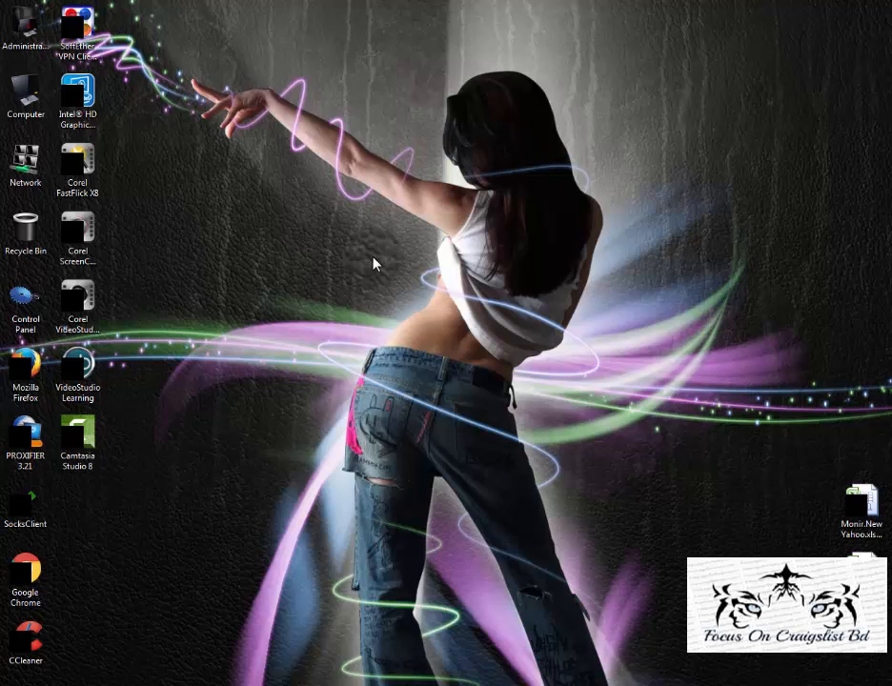
Step: Refresh the desktop and switch to the Chrome window showing the Media 24 blog's layout page in Blogger
right_click(360, 253)
left_click(400, 301)
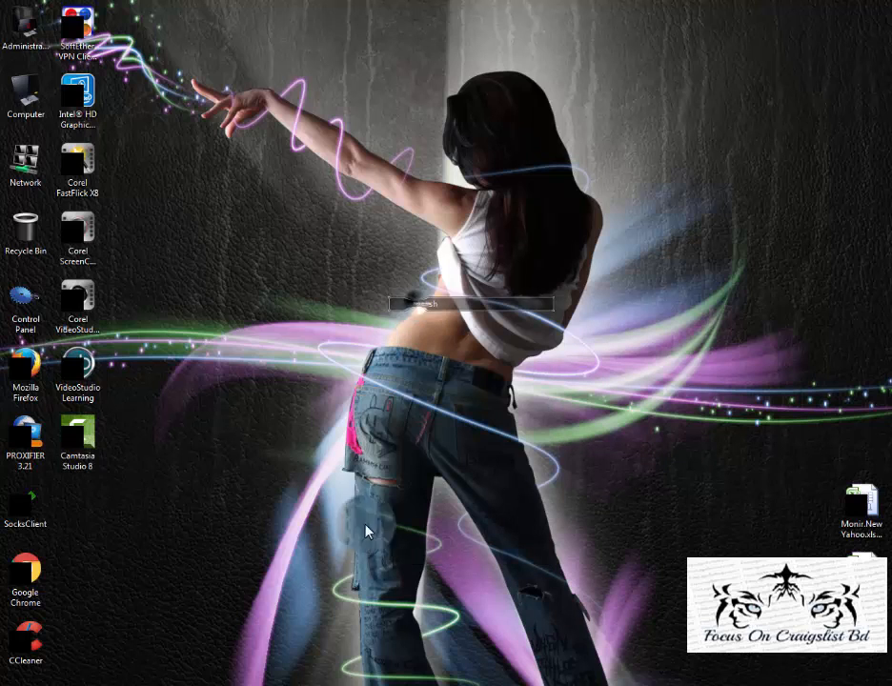
left_click(256, 677)
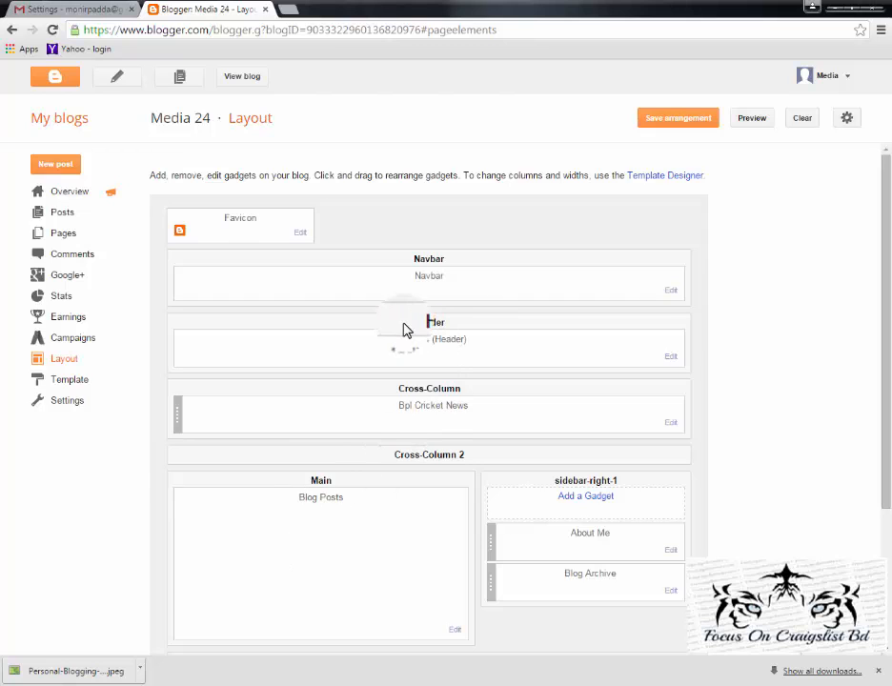
Step: Examine the layout sections of the Media 24 blog, including Header, Cross-Column, sidebar-right-1 and the footers
left_click_drag(413, 323, 447, 322)
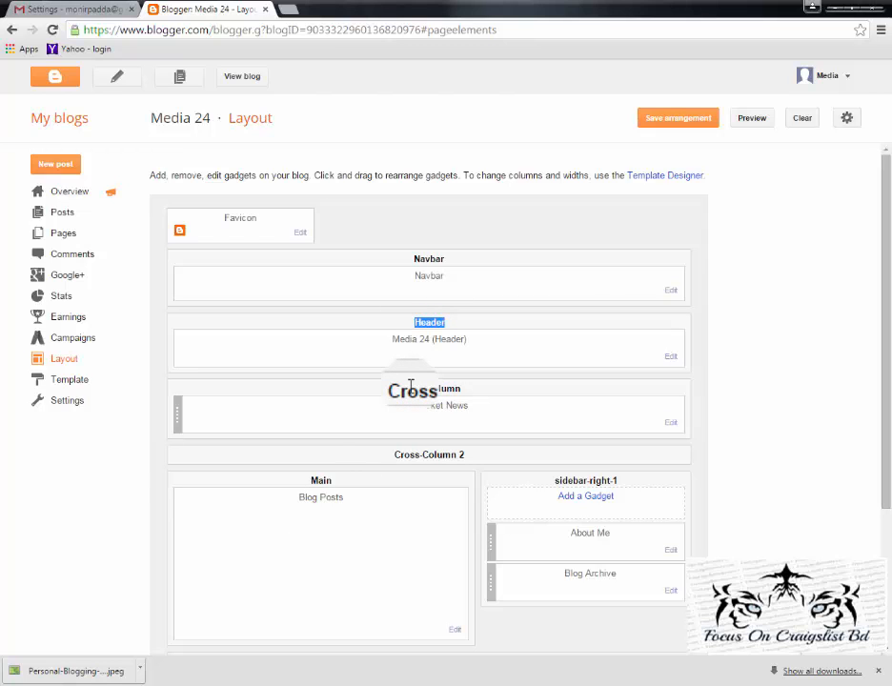
left_click_drag(416, 389, 476, 410)
scroll(453, 401, "down", 2)
left_click_drag(395, 316, 563, 364)
scroll(563, 364, "down", 1)
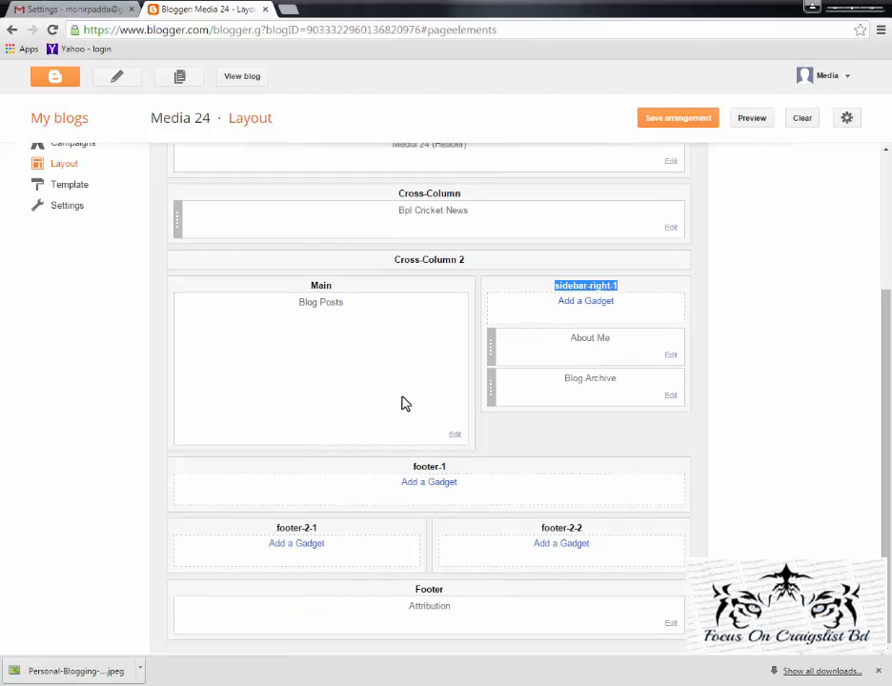
scroll(402, 404, "up", 3)
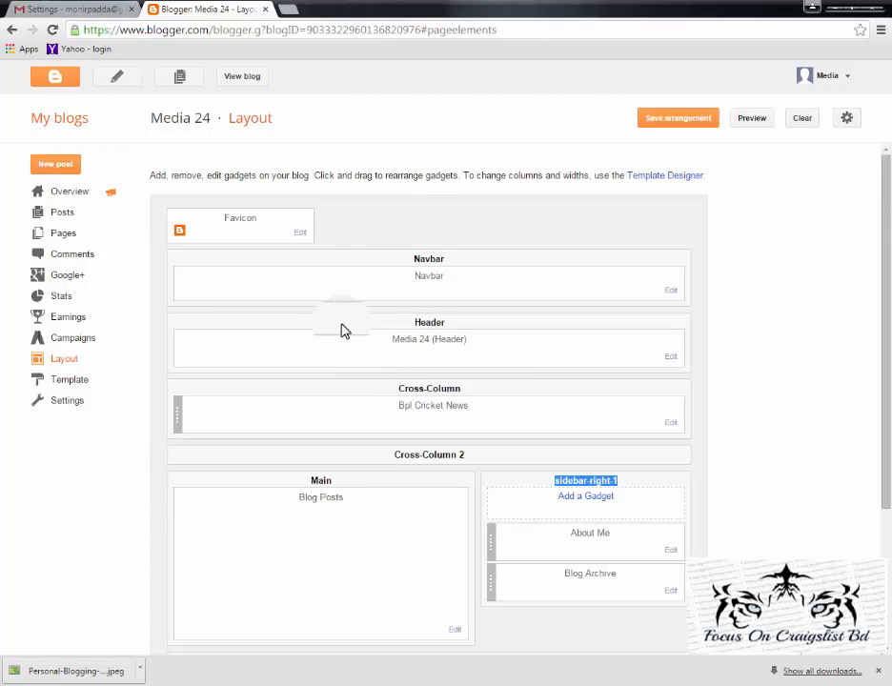
Step: Pin the Gmail settings page in the browser and return to the Blogger layout page
left_click(117, 9)
right_click(108, 7)
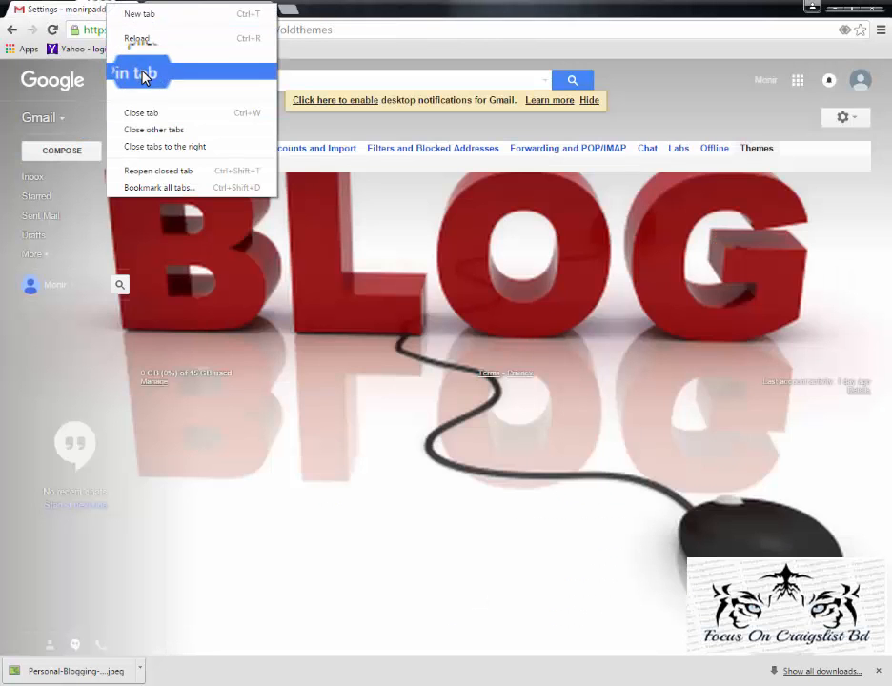
left_click(139, 73)
left_click(118, 8)
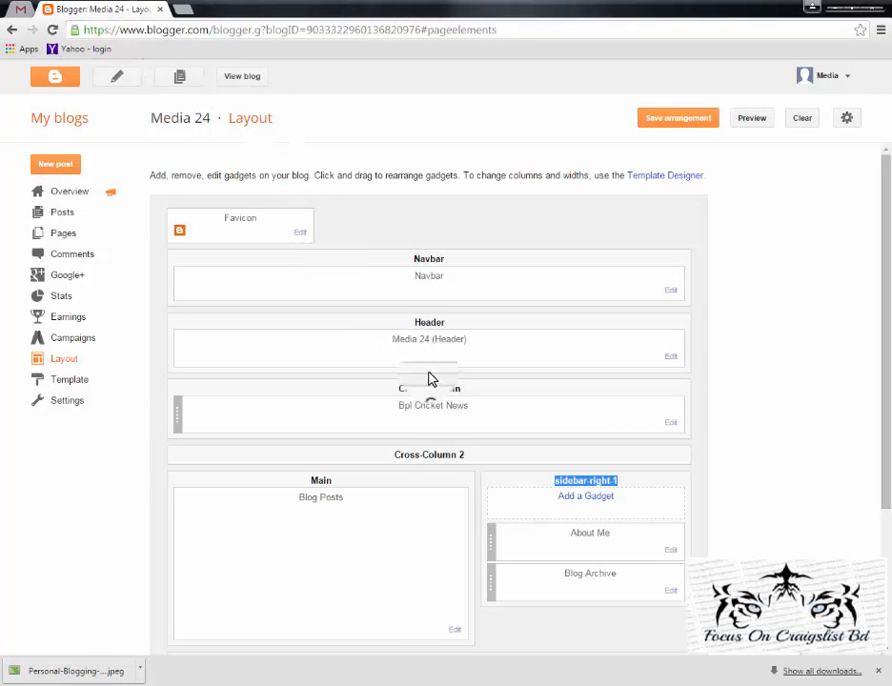
Step: Check the configuration of the Bpl Cricket News gadget in the Cross-Column section, then close it without changes
scroll(430, 378, "down", 3)
left_click_drag(419, 316, 503, 298)
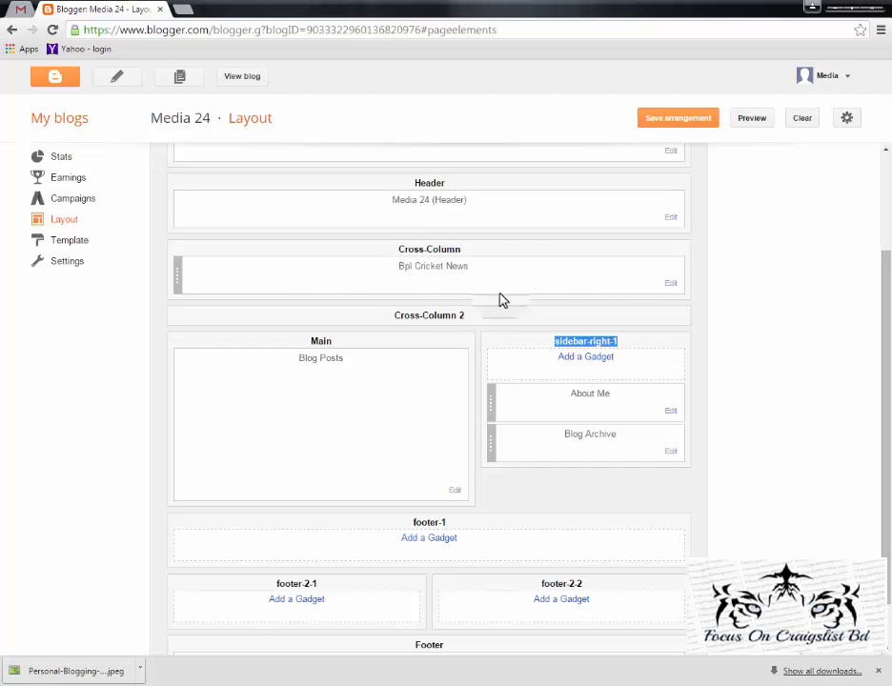
left_click_drag(432, 253, 505, 254)
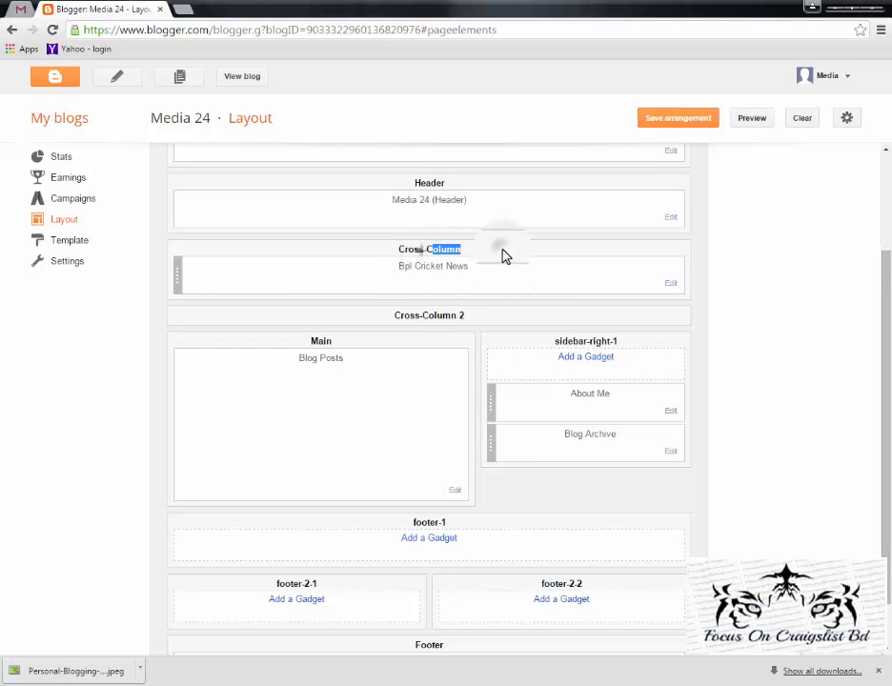
left_click(671, 286)
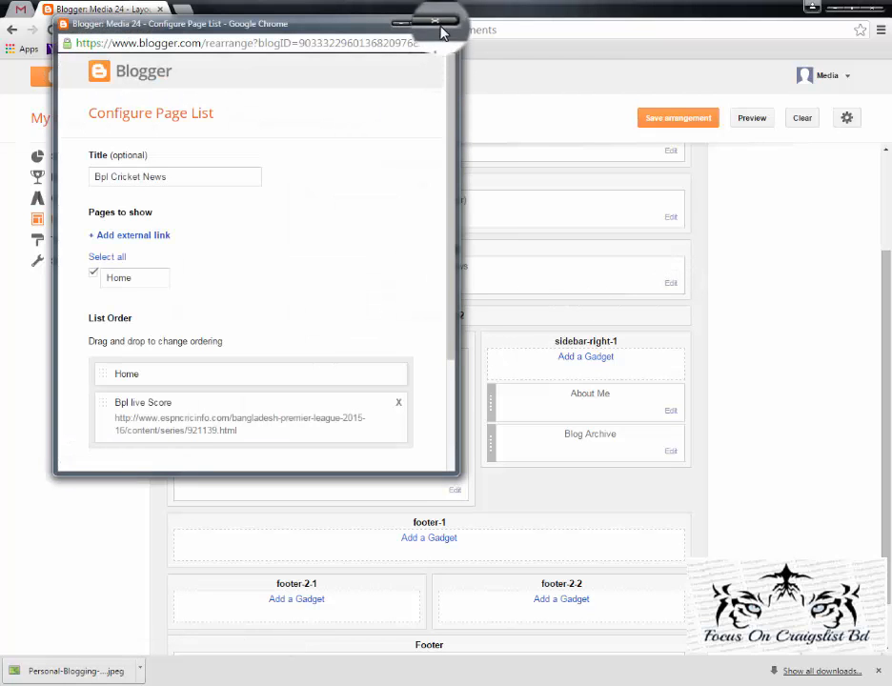
left_click(438, 25)
scroll(289, 155, "up", 2)
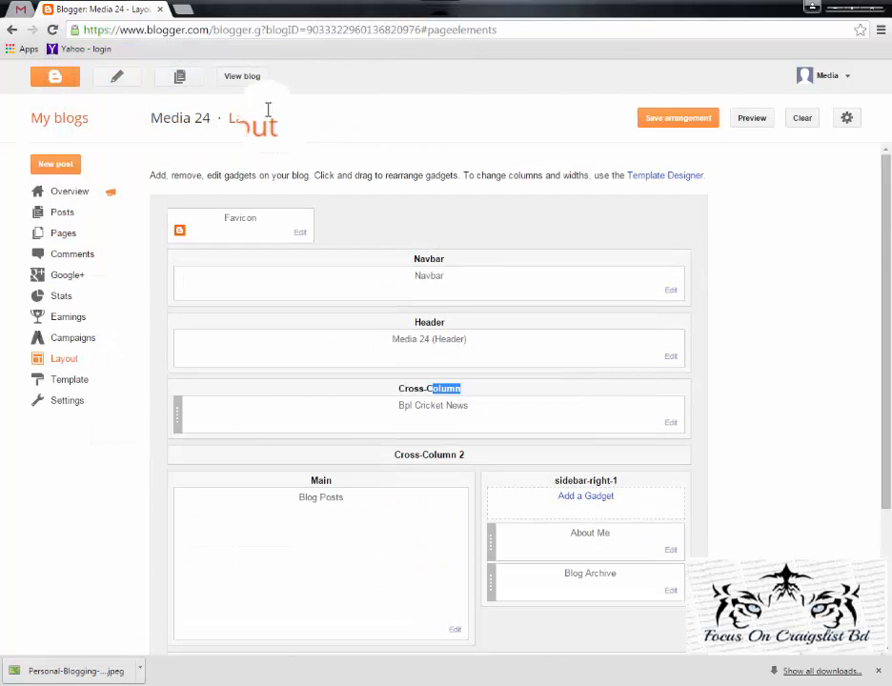
Step: View the live Media 24 blog and look over its web address and overall page
left_click(247, 80)
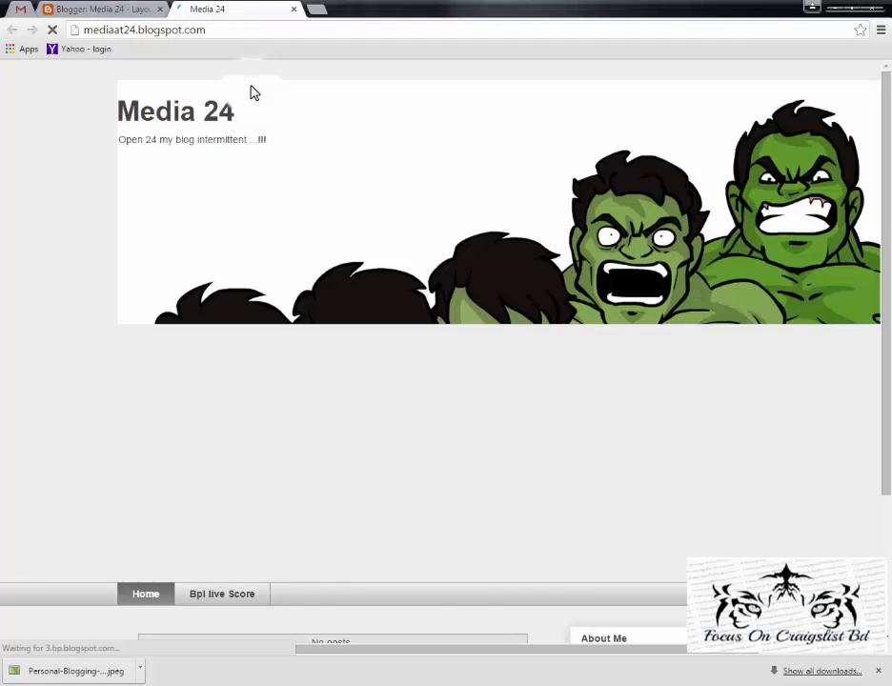
left_click(117, 10)
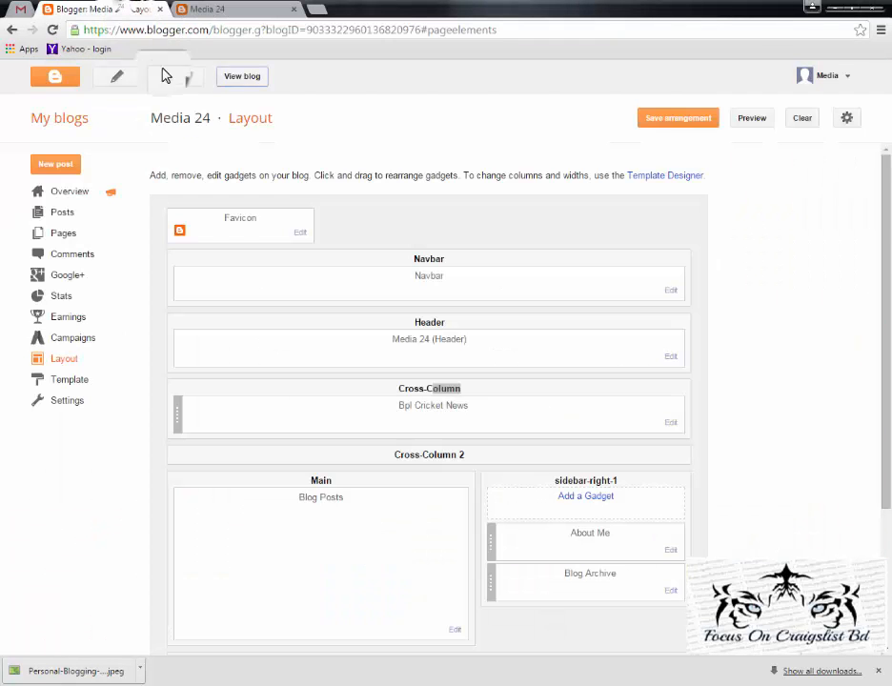
left_click(253, 84)
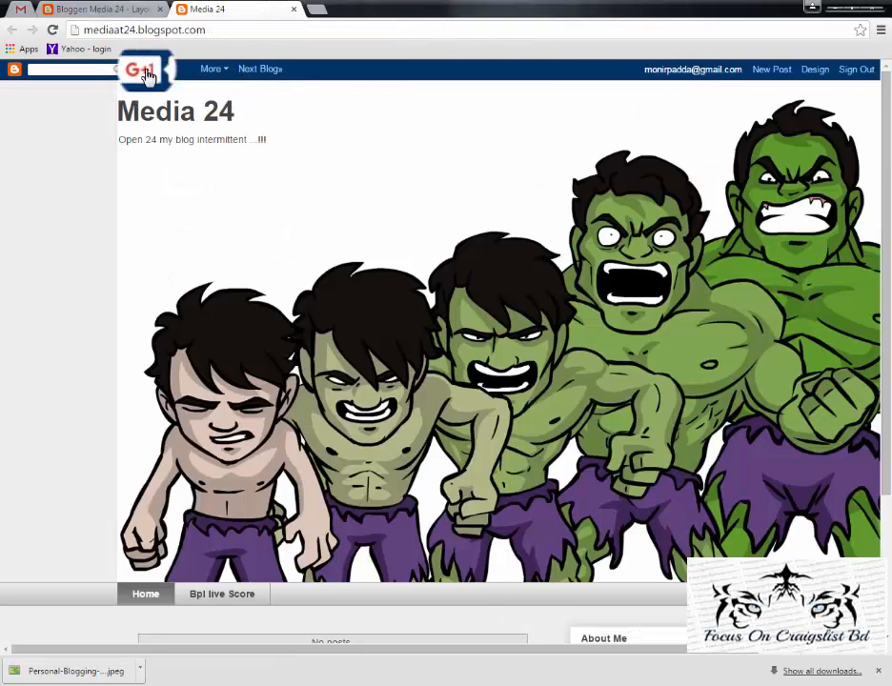
left_click(211, 32)
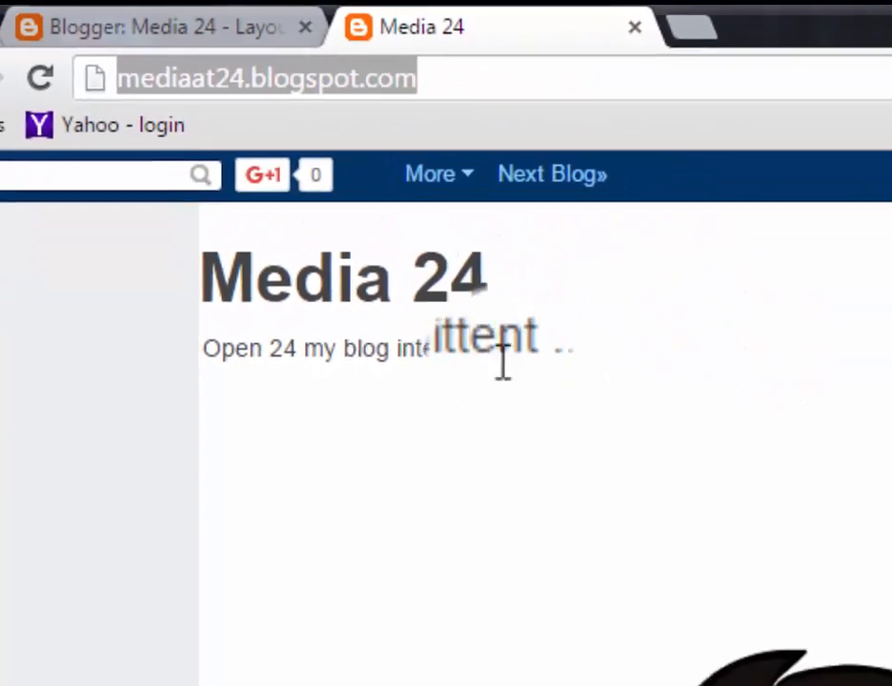
scroll(257, 194, "down", 3)
scroll(258, 194, "up", 3)
Step: Examine the live blog's title, description, header image and the page links beneath the header
left_click_drag(110, 121, 296, 179)
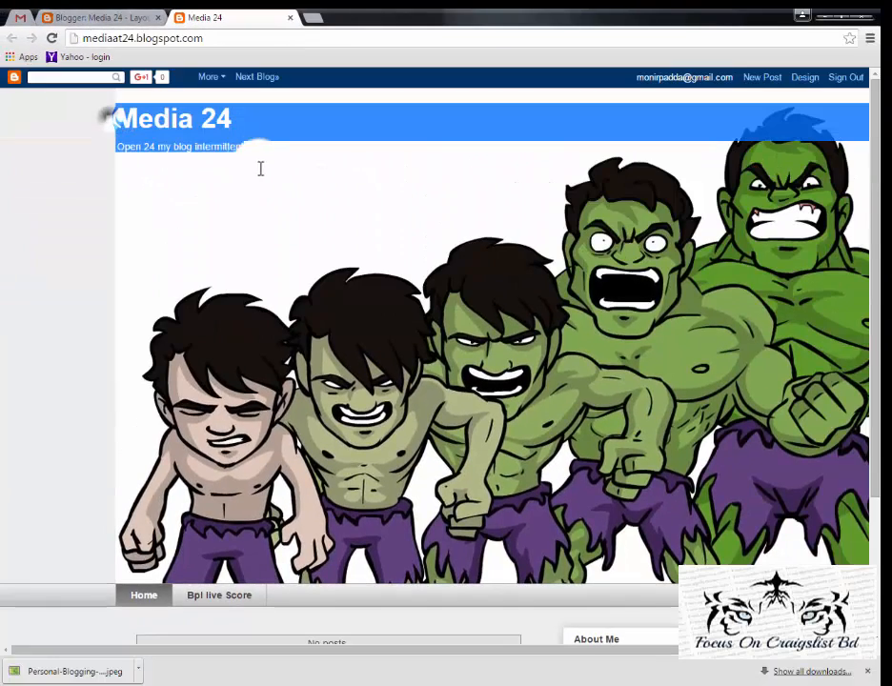
left_click(101, 146)
left_click_drag(106, 122, 236, 119)
left_click_drag(116, 147, 266, 150)
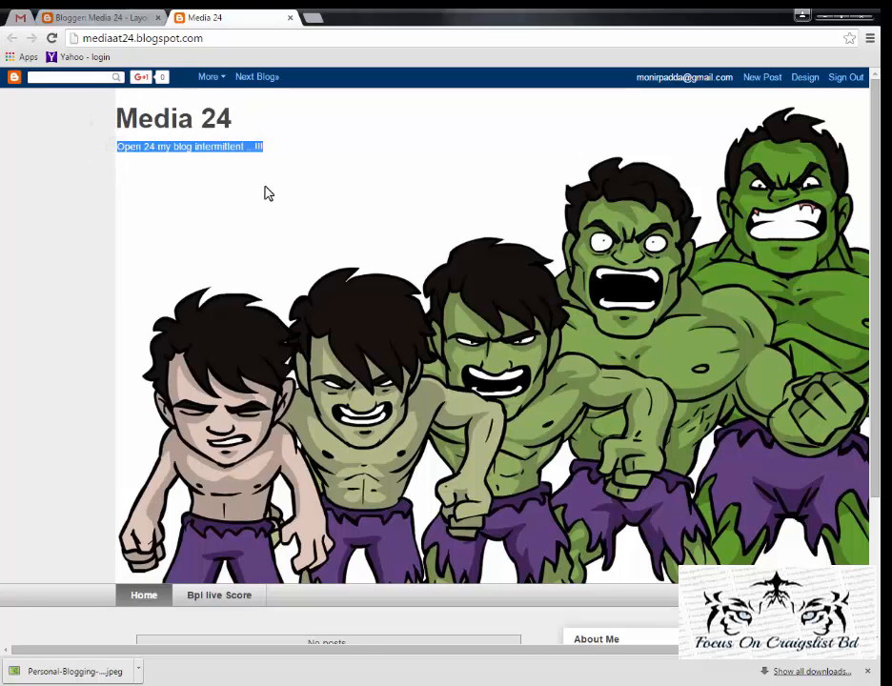
left_click(267, 195)
scroll(265, 249, "down", 3)
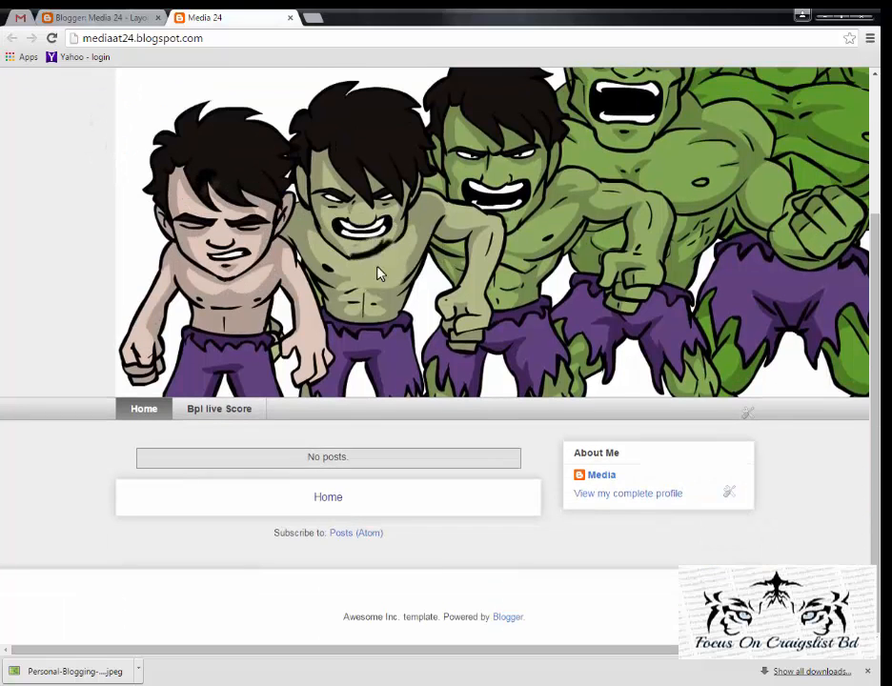
scroll(379, 274, "up", 2)
left_click_drag(368, 308, 122, 138)
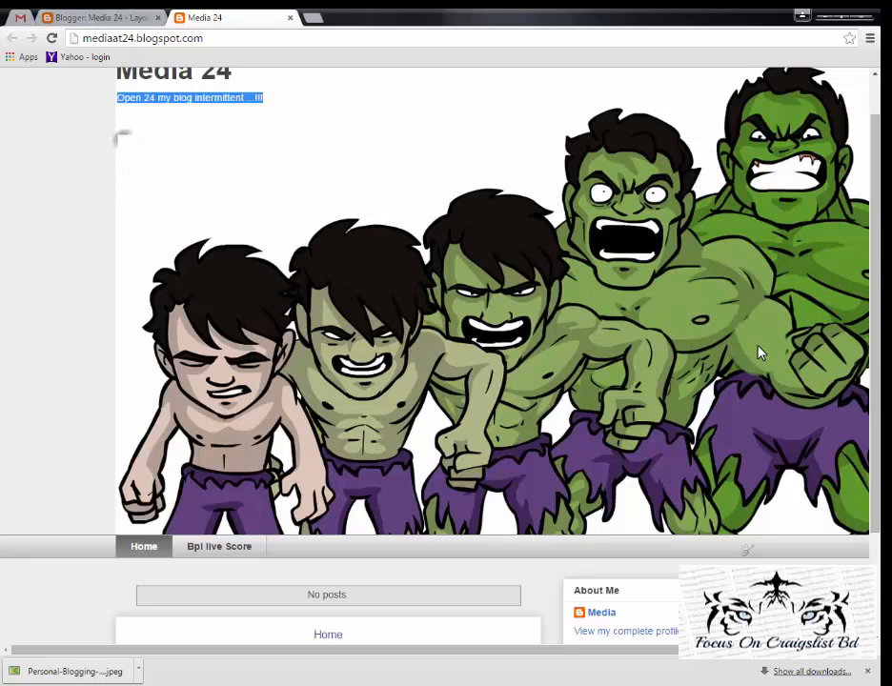
left_click(760, 352)
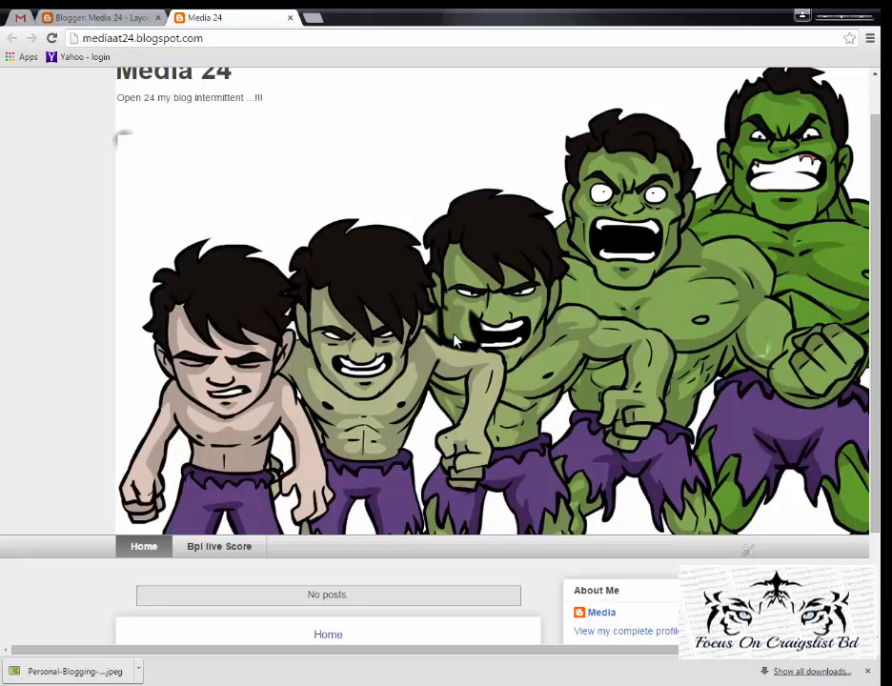
scroll(468, 355, "up", 1)
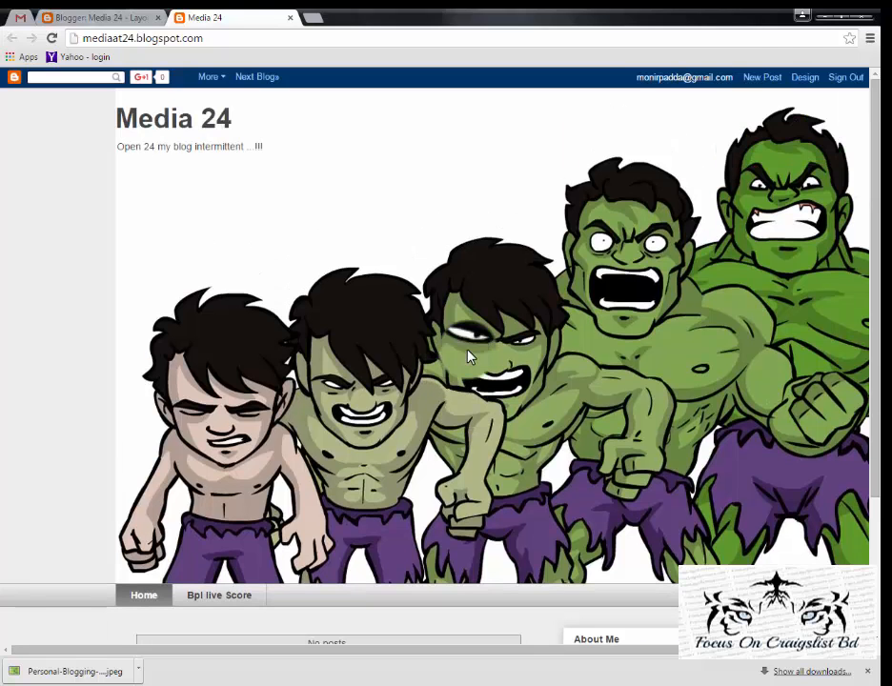
scroll(433, 514, "down", 2)
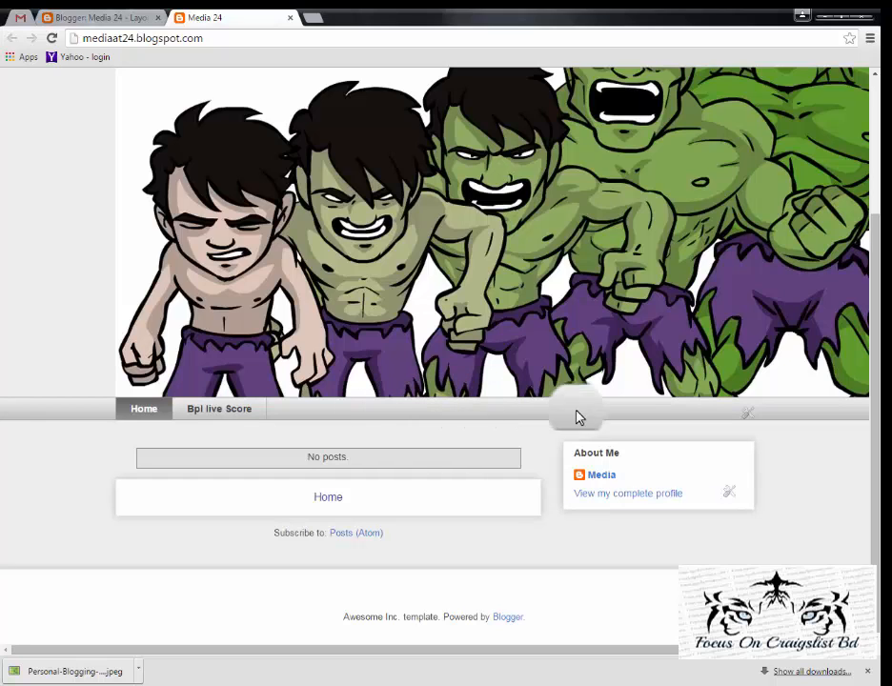
Step: Open the page list gadget's configuration from the navigation bar of the live Media 24 blog
left_click(110, 20)
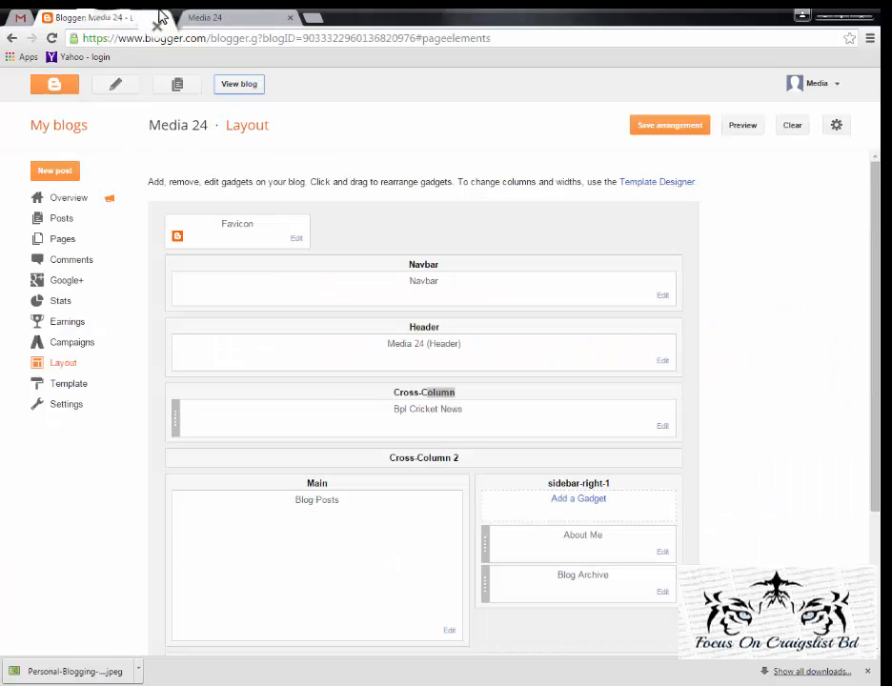
left_click(215, 16)
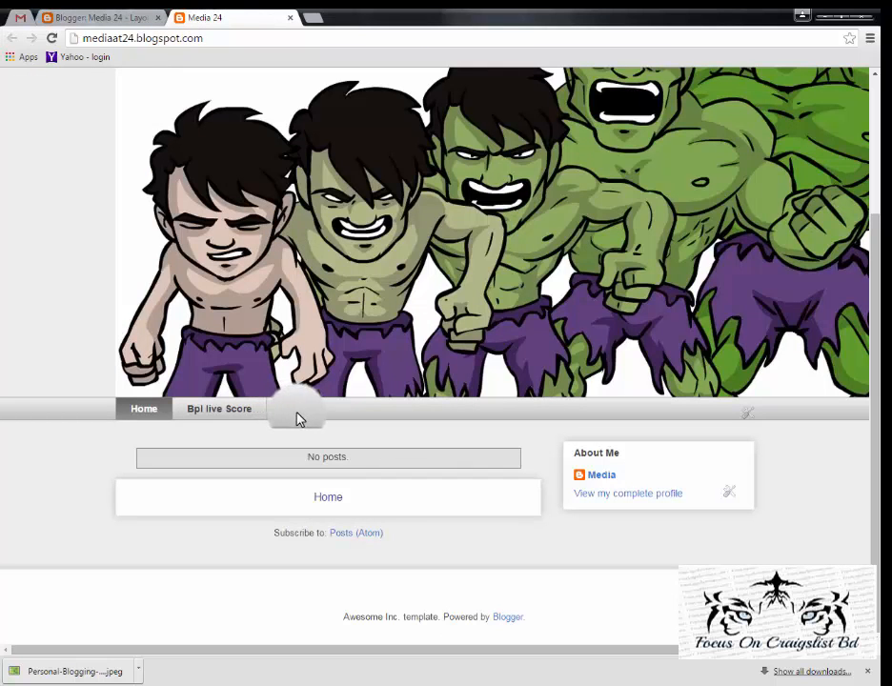
left_click(748, 420)
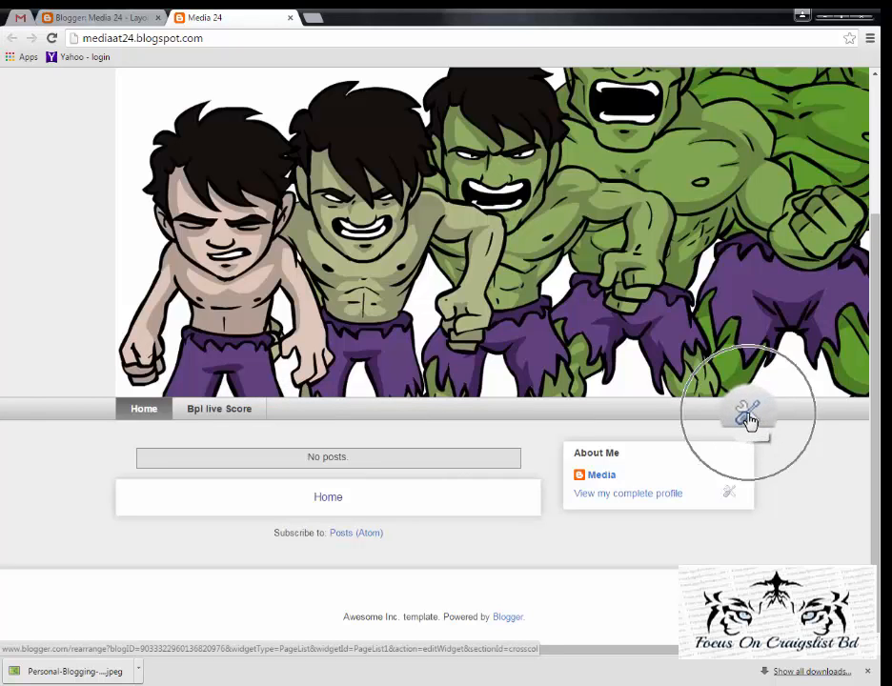
left_click(748, 421)
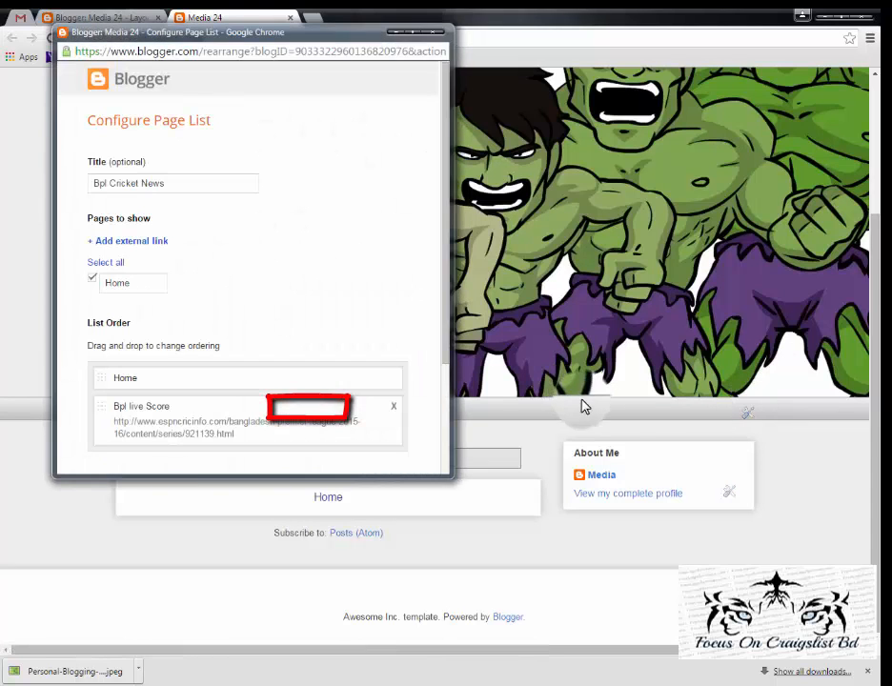
Step: Set the page list's title to "Bpl Live Cricket" and start an external link with the page title "Bpl Cricket Live"
mouse_move(73, 162)
left_mouse_down()
mouse_move(162, 168)
mouse_move(71, 184)
left_mouse_up()
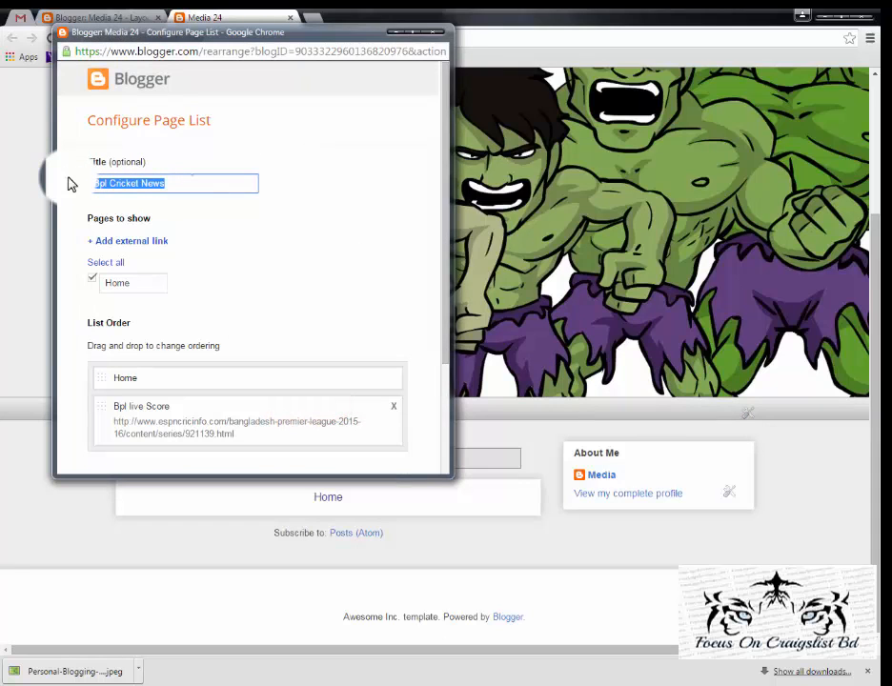
type("Bpl")
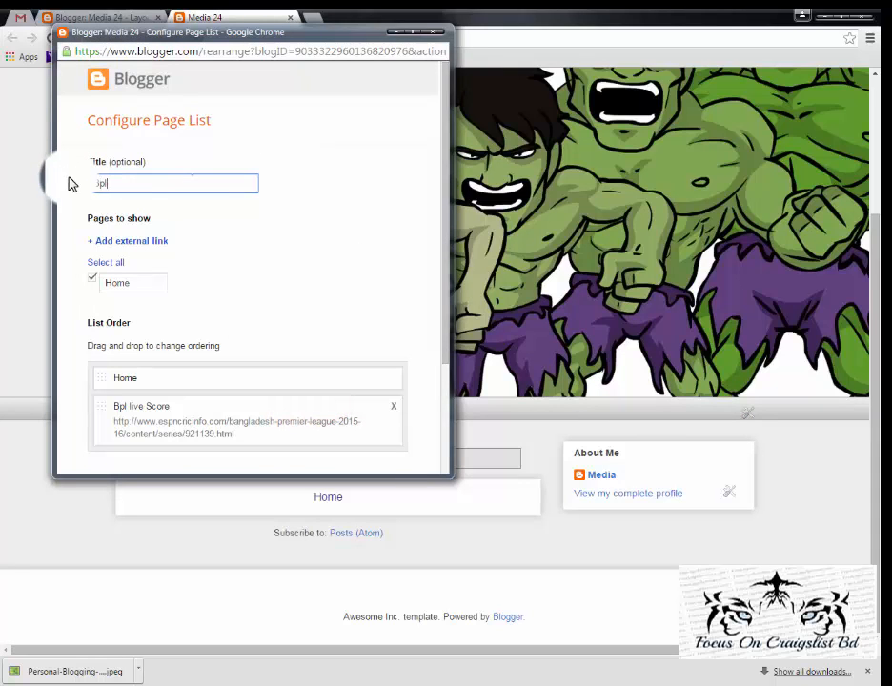
type(" Live Cricket")
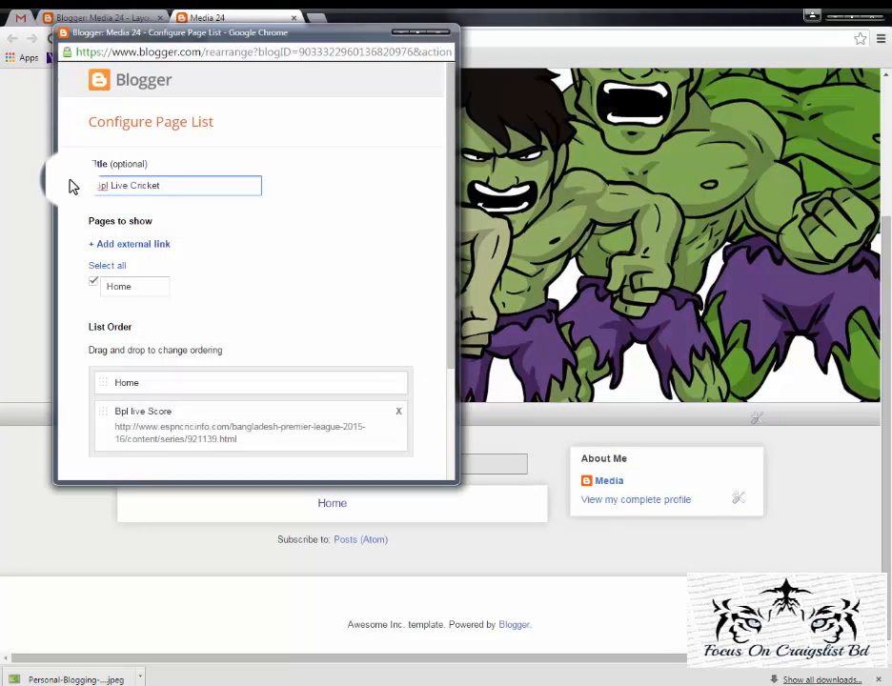
left_click(200, 184)
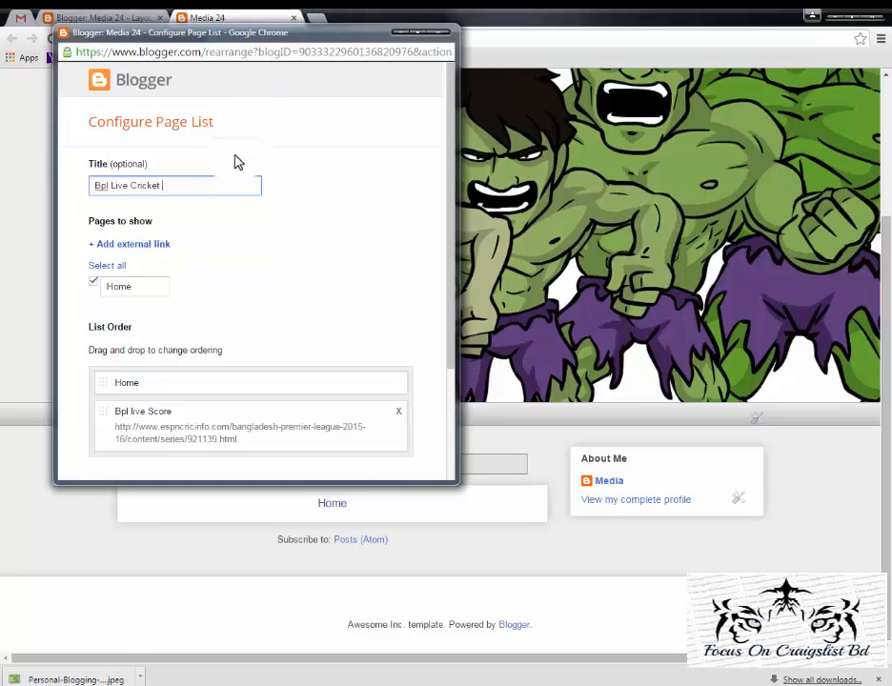
left_click(145, 251)
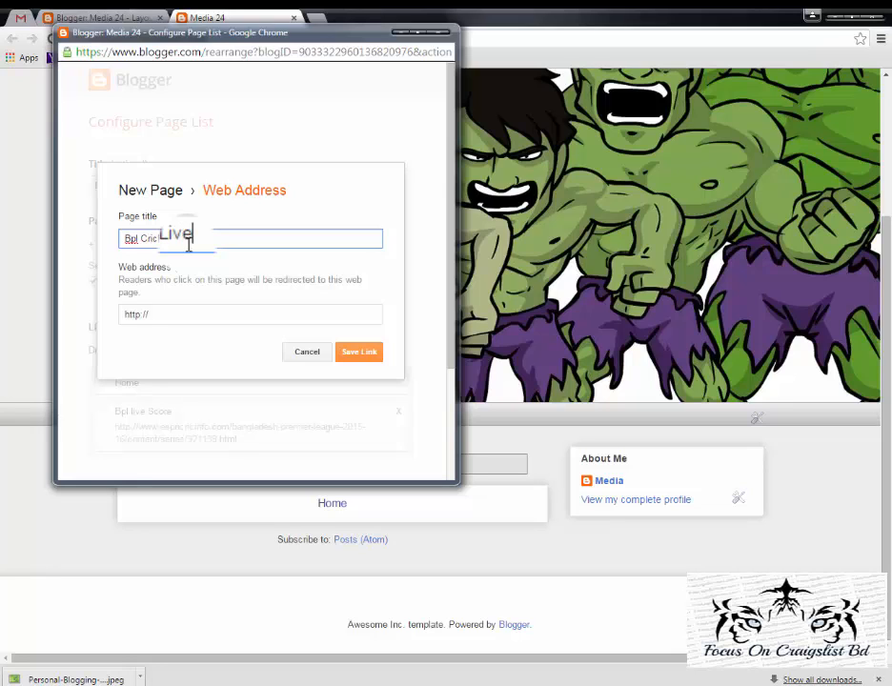
key("Tab")
Step: Search the web for "bpl live streaming" in a new browser tab
left_click(315, 18)
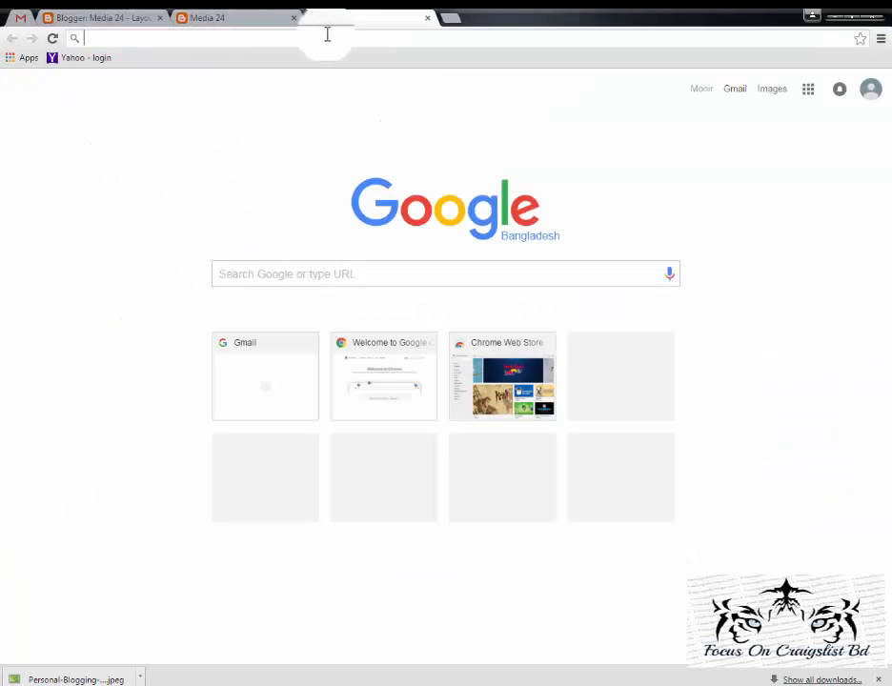
type("bpl")
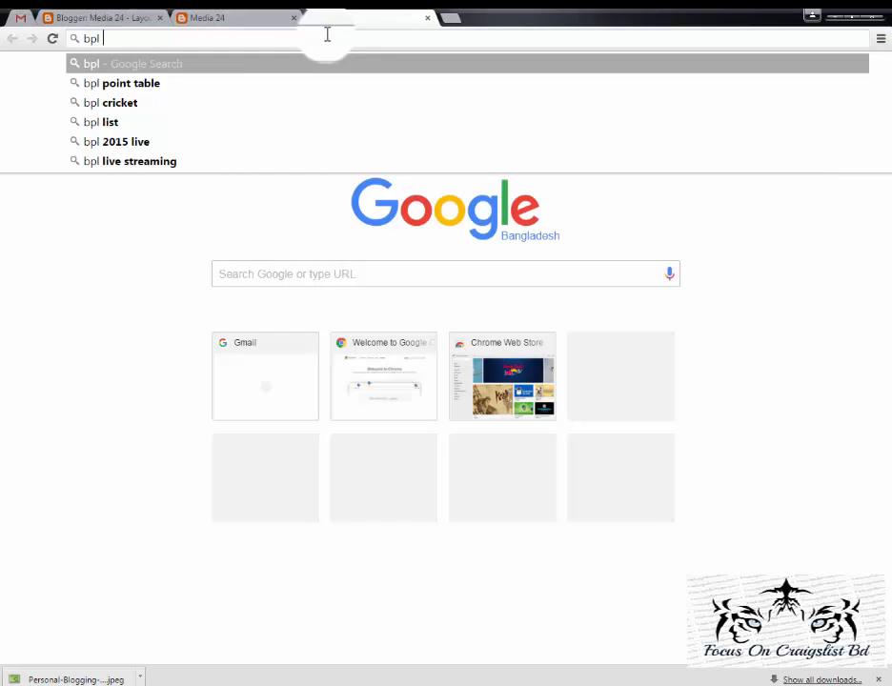
key("Down")
key("Down")
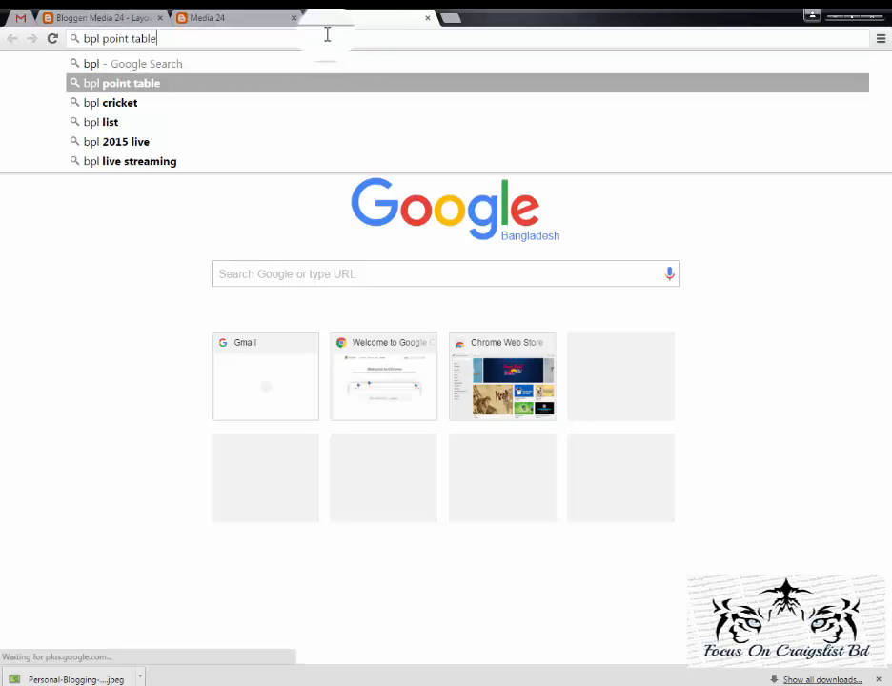
key("Down")
key("Down")
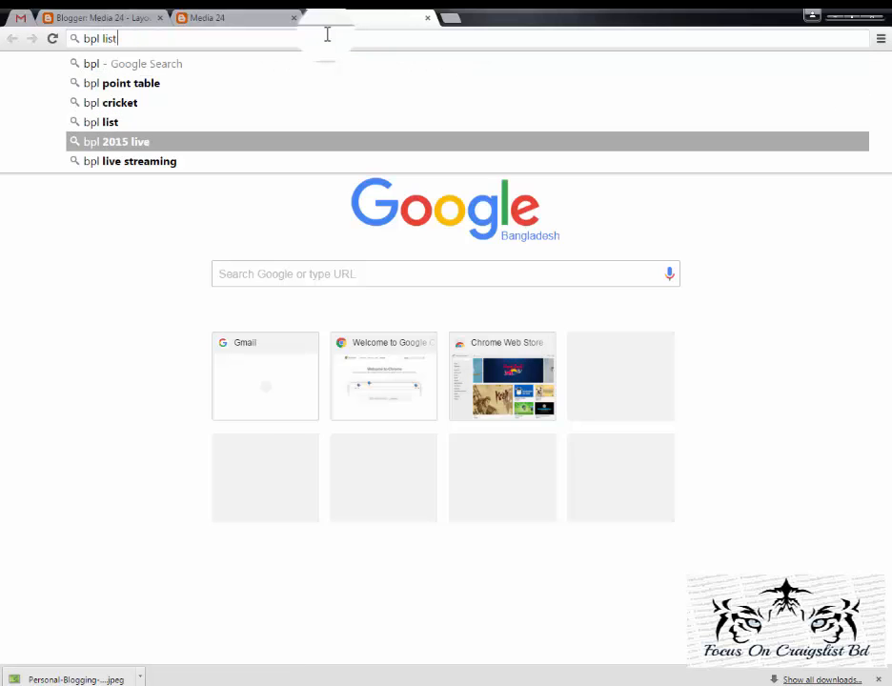
key("Down")
key("Return")
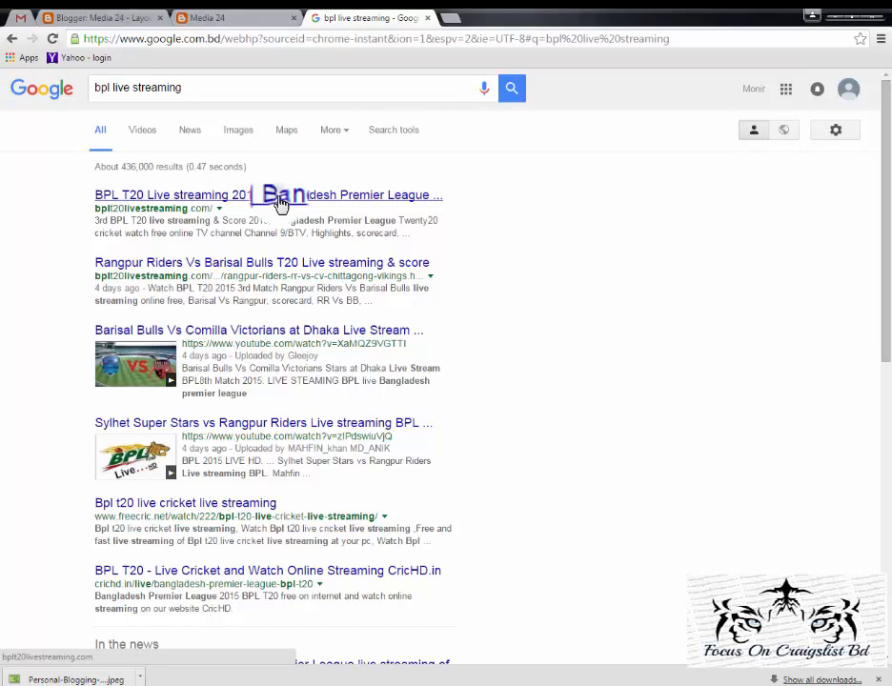
Step: View the bplt20livestreaming.com result in its own tab, look through its home page, and close it
middle_click(279, 203)
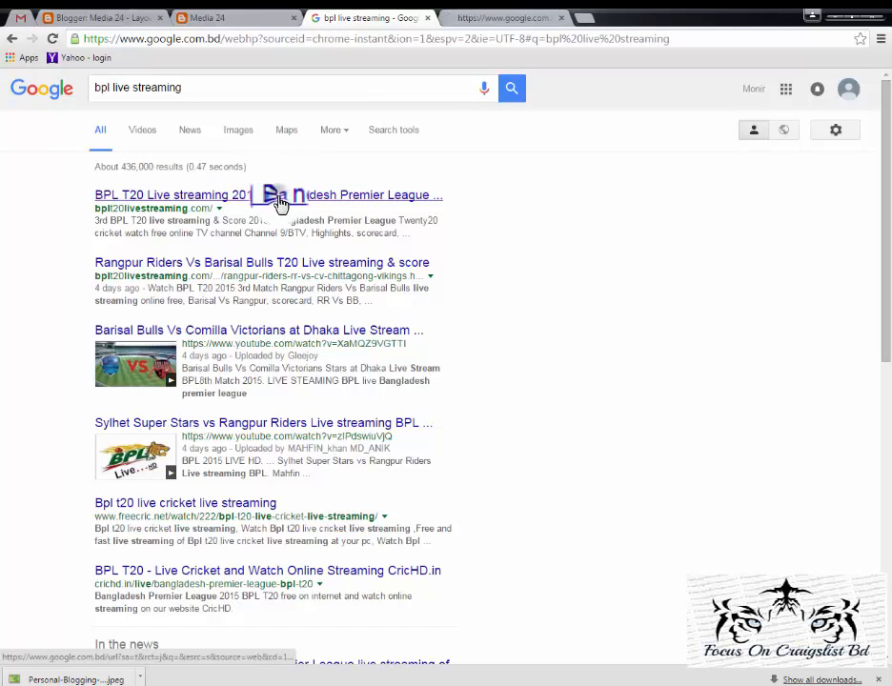
left_click(490, 17)
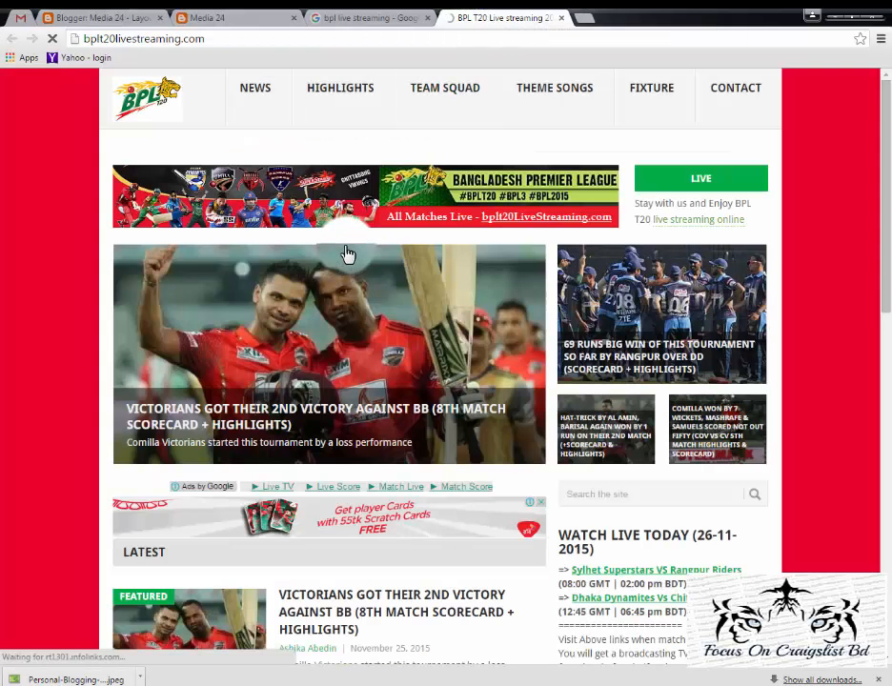
scroll(341, 262, "down", 2)
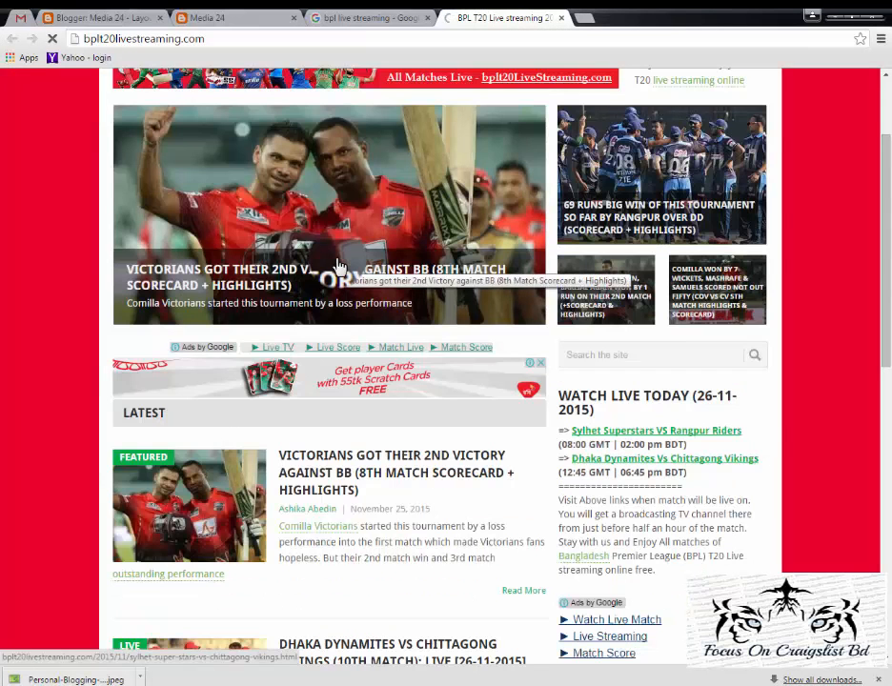
scroll(339, 265, "down", 3)
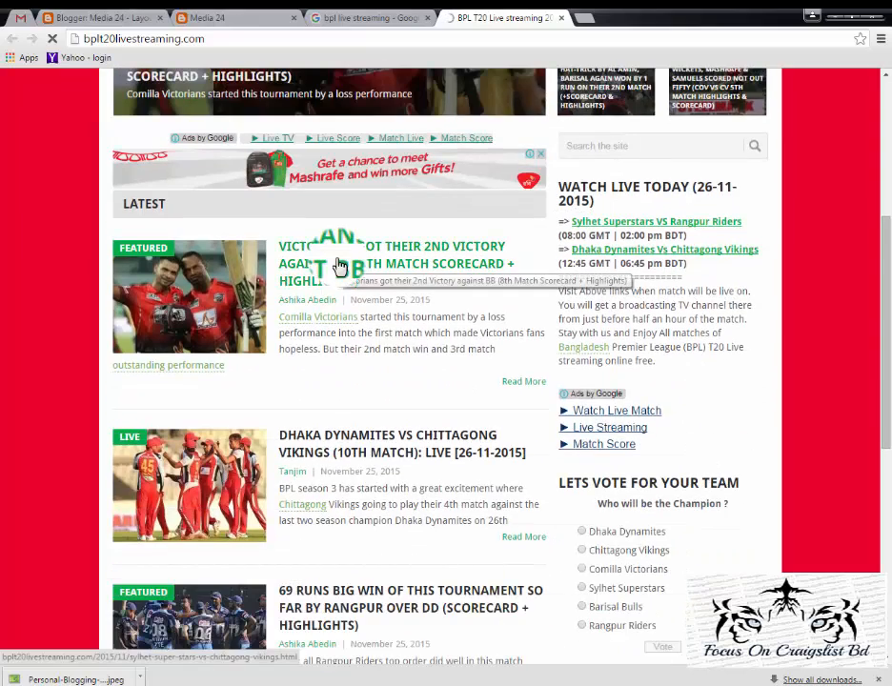
scroll(339, 265, "up", 5)
key("ctrl+w")
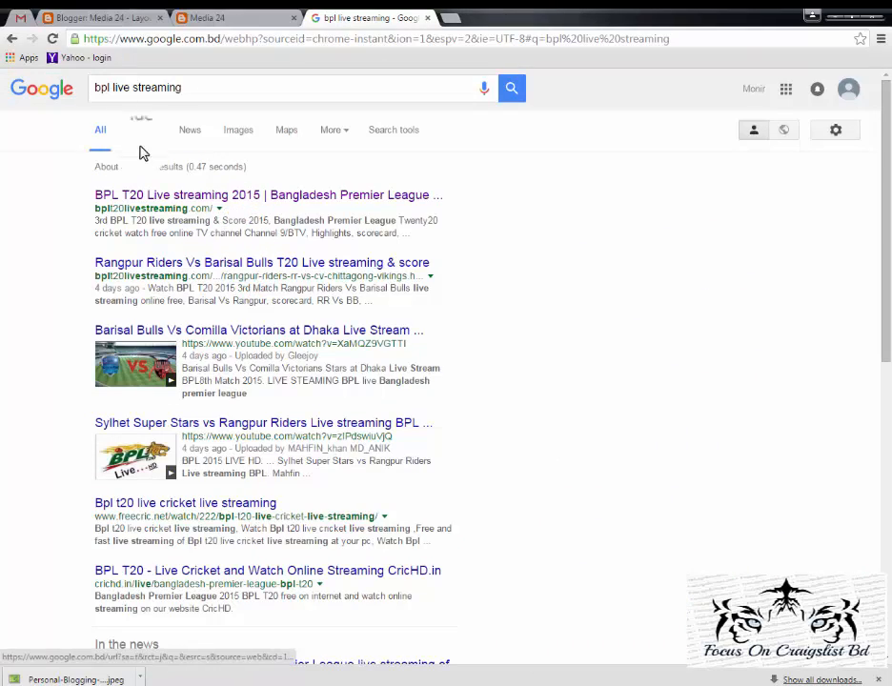
Step: Change the web search to "bpl live tv"
left_click(250, 90)
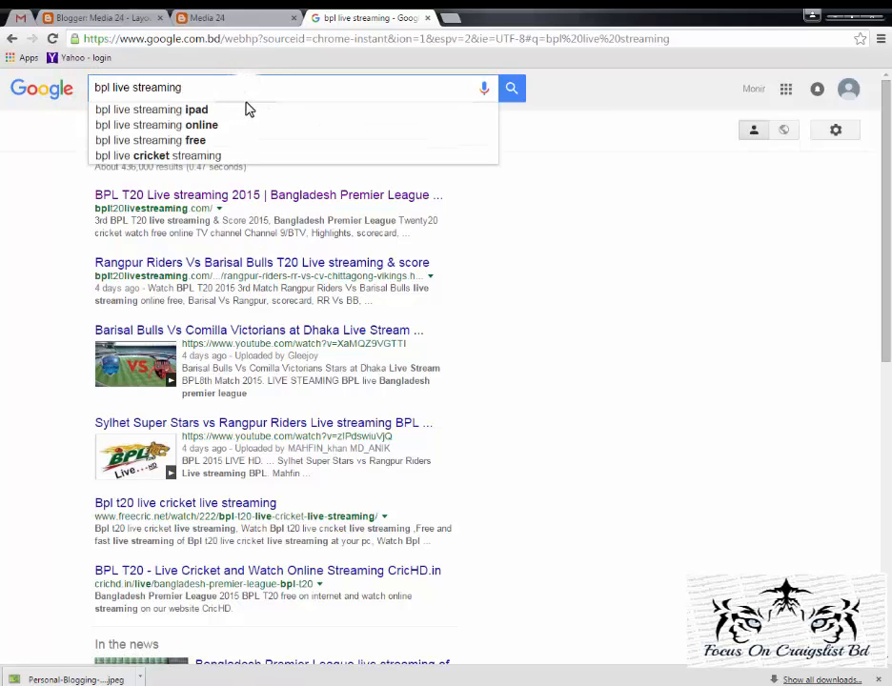
key("BackSpace")
key("BackSpace")
key("BackSpace")
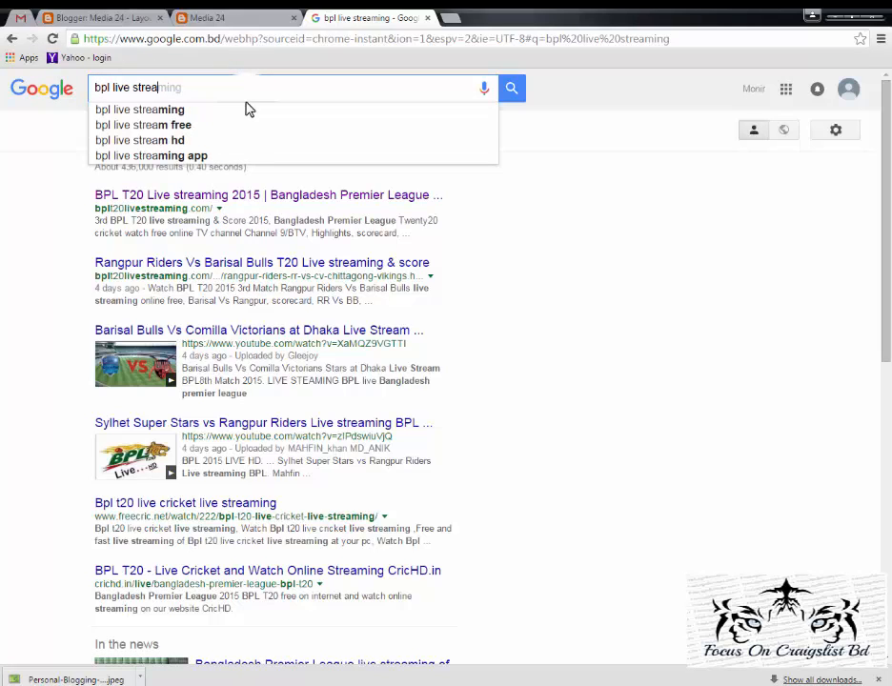
key("BackSpace")
key("BackSpace")
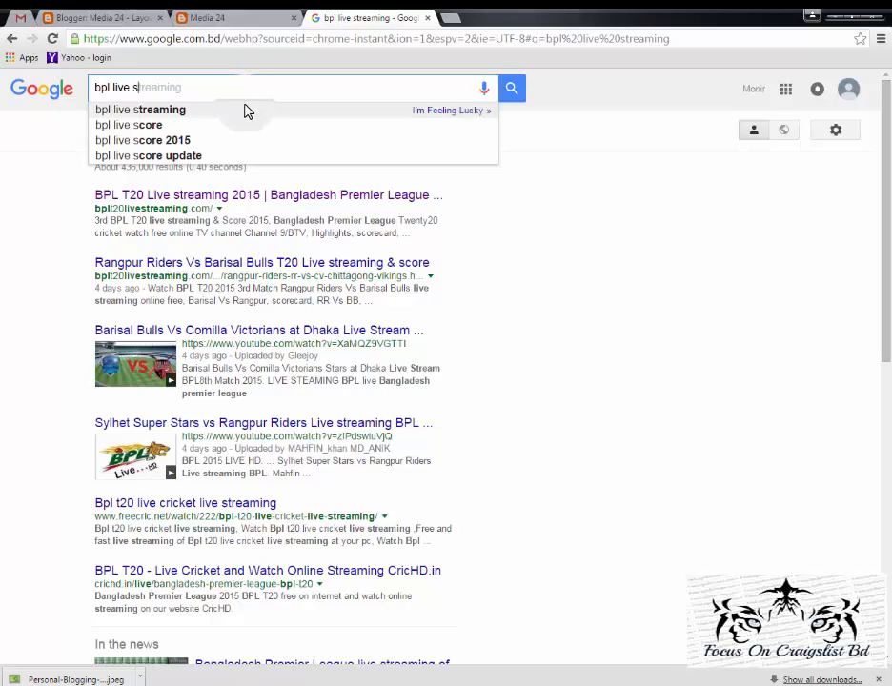
key("BackSpace")
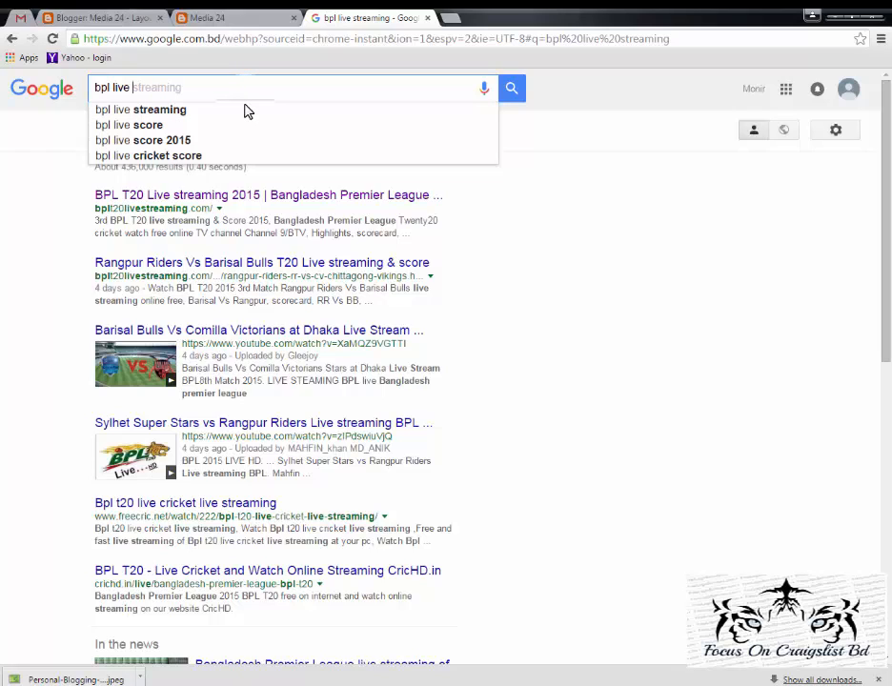
type("tv")
key("Return")
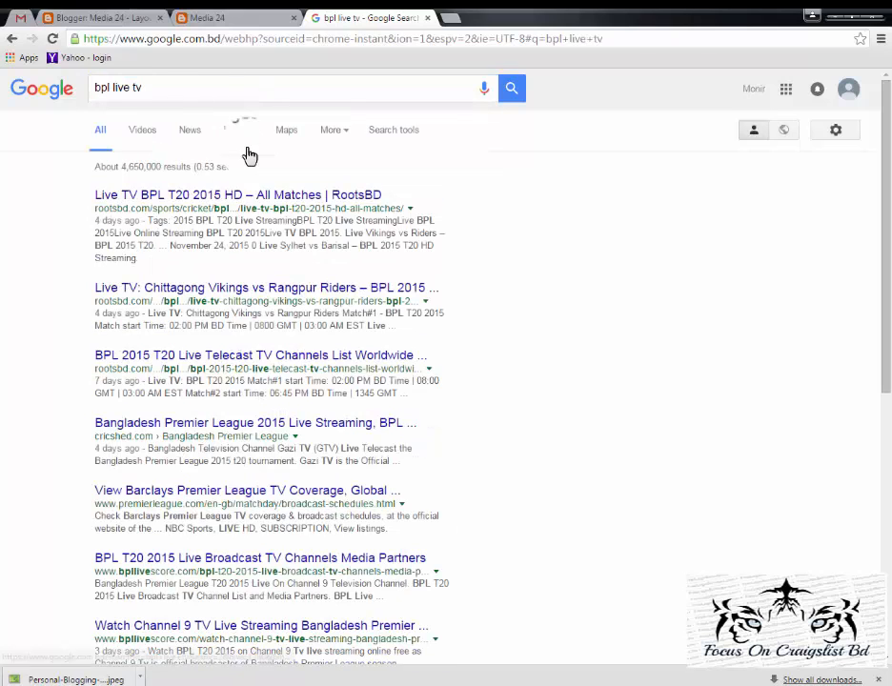
Step: Check the first two rootsbd.com live TV results, returning to the search results after each
left_click(243, 208)
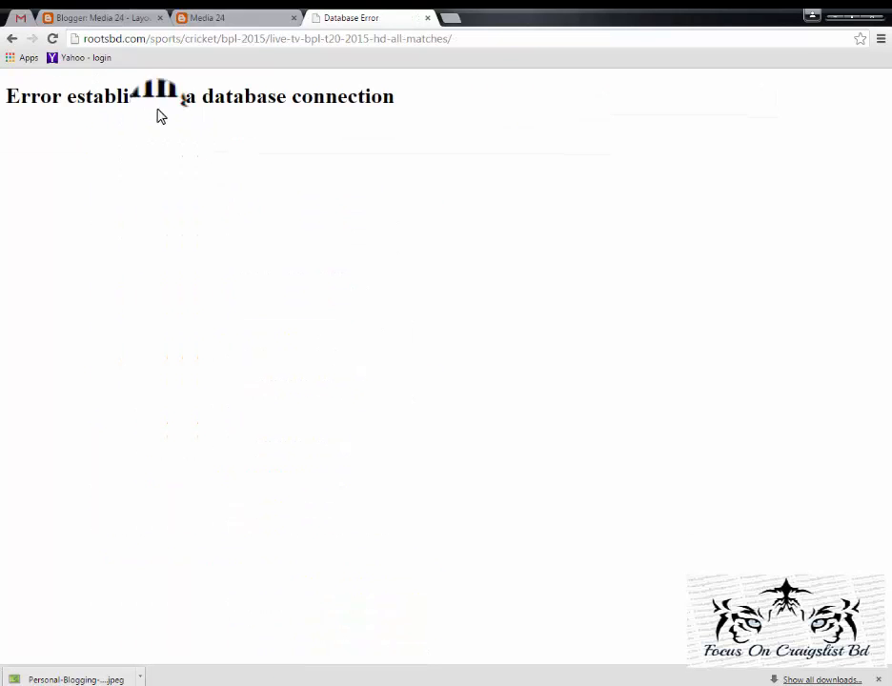
left_click(12, 38)
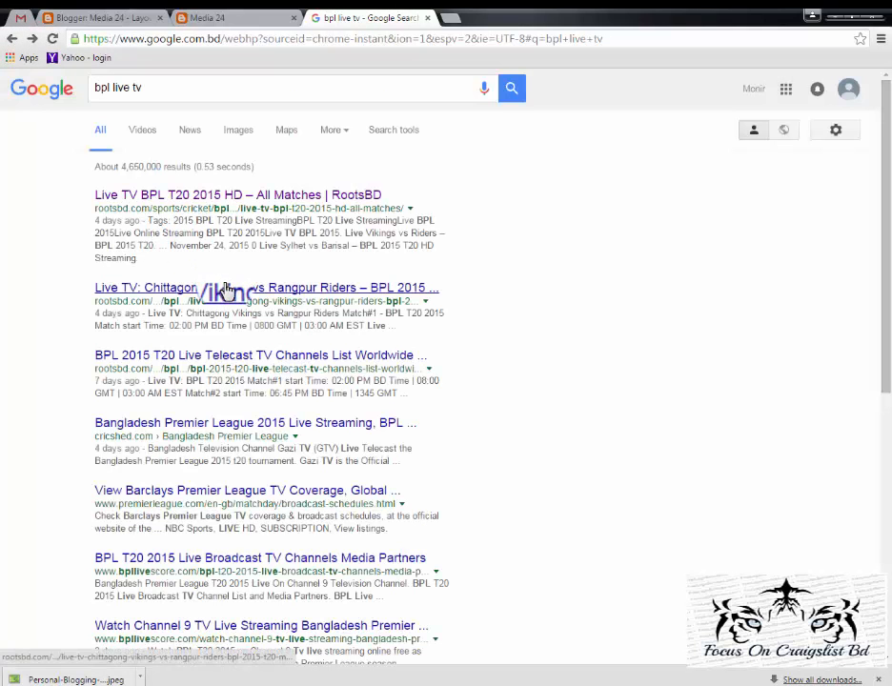
left_click(226, 290)
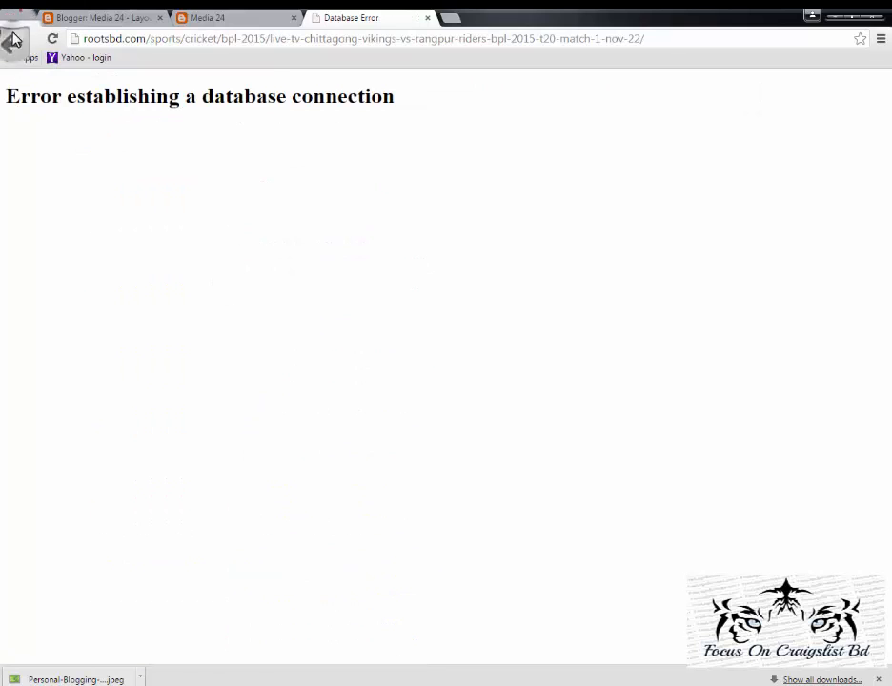
left_click(11, 38)
Step: Change the web search to "bpl cricket live 2015"
left_click(217, 89)
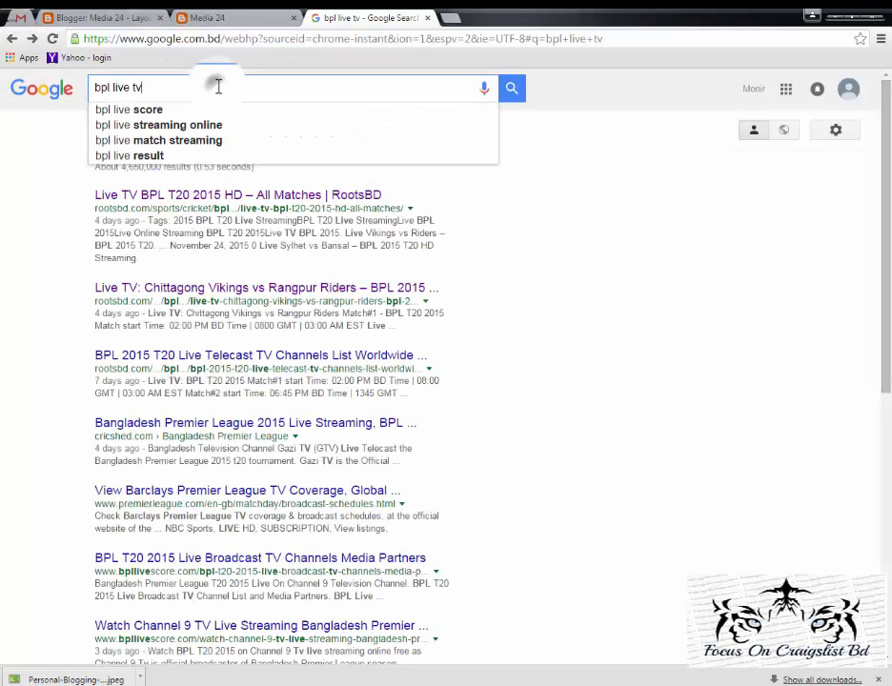
key("BackSpace")
key("BackSpace")
key("BackSpace")
key("BackSpace")
key("BackSpace")
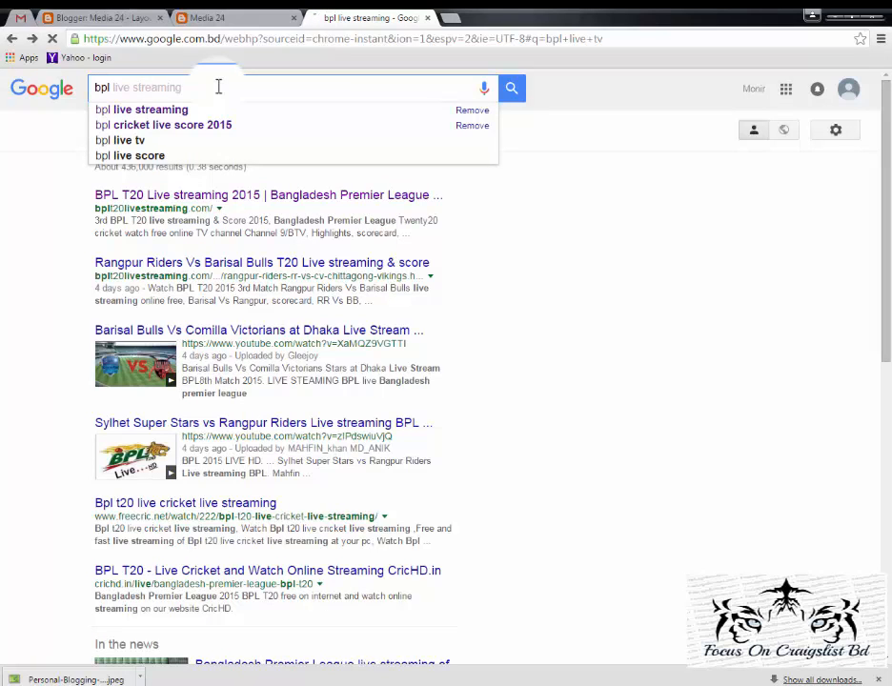
key("Down")
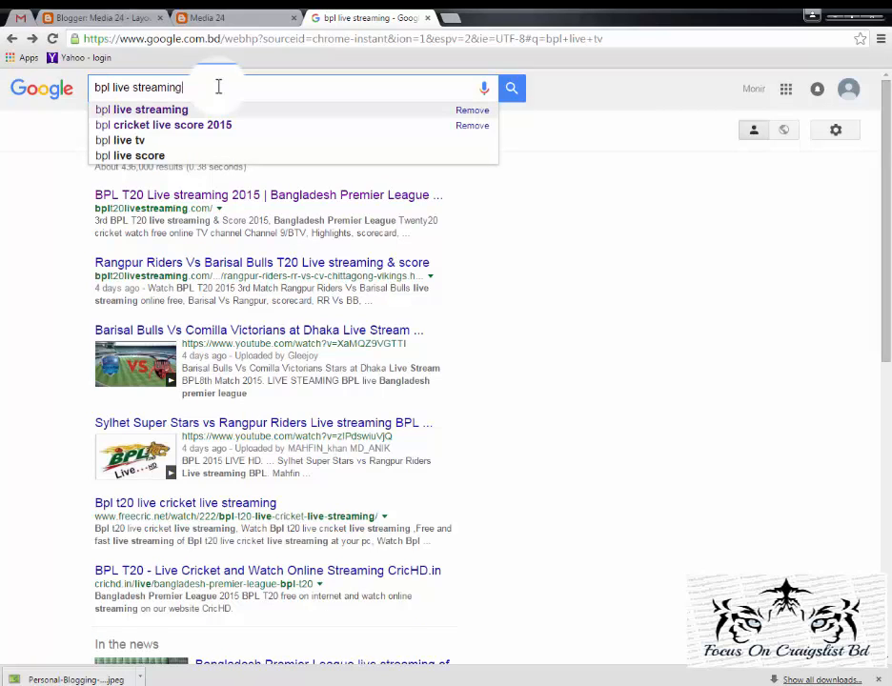
key("Down")
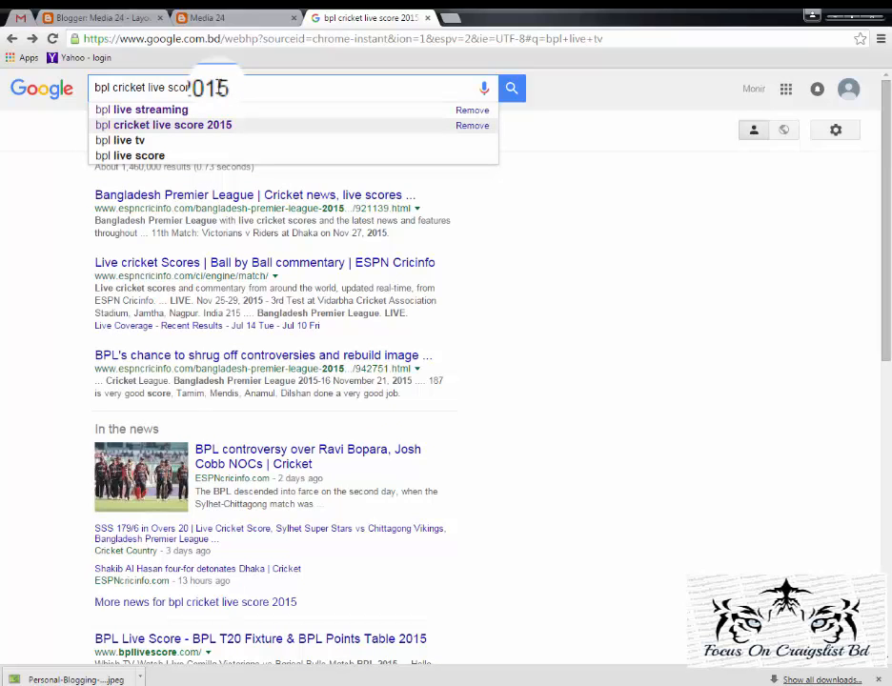
key("Return")
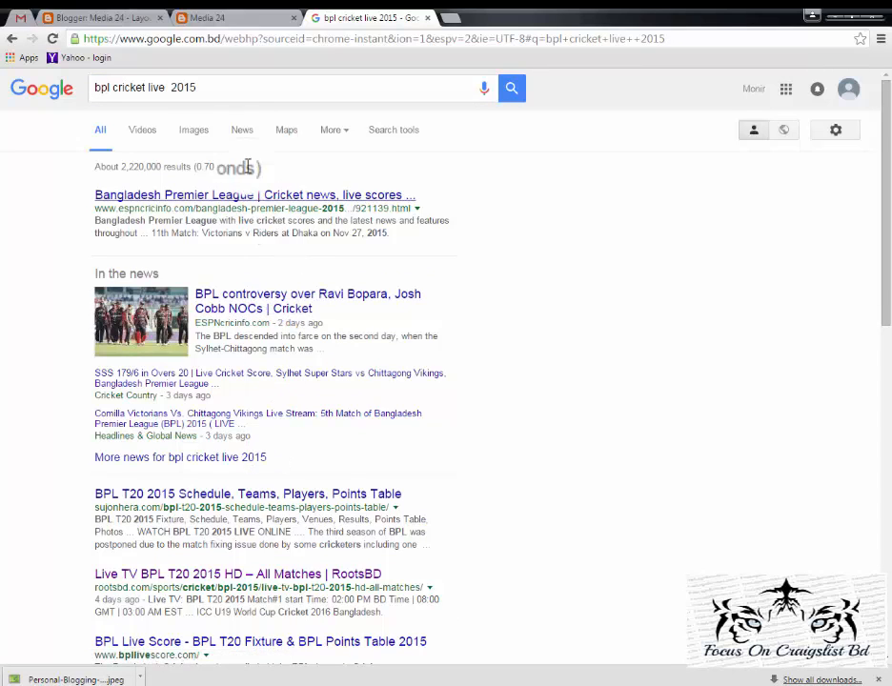
Step: View the cricshed.com result on Bangladesh Premier League 2015 live streaming, then close the page
scroll(251, 266, "down", 3)
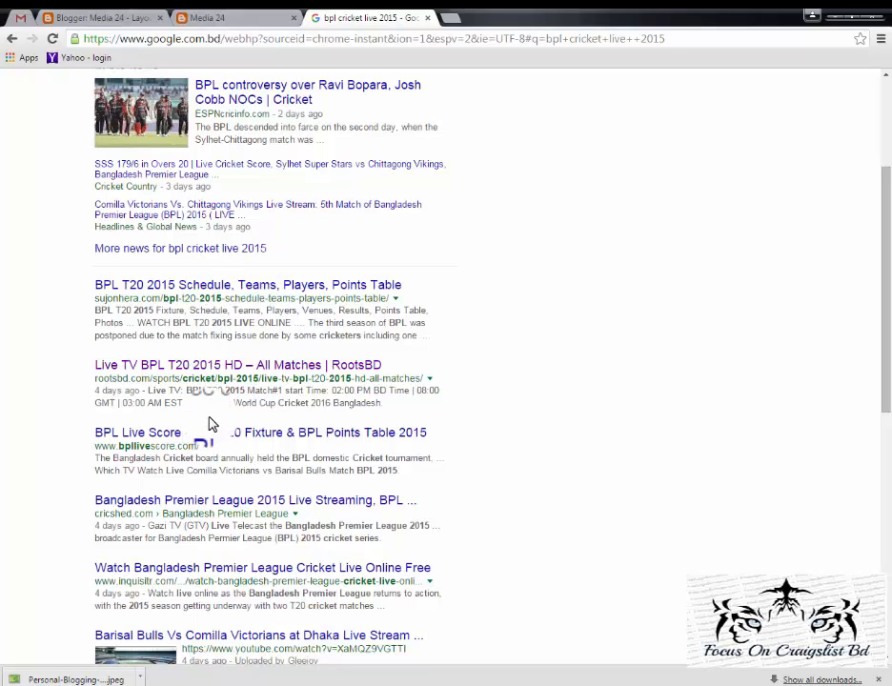
scroll(222, 422, "down", 1)
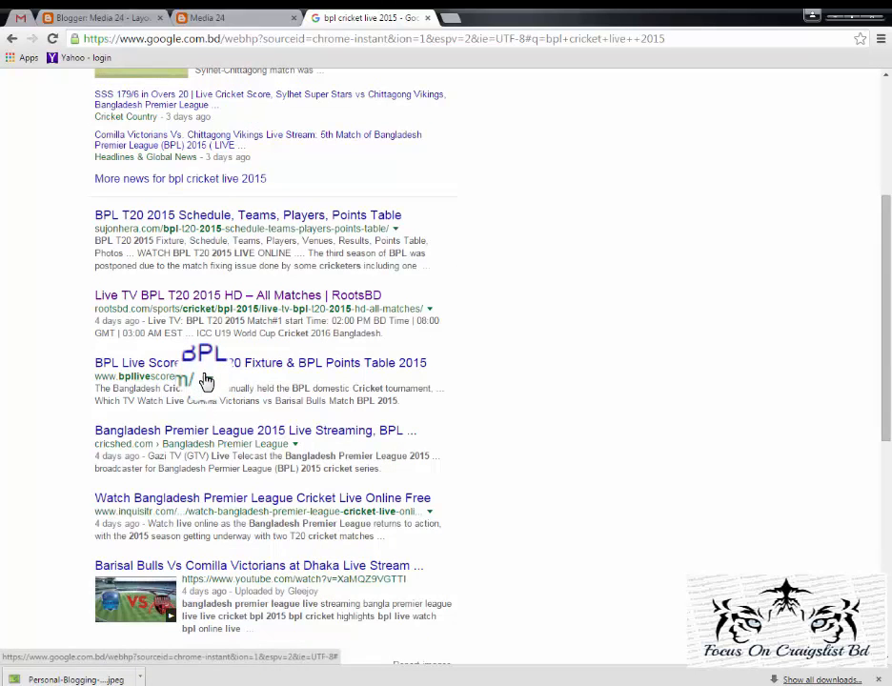
left_click(202, 432)
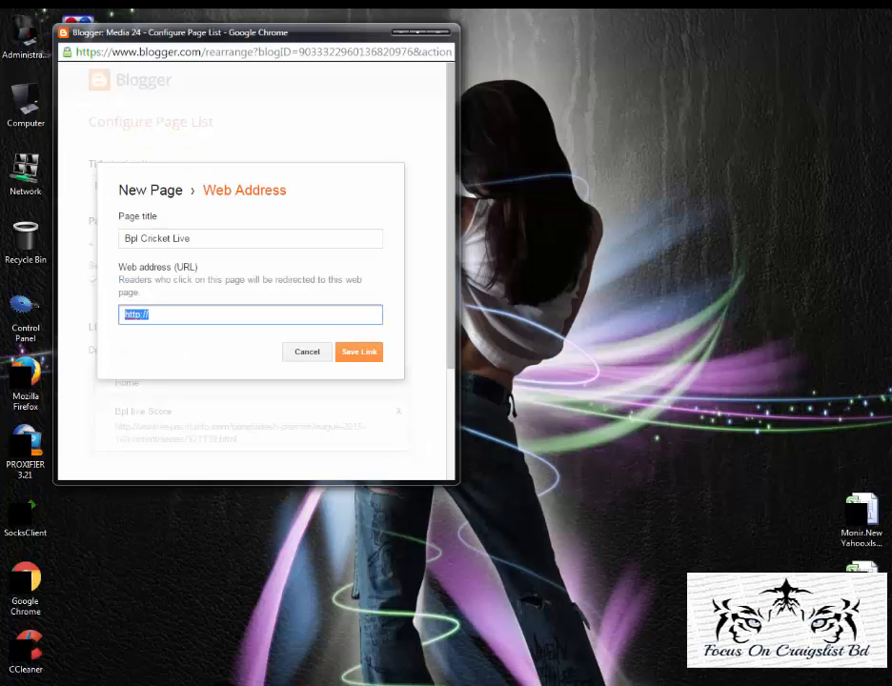
mouse_move(250, 680)
left_click(199, 651)
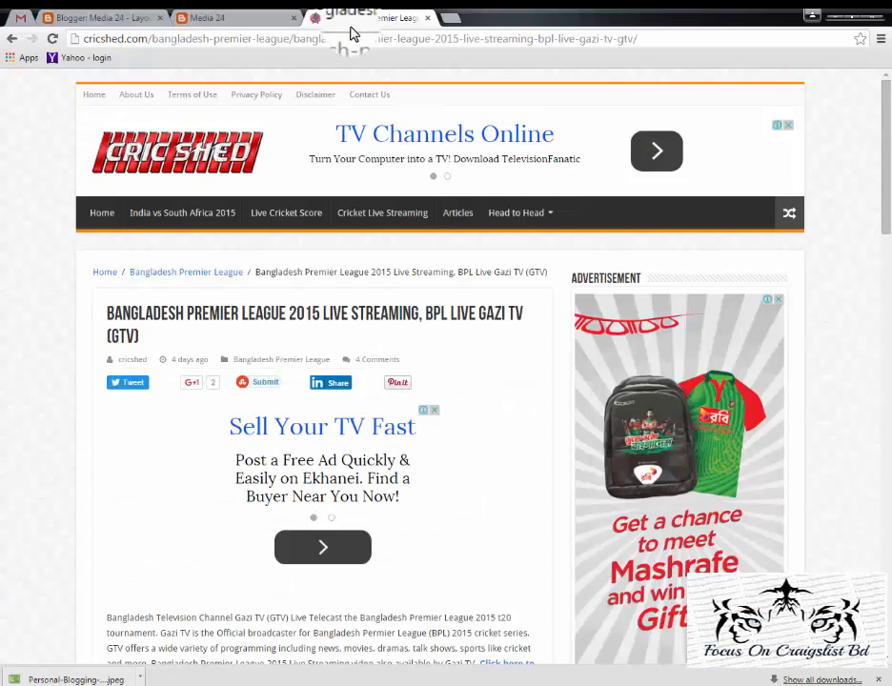
key("ctrl+w")
Step: Search the web for "bpl cricket live video" in a new browser tab
key("ctrl+t")
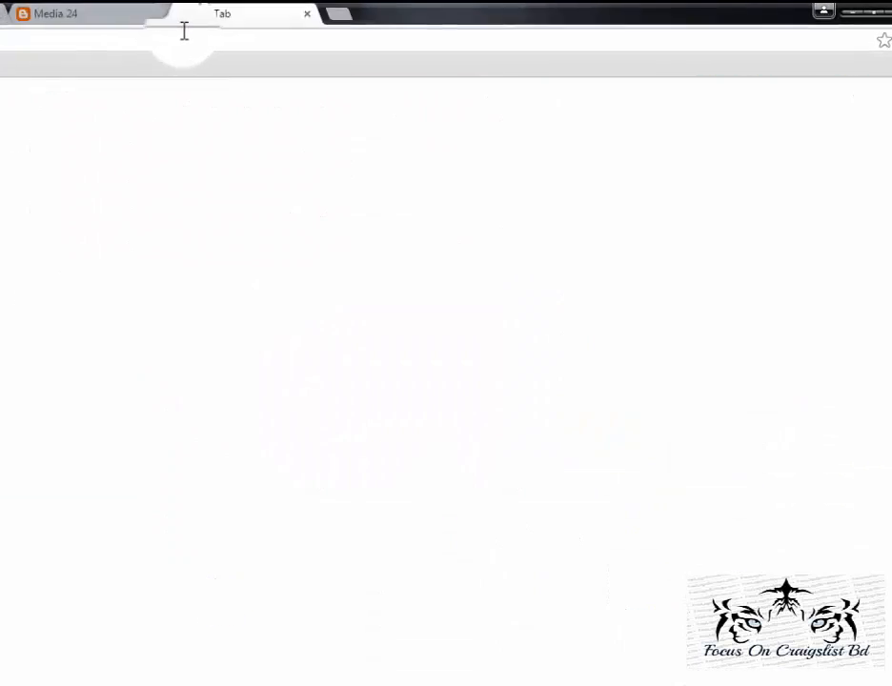
type("bpl")
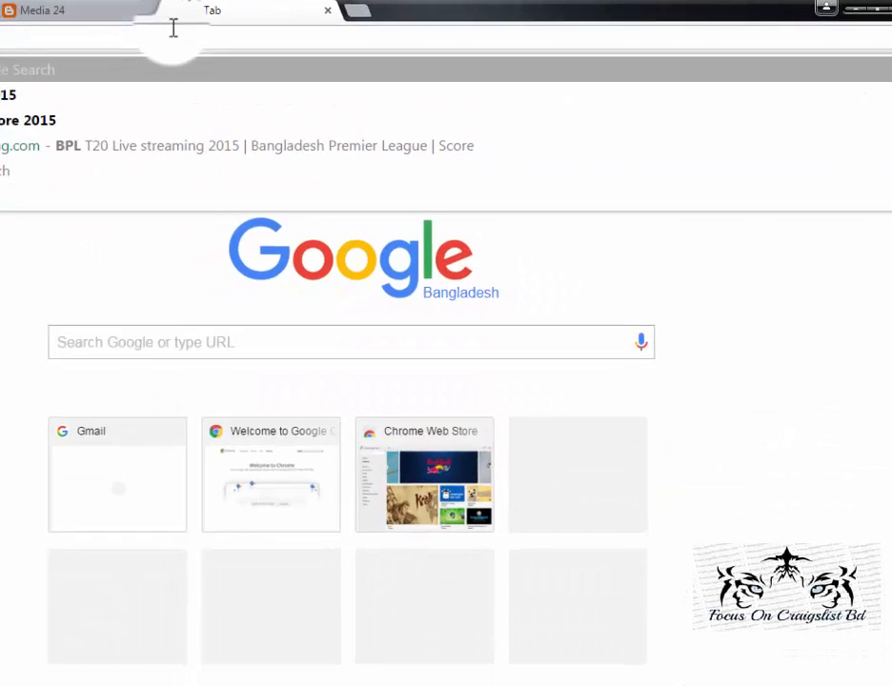
type(" croc")
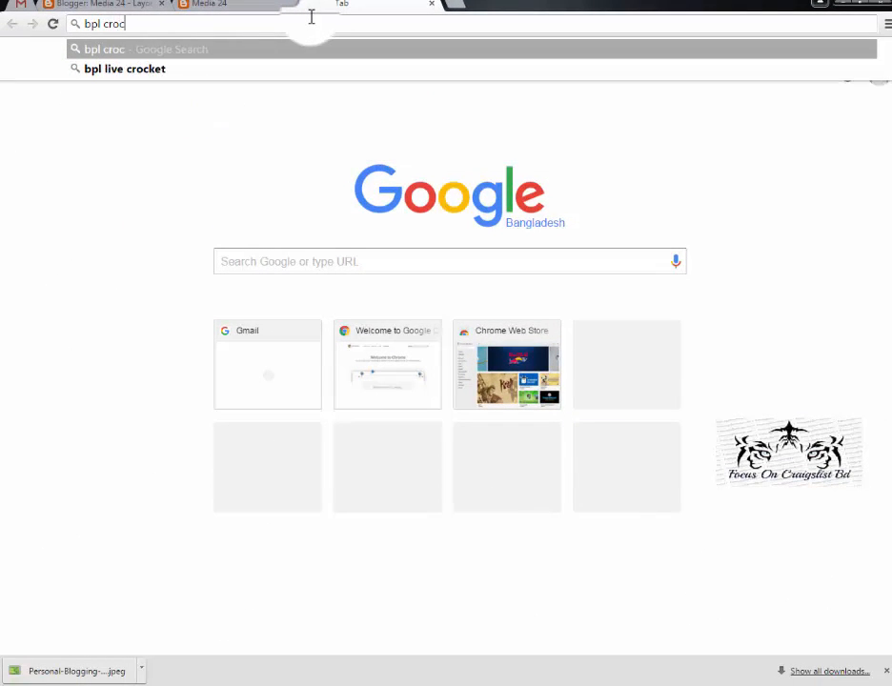
key("BackSpace")
key("BackSpace")
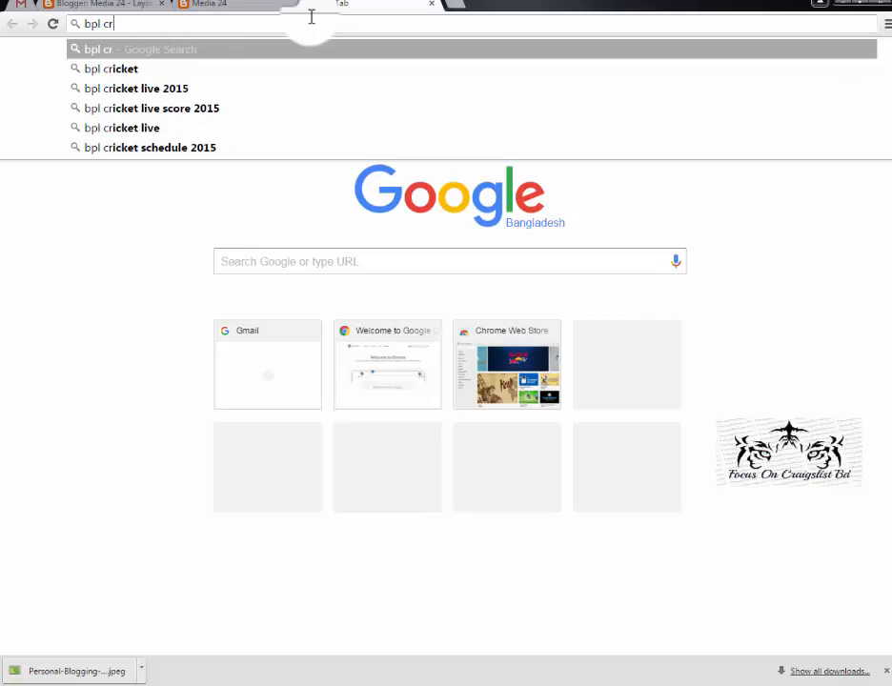
type("ic")
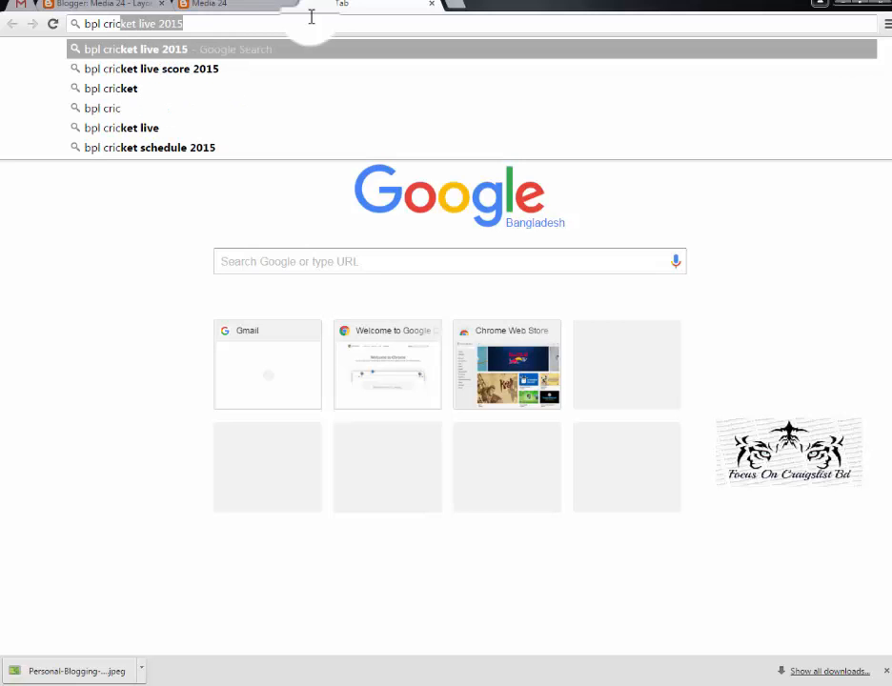
type("ket")
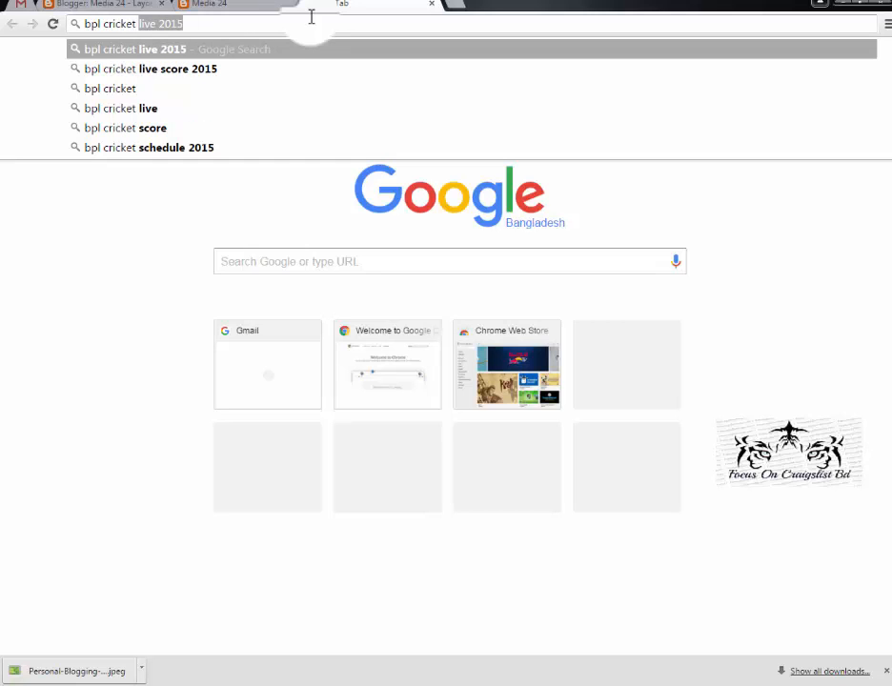
type(" live")
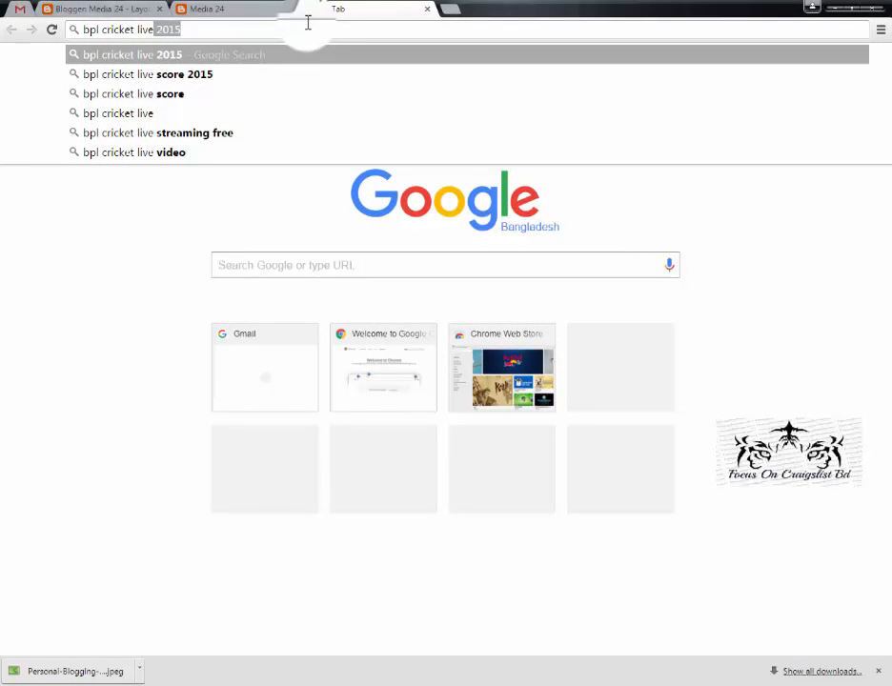
left_click(205, 156)
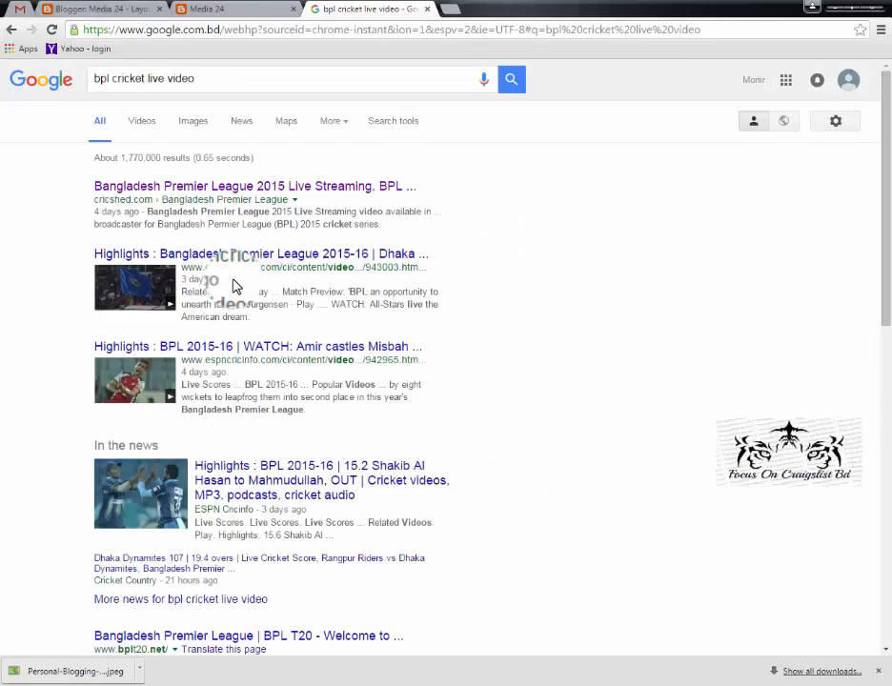
Step: Open the cricshed.com and bplt20.net search results in separate tabs and look over the bplt20.net page
middle_click(236, 188)
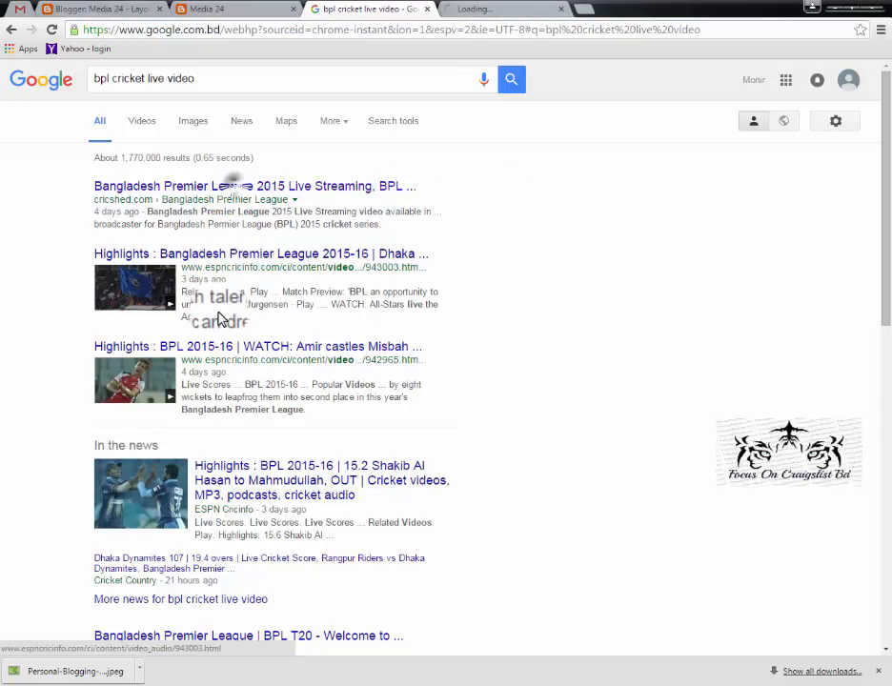
scroll(243, 400, "down", 1)
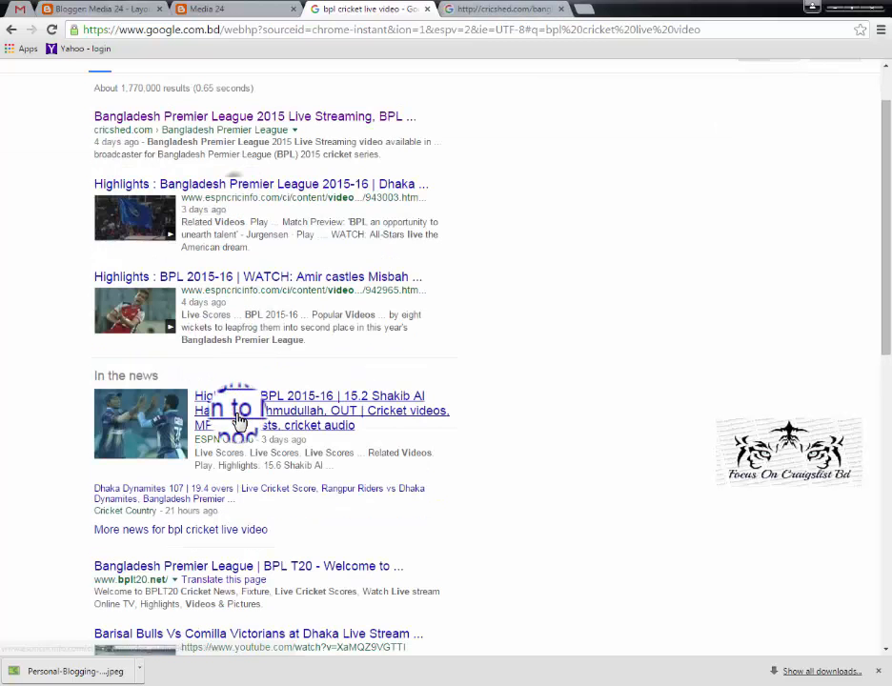
middle_click(253, 562)
scroll(249, 543, "down", 2)
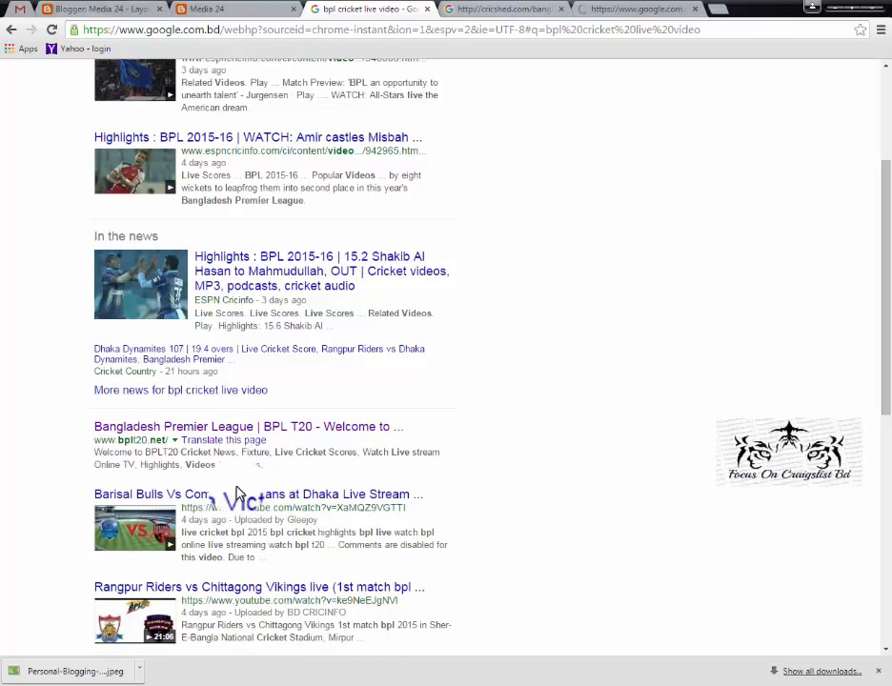
scroll(239, 502, "down", 2)
key("ctrl+Tab")
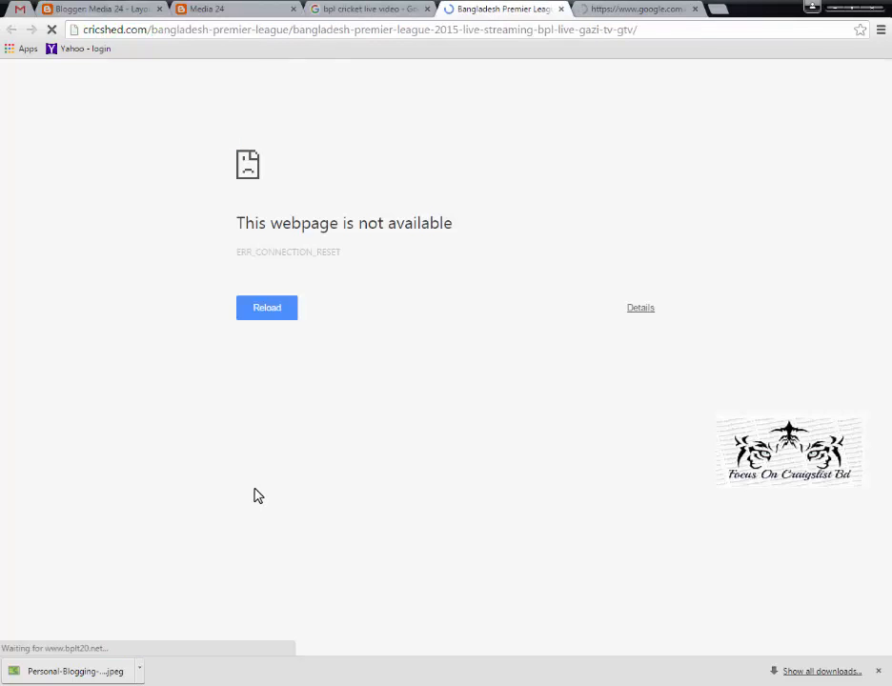
key("ctrl+Tab")
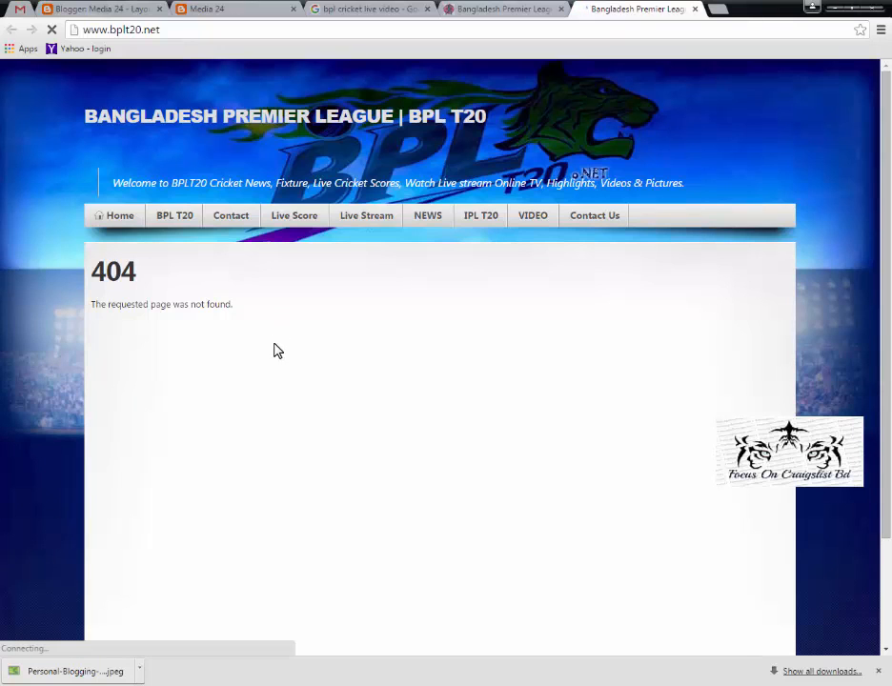
mouse_move(195, 223)
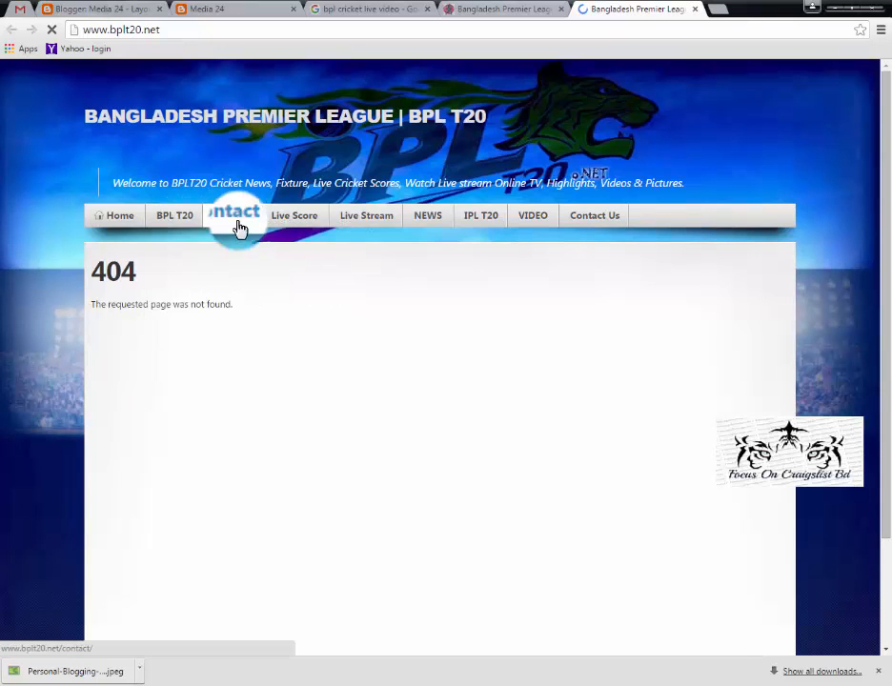
mouse_move(367, 225)
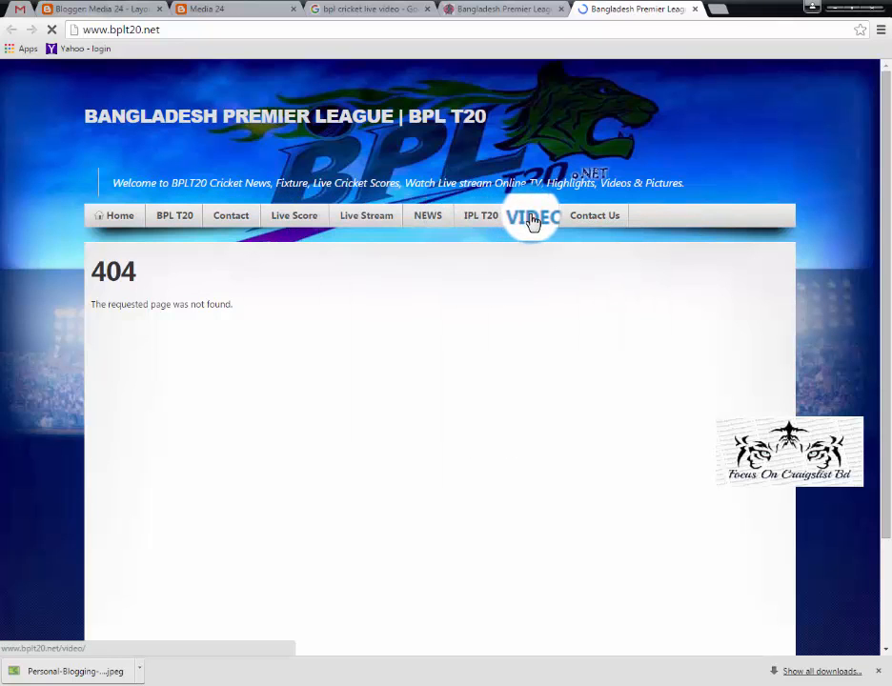
Step: Read the cricshed.com streaming page and its related Channel 9 live telecast article, then close the cricket pages and the search results
key("ctrl+shift+Tab")
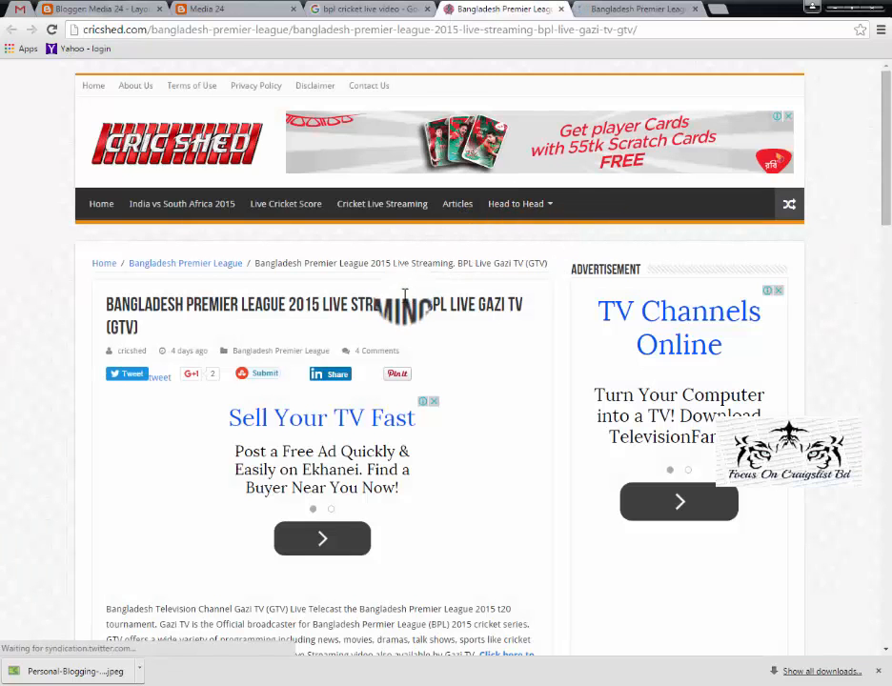
scroll(403, 298, "down", 4)
scroll(403, 298, "down", 9)
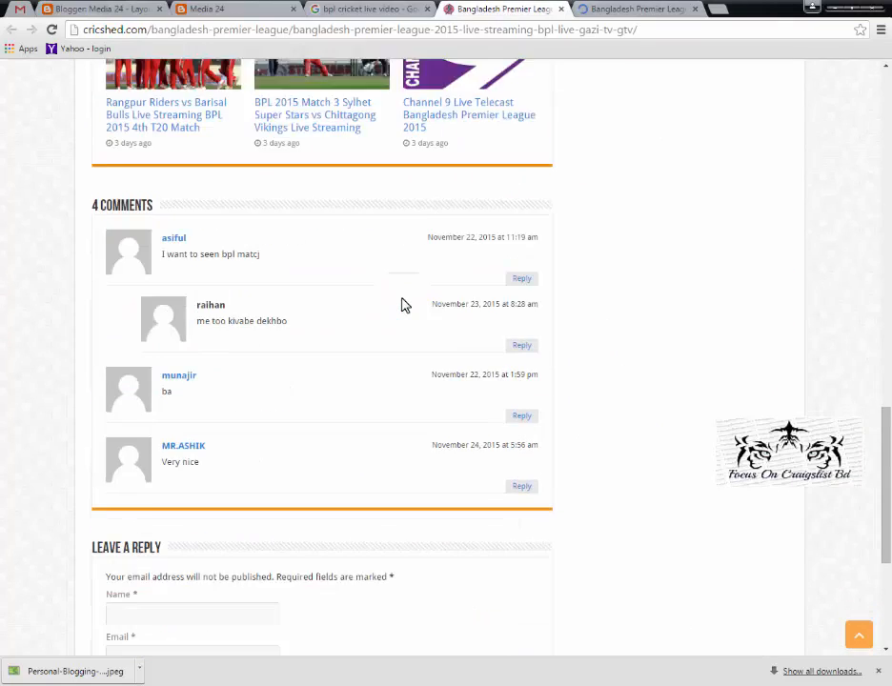
scroll(426, 258, "up", 3)
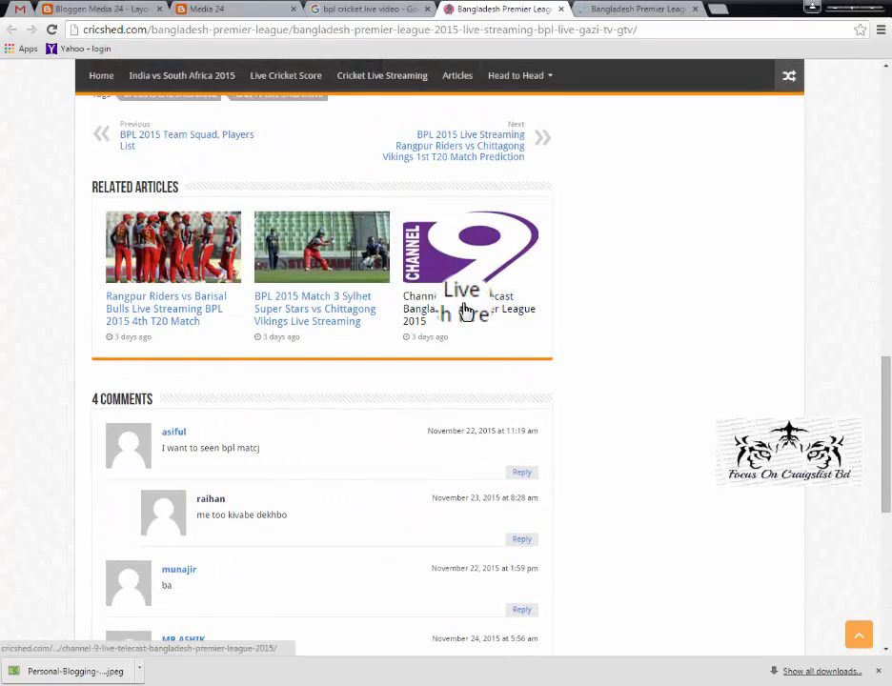
left_click(466, 309)
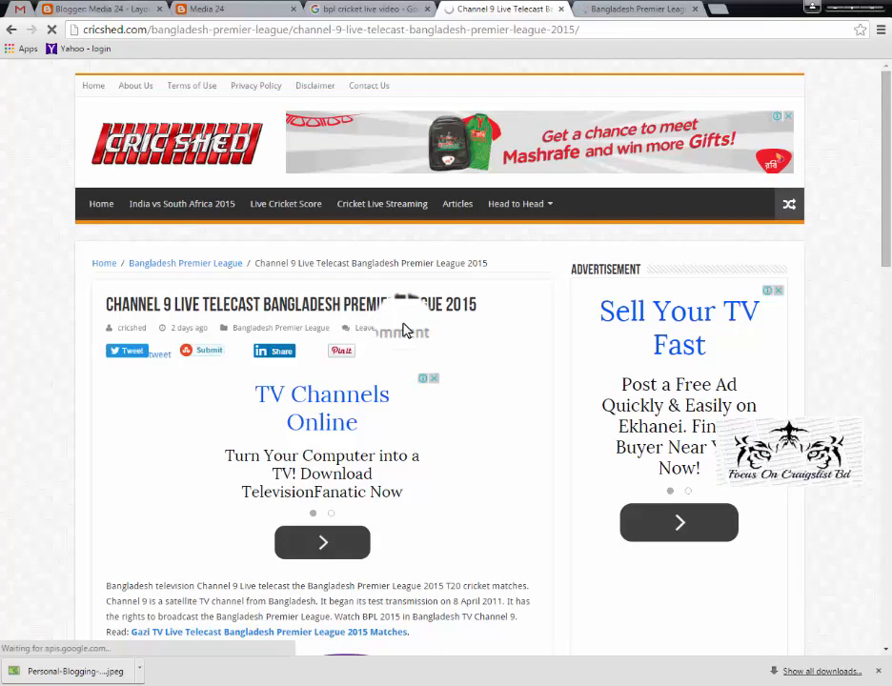
scroll(402, 330, "down", 3)
scroll(402, 330, "down", 7)
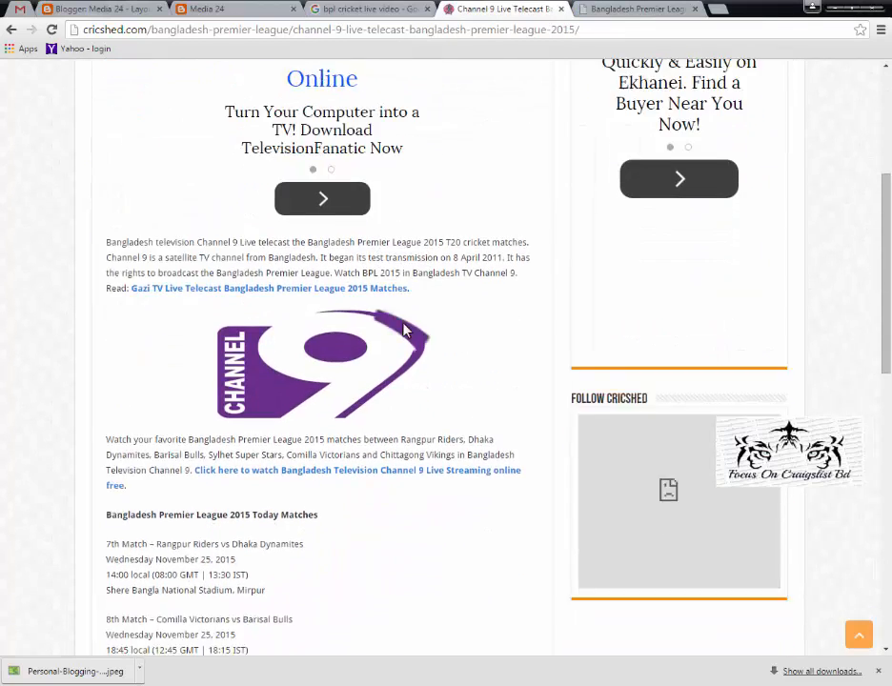
scroll(402, 330, "up", 5)
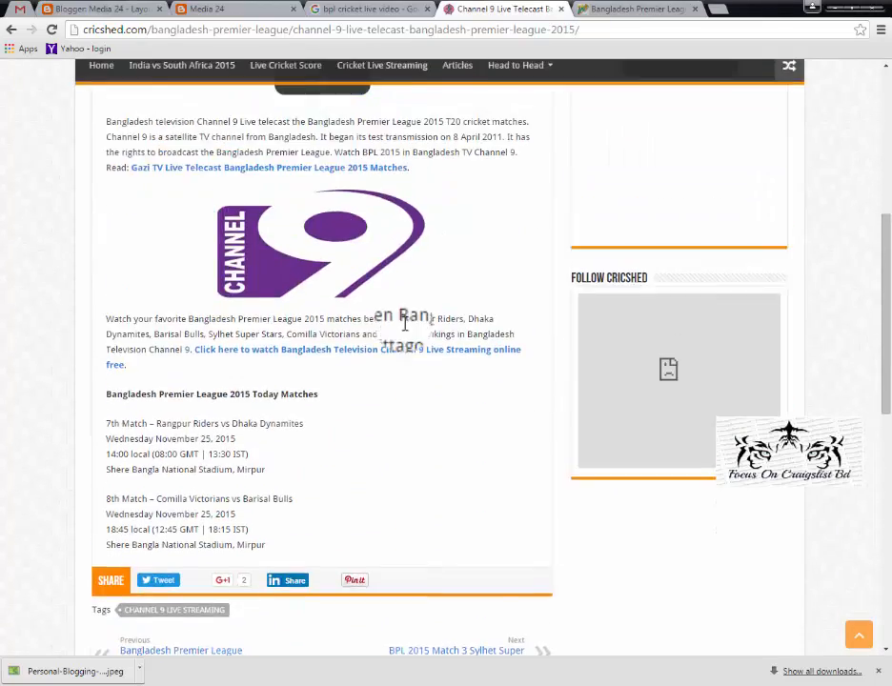
key("ctrl+w")
key("ctrl+w")
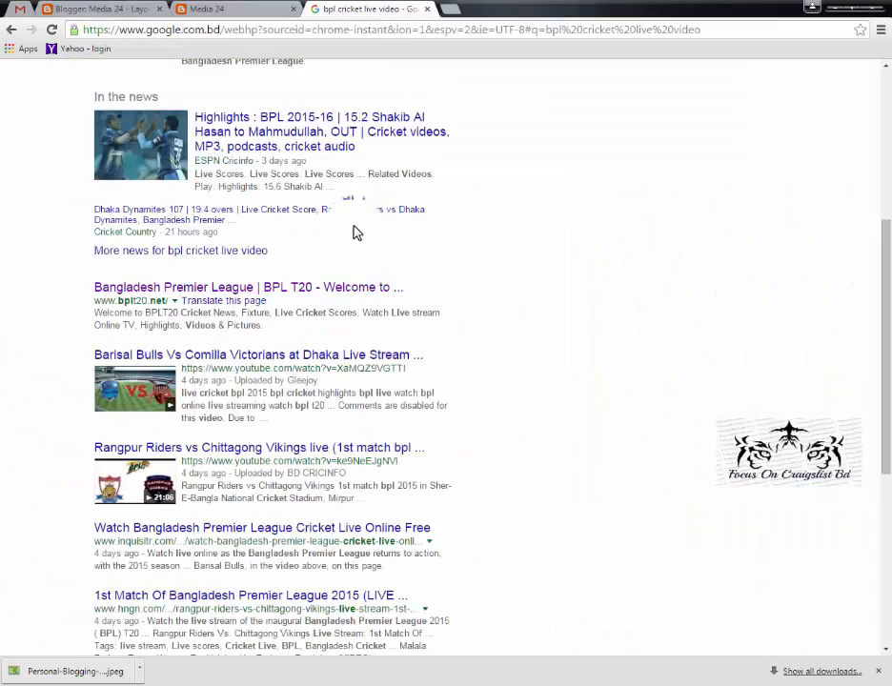
key("ctrl+w")
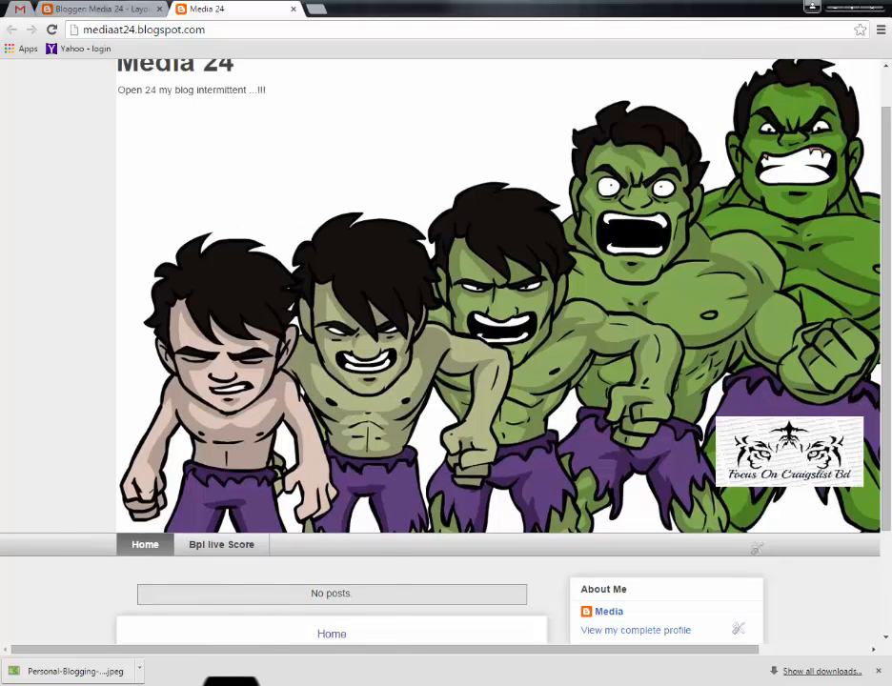
Step: Set the page title of the new web address link to YouTube in the Media 24 page list
left_click(259, 648)
left_click_drag(230, 229, 92, 219)
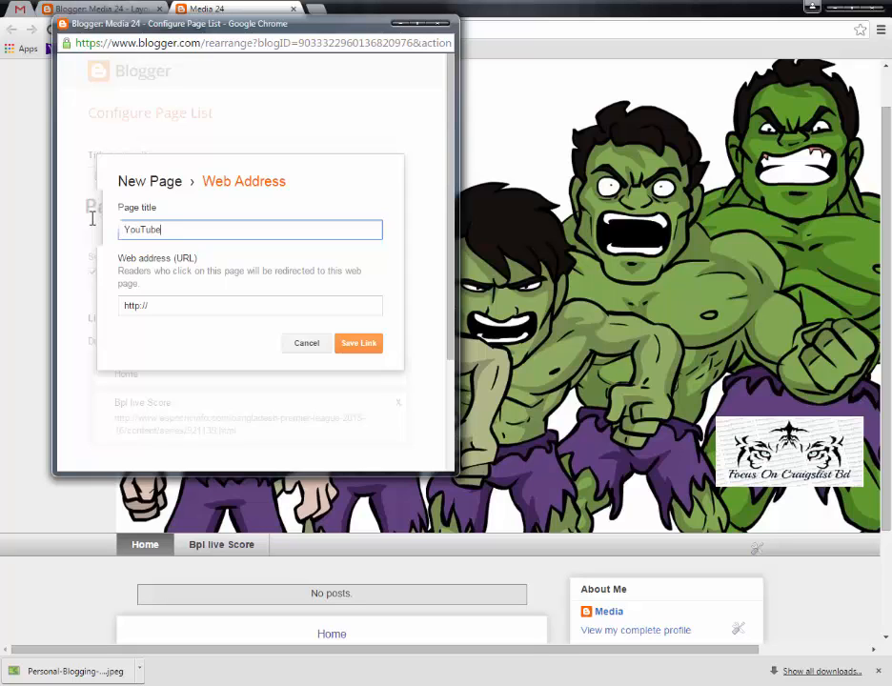
key("Tab")
left_click(318, 11)
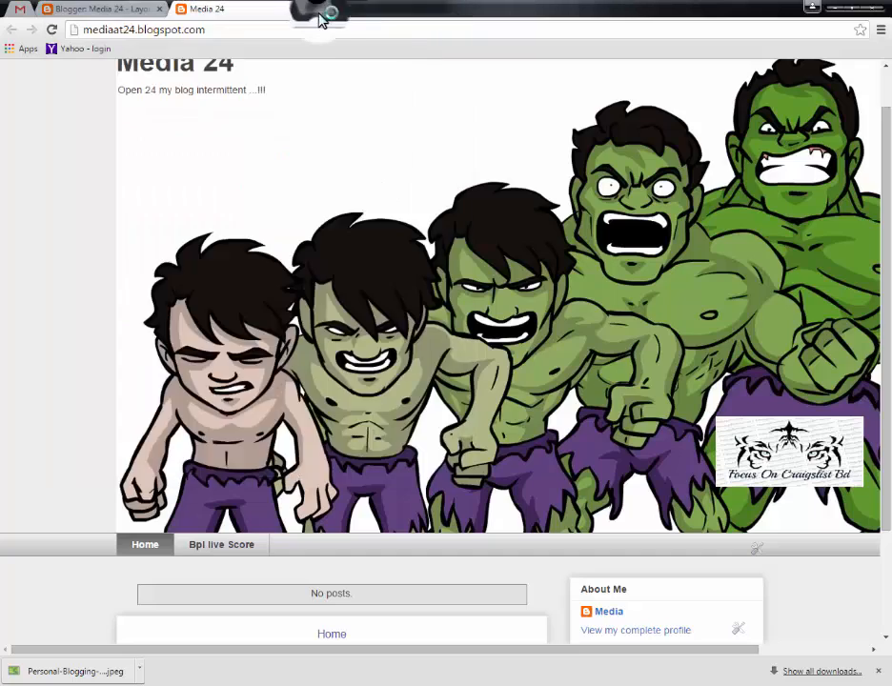
type("you")
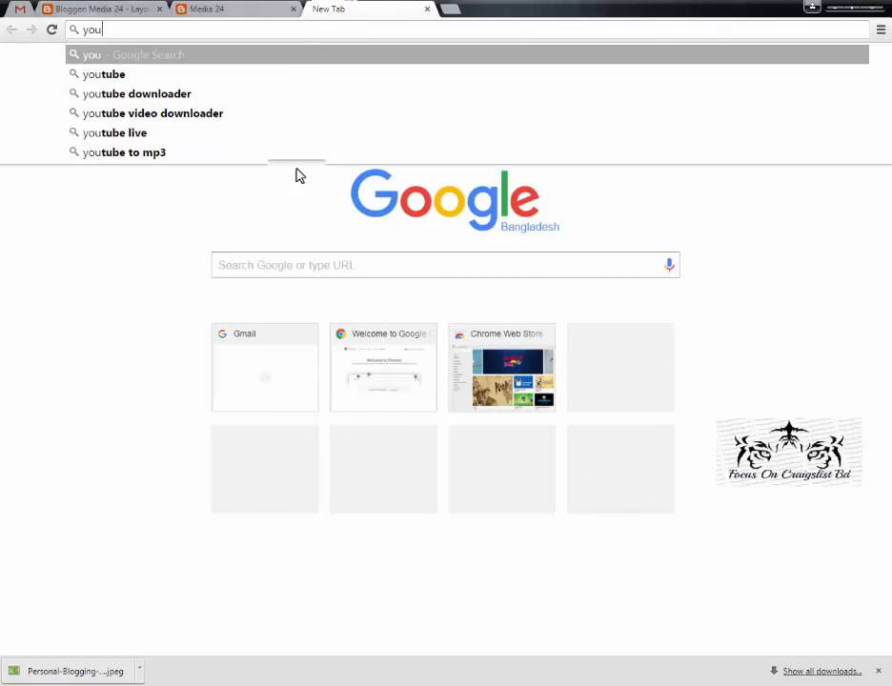
key("ctrl+w")
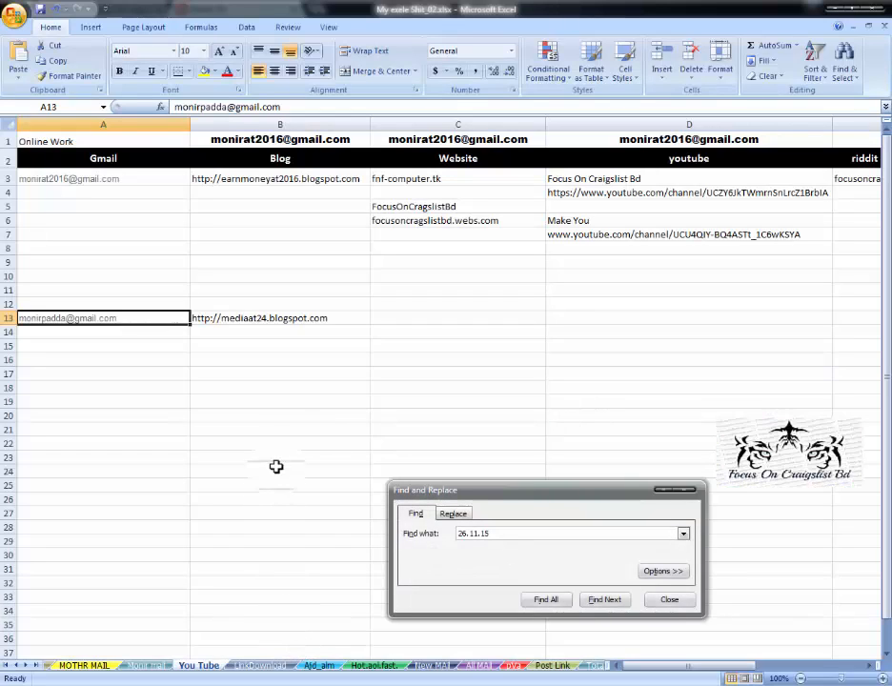
Step: Copy the Focus On Craigslist Bd YouTube channel address from cell D4 of the Excel workbook
left_click(679, 235)
key("ctrl+c")
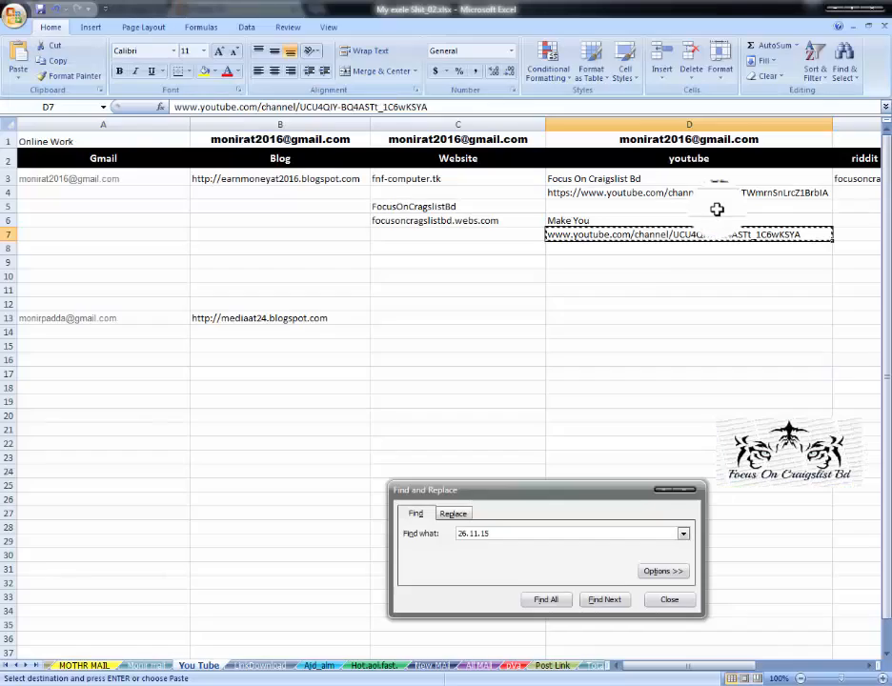
left_click(729, 193)
key("ctrl+c")
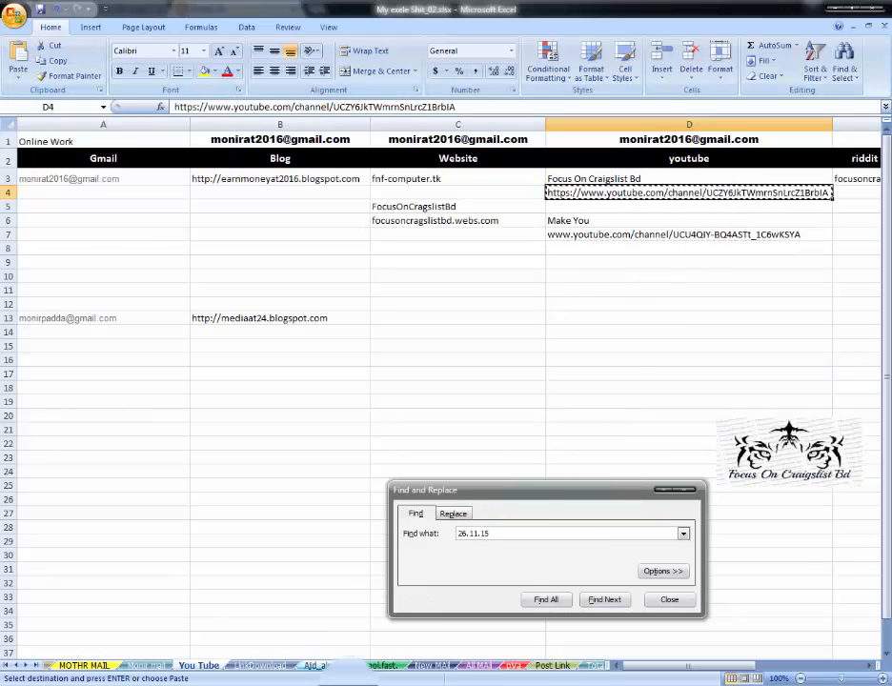
Step: Paste the copied channel address as the YouTube page's web address in Blogger, save the link and save the page list
mouse_move(257, 682)
left_click(265, 648)
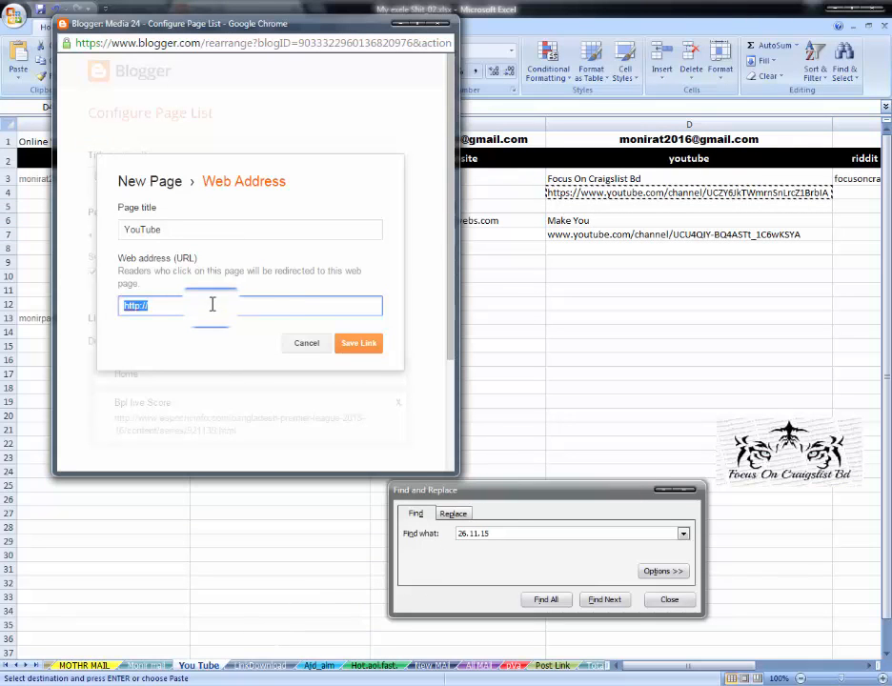
key("ctrl+v")
left_click(372, 348)
scroll(315, 362, "down", 3)
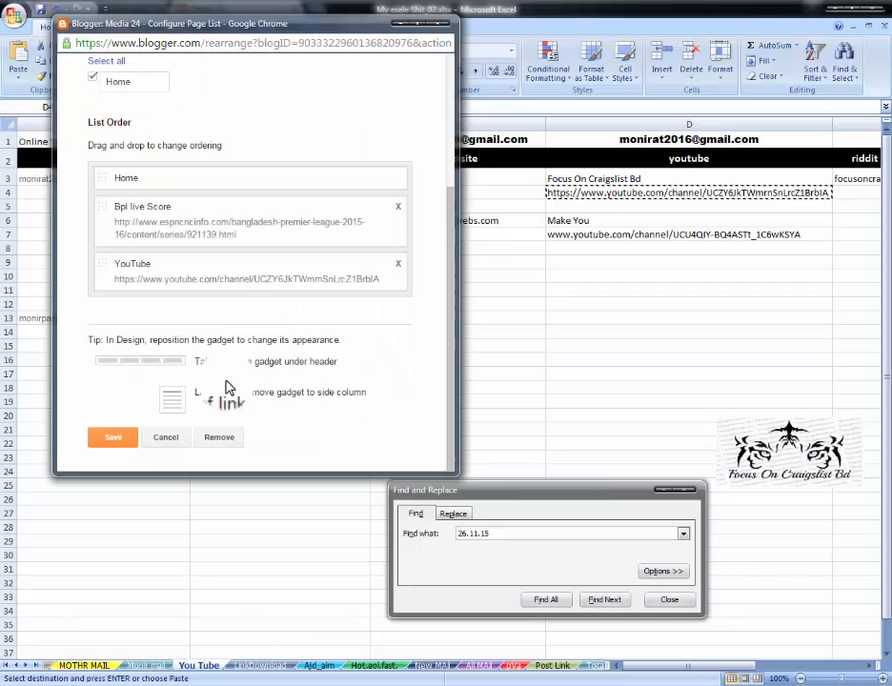
left_click(109, 443)
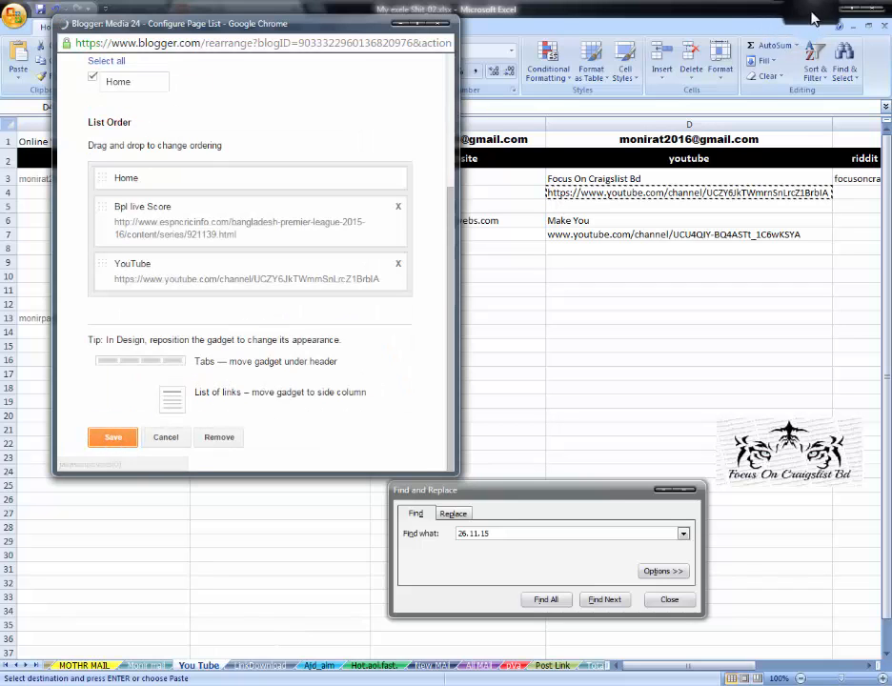
Step: Test the YouTube page link on the Media 24 blog, then close the channel page it opens
left_click(832, 13)
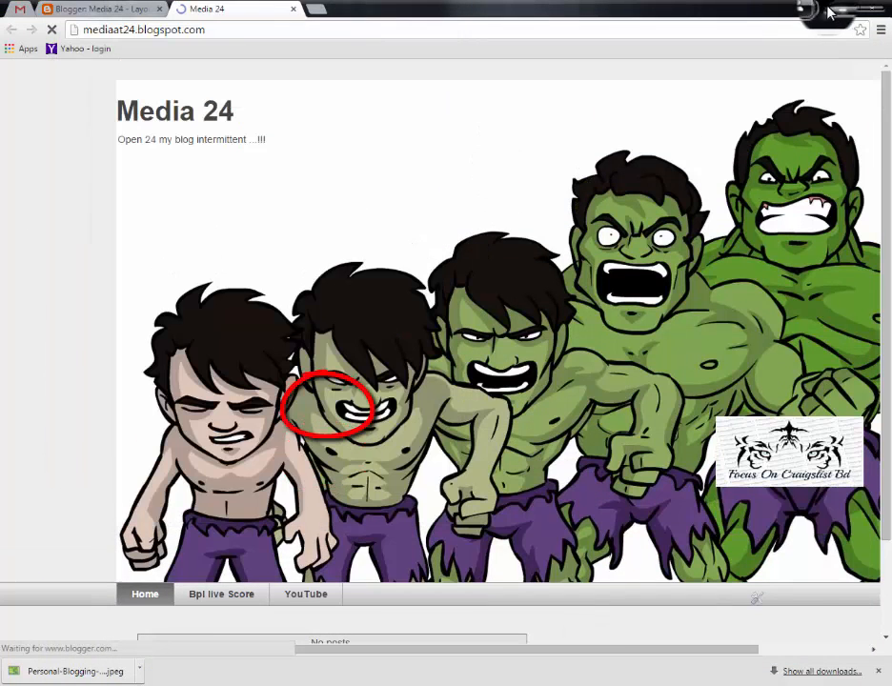
left_click(319, 11)
left_click(207, 9)
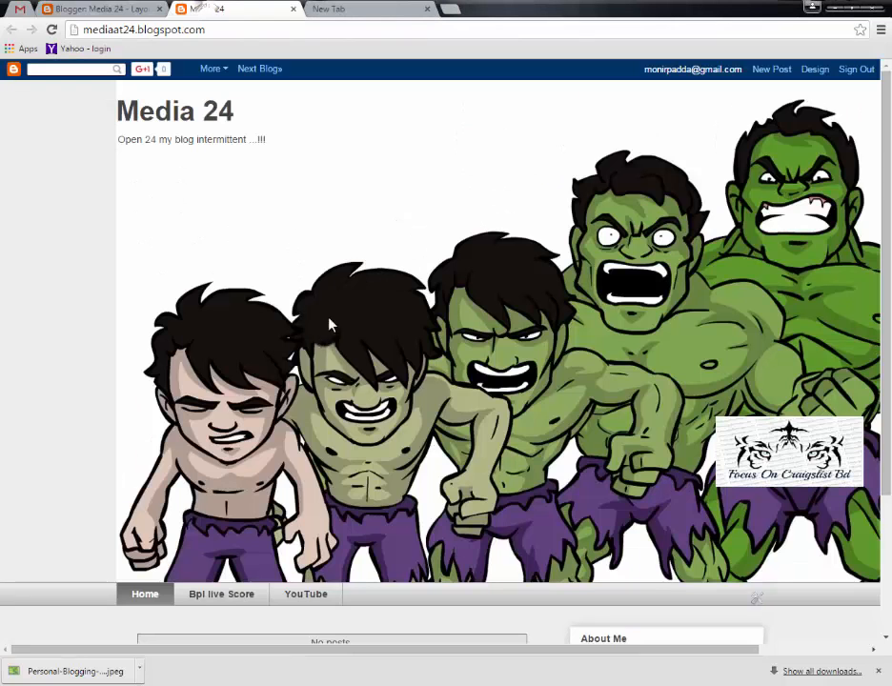
scroll(317, 412, "down", 3)
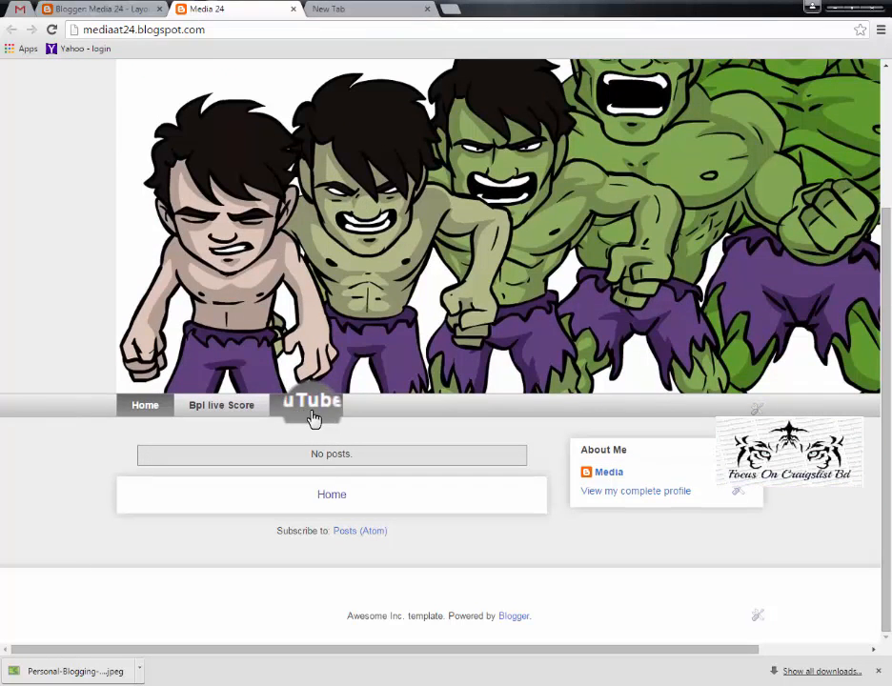
left_click(310, 413)
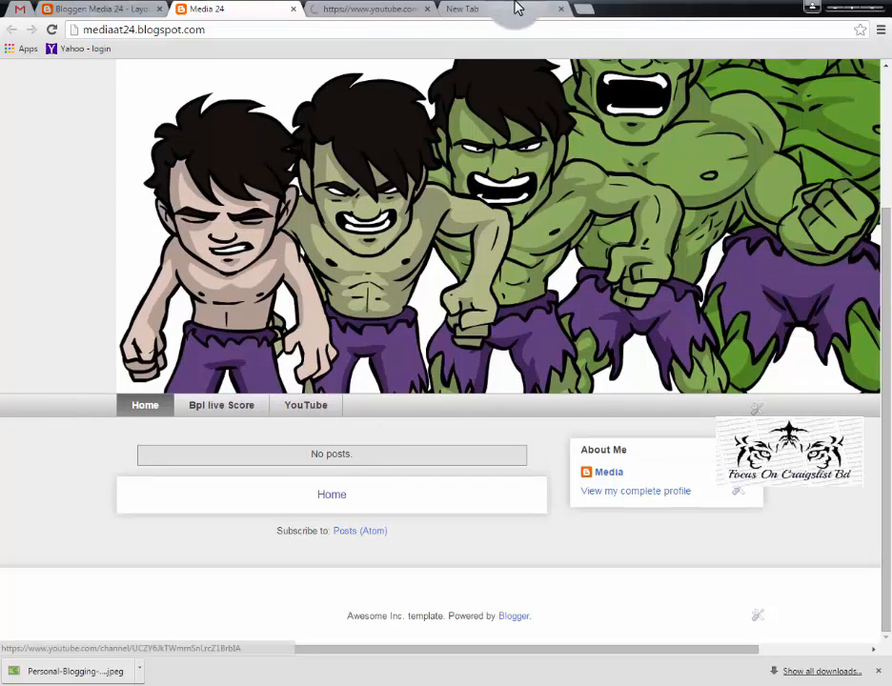
left_click(514, 9)
left_click(560, 12)
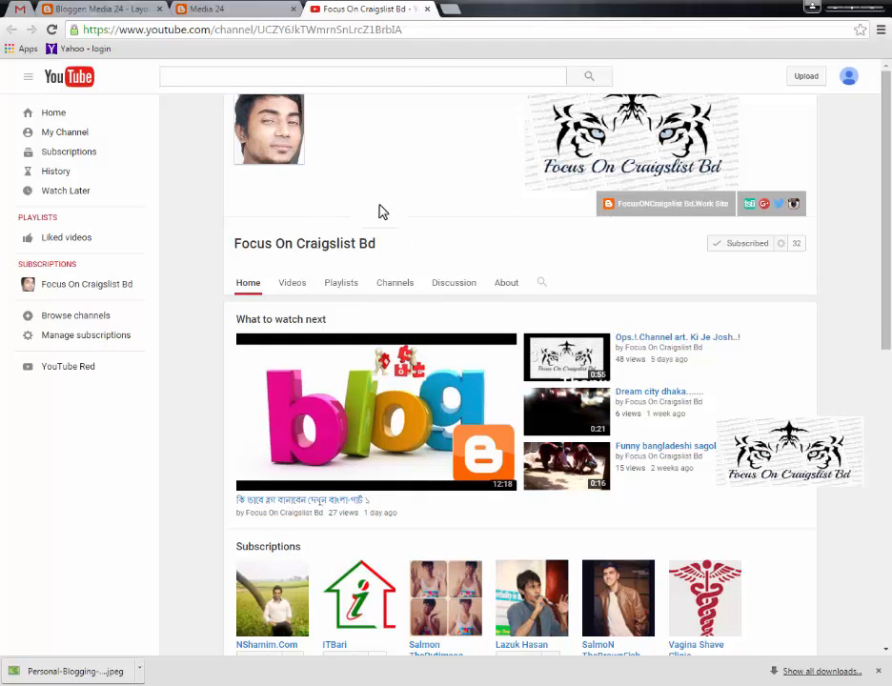
left_click(427, 8)
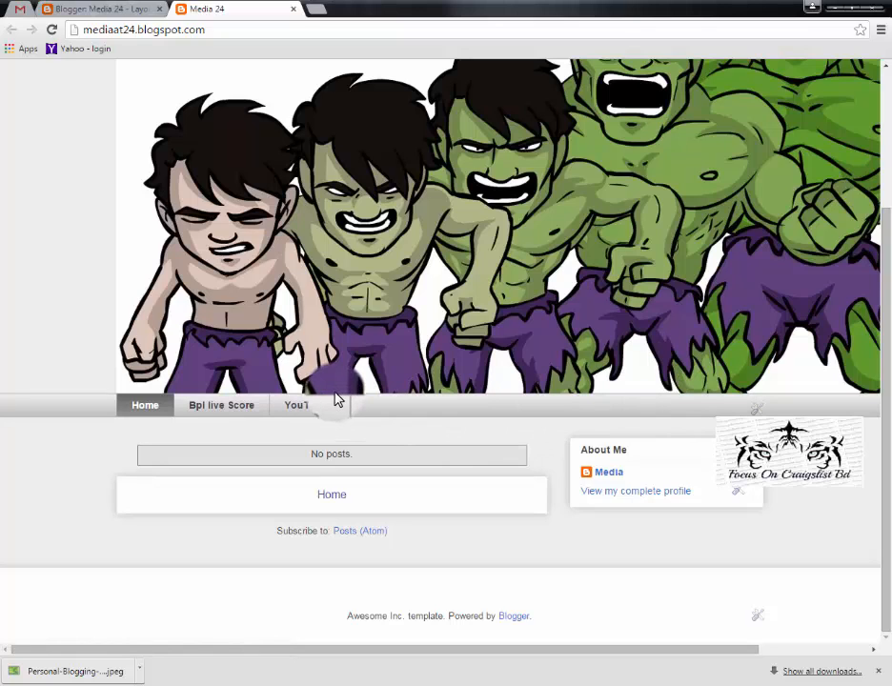
Step: Look over the sections of the Media 24 layout and open the gadget list for the sidebar-right-1 section
left_click(145, 10)
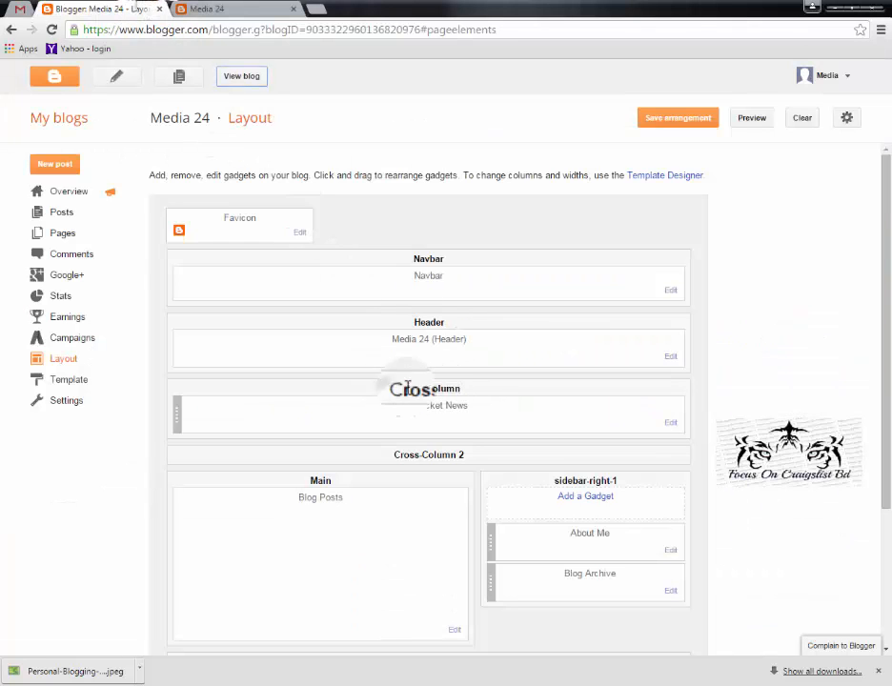
left_click_drag(394, 389, 486, 394)
left_click(487, 394)
scroll(483, 394, "down", 3)
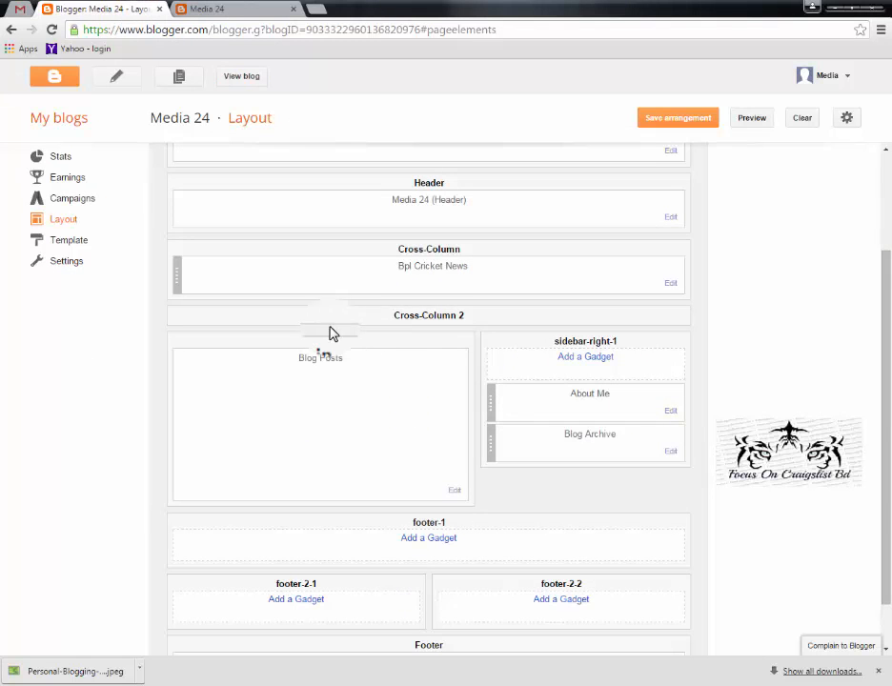
left_click_drag(399, 316, 351, 346)
left_click_drag(306, 363, 345, 365)
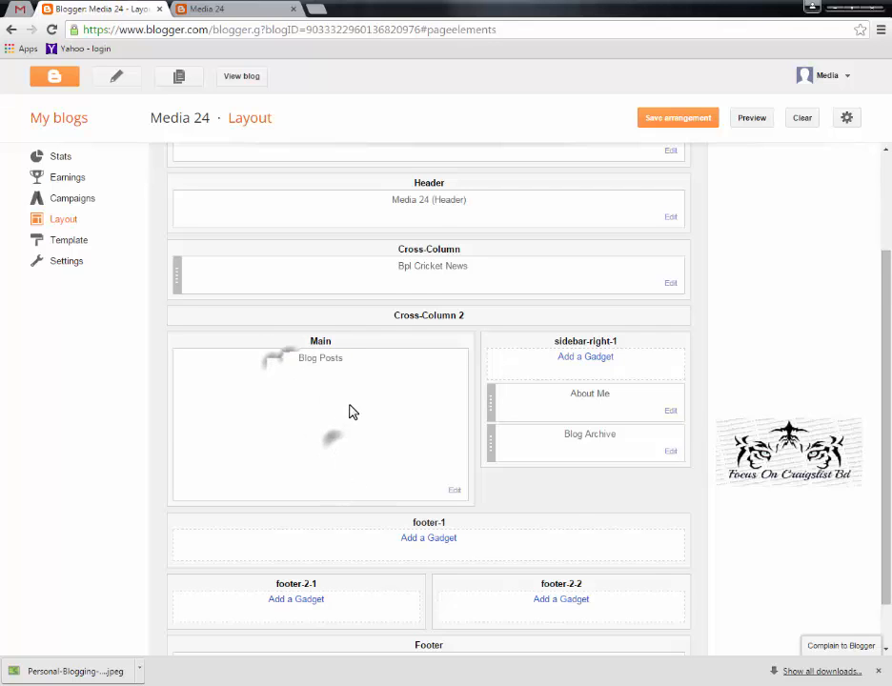
scroll(353, 413, "down", 2)
left_click_drag(554, 285, 627, 285)
left_click(629, 296)
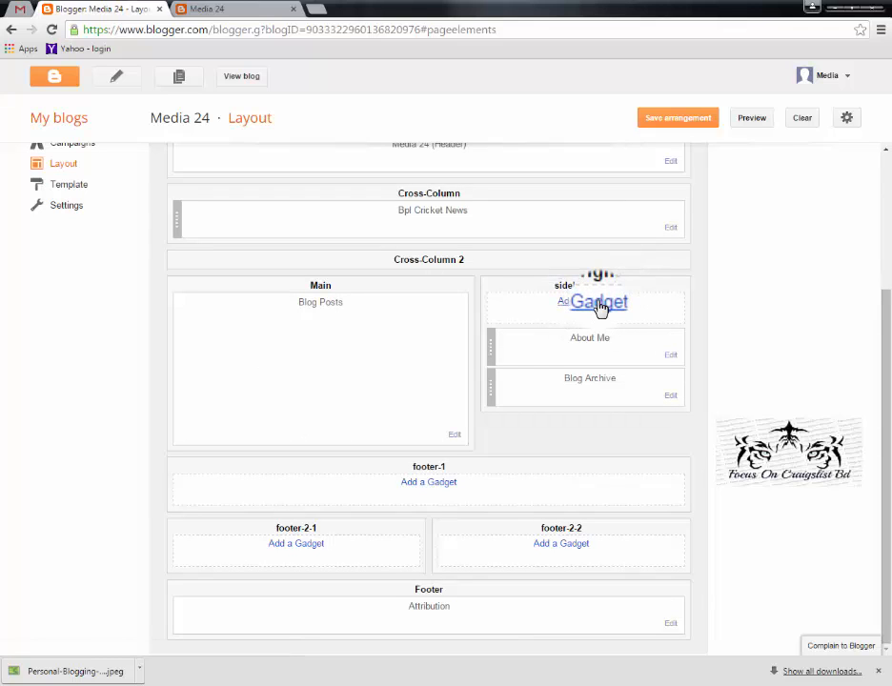
left_click(598, 305)
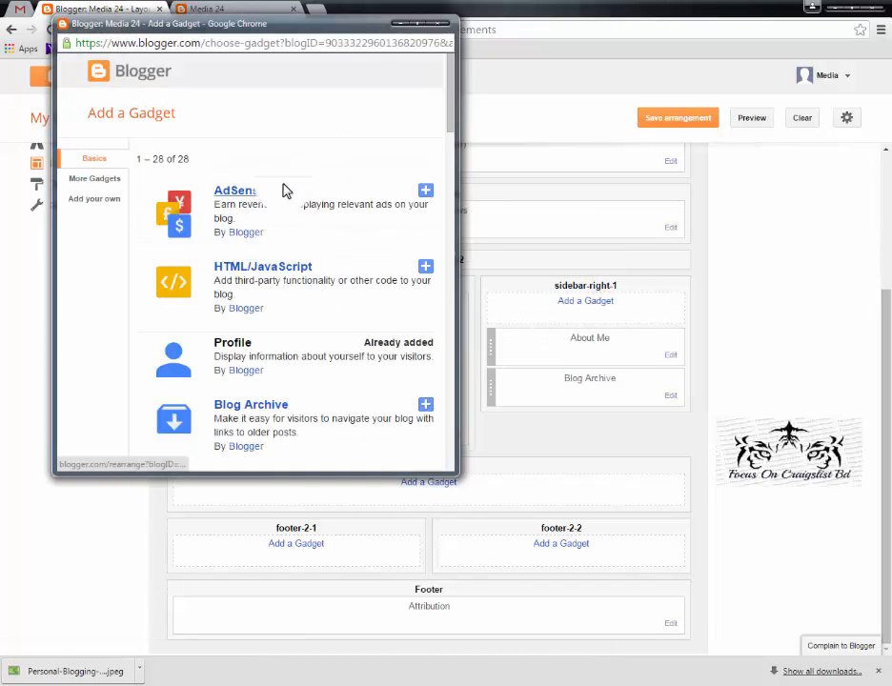
scroll(319, 278, "down", 5)
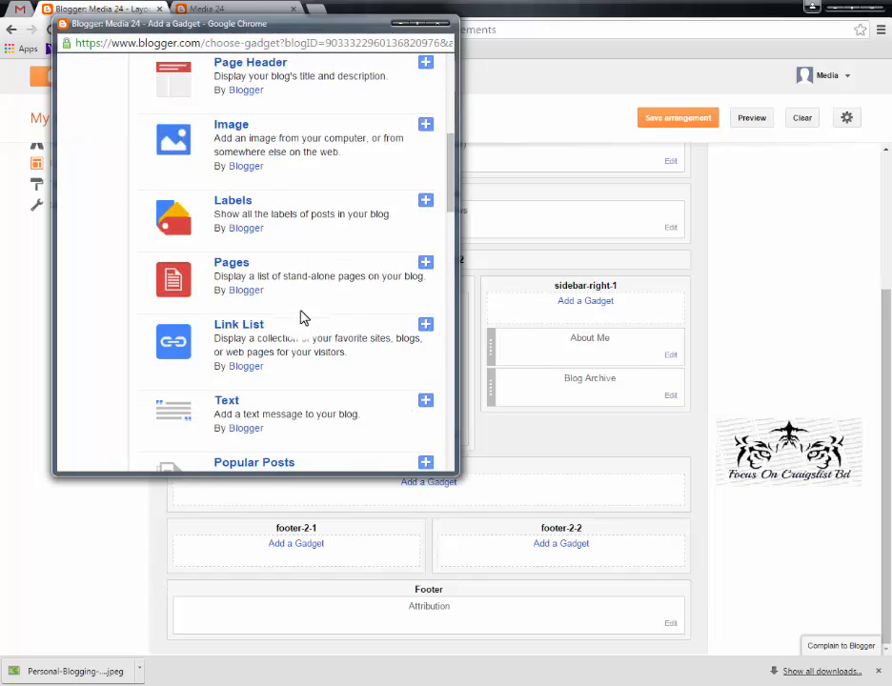
scroll(301, 317, "up", 6)
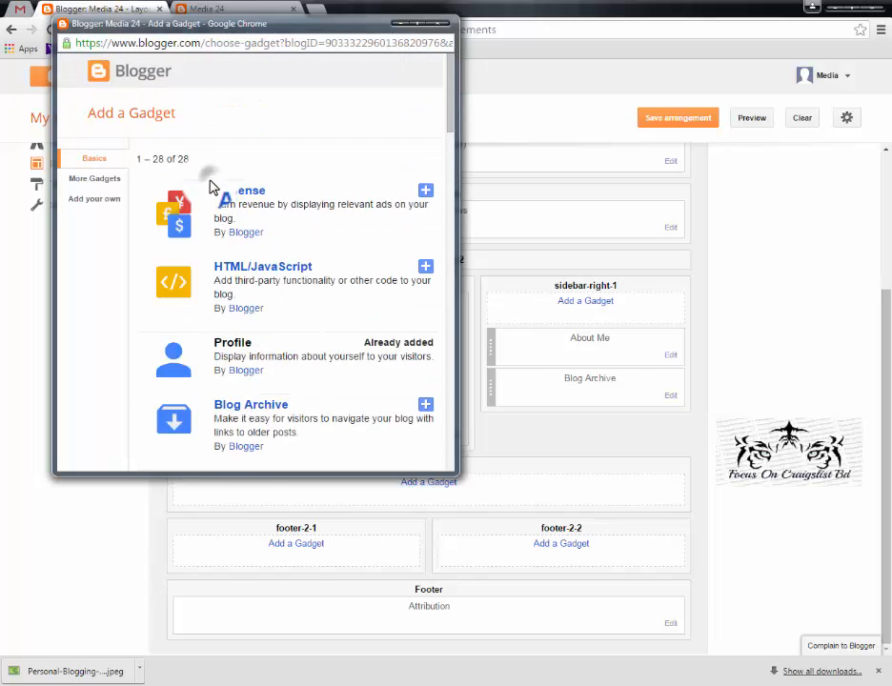
left_click_drag(210, 188, 284, 204)
left_click(289, 268)
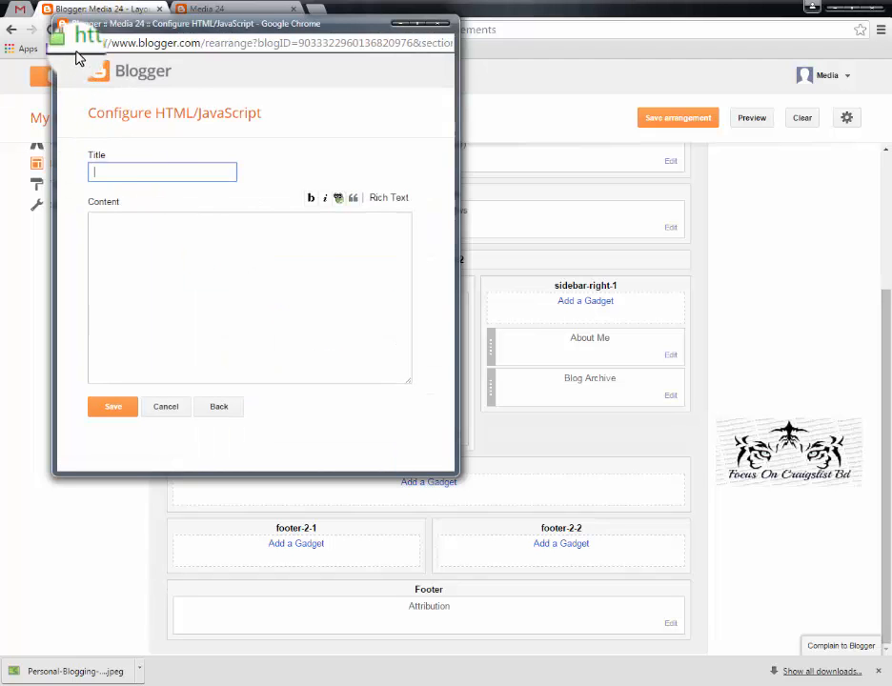
left_click(443, 25)
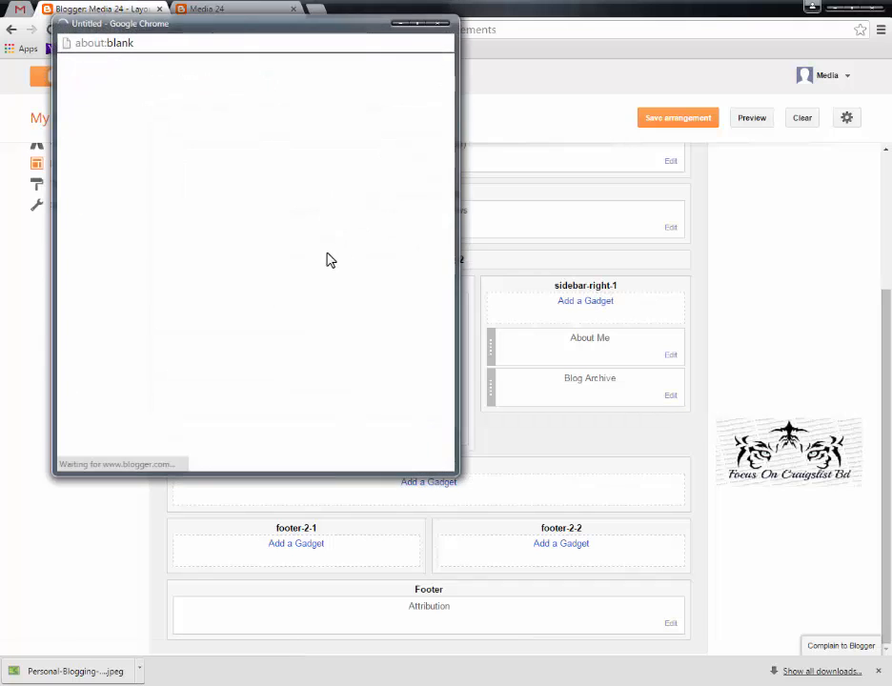
Step: Browse the gadget list for the sidebar-right-1 section and choose the Video Bar gadget
scroll(199, 265, "down", 3)
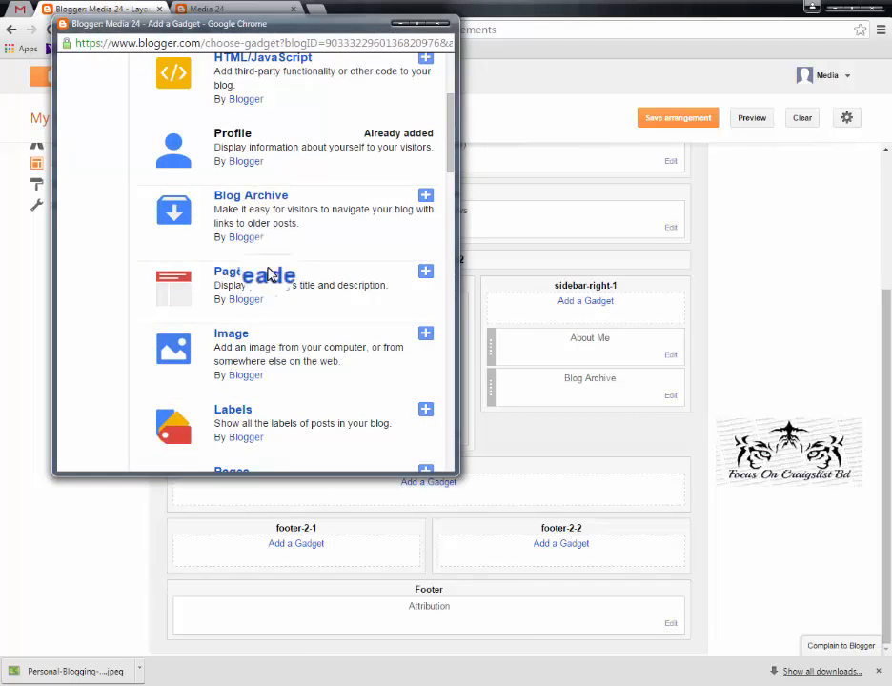
scroll(253, 314, "down", 1)
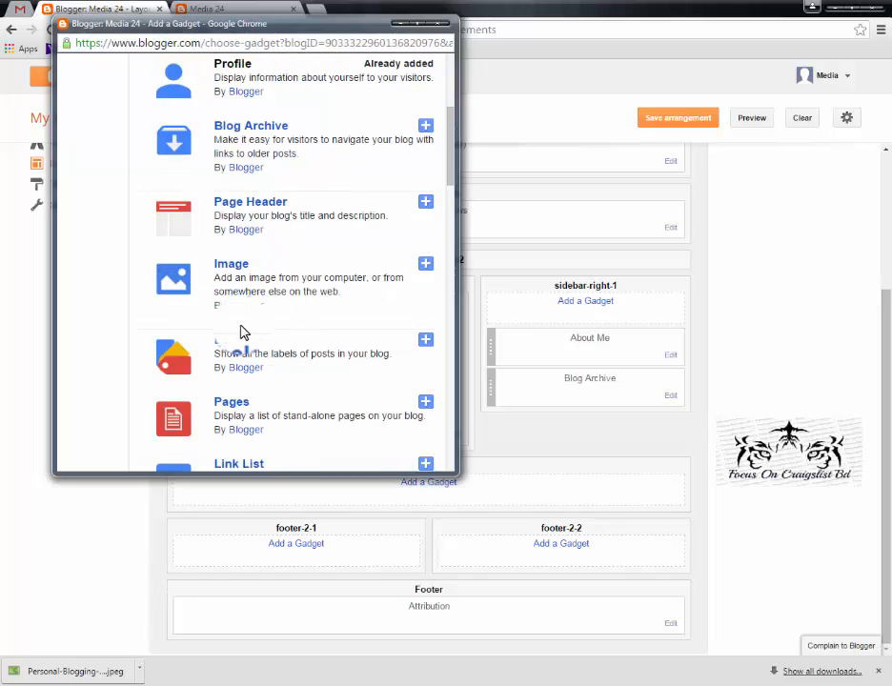
scroll(243, 335, "down", 1)
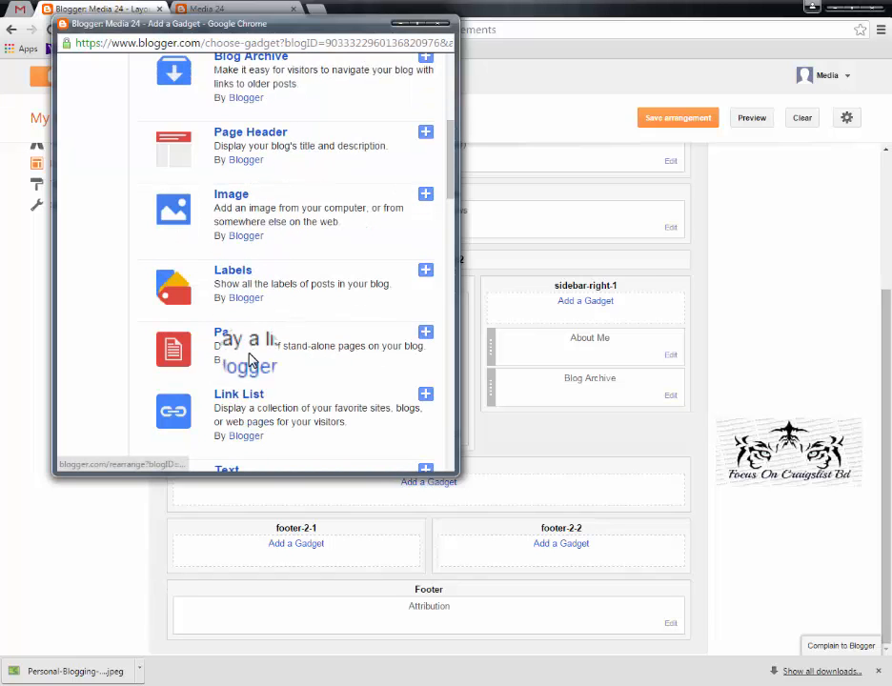
scroll(247, 391, "down", 2)
scroll(261, 345, "down", 2)
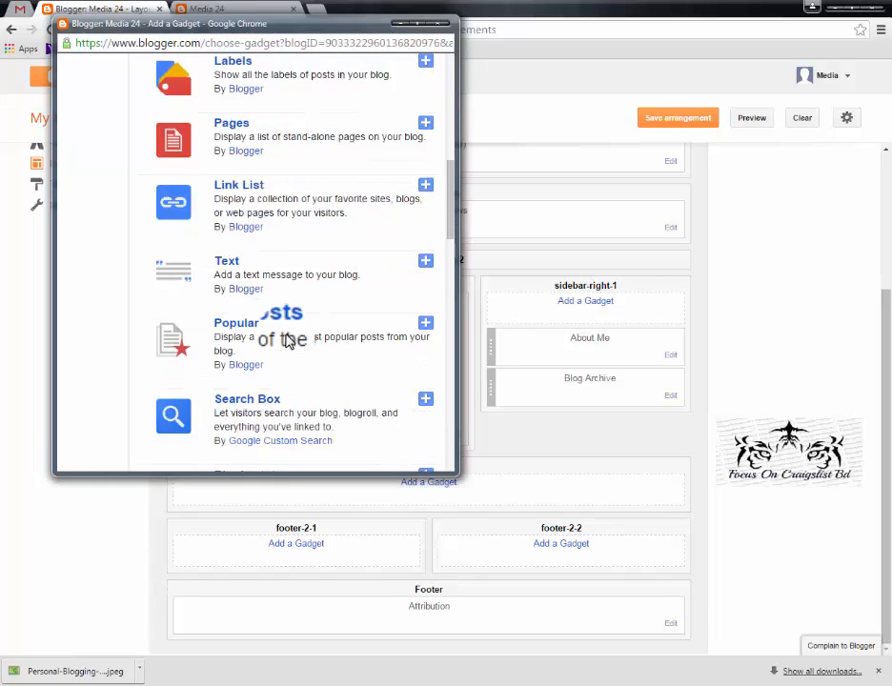
scroll(267, 376, "down", 1)
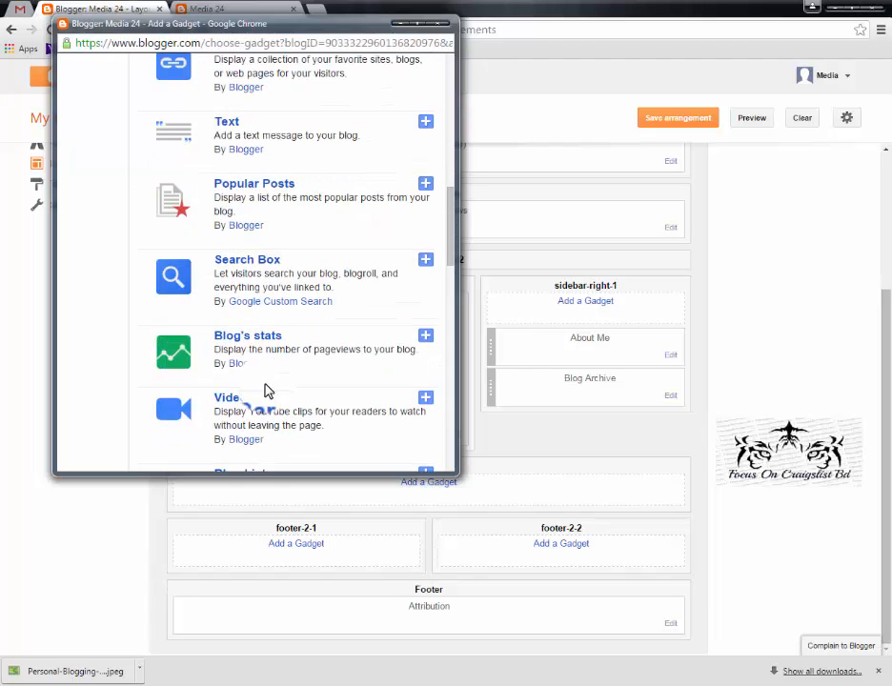
scroll(305, 406, "down", 2)
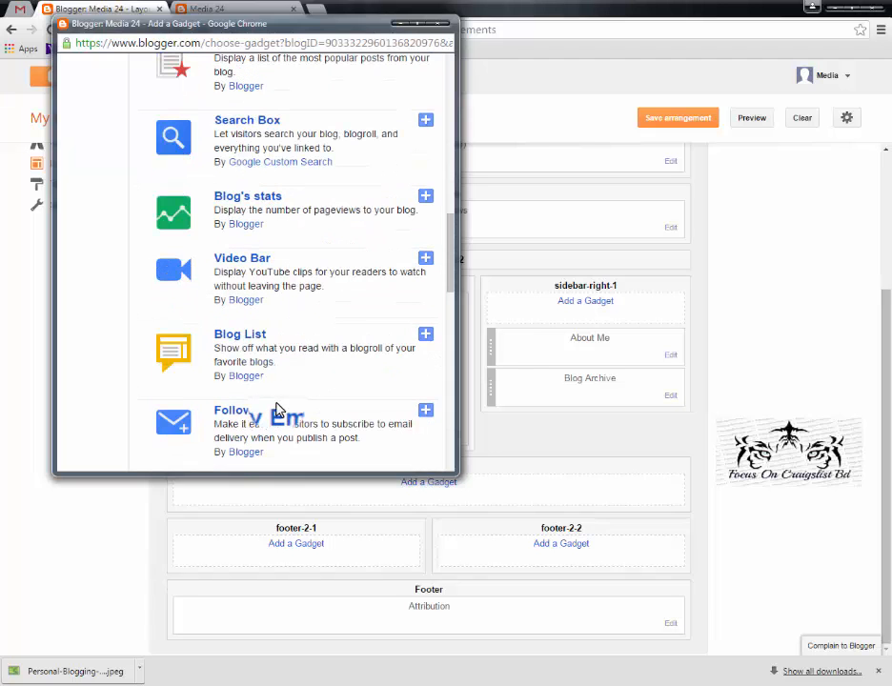
left_click(426, 264)
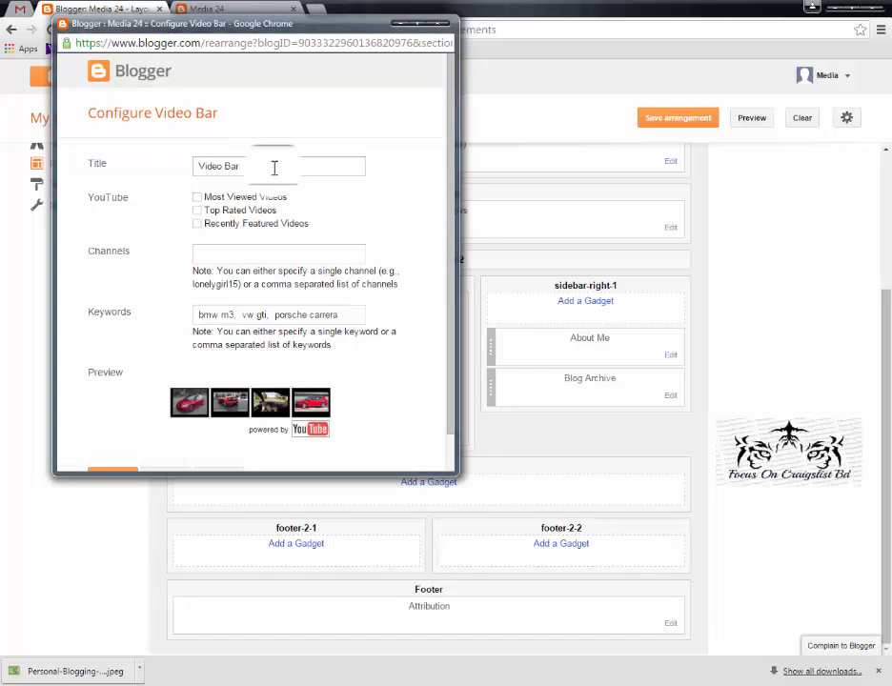
Step: Enable most viewed, top rated and recently featured videos for the Video Bar and paste the copied YouTube channel address as its channel
left_click(250, 198)
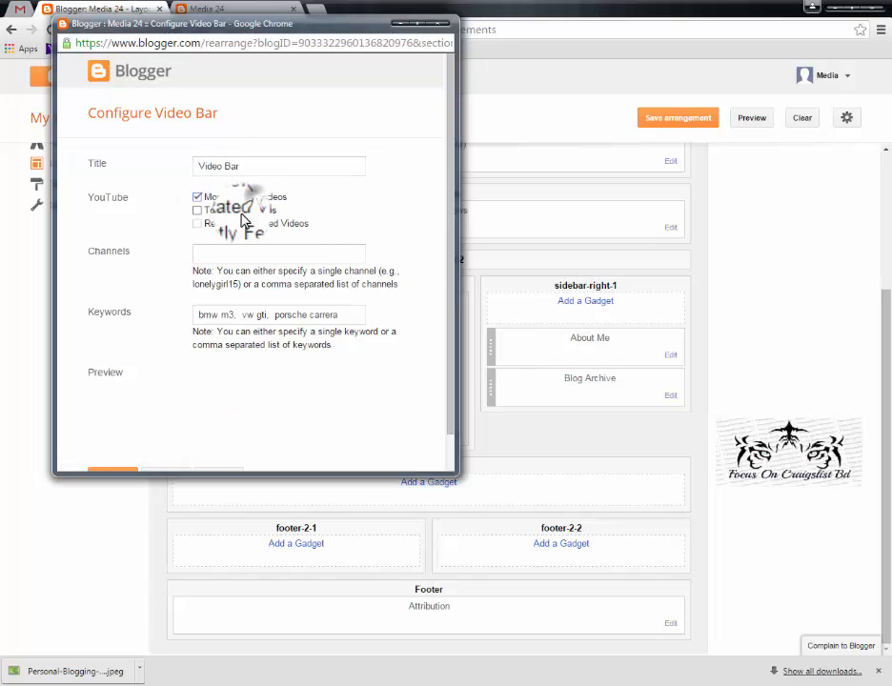
left_click(241, 209)
left_click(240, 223)
left_click(222, 255)
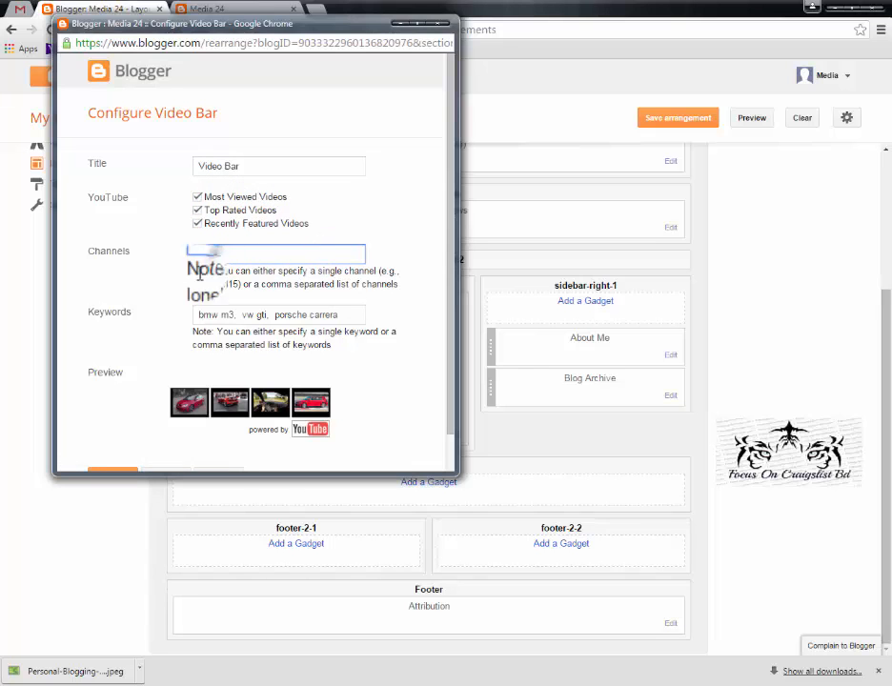
key("ctrl+v")
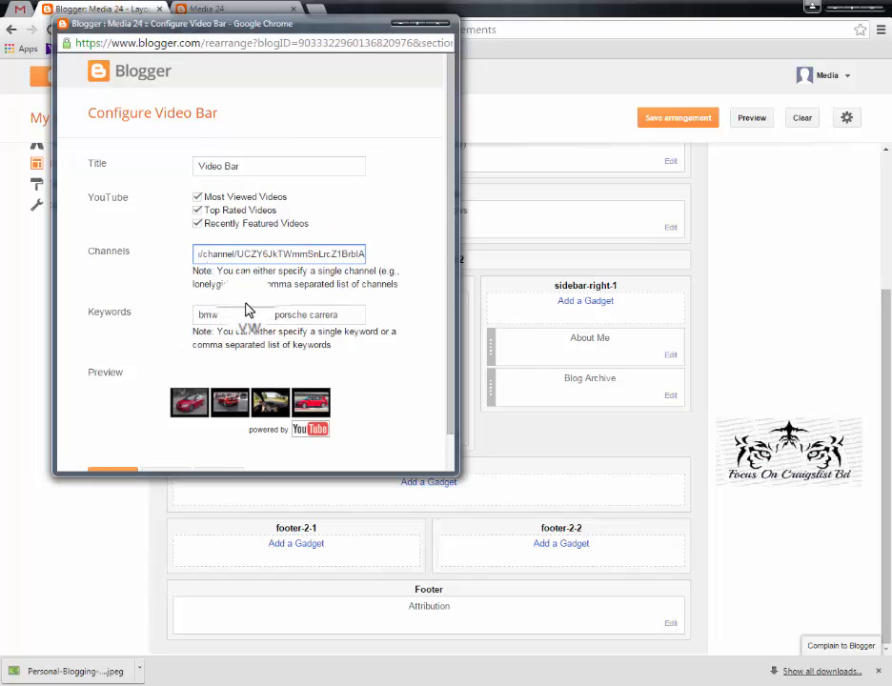
Step: Replace the Video Bar's keywords with "bplive tv" and save the gadget
left_click_drag(196, 315, 386, 315)
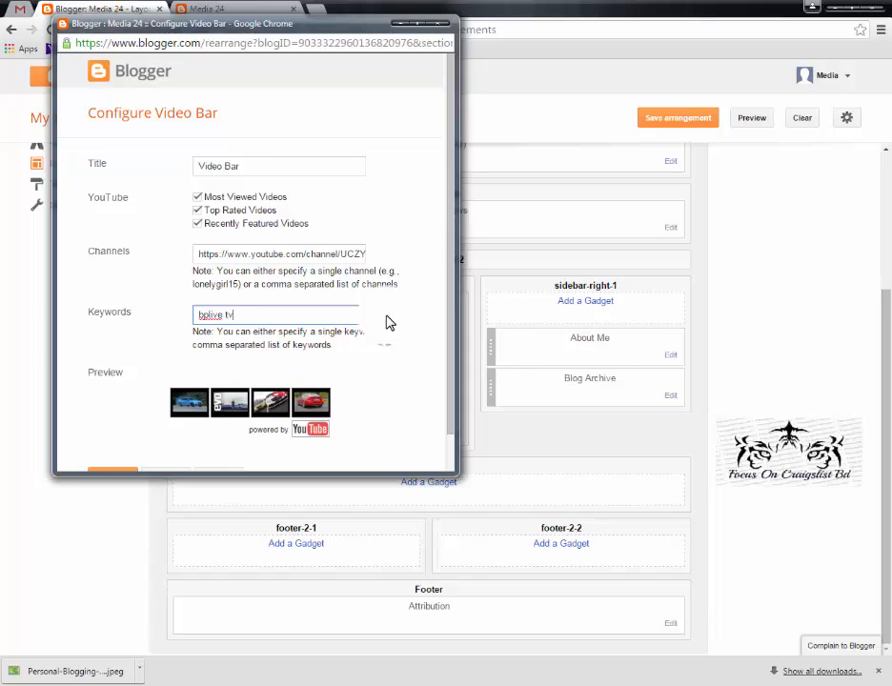
left_click(388, 321)
scroll(362, 330, "down", 1)
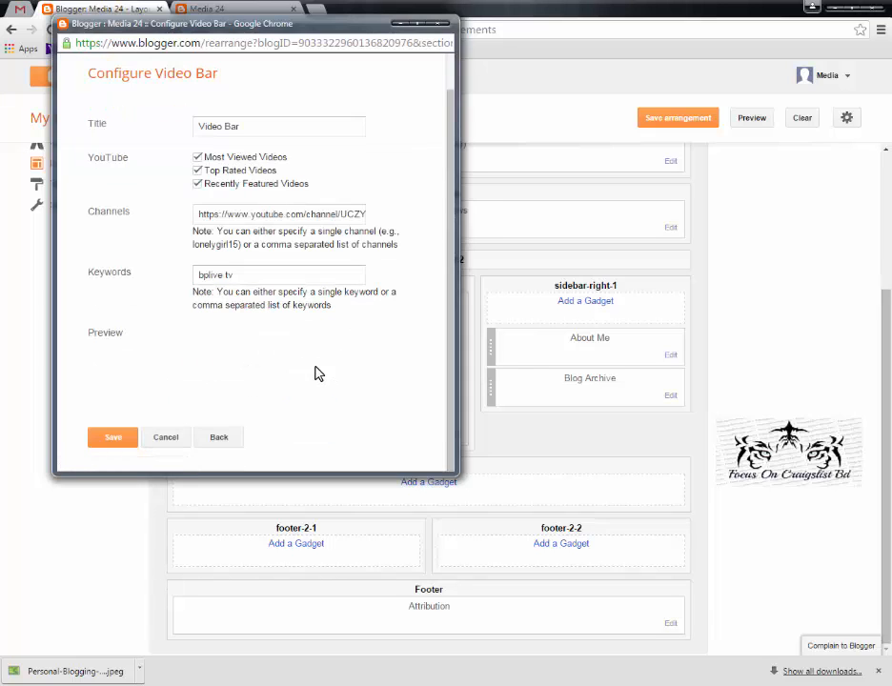
left_click(115, 443)
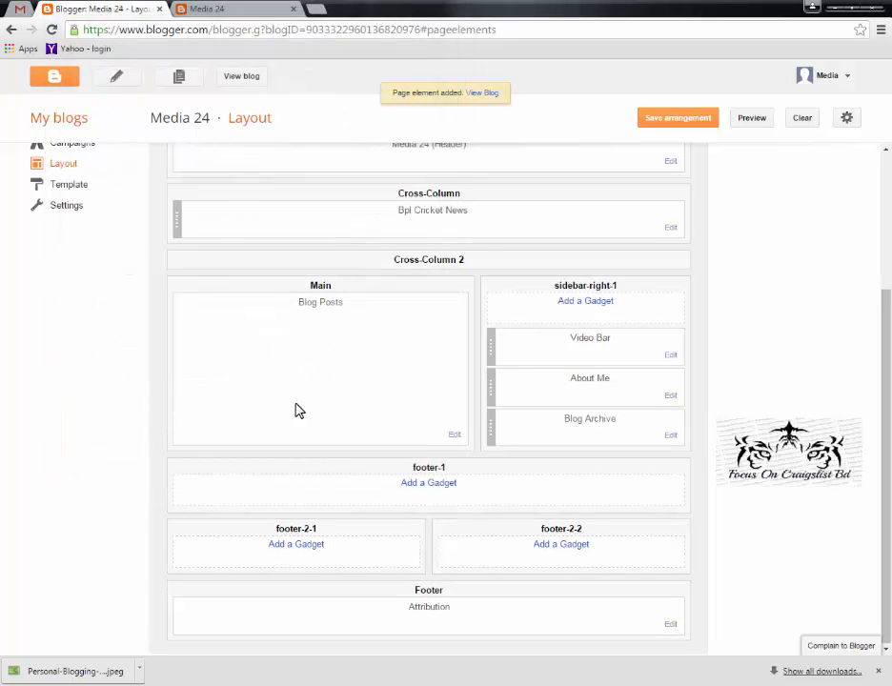
Step: Reload the Media 24 blog page to check the Video Bar in its sidebar
left_click(249, 9)
right_click(409, 313)
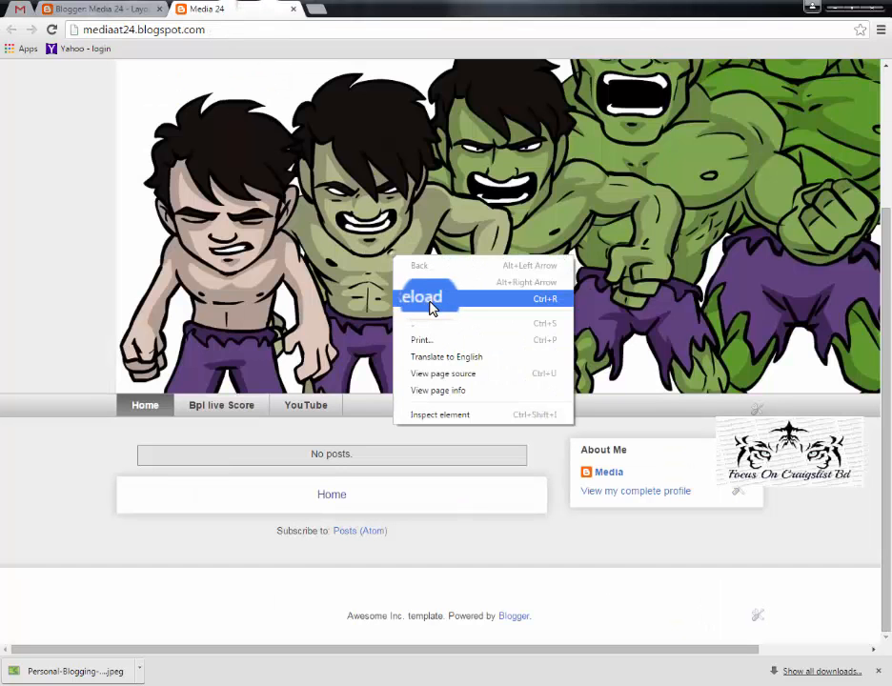
left_click(432, 303)
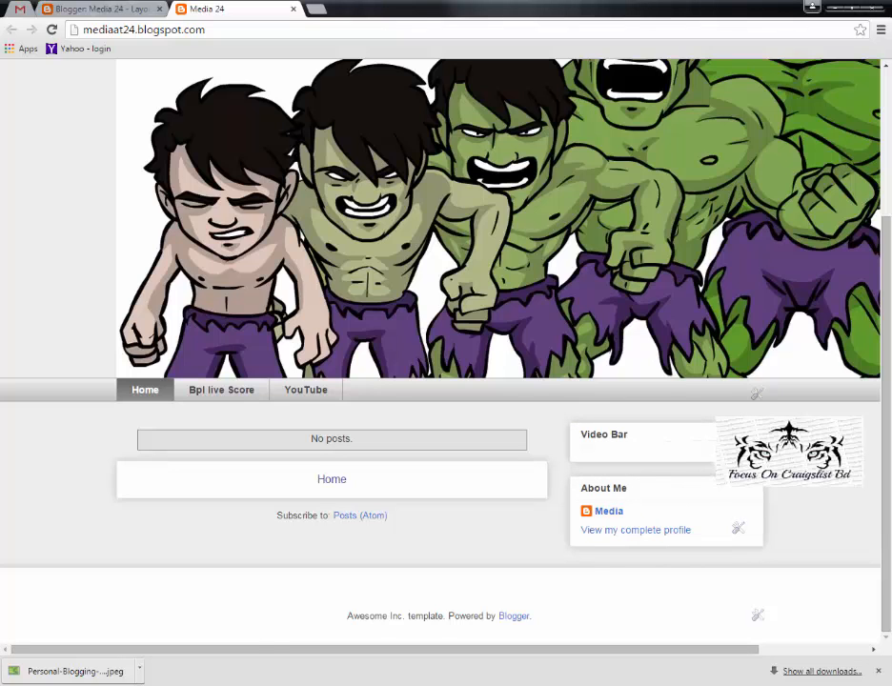
Step: Remove the Video Bar gadget from the Media 24 blog's sidebar and look over the page
left_click(728, 447)
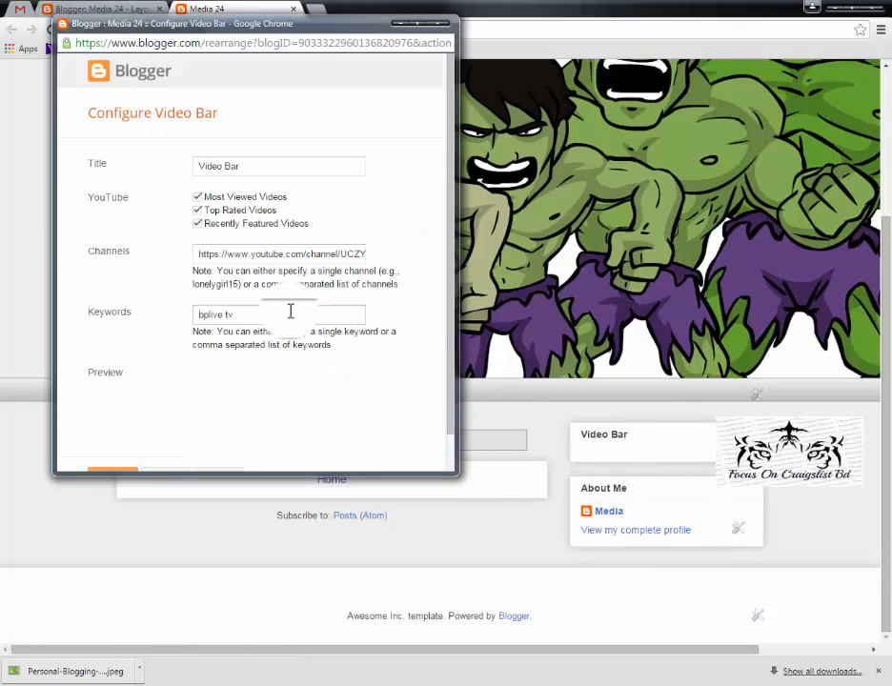
scroll(261, 365, "down", 1)
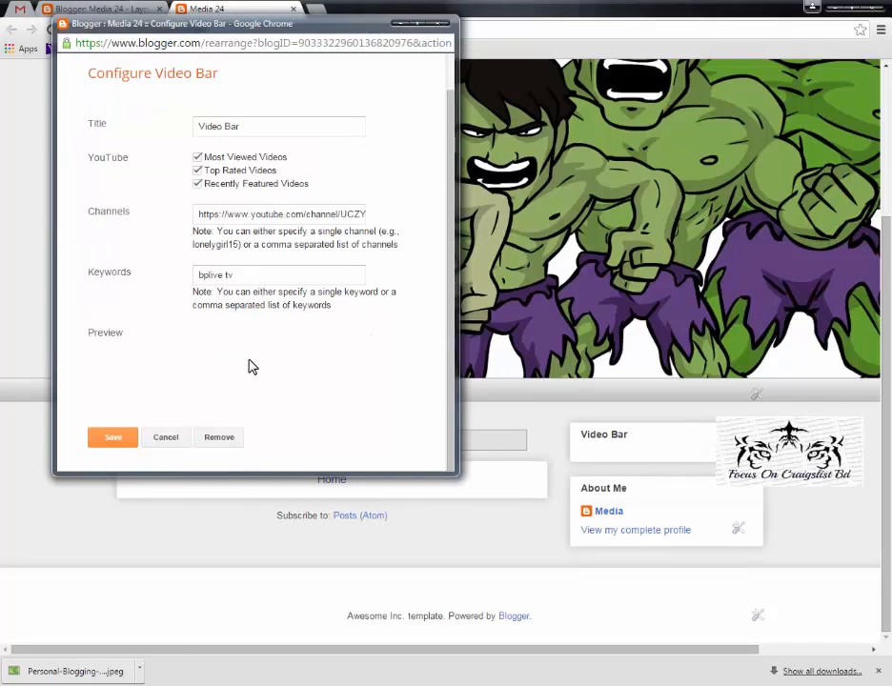
left_click(233, 443)
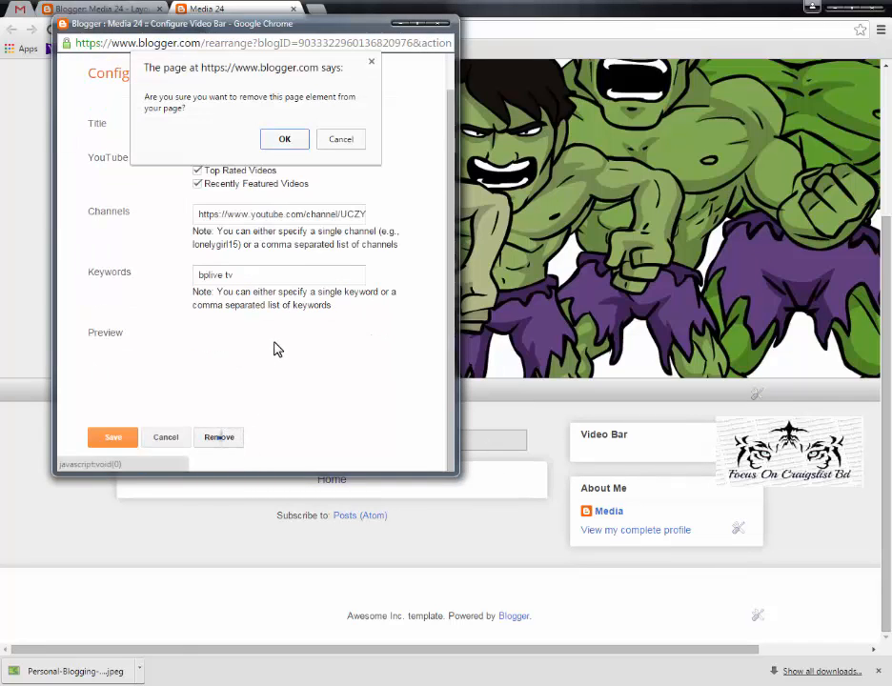
left_click(285, 143)
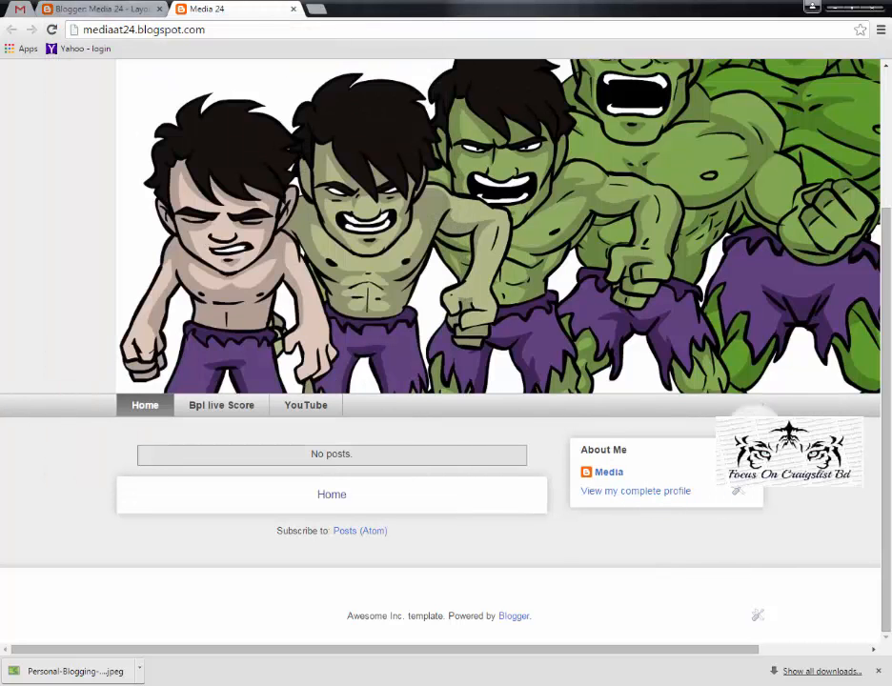
scroll(675, 470, "up", 1)
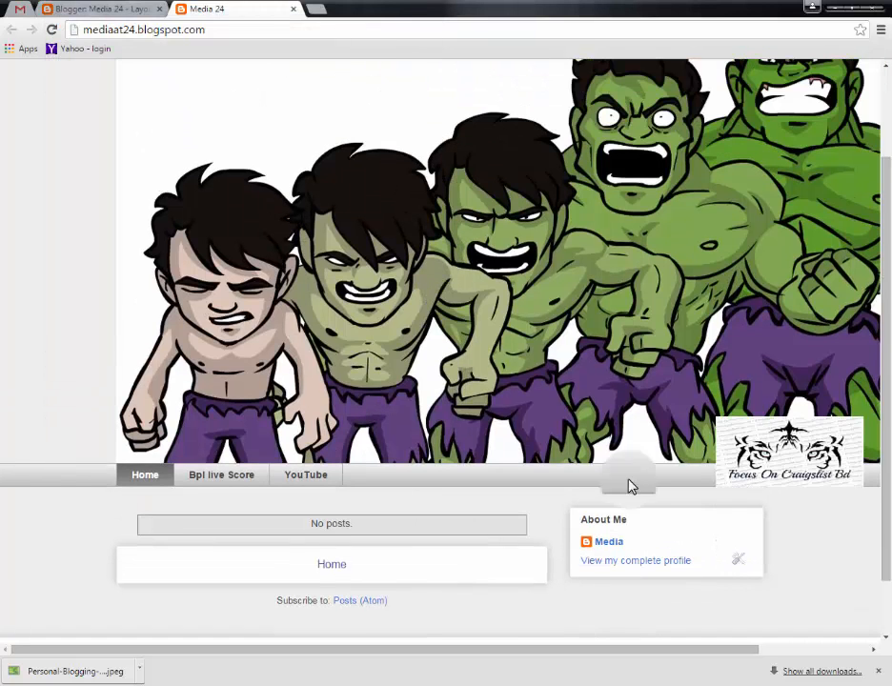
scroll(629, 484, "down", 1)
scroll(759, 555, "up", 2)
Step: Choose the Video Bar gadget for the right sidebar in the Media 24 layout
left_click(141, 10)
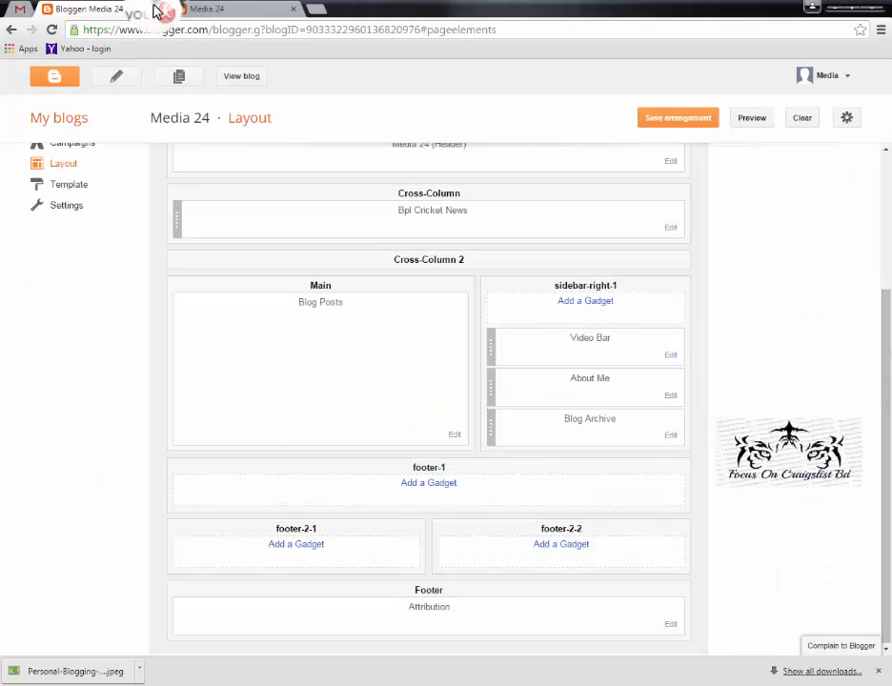
left_click(591, 302)
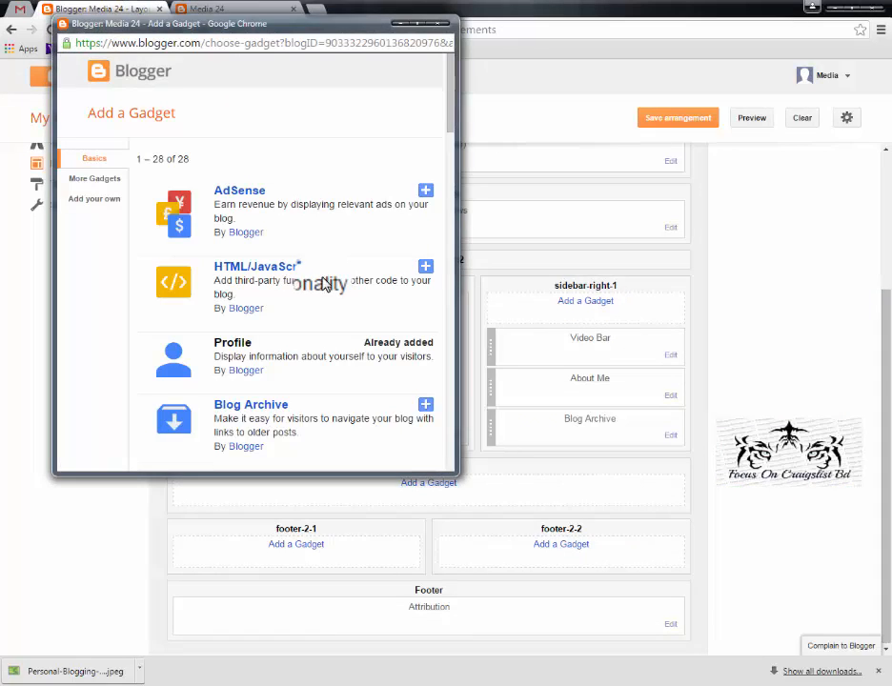
scroll(324, 283, "down", 5)
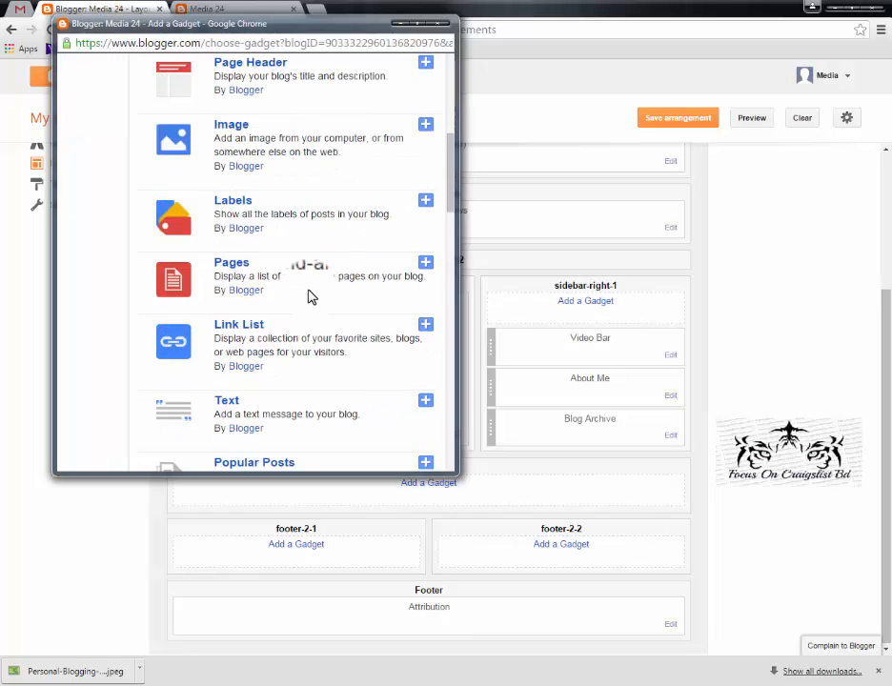
scroll(308, 297, "down", 6)
scroll(296, 322, "down", 5)
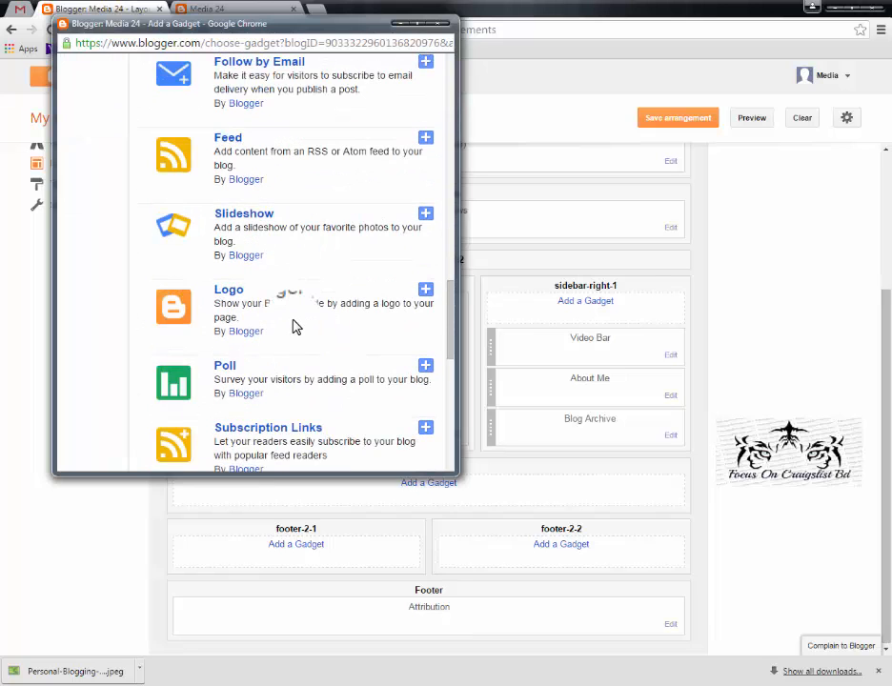
scroll(295, 327, "down", 5)
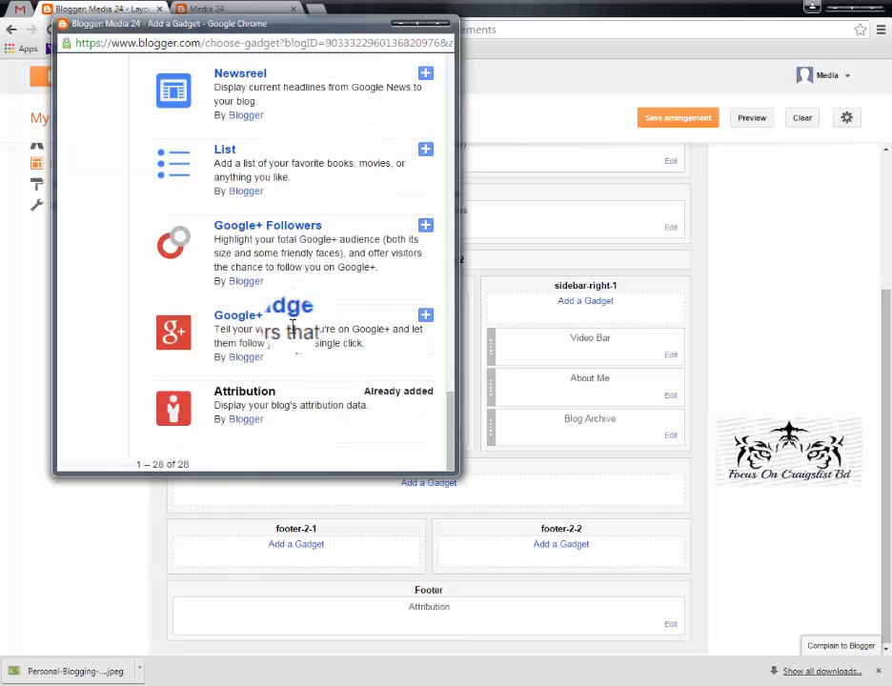
scroll(277, 357, "up", 4)
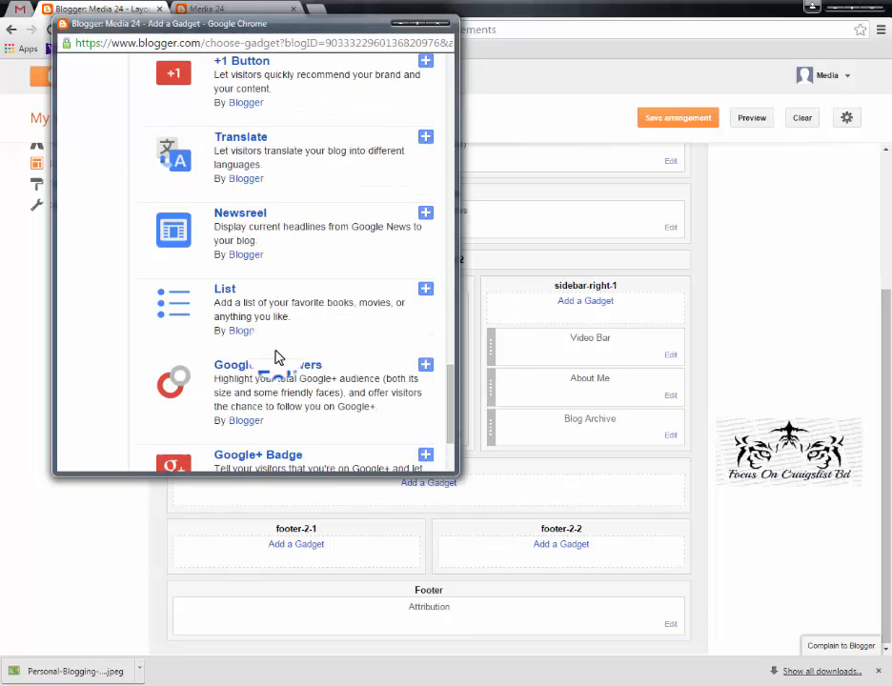
scroll(277, 358, "up", 5)
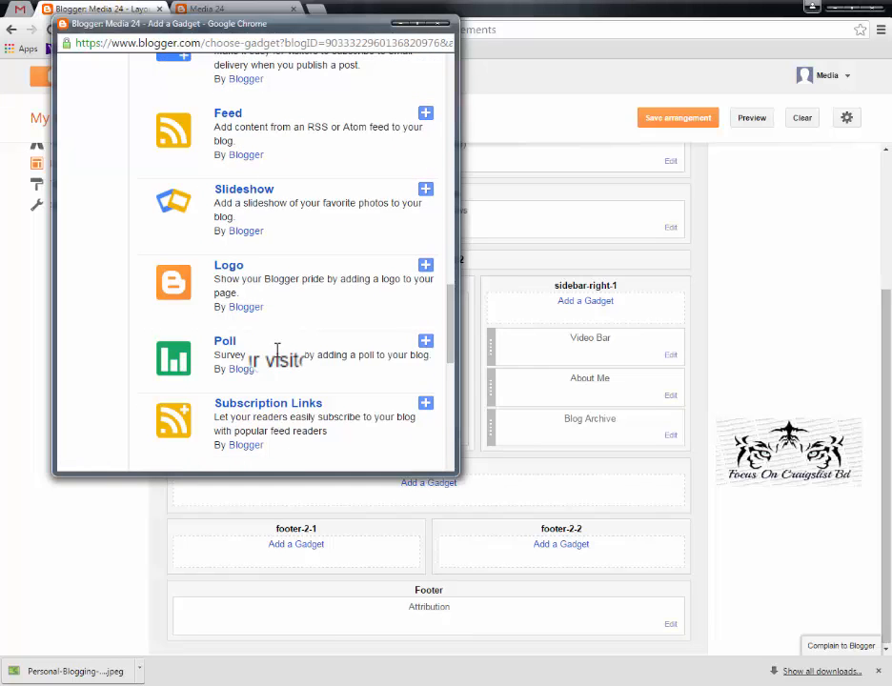
scroll(278, 355, "up", 3)
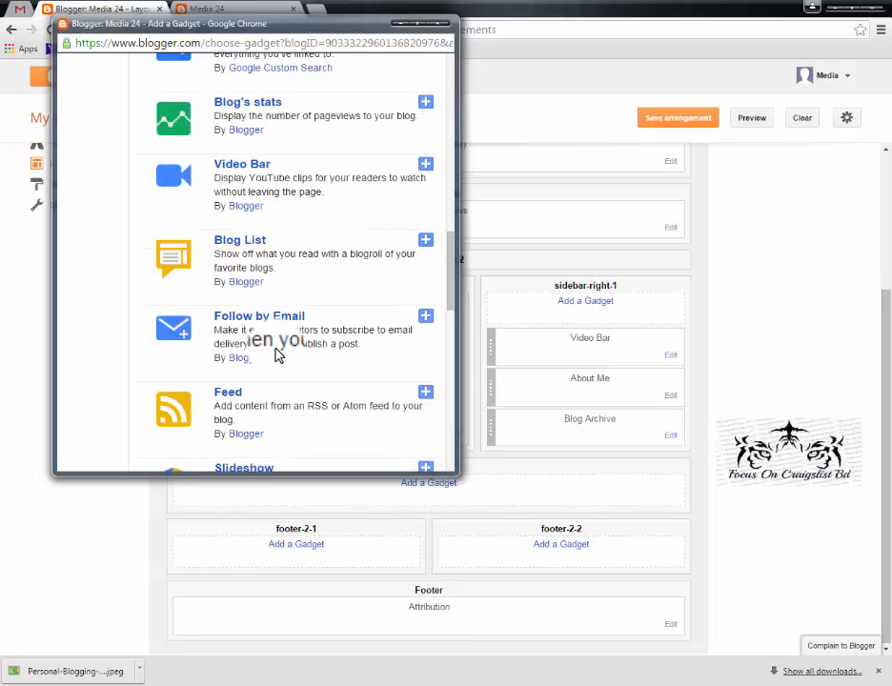
left_click(425, 169)
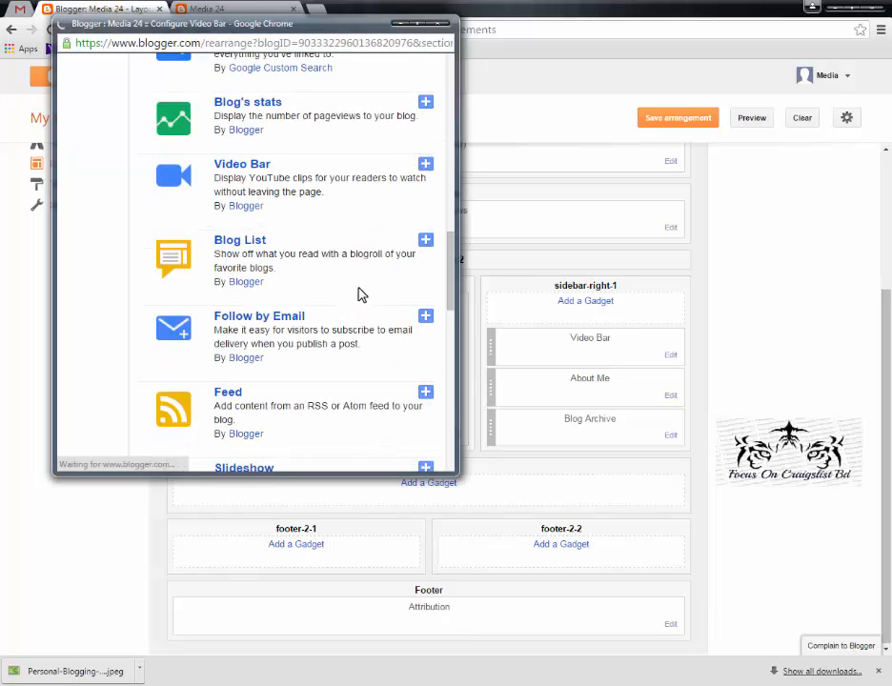
Step: Save the new Video Bar with its default title and keywords, leaving its channel empty
scroll(373, 356, "down", 1)
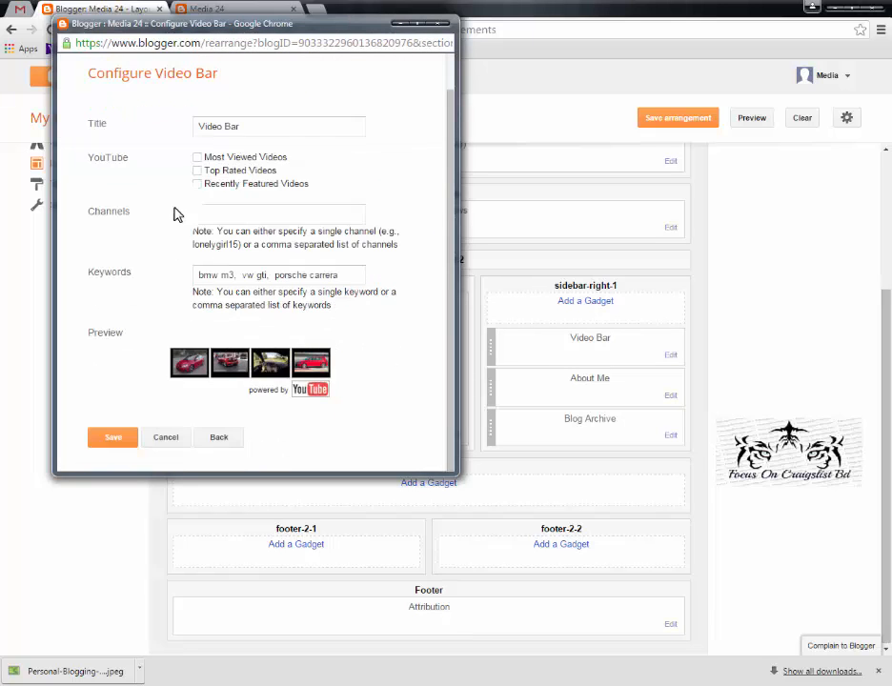
left_click(239, 217)
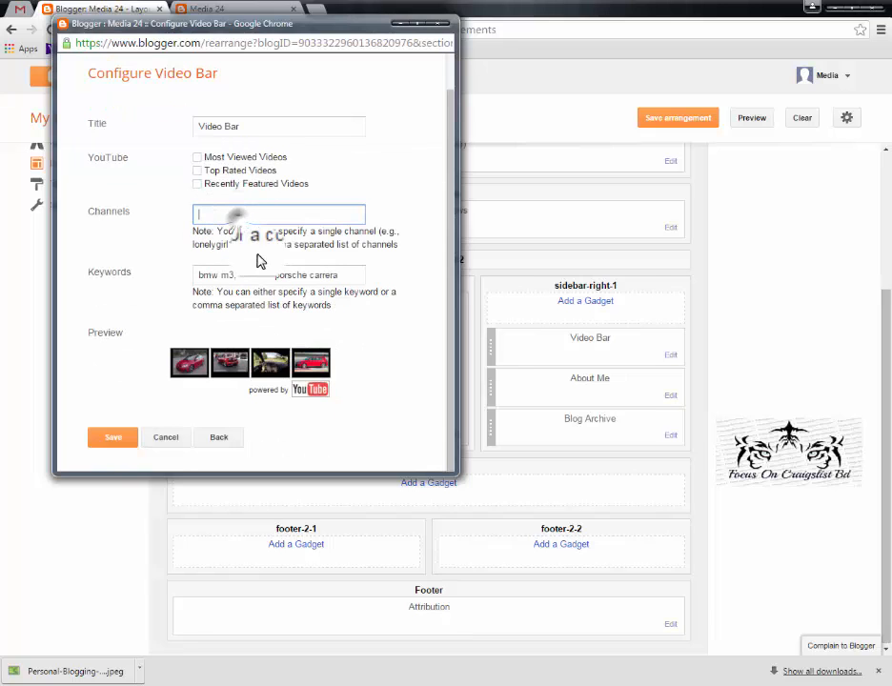
left_click(119, 441)
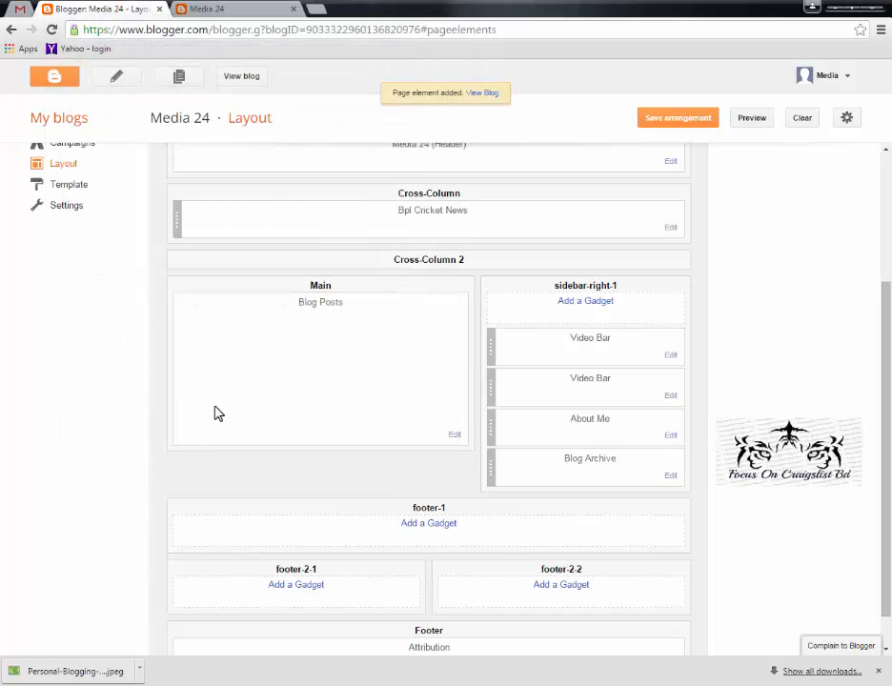
Step: Reload the Media 24 blog page and check the new Video Bar in its sidebar
left_click(207, 10)
right_click(367, 200)
left_click(406, 252)
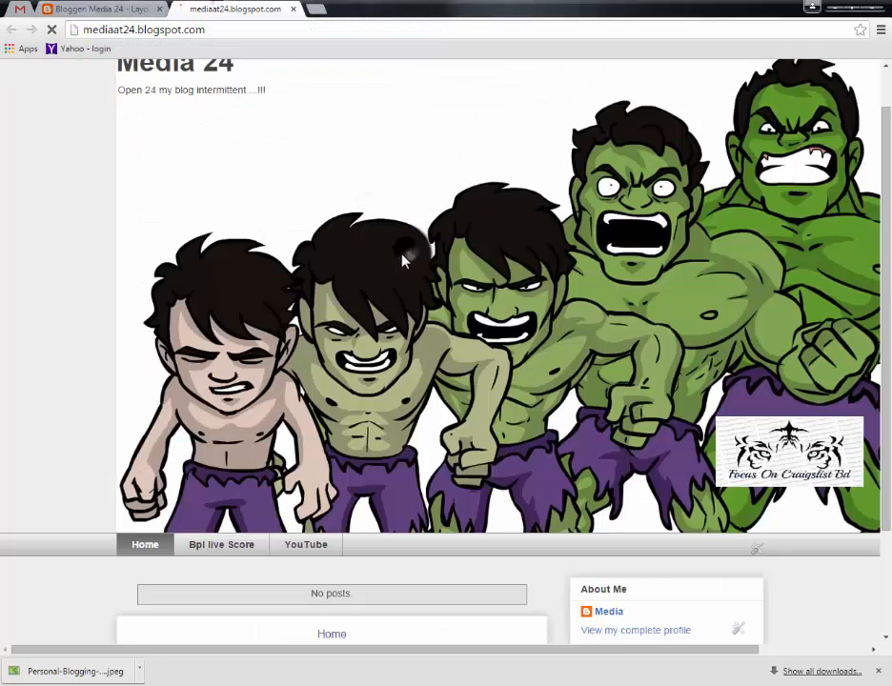
scroll(434, 429, "down", 2)
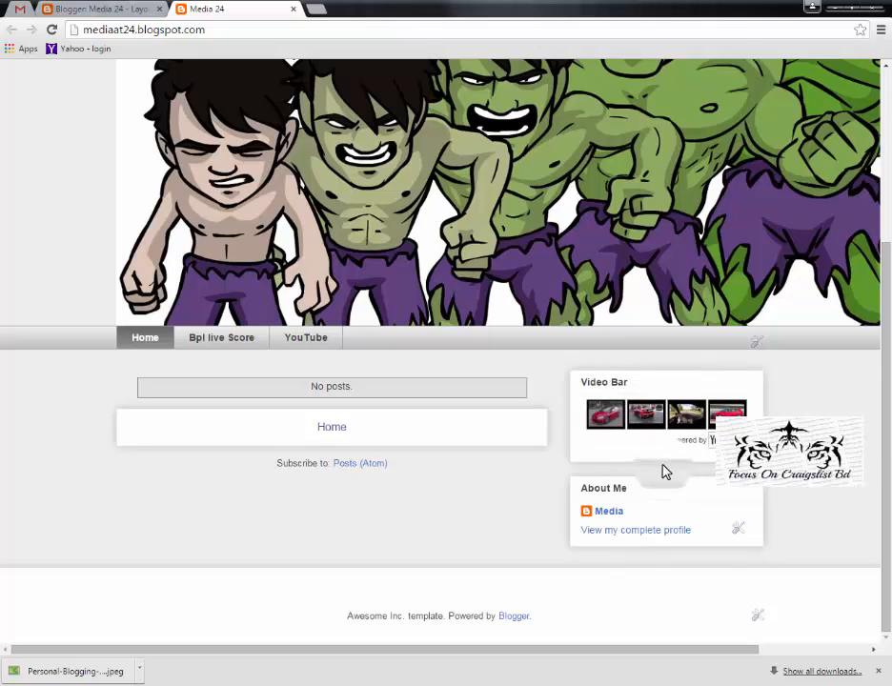
Step: Open the complete profile from the blog's About Me section for editing and enable showing the email address
left_click_drag(596, 494, 653, 500)
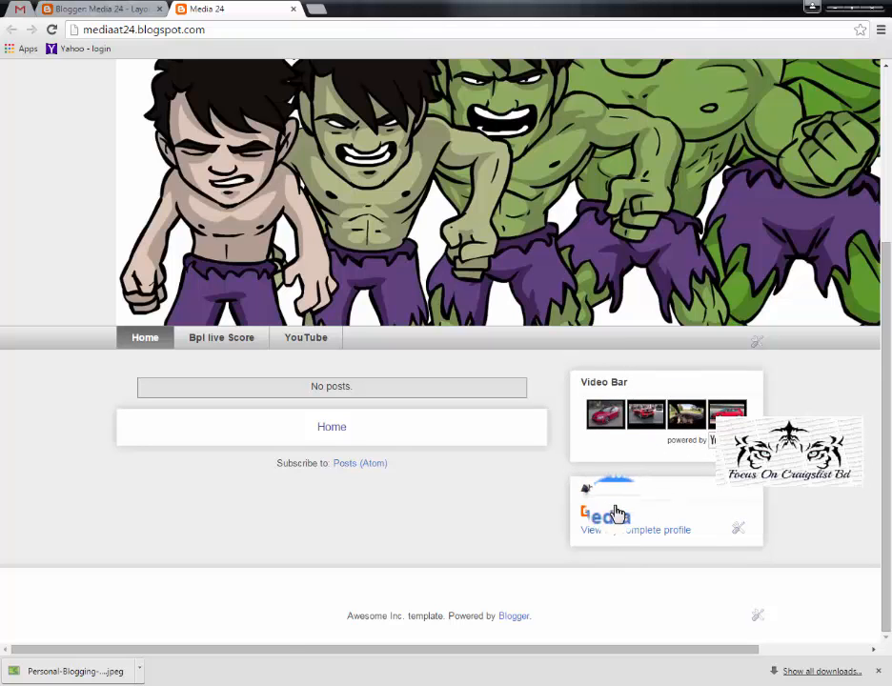
left_click(615, 512)
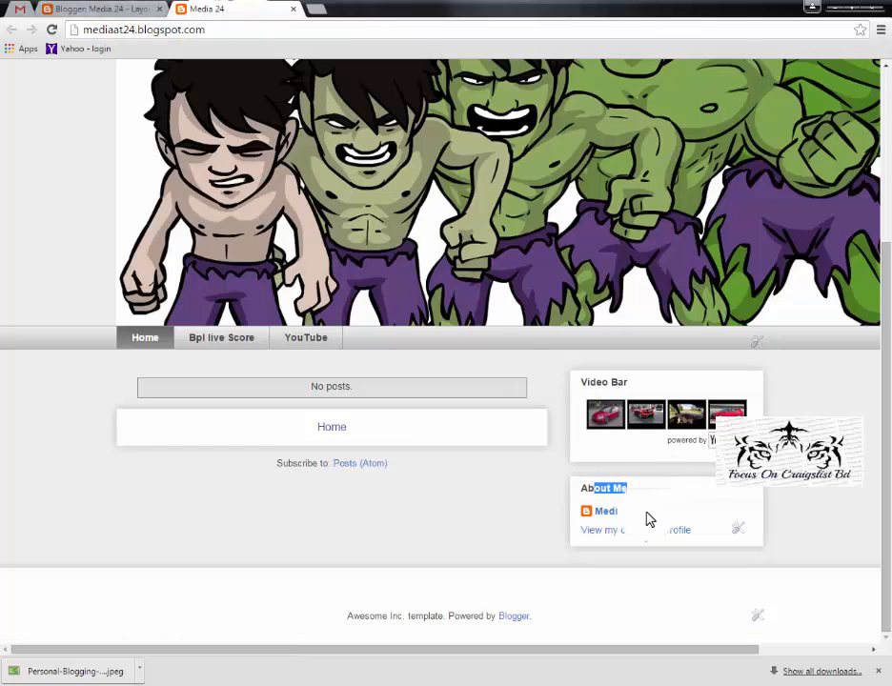
left_click(653, 518)
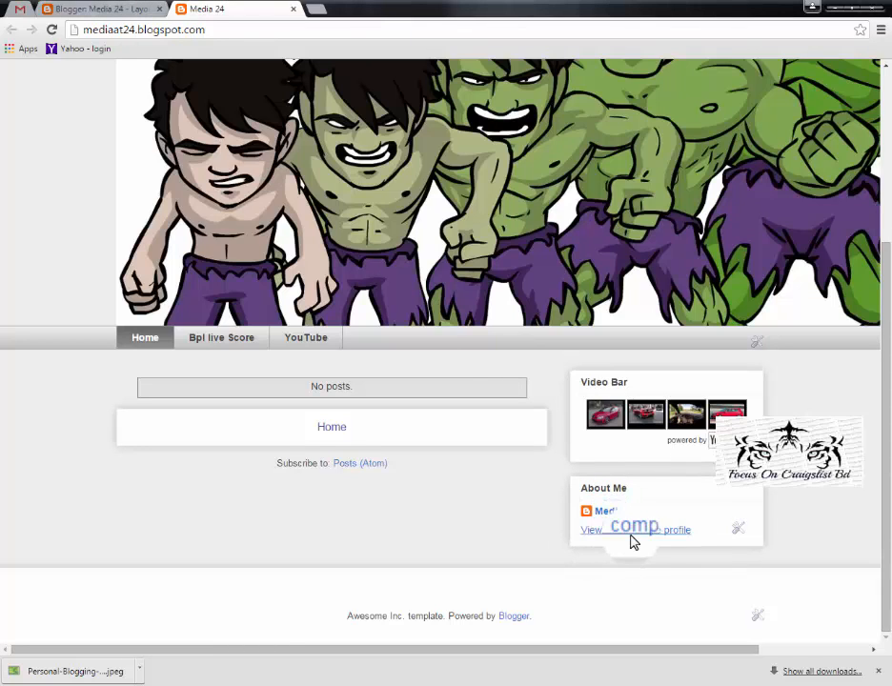
left_click(635, 541)
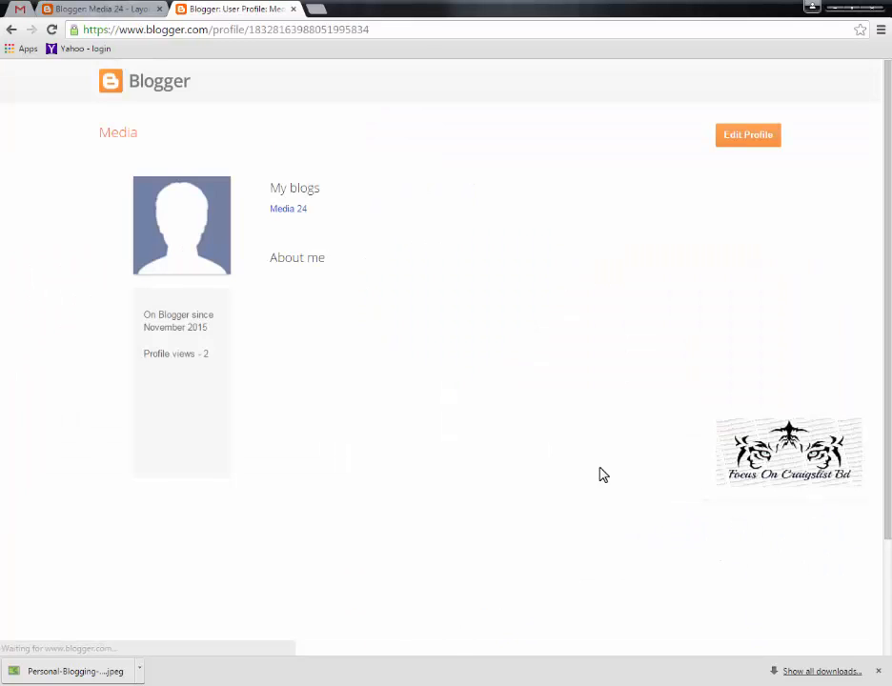
left_click(297, 213)
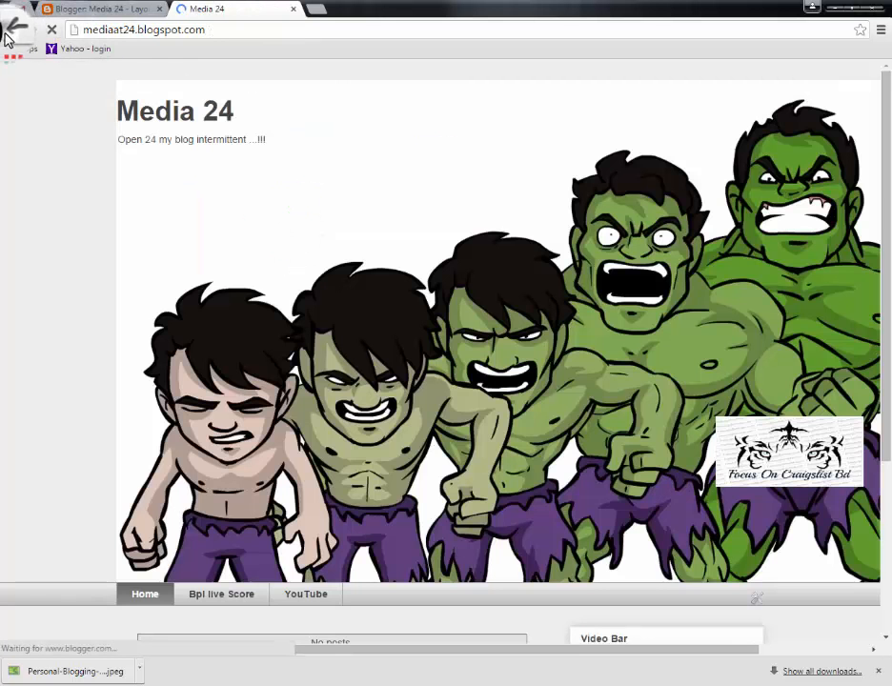
left_click(8, 36)
left_click(741, 137)
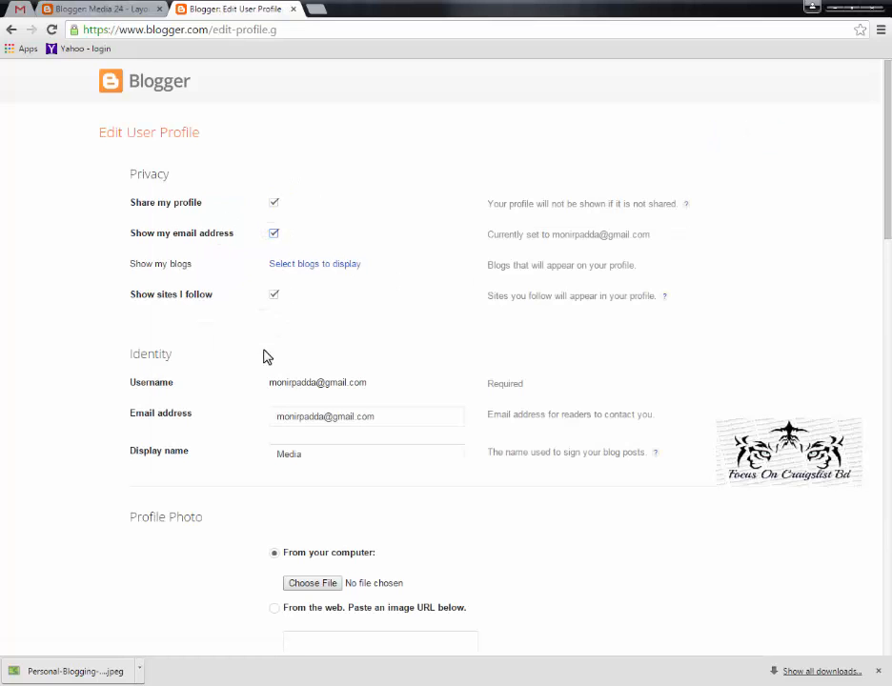
Step: Upload the Personal-Blogging-Hullabaloo-All-the-Way image from the Downloads folder as the profile photo
scroll(313, 374, "down", 3)
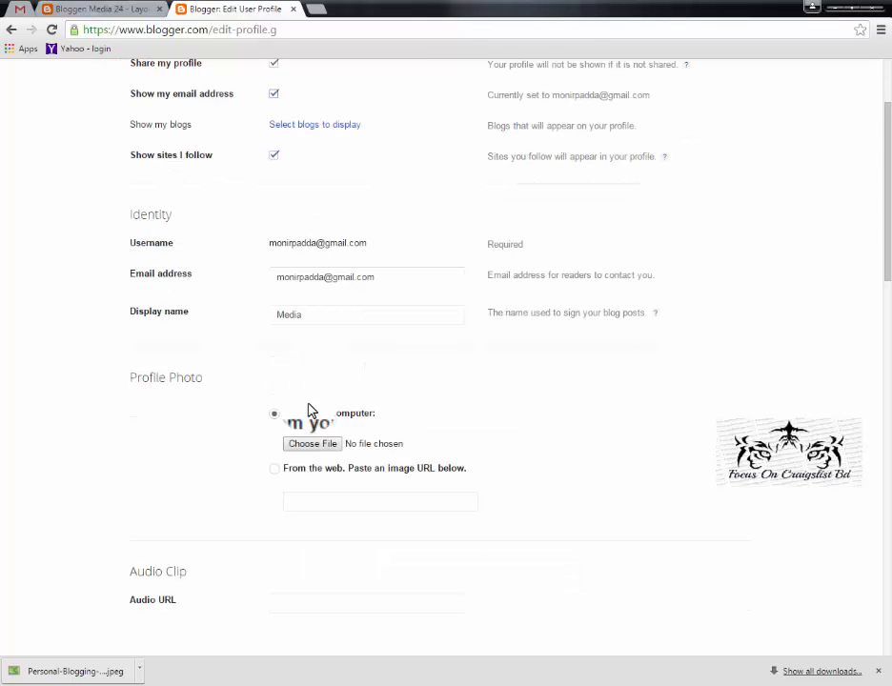
left_click(327, 444)
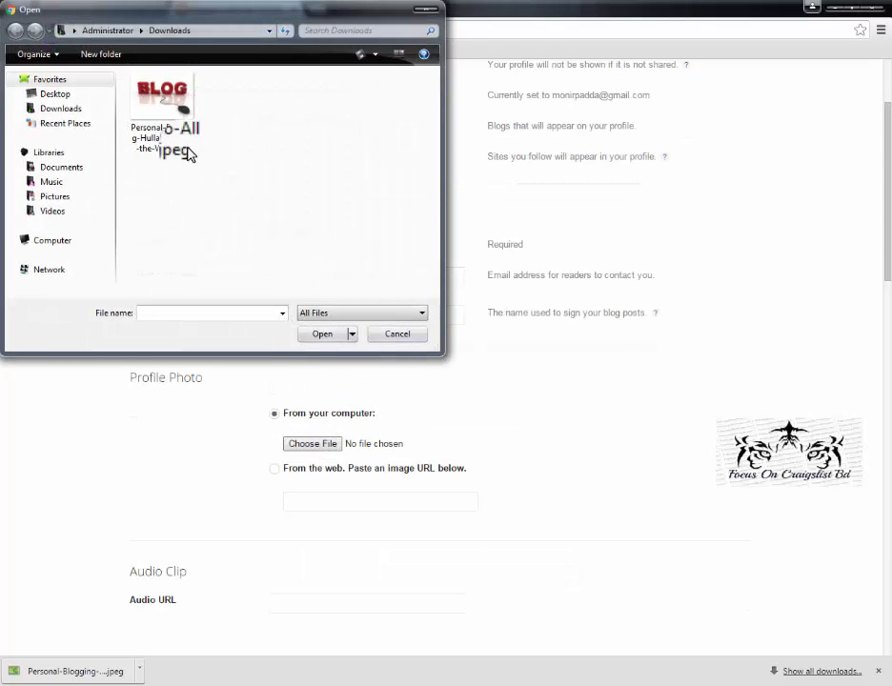
right_click(181, 121)
left_click(165, 125)
right_click(165, 120)
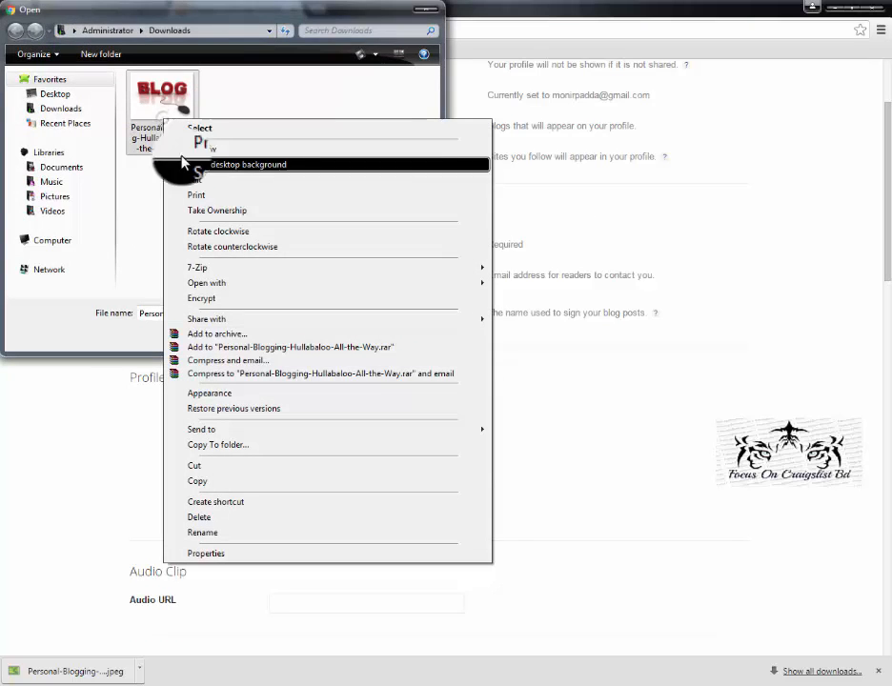
left_click(169, 125)
scroll(310, 417, "down", 3)
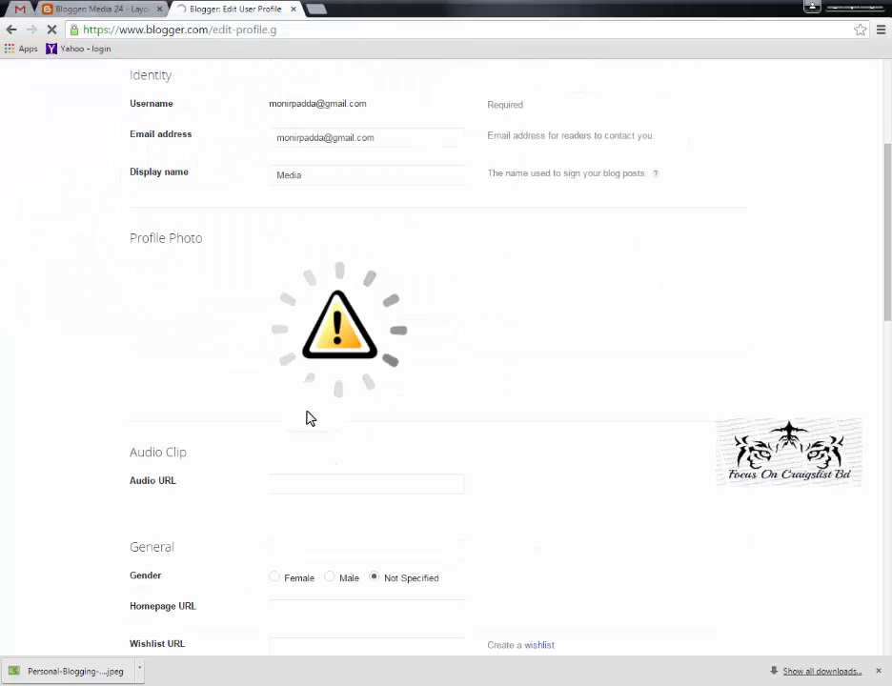
scroll(304, 429, "down", 3)
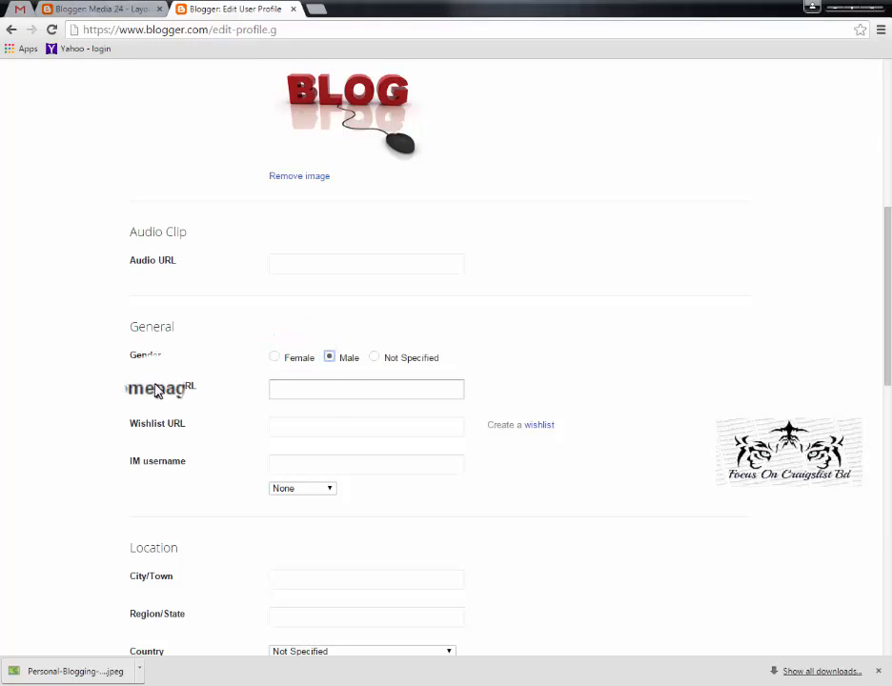
left_click(328, 389)
scroll(320, 398, "down", 2)
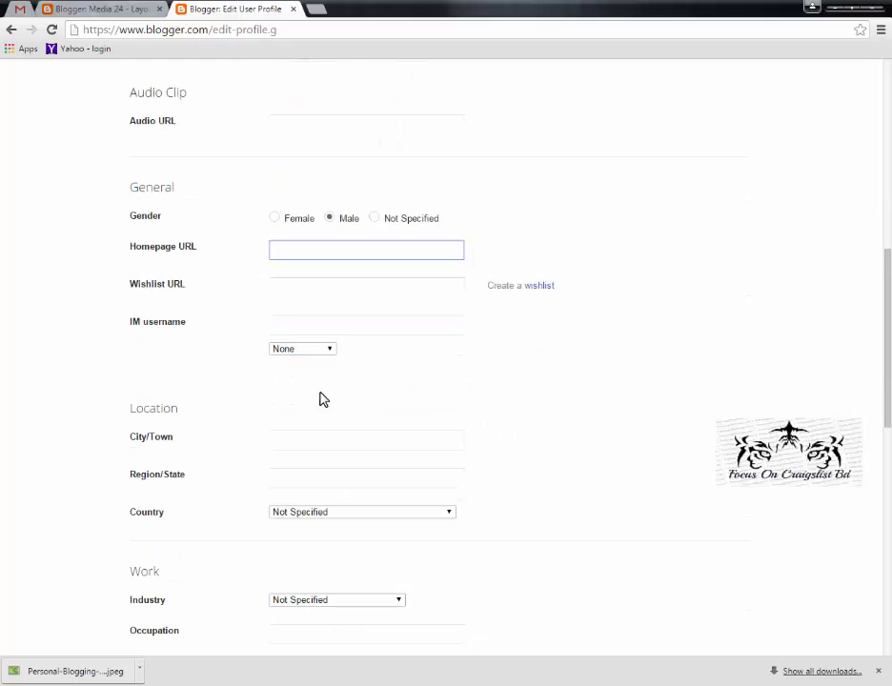
left_click(139, 13)
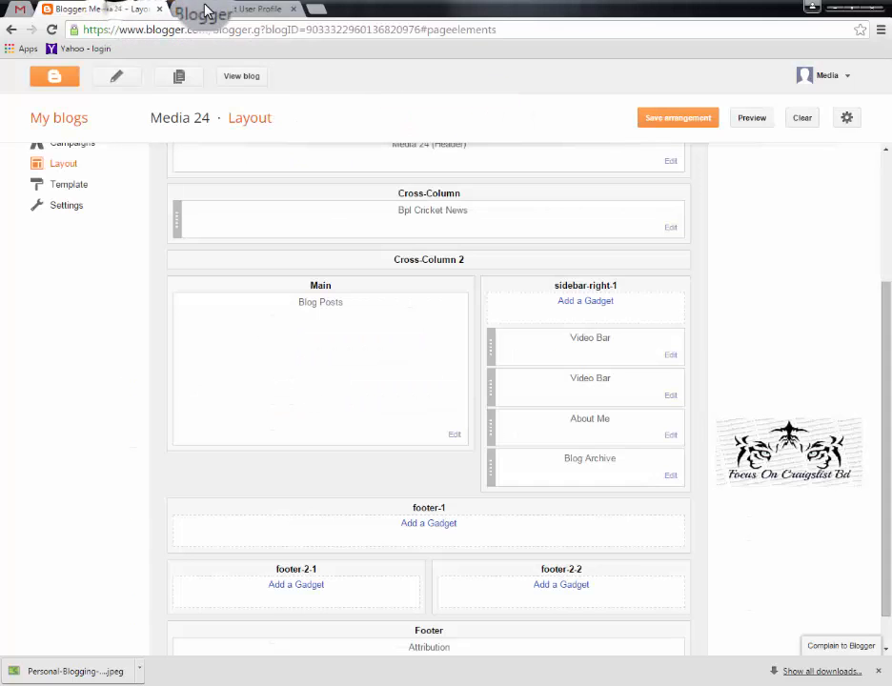
left_click(204, 10)
left_click(140, 15)
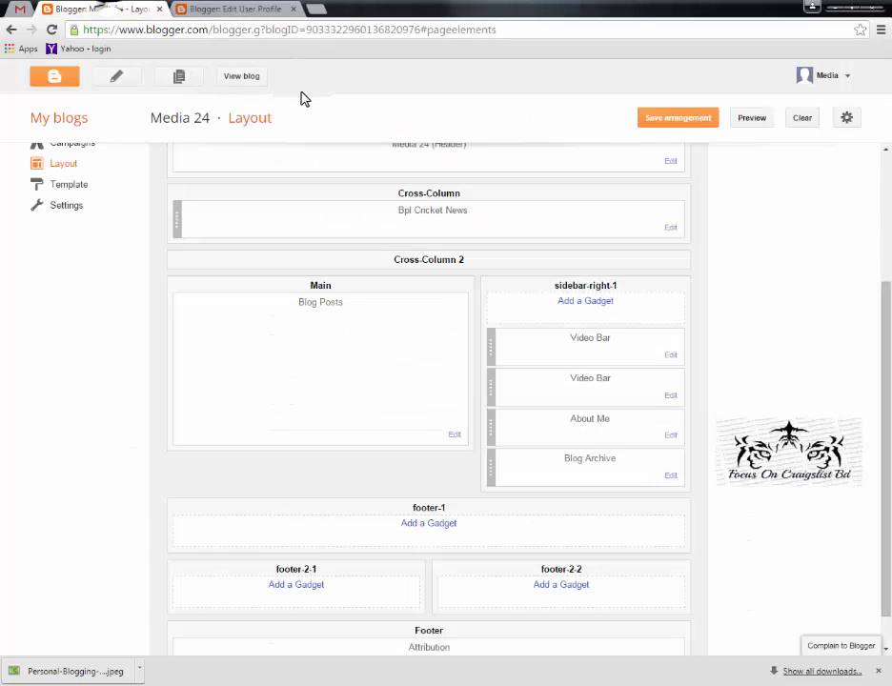
left_click(250, 76)
left_click(284, 33)
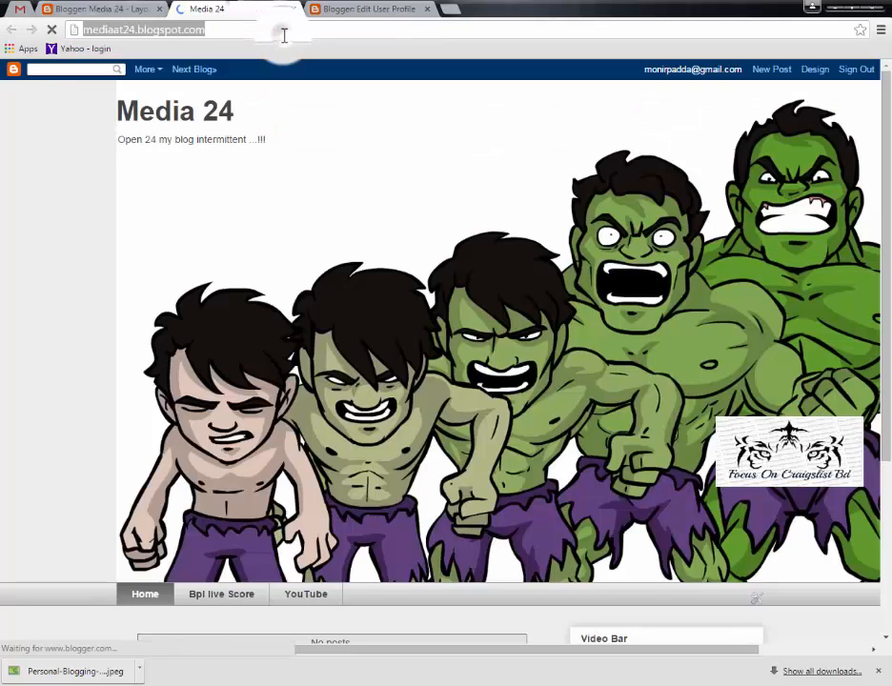
left_click(292, 9)
left_click(271, 10)
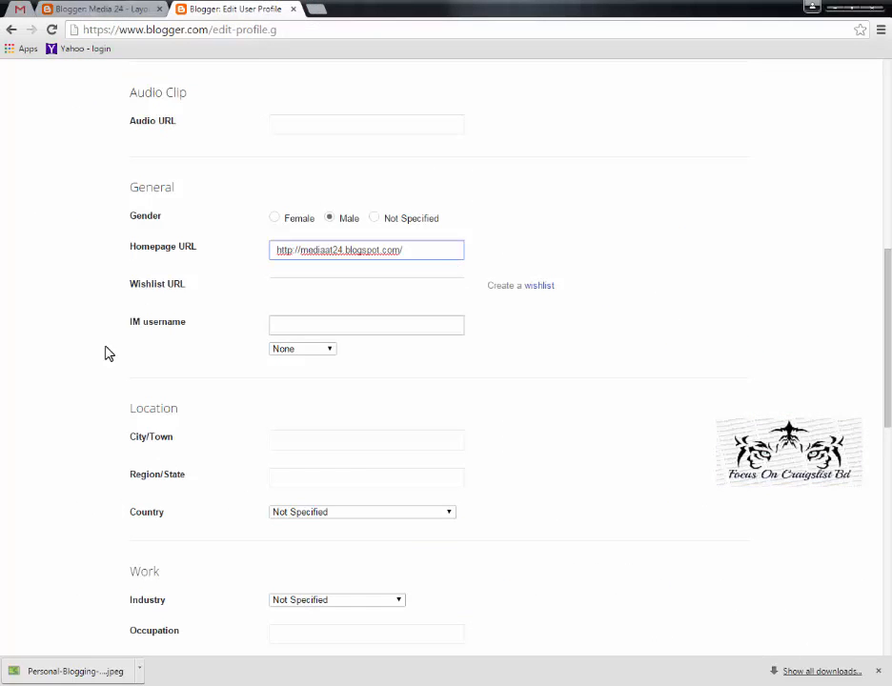
left_click(289, 324)
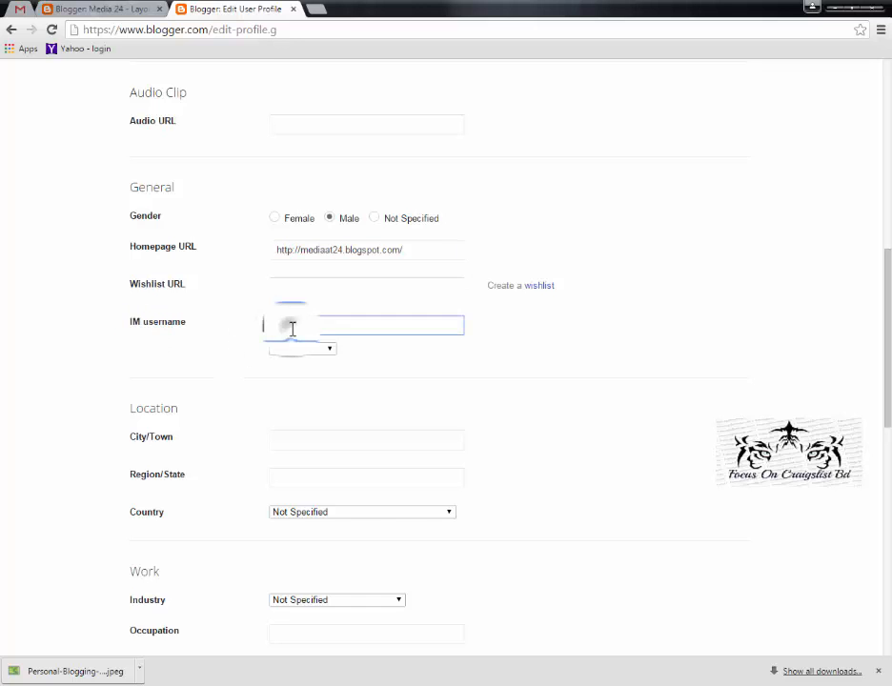
left_click(286, 350)
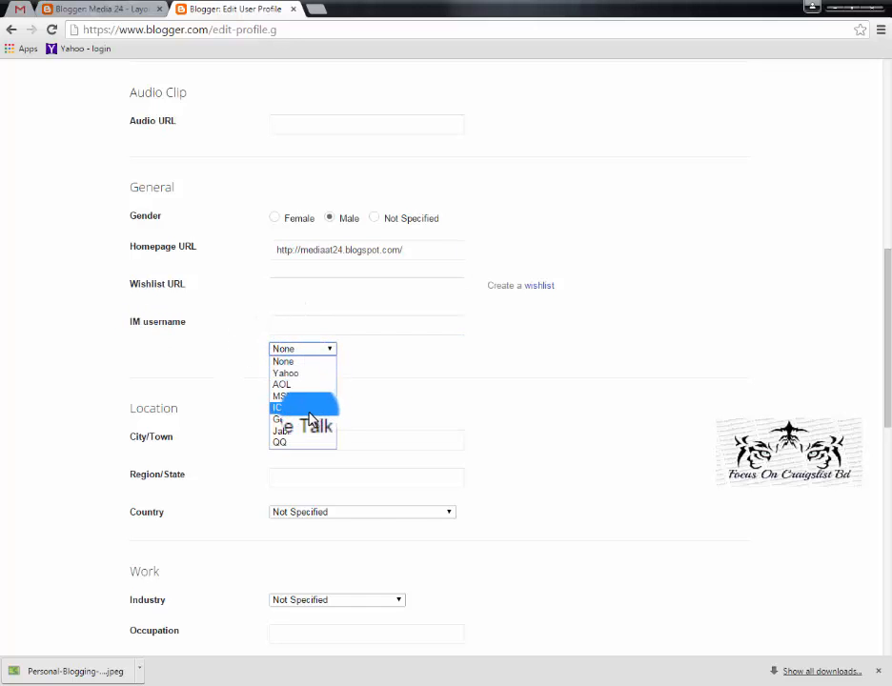
left_click(380, 401)
Step: Fill in the profile's location with Dhaka as the city, Bangladesh as the region and Bangladesh as the country
scroll(296, 379, "down", 2)
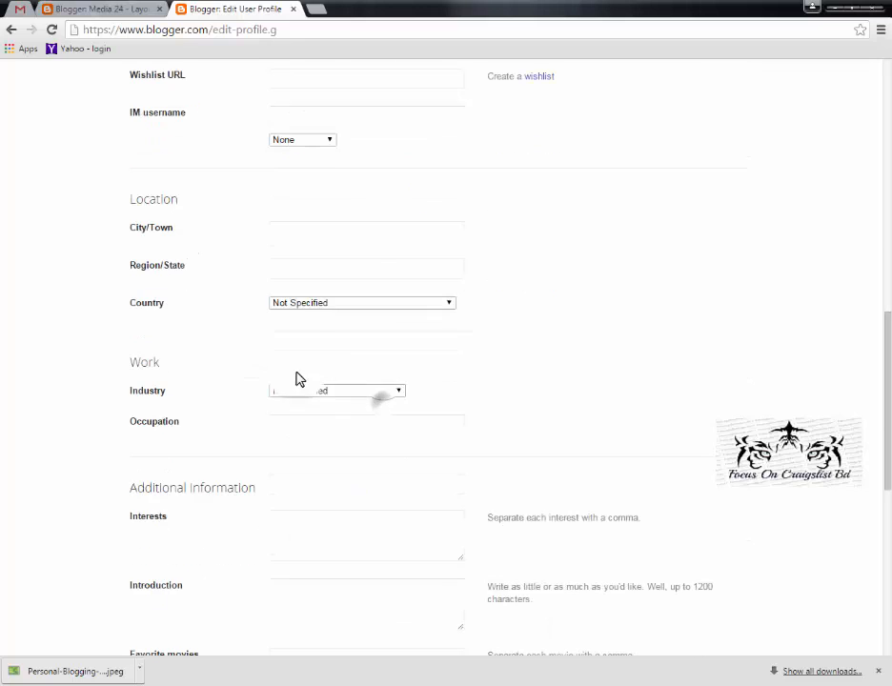
left_click(315, 227)
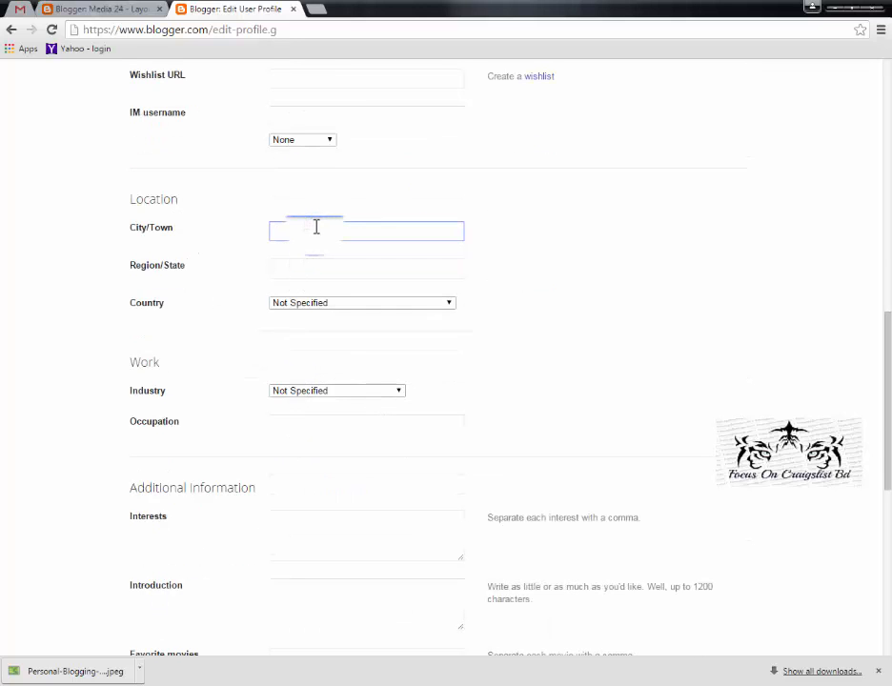
key("Tab")
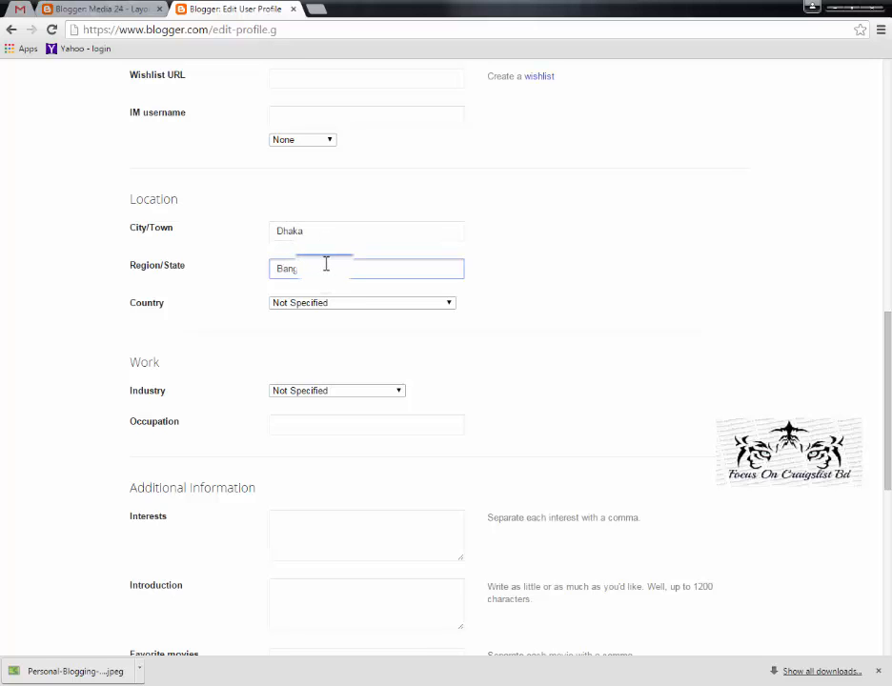
key("Tab")
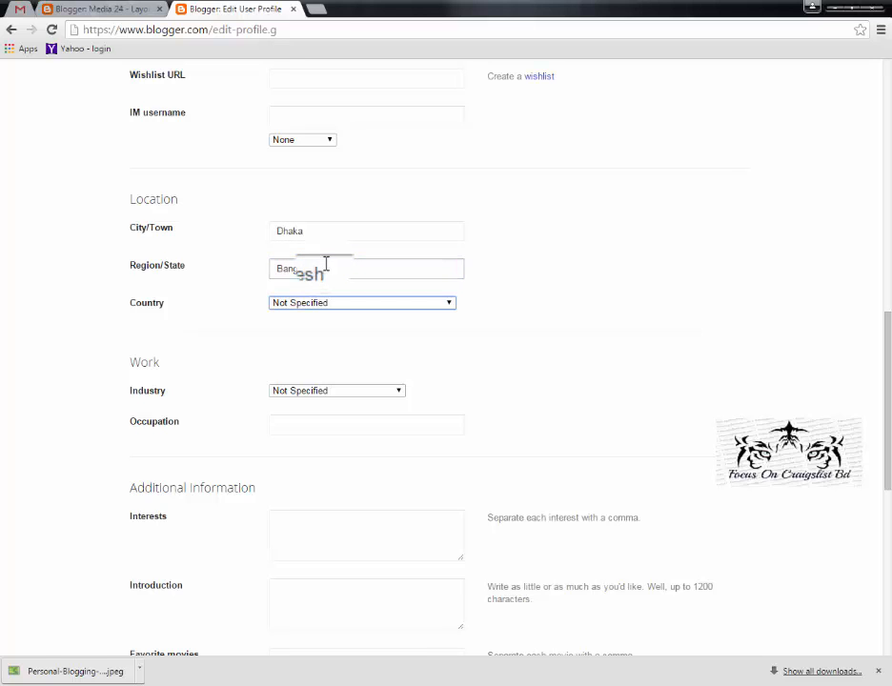
left_click(339, 303)
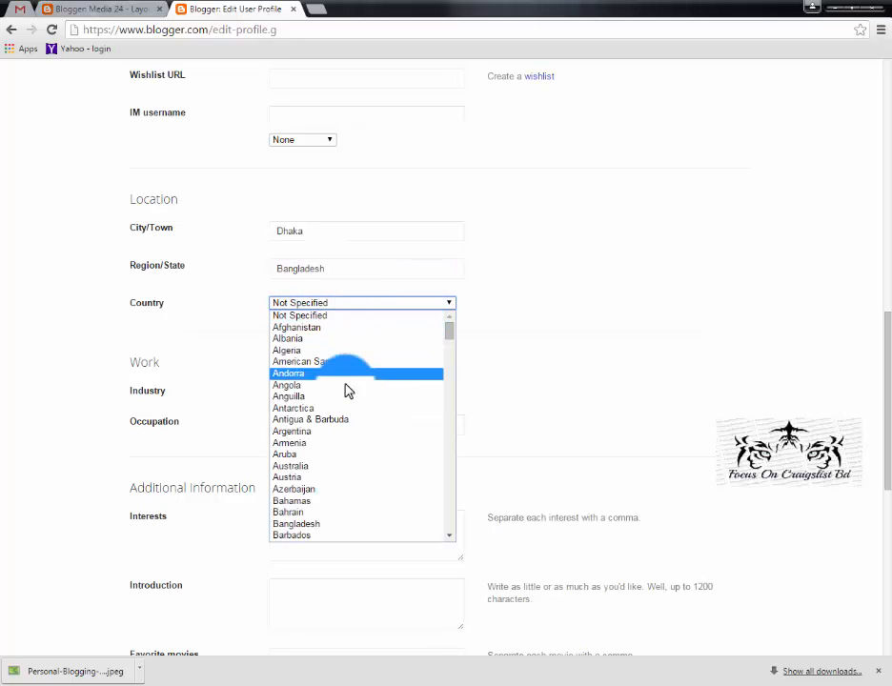
key("b")
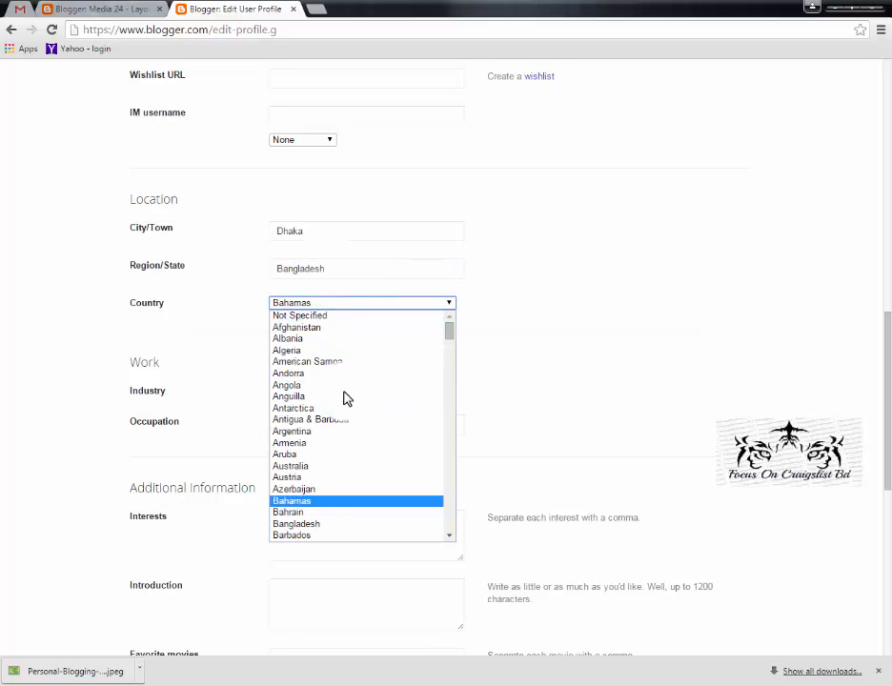
left_click(322, 523)
Step: Change the profile's city to Dhanmondi
left_click(274, 230)
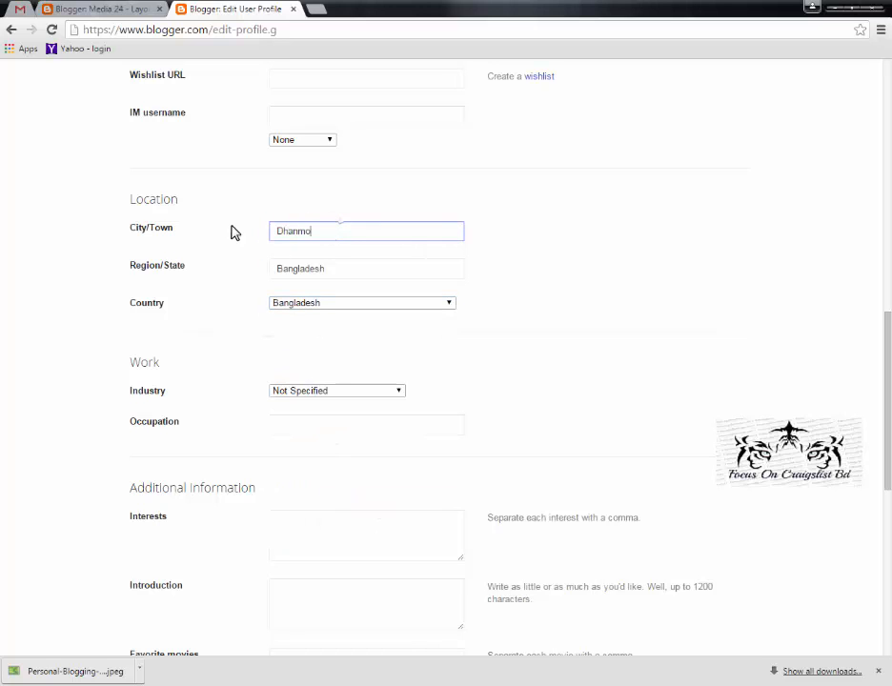
type("Dhanmondi")
key("Tab")
key("Tab")
key("Tab")
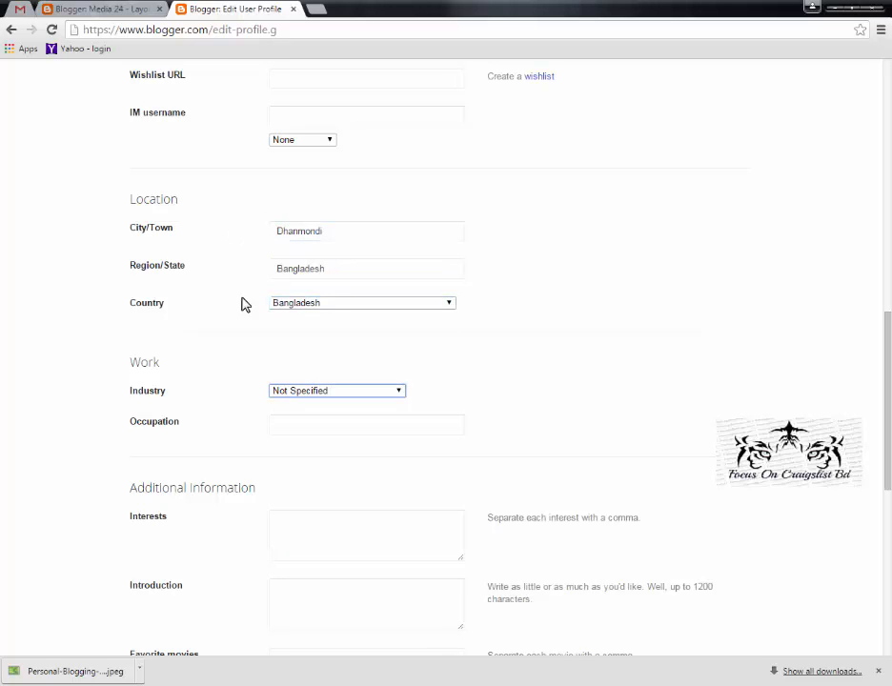
Step: Set the work industry in the profile to Education
scroll(279, 383, "down", 2)
left_click(373, 254)
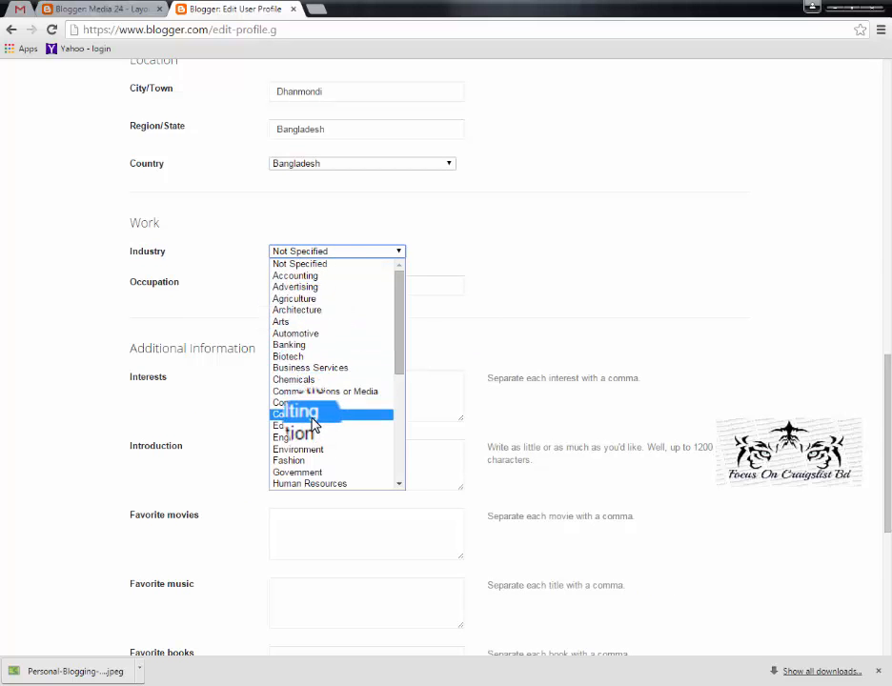
left_click(309, 425)
Step: Look through the Additional Information fields, leave them blank and save the profile
scroll(224, 305, "down", 2)
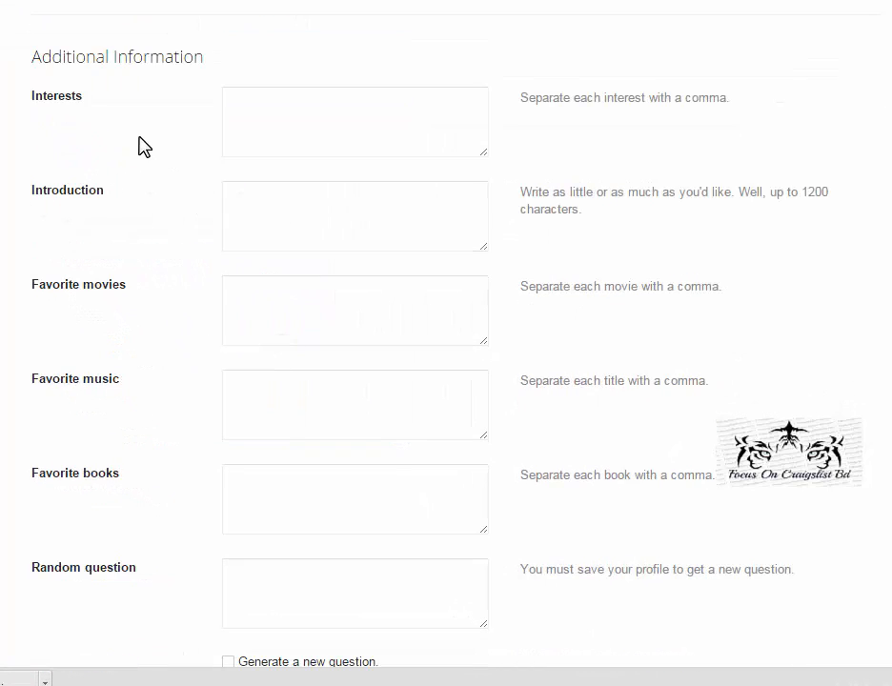
left_click_drag(53, 56, 325, 372)
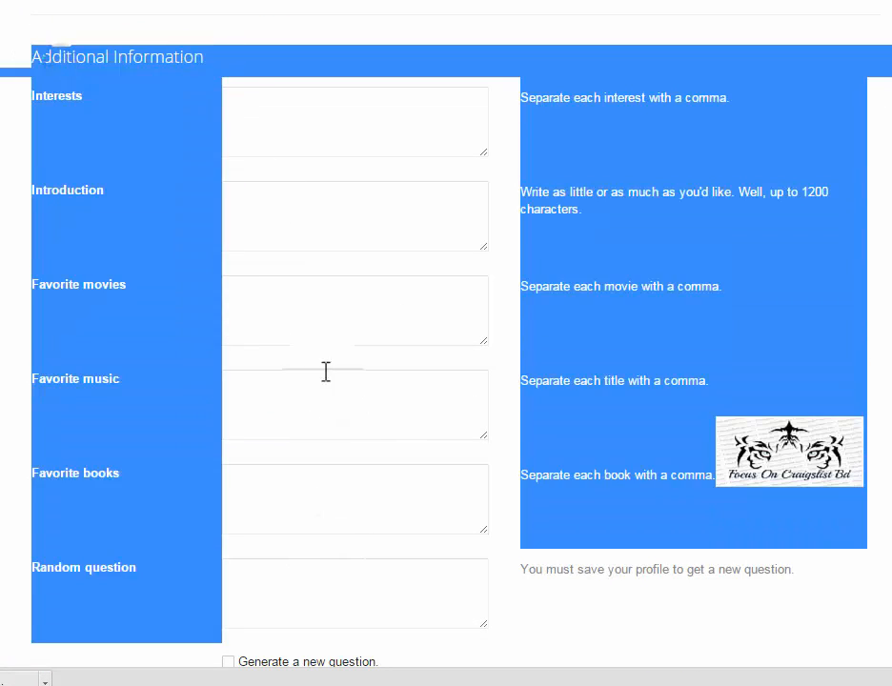
scroll(314, 257, "down", 2)
scroll(239, 419, "down", 2)
left_click(345, 331)
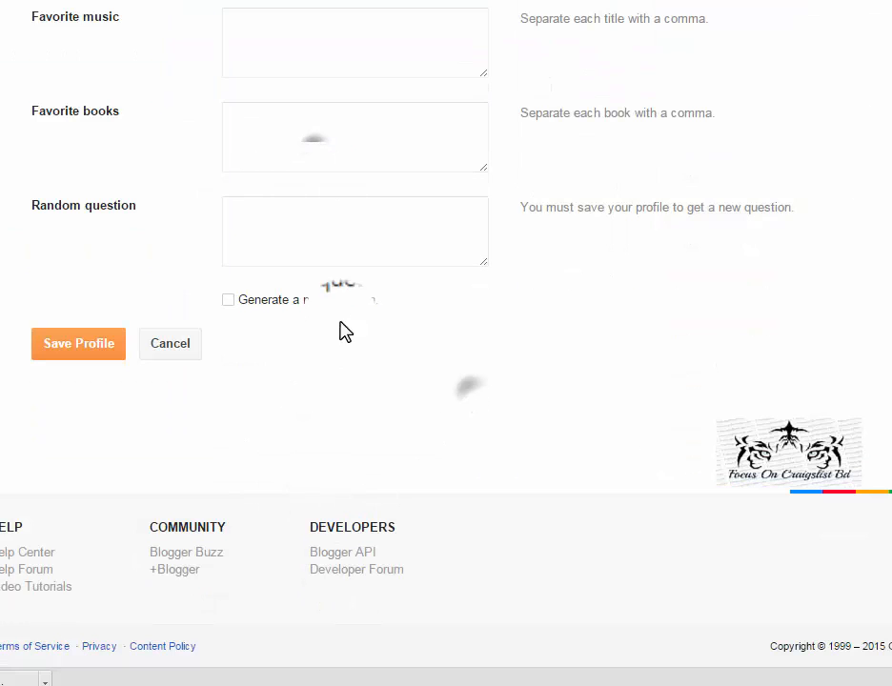
left_click(105, 347)
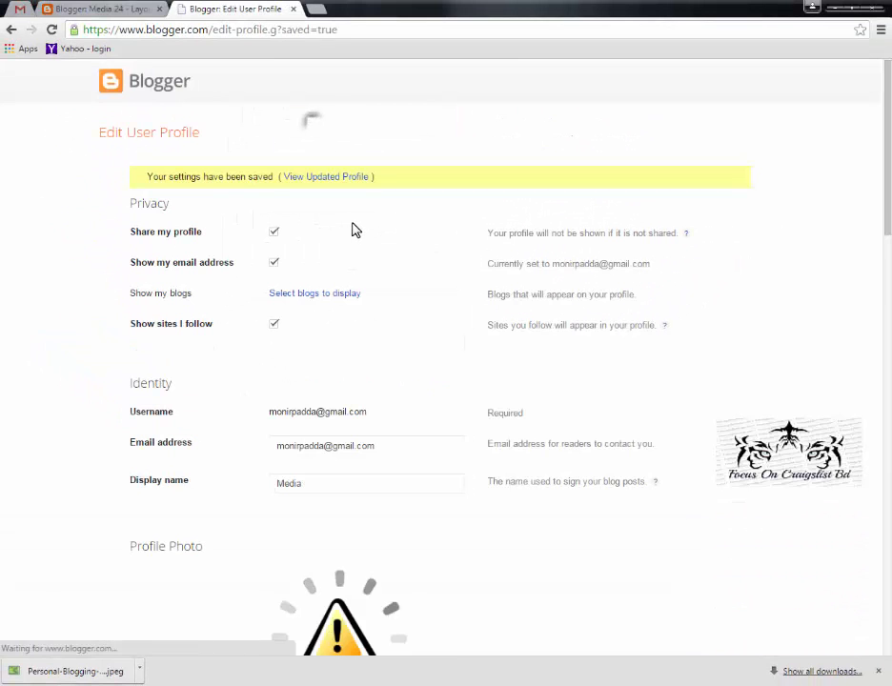
Step: Check the saved profile's settings and photo, and close the profile page
scroll(305, 305, "down", 2)
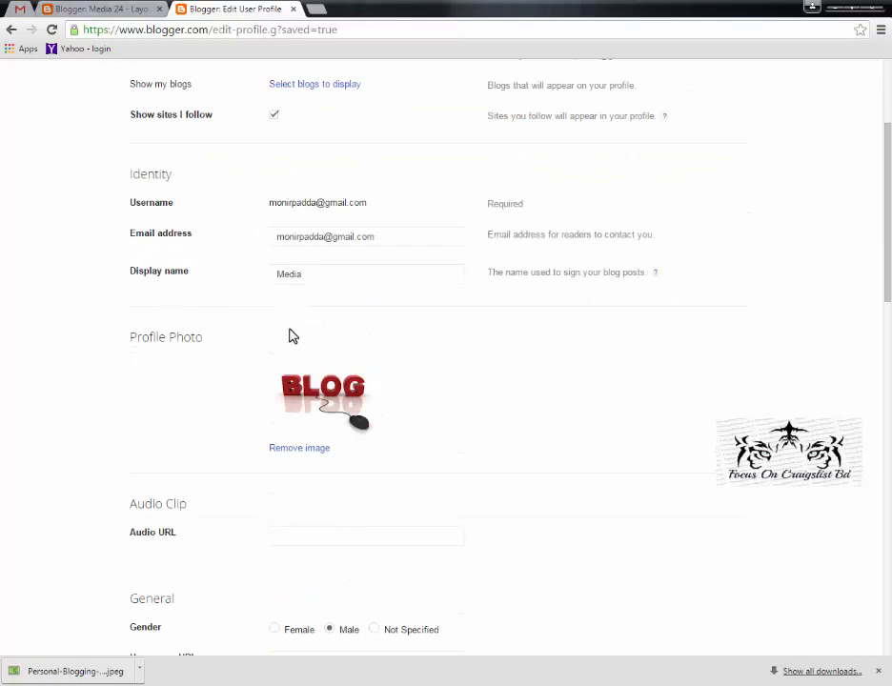
scroll(293, 334, "up", 1)
scroll(267, 221, "up", 3)
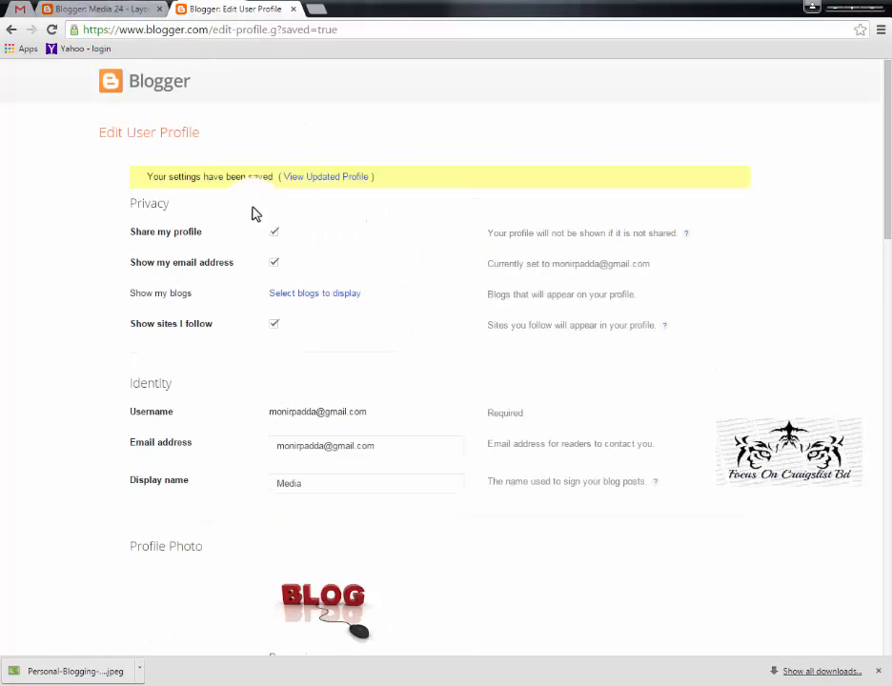
key("ctrl+w")
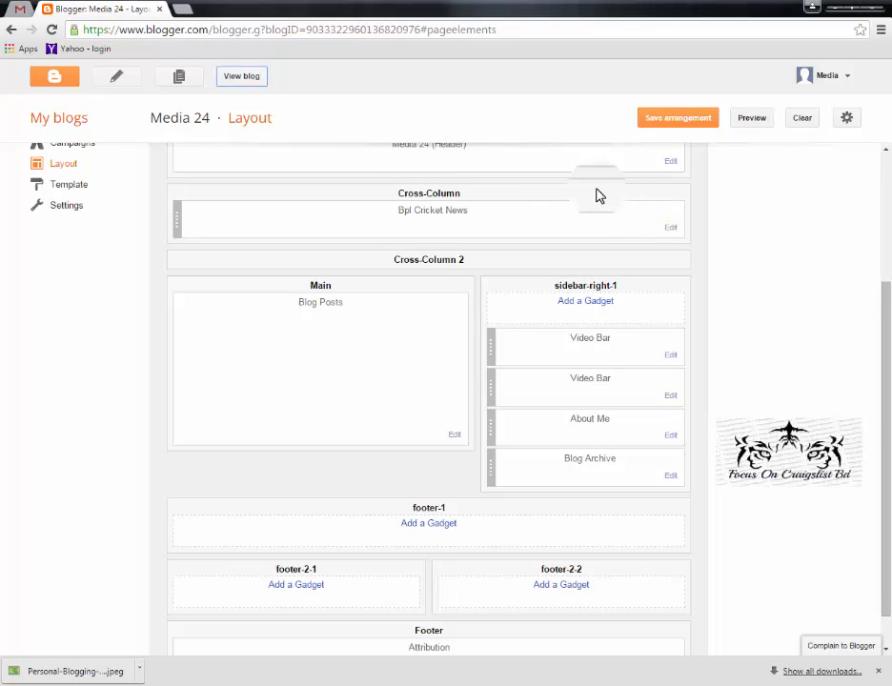
Step: View the Media 24 blog and check the profile photo in its About Me section
left_click(246, 77)
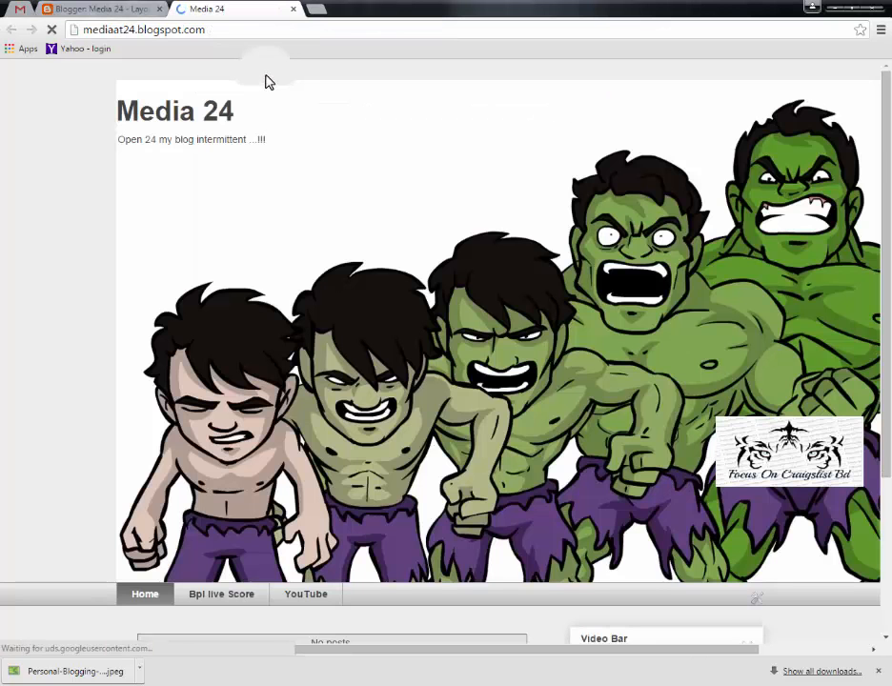
scroll(367, 157, "down", 3)
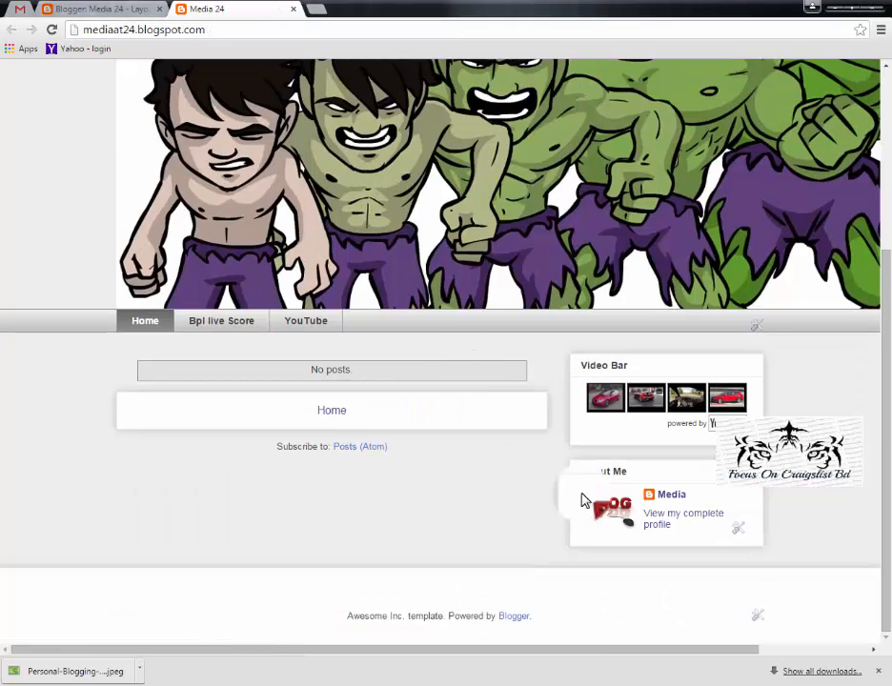
left_click_drag(578, 473, 677, 480)
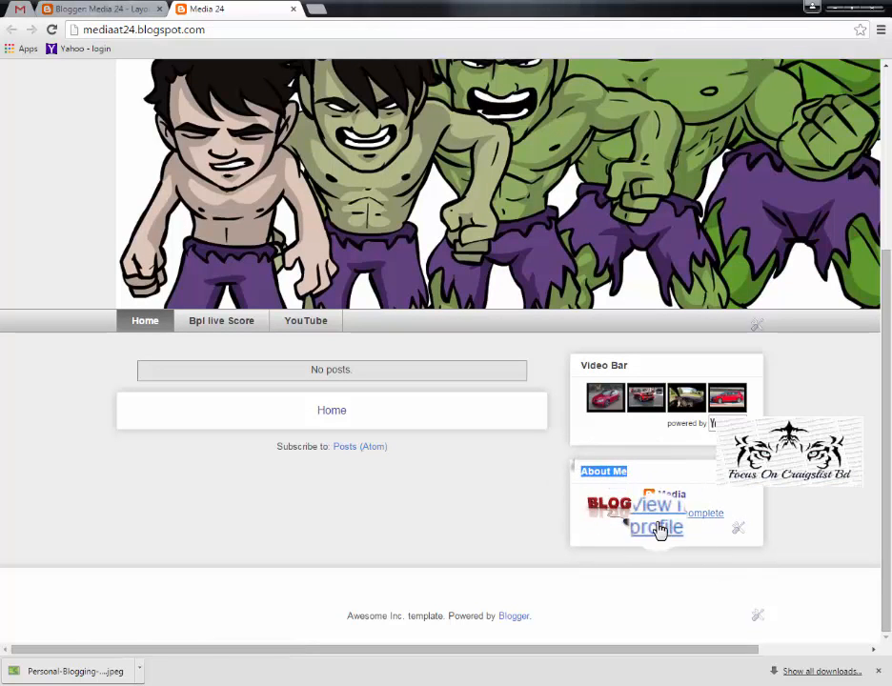
scroll(584, 528, "up", 3)
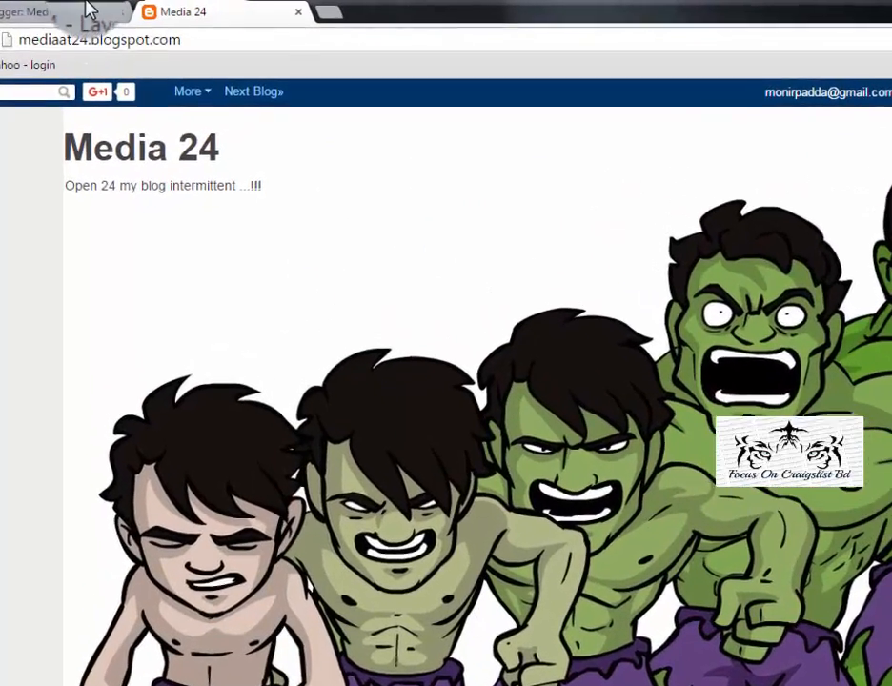
Step: Return to the blog layout, try the sidebar Blog Archive gadget's list styles and save it with the Hierarchy style
left_click(89, 11)
scroll(397, 489, "down", 1)
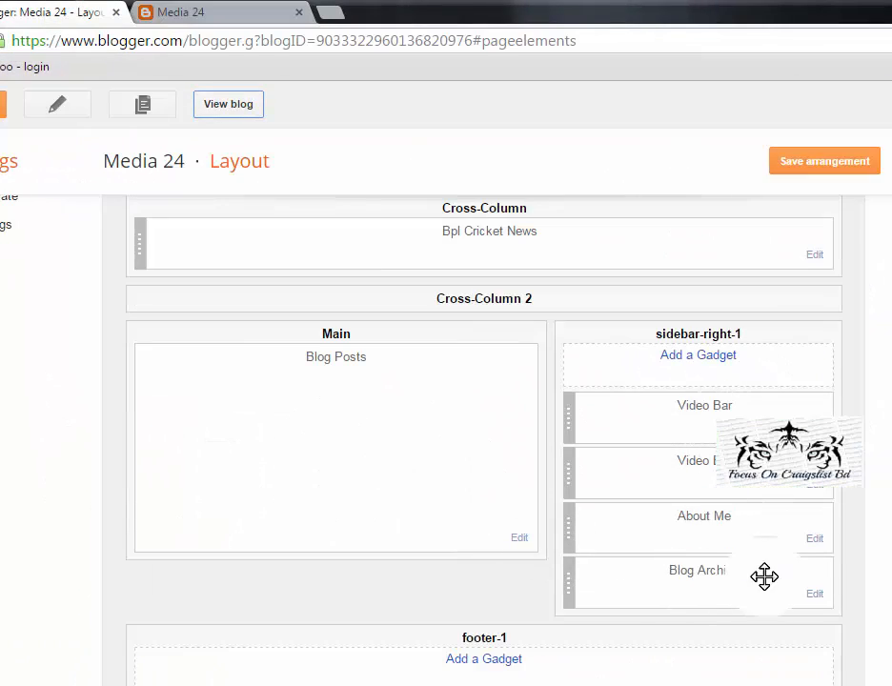
left_click(815, 597)
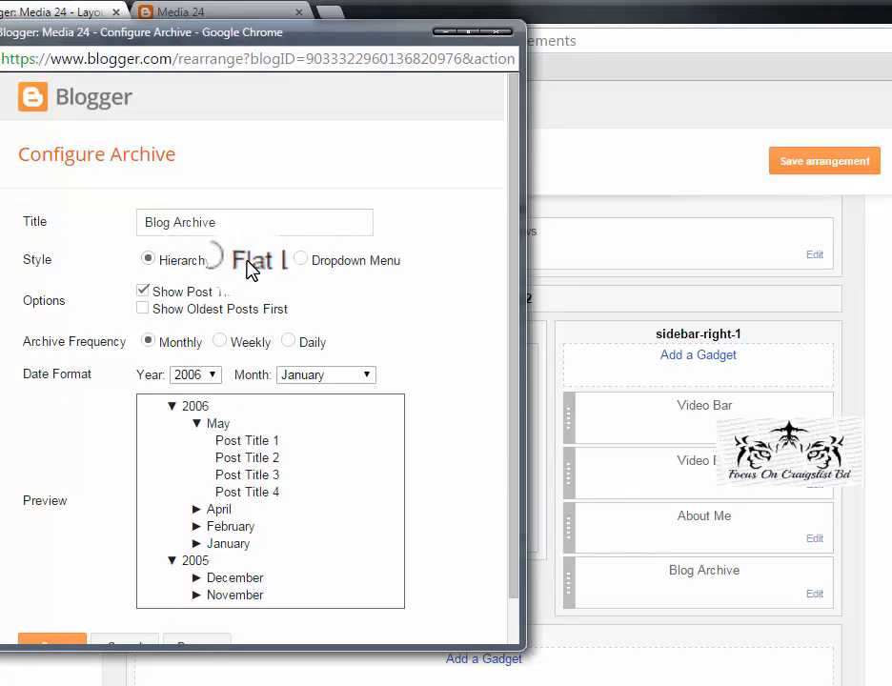
left_click(250, 270)
left_click(323, 265)
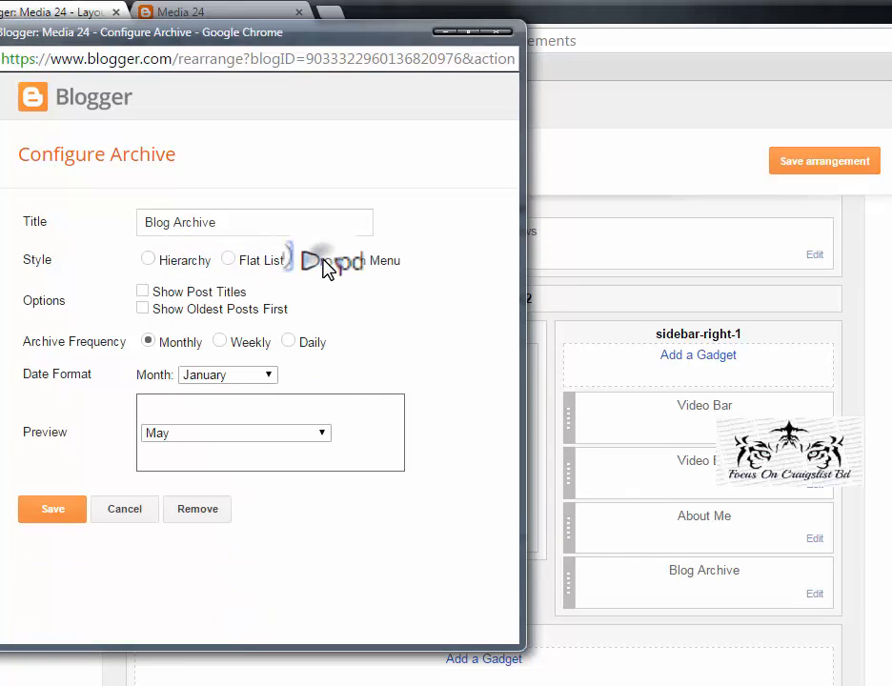
left_click(184, 270)
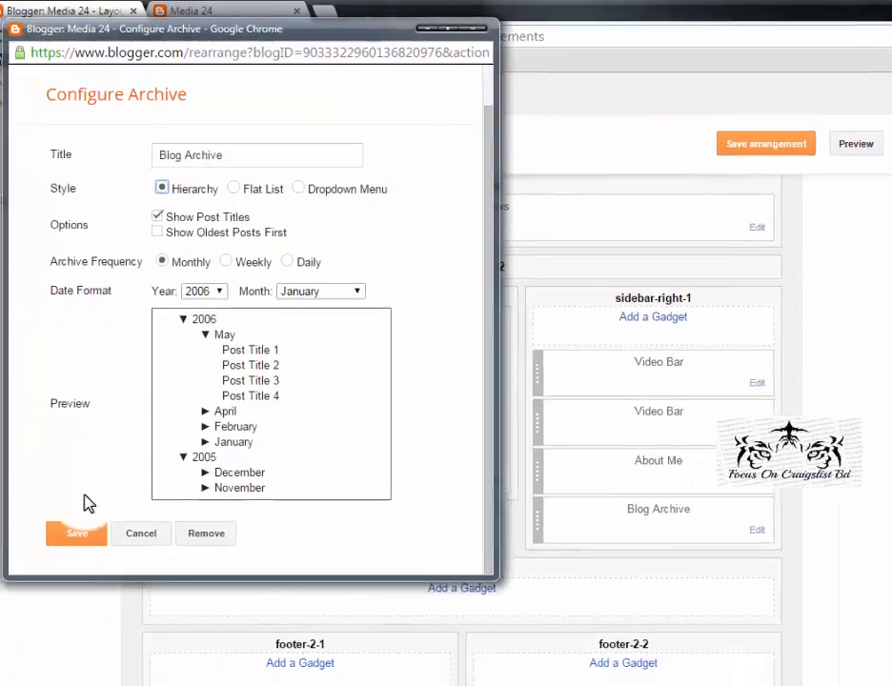
left_click(51, 597)
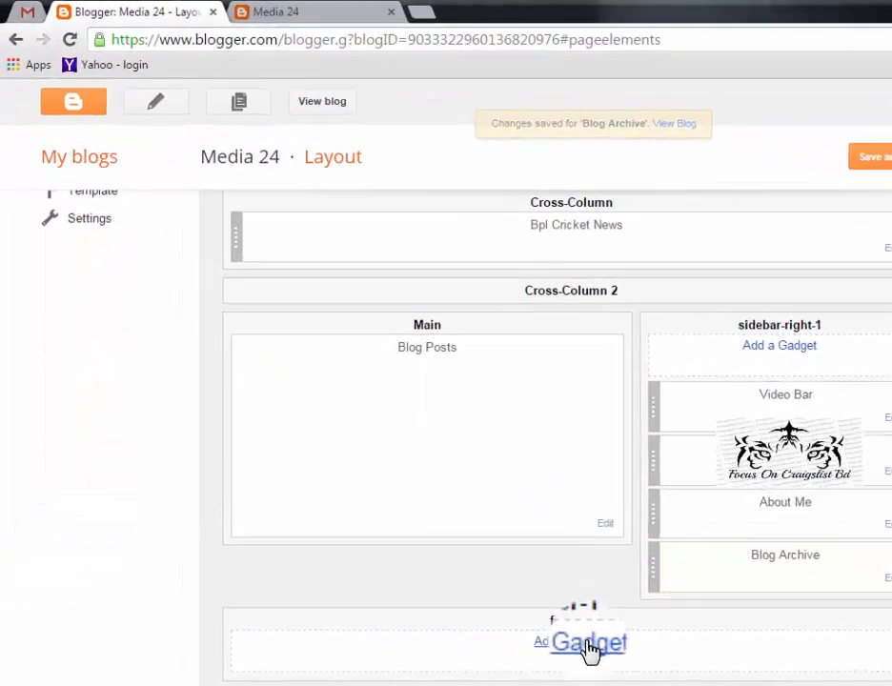
Step: Add an Image gadget to the footer-1 section of the layout
left_click(443, 486)
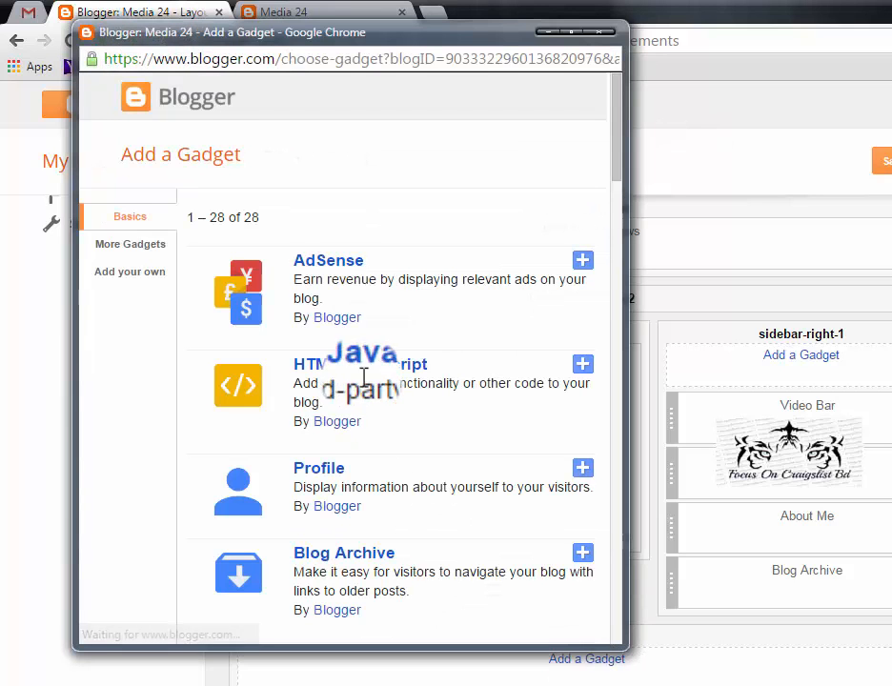
scroll(350, 428, "down", 2)
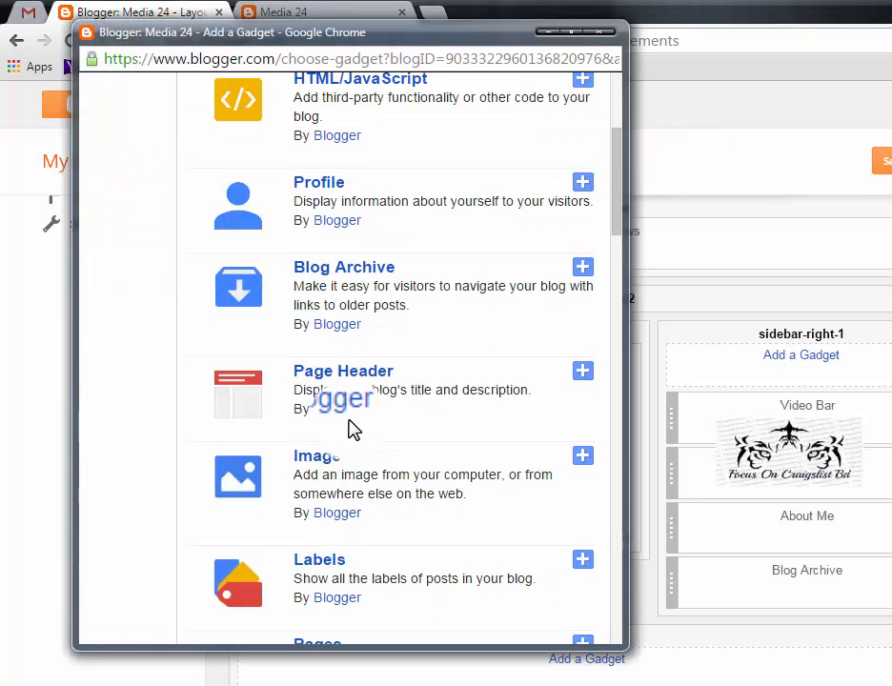
scroll(419, 496, "down", 2)
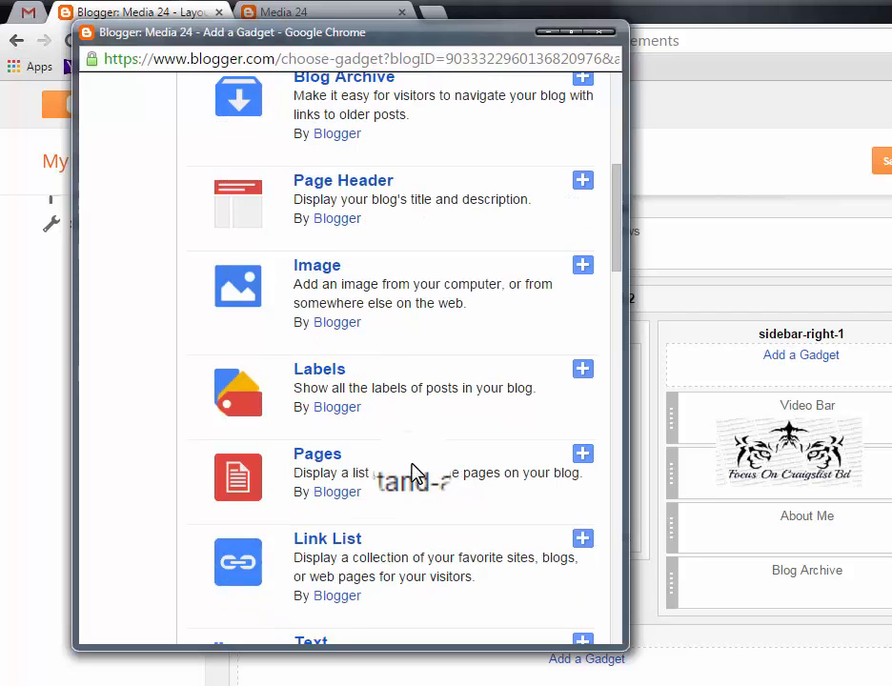
left_click(582, 268)
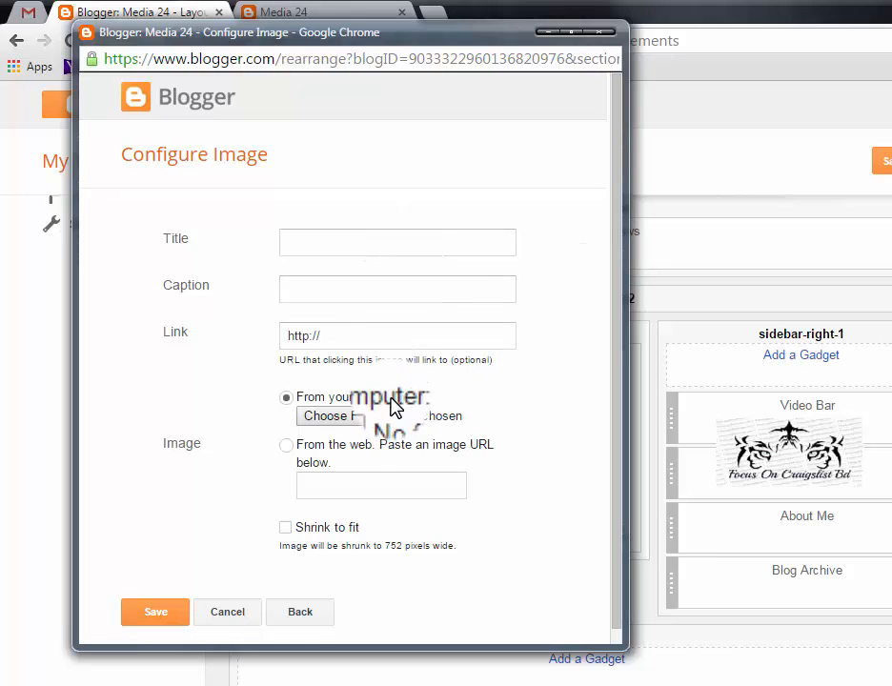
Step: Title the image gadget Image Blog and give it the caption F&F
left_click(382, 249)
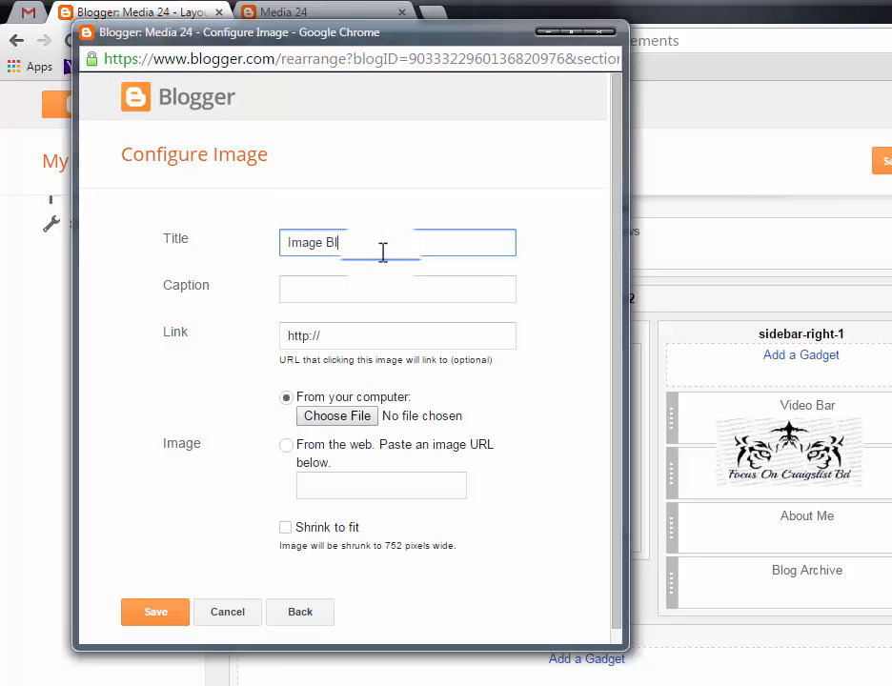
type("Image Blog")
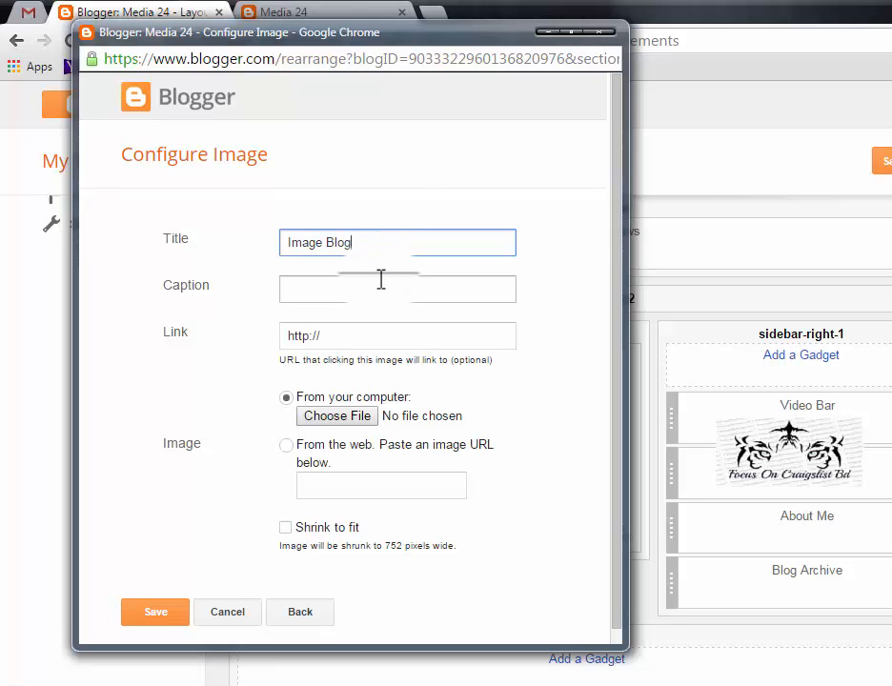
left_click(381, 279)
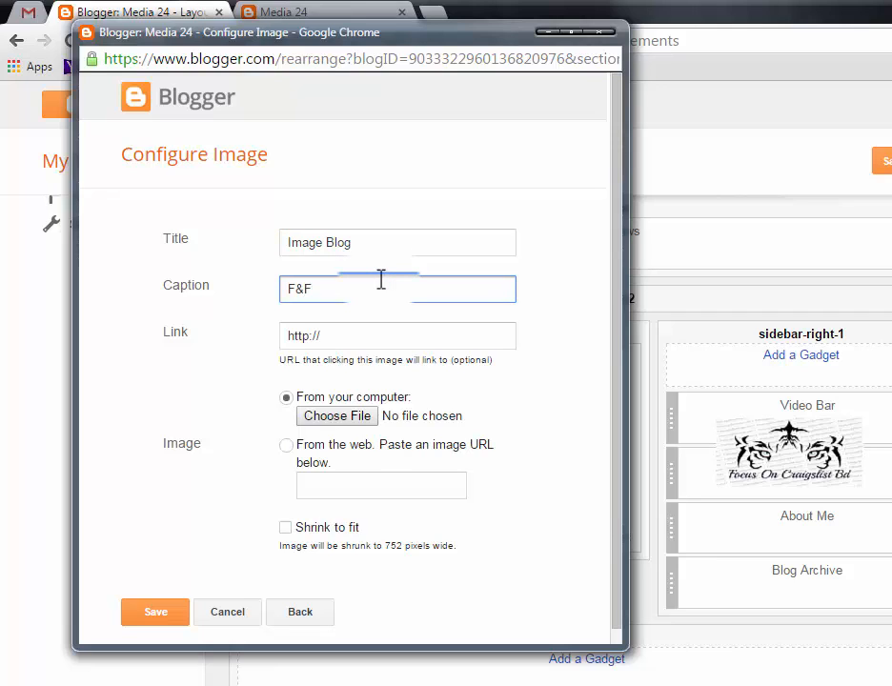
Step: Open the file selection for the Image Blog gadget's picture, using an image from the computer
left_click(339, 416)
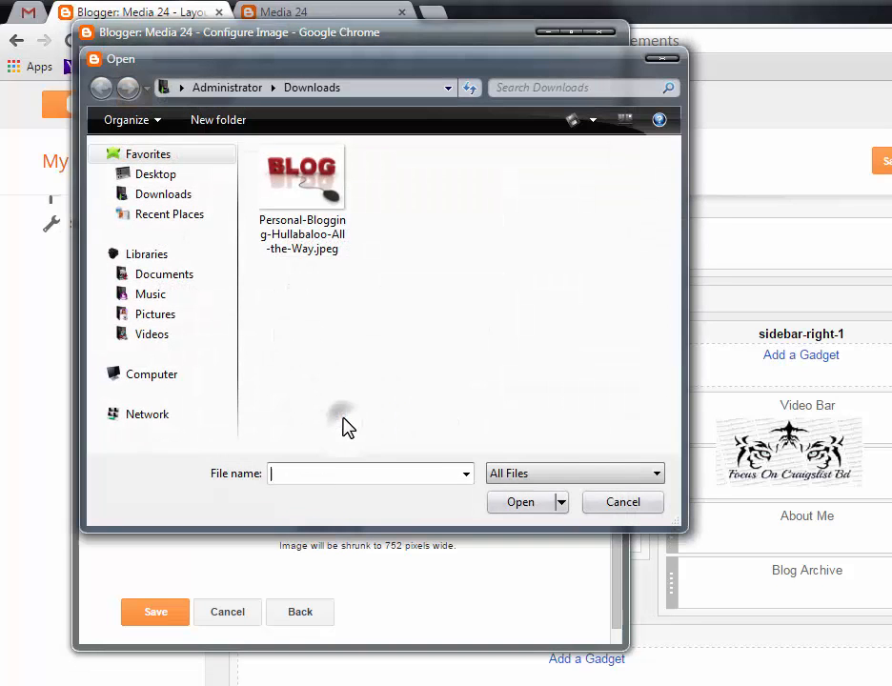
left_click(621, 503)
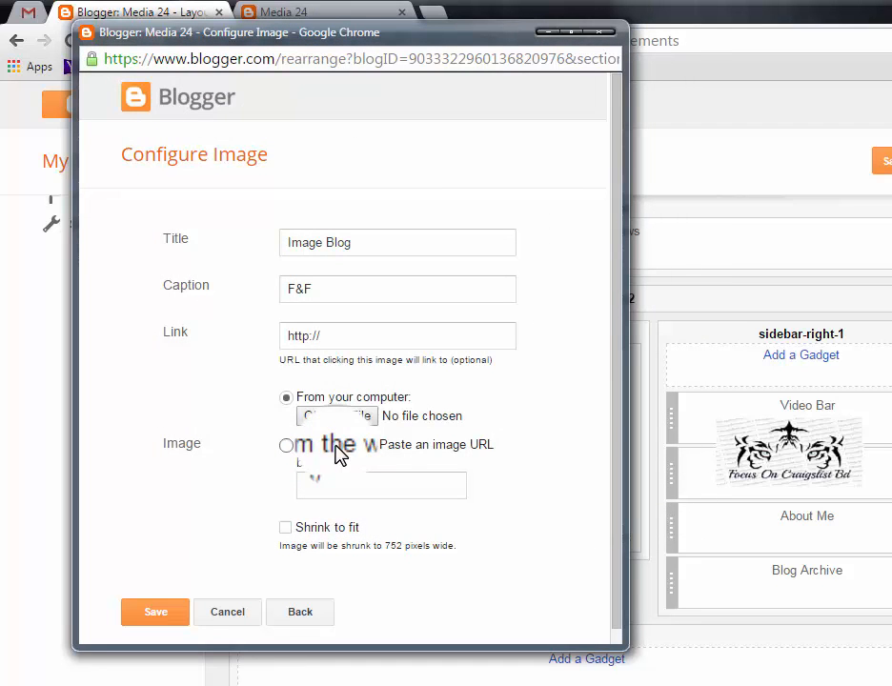
left_click(339, 416)
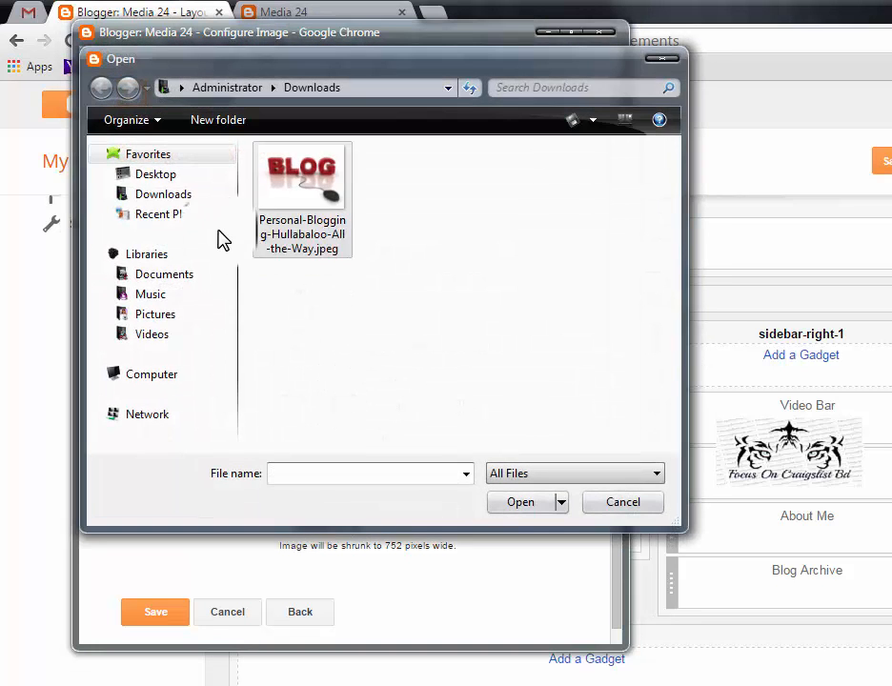
left_click(186, 376)
double_click(413, 307)
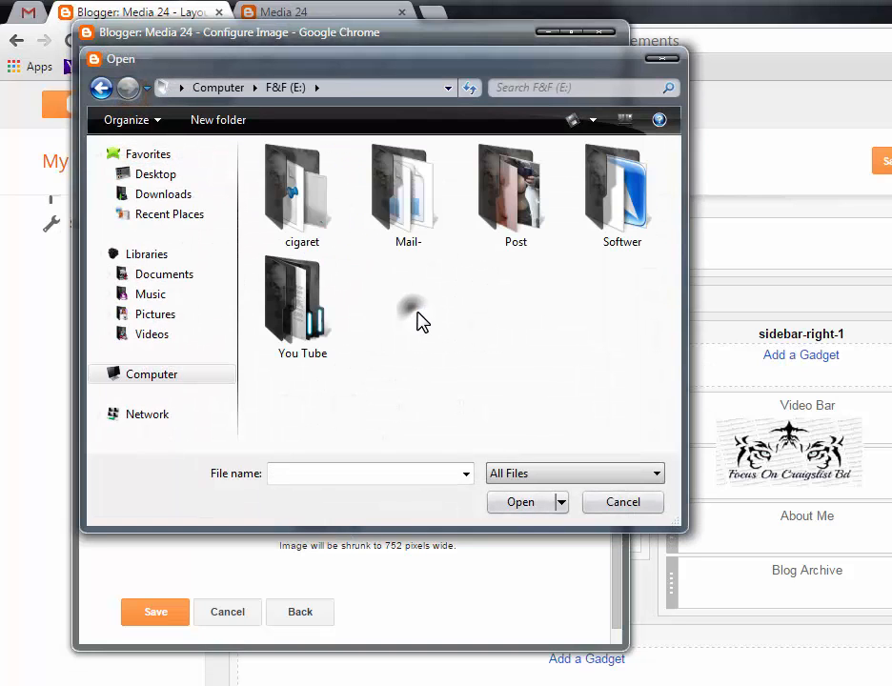
double_click(311, 245)
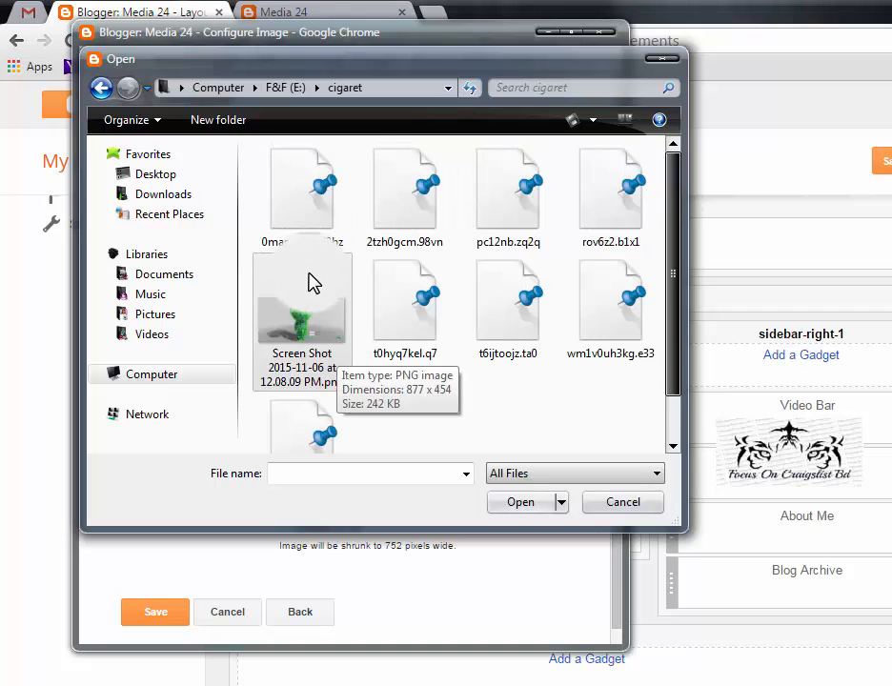
key("BackSpace")
key("BackSpace")
Step: Upload Personal-Blogging-Hullabaloo-All-the-Way.jpeg from the Downloads folder as the gadget's image and save the gadget to the footer-1 section
left_click(174, 198)
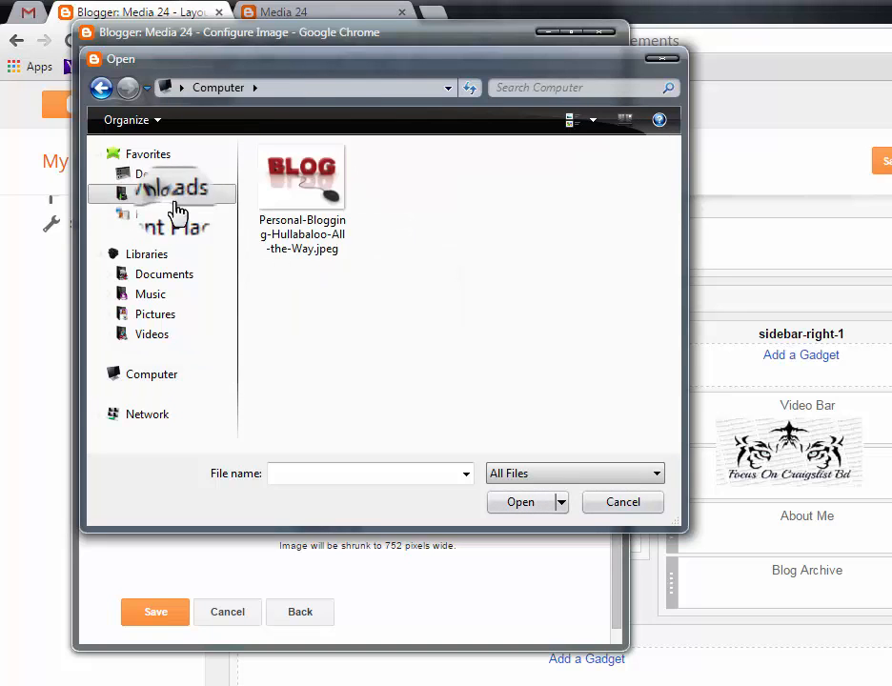
double_click(275, 219)
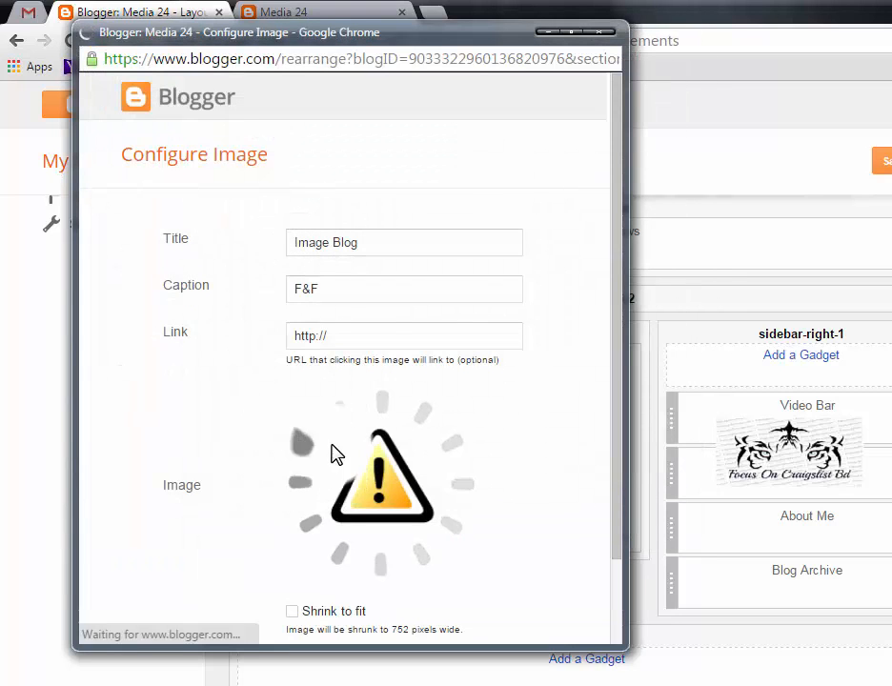
scroll(335, 455, "down", 1)
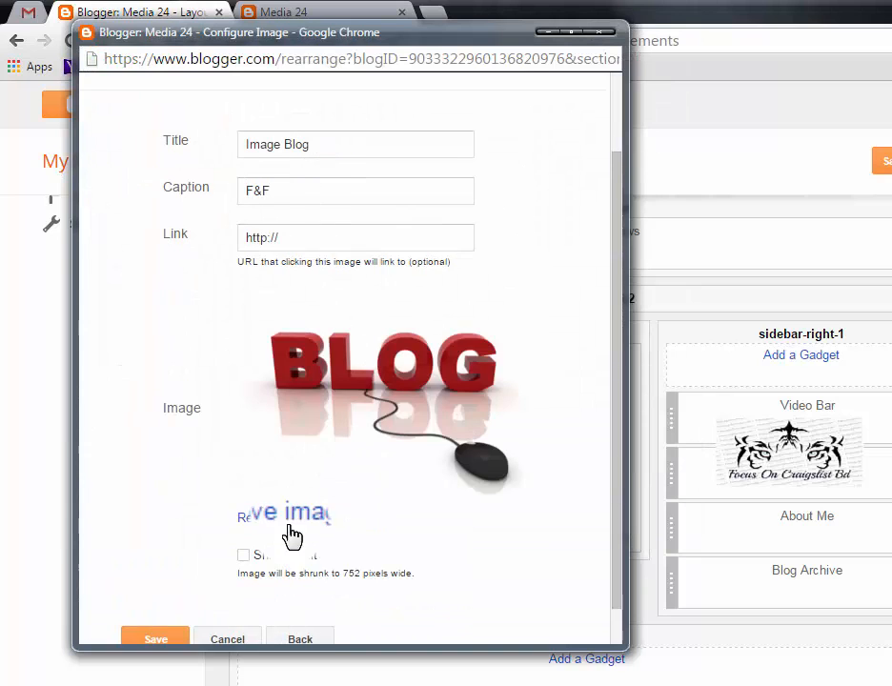
scroll(303, 527, "up", 1)
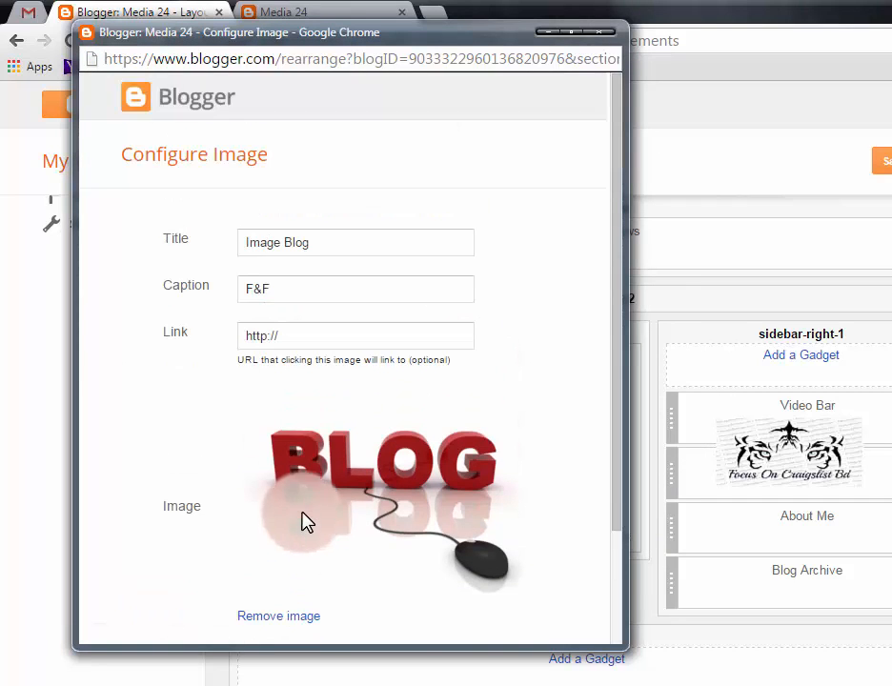
scroll(303, 522, "down", 2)
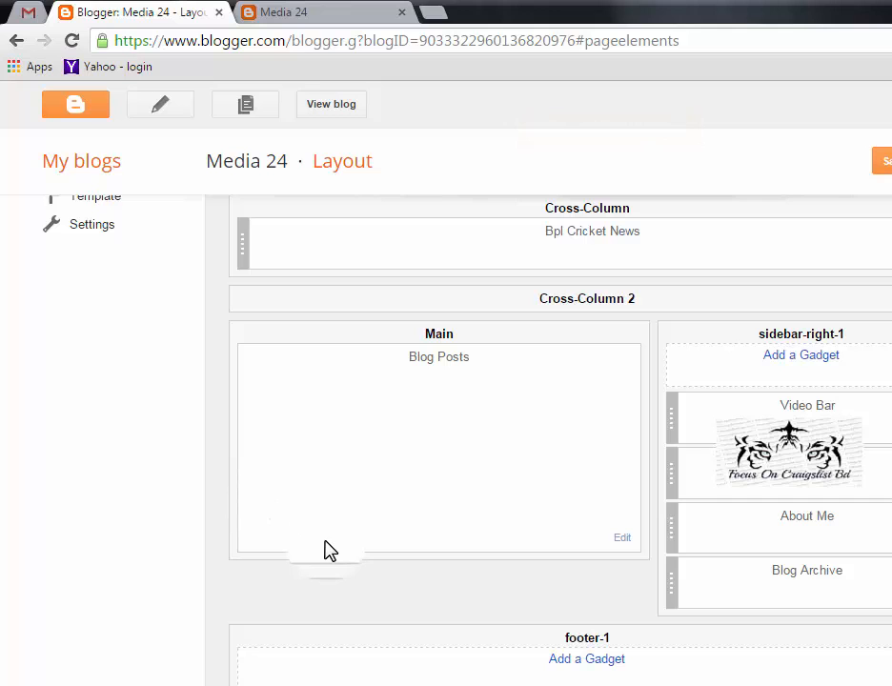
scroll(341, 539, "down", 1)
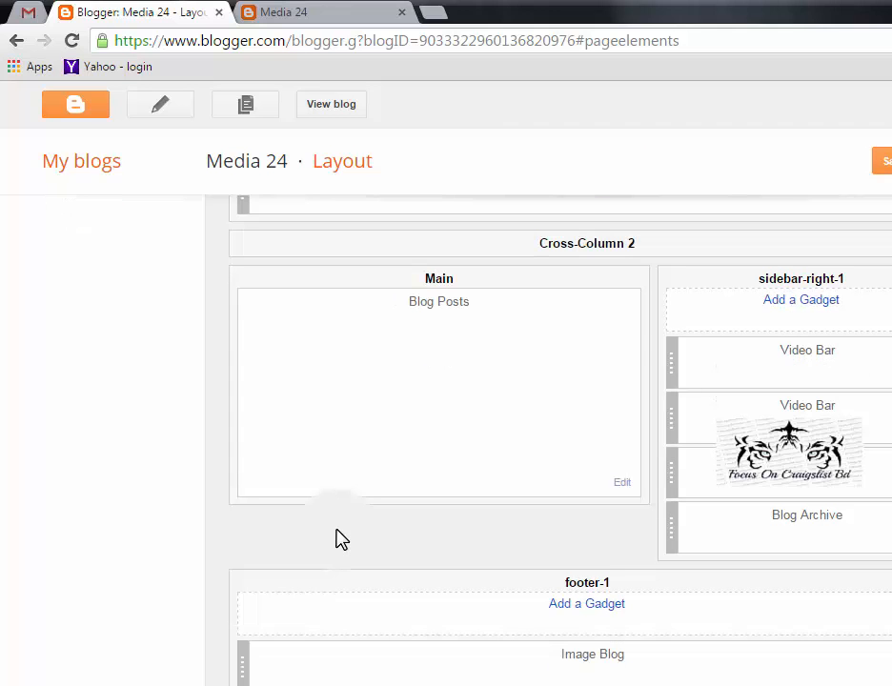
Step: Reload the live Media 24 blog and examine the Image Blog gadget in the page's footer area
scroll(341, 536, "up", 5)
key("ctrl+Tab")
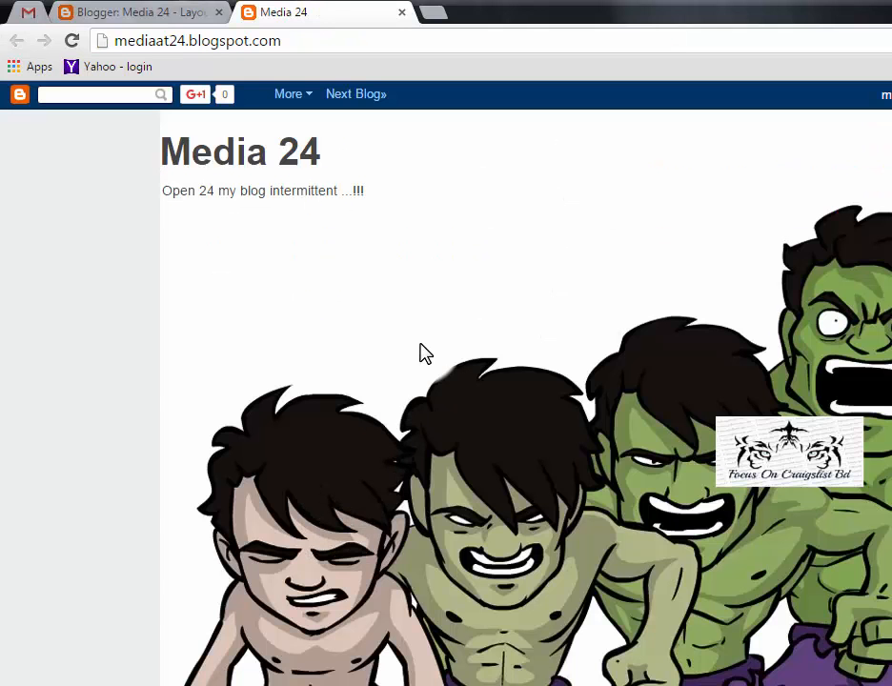
right_click(421, 344)
left_click(470, 406)
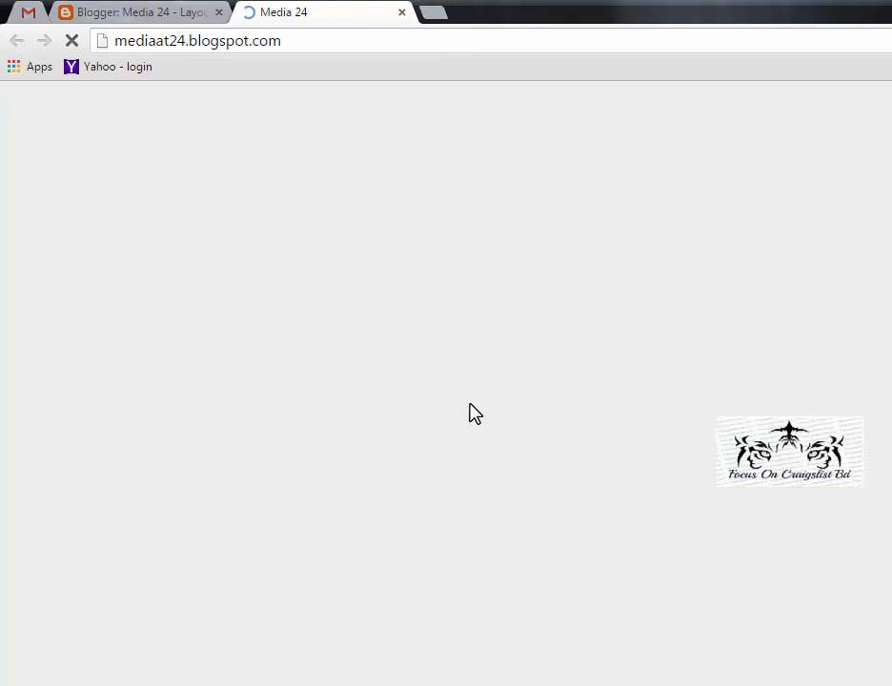
scroll(472, 412, "down", 3)
scroll(470, 411, "down", 4)
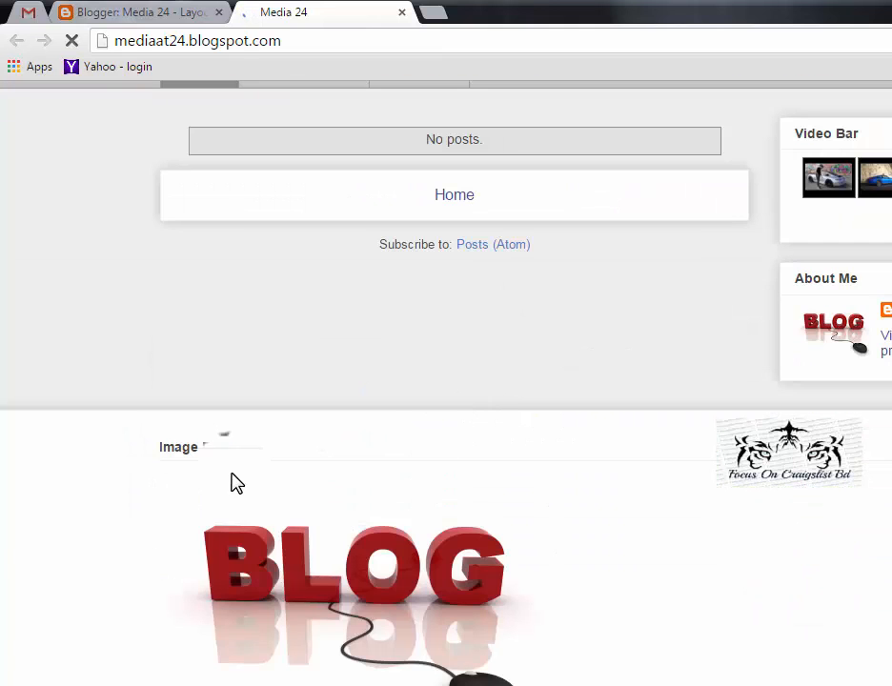
left_click_drag(159, 462, 250, 451)
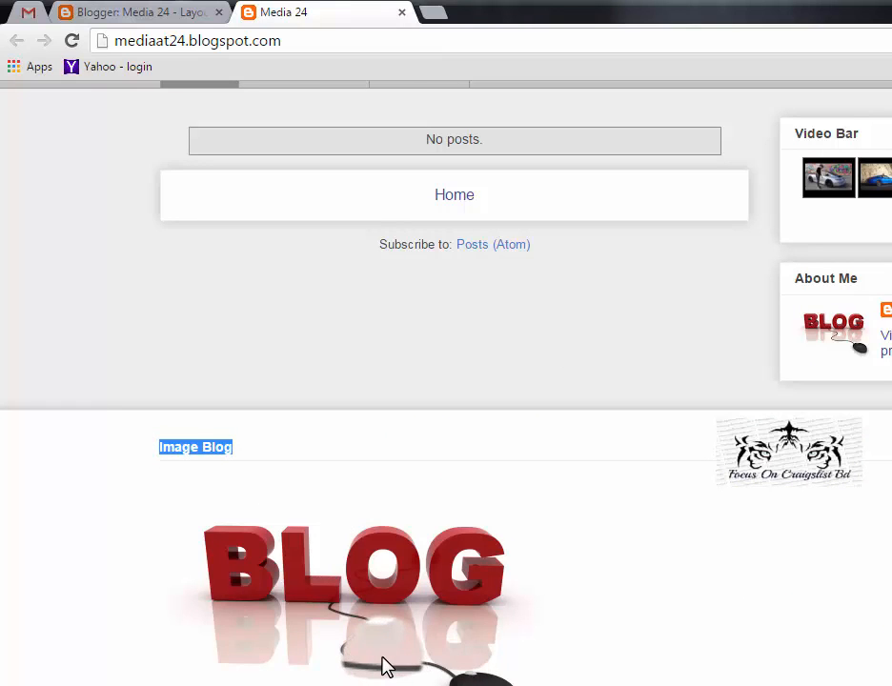
scroll(384, 662, "up", 8)
scroll(384, 667, "down", 7)
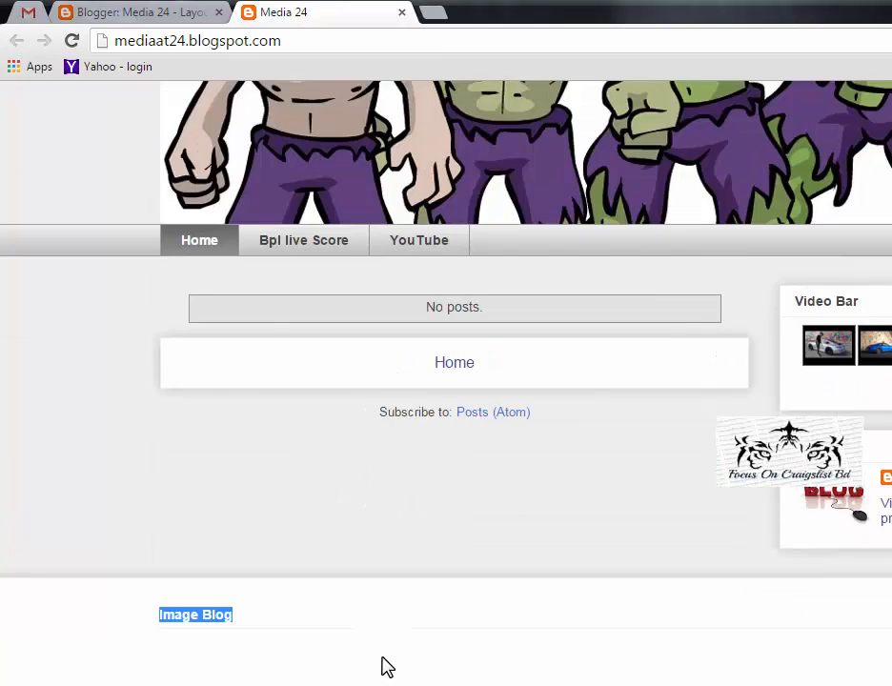
scroll(384, 667, "up", 6)
Step: Examine the footer-2-1 and footer-2-2 gadget areas in the blog's Layout page
left_click(199, 12)
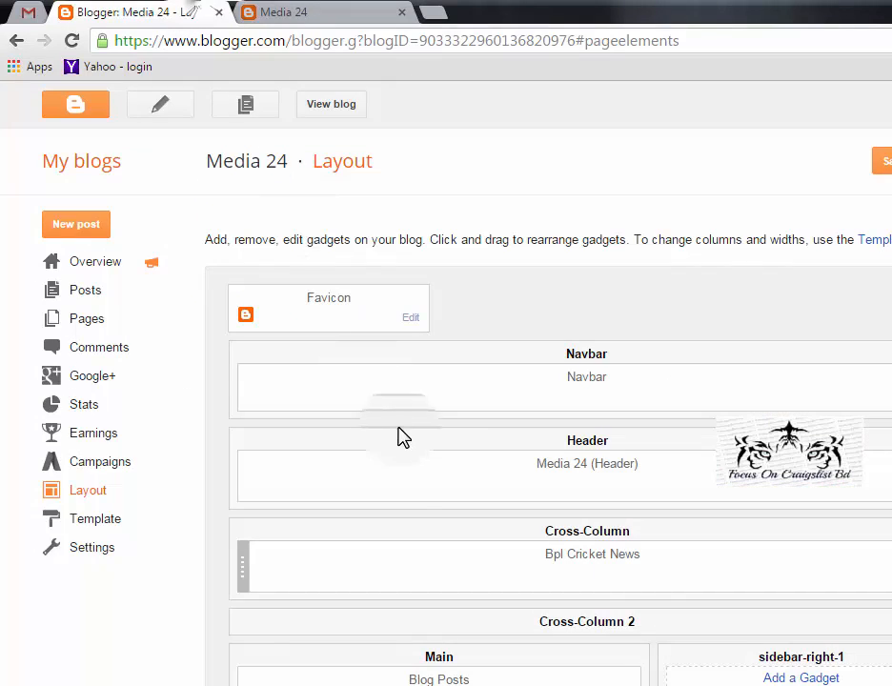
scroll(647, 647, "down", 3)
scroll(664, 636, "down", 2)
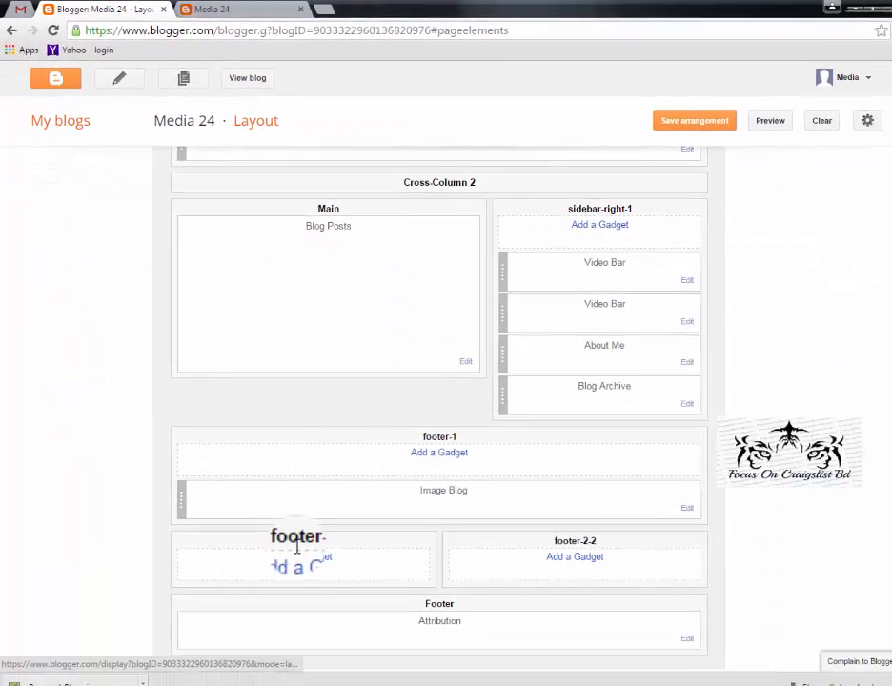
left_click_drag(289, 531, 324, 533)
left_click_drag(539, 527, 586, 529)
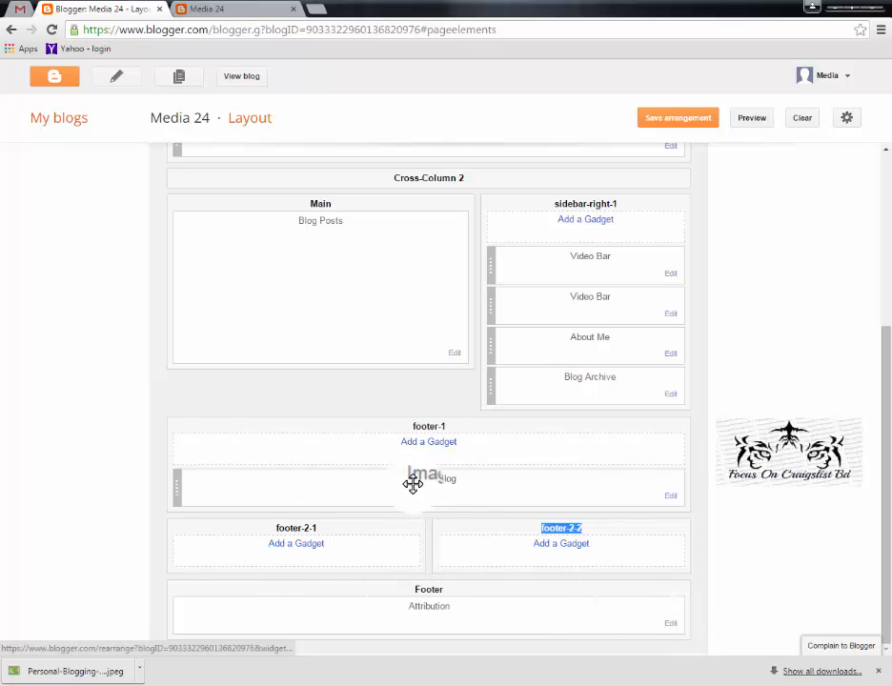
scroll(411, 481, "up", 3)
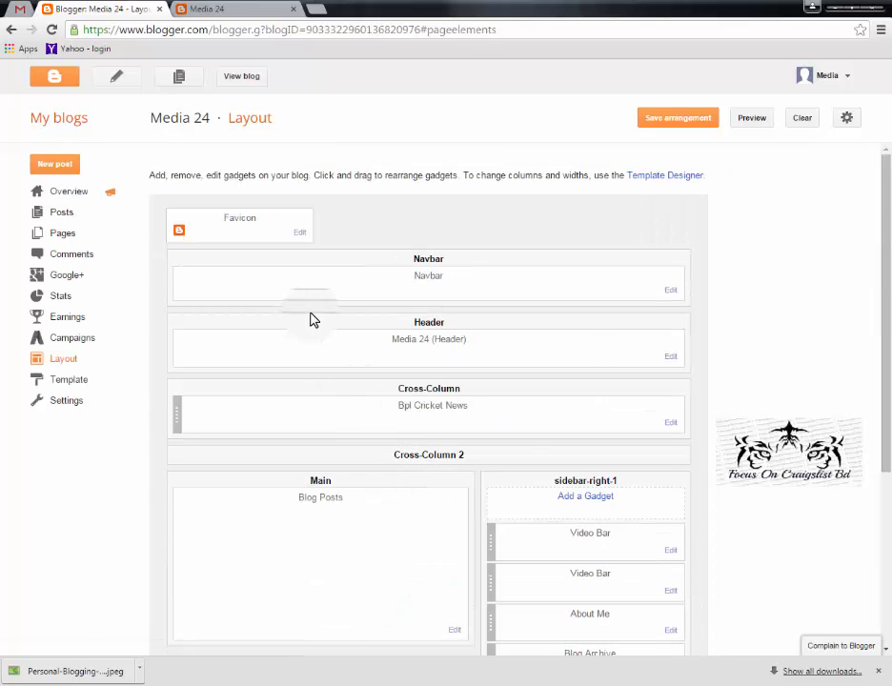
left_click(456, 683)
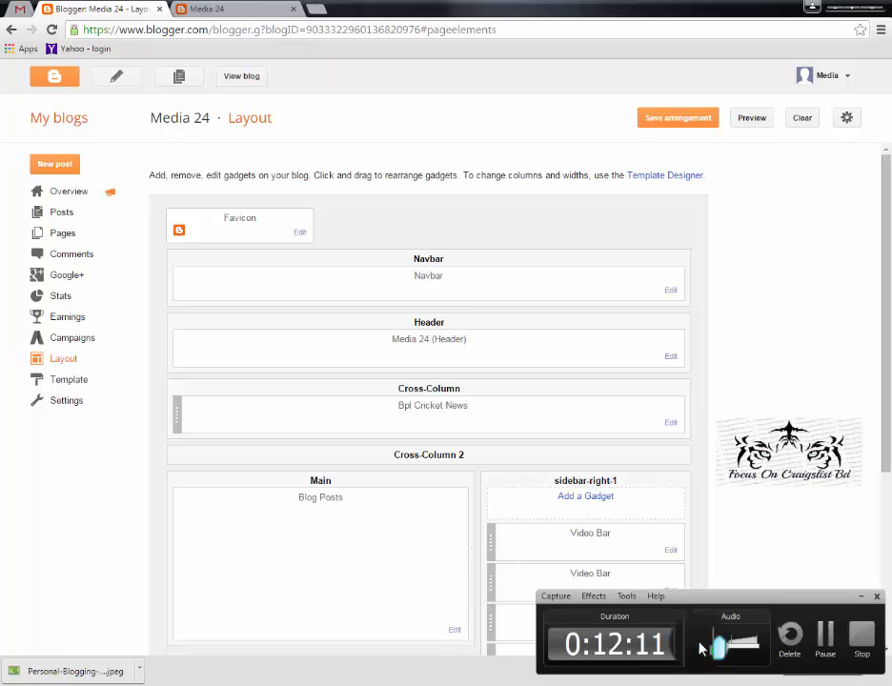
Step: Review the live blog's header image, page links and sidebar gadgets
left_click(239, 9)
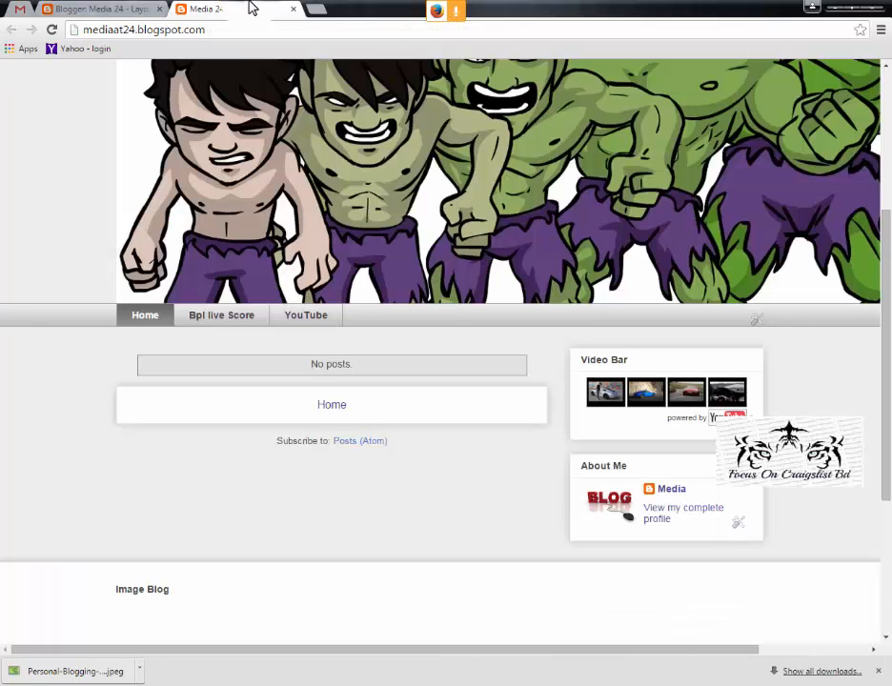
left_click(100, 8)
left_click(229, 8)
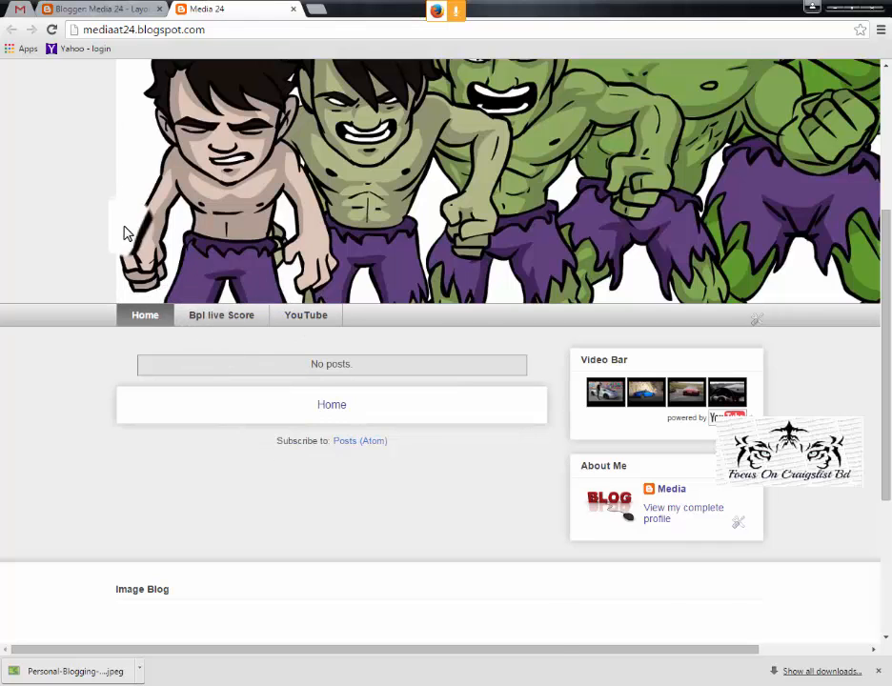
scroll(122, 209, "up", 3)
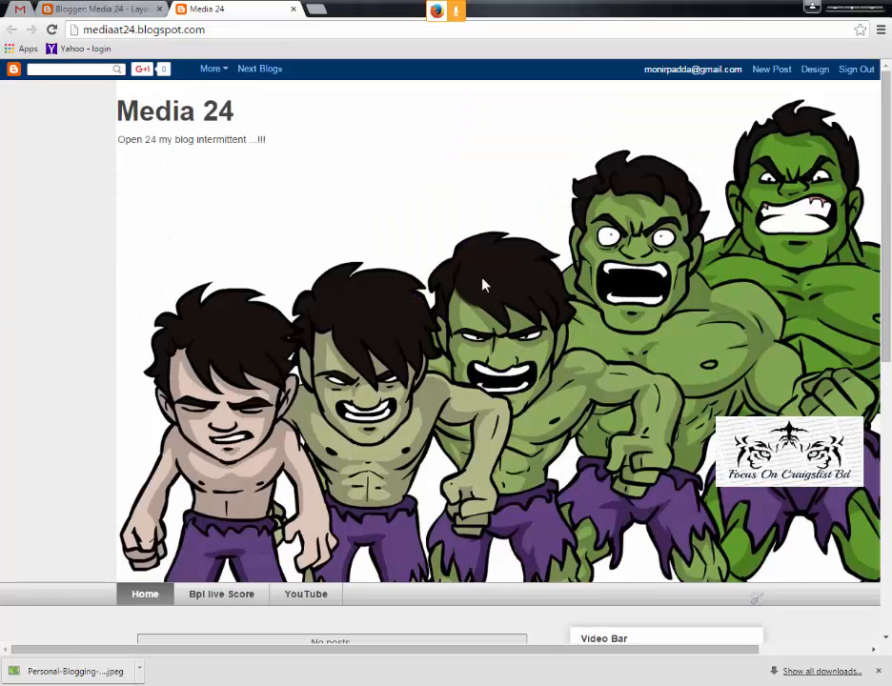
scroll(74, 265, "down", 3)
scroll(507, 450, "down", 3)
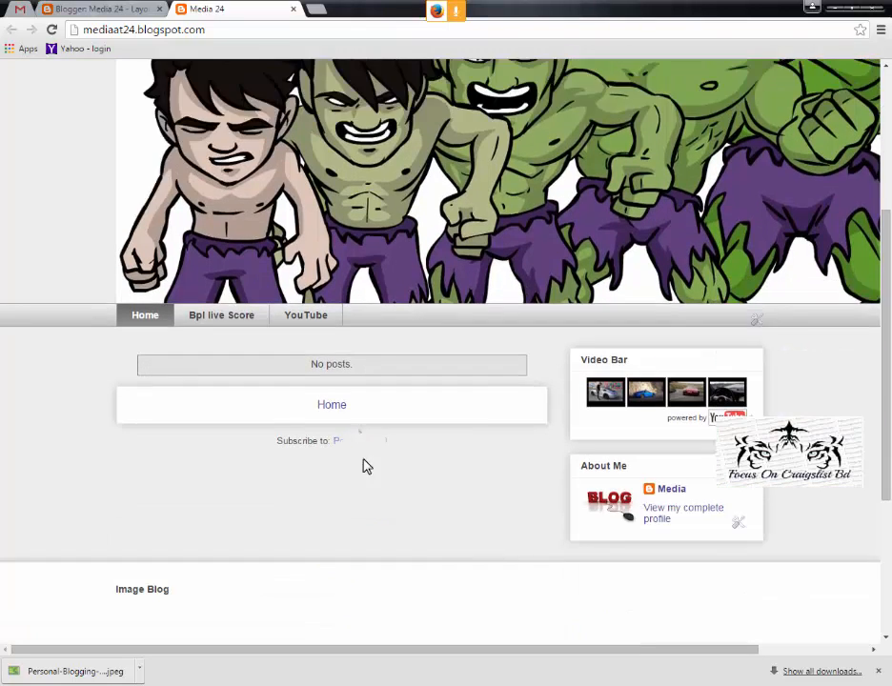
scroll(641, 487, "up", 4)
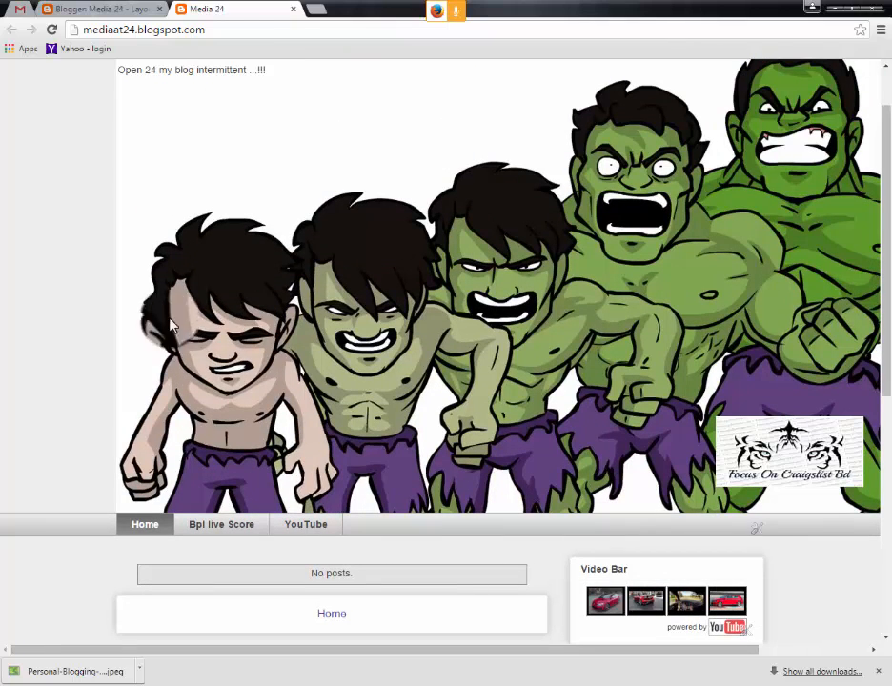
Step: Open the blog's Template page and browse the template categories from Simple to Ethereal
left_click(119, 11)
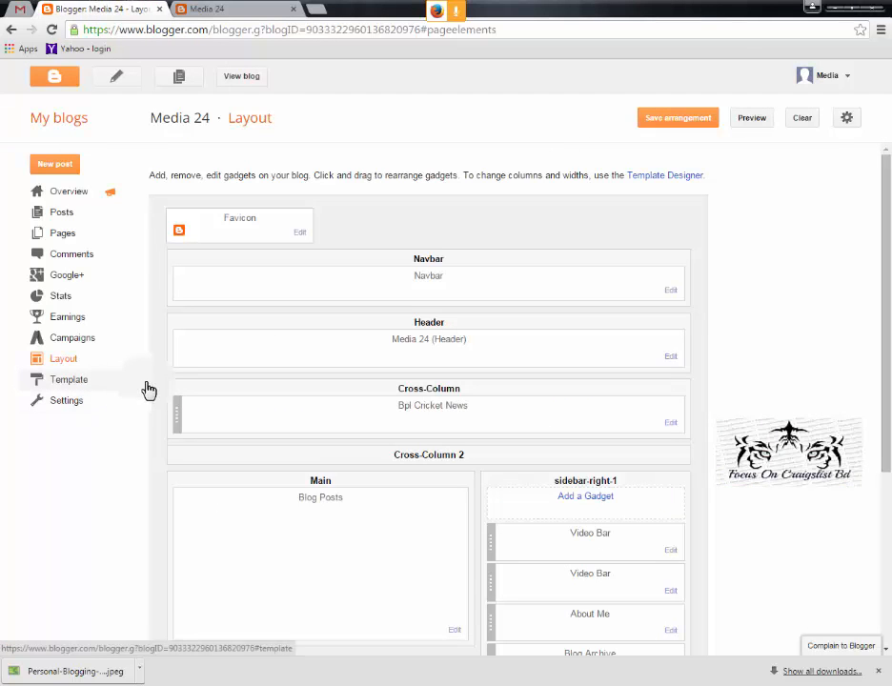
left_click(77, 386)
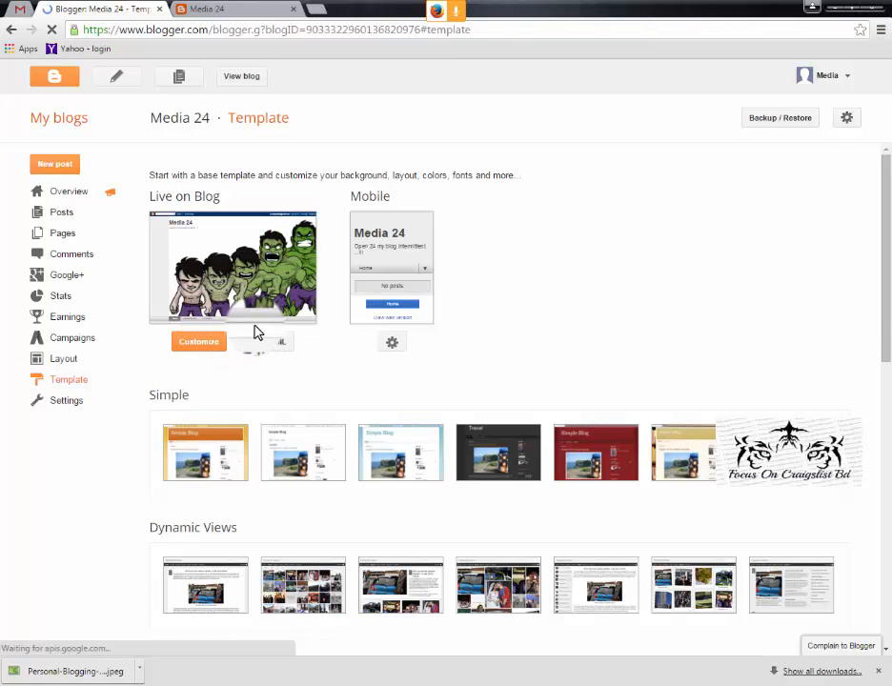
scroll(394, 342, "down", 2)
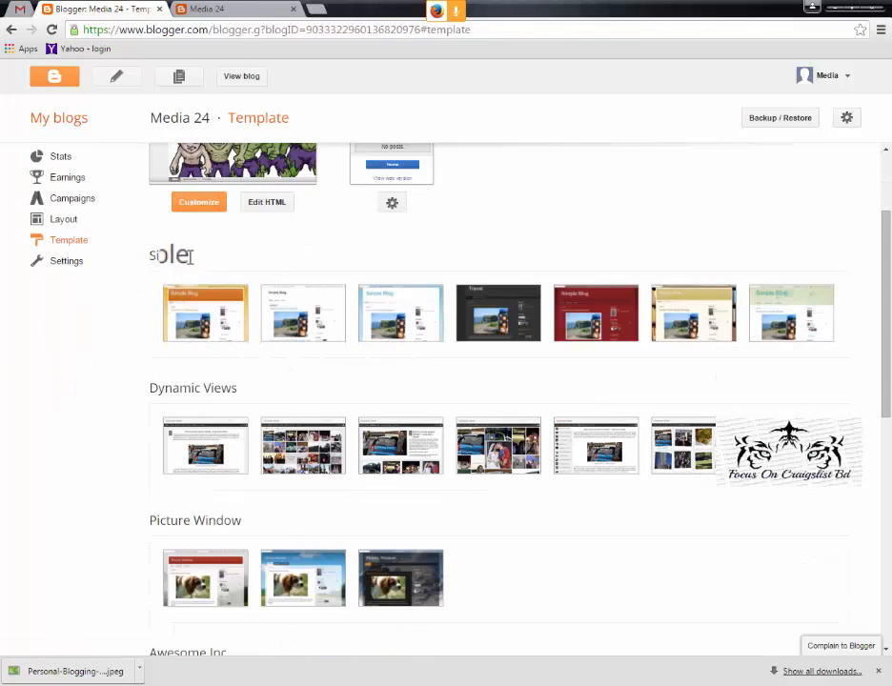
scroll(442, 384, "down", 1)
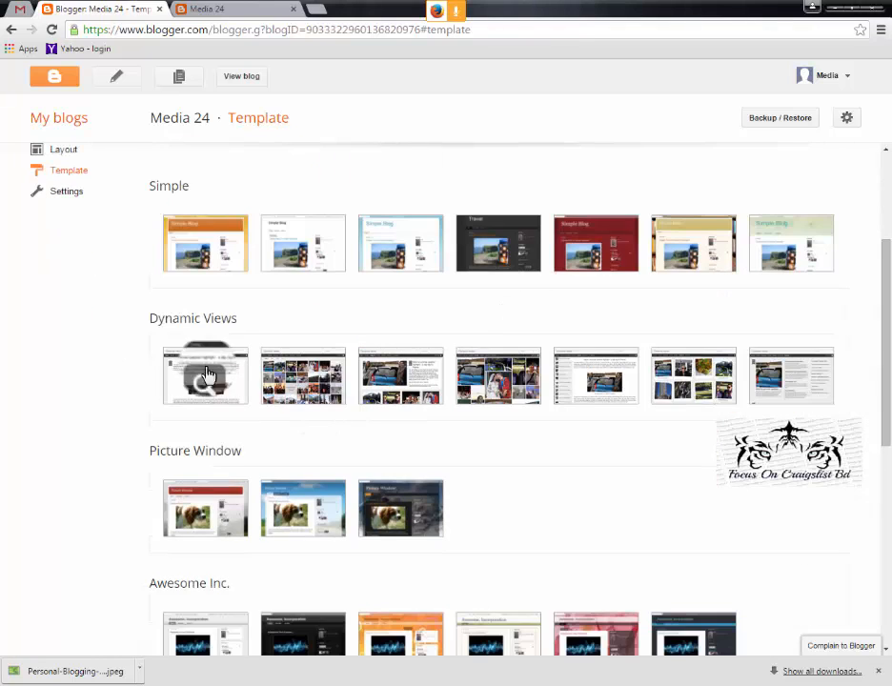
scroll(209, 431, "down", 2)
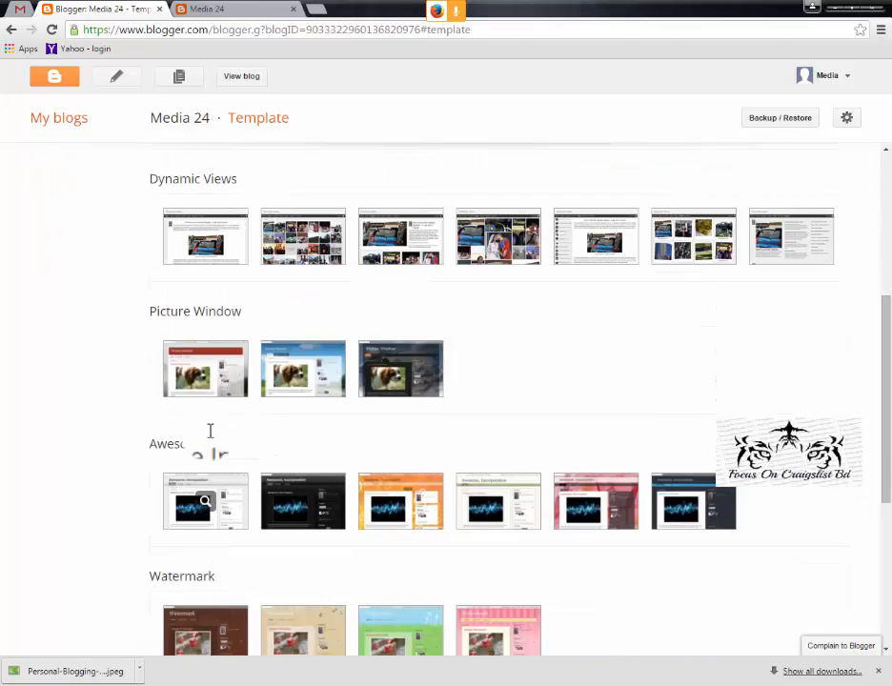
scroll(237, 399, "down", 2)
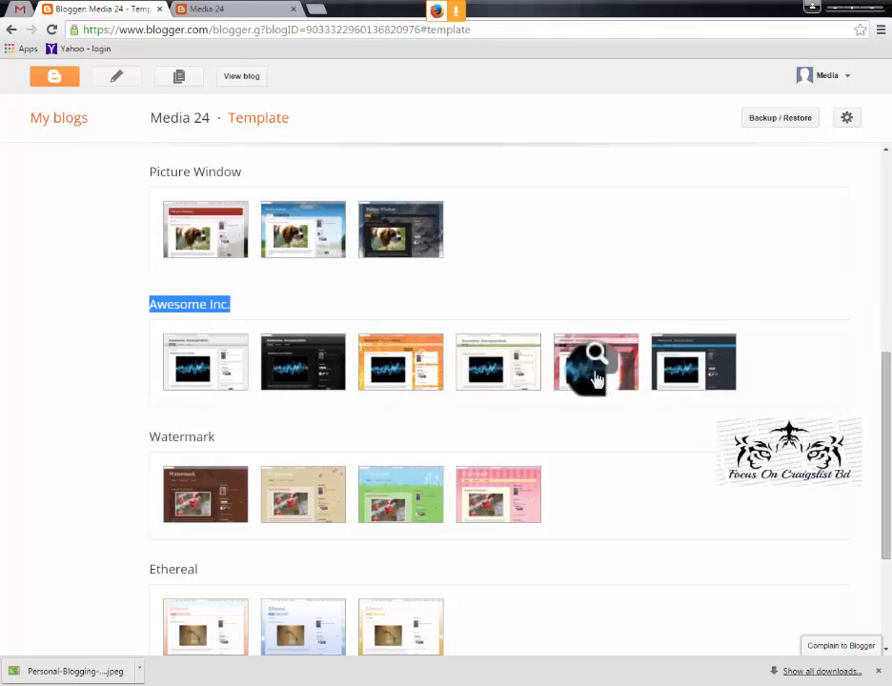
scroll(279, 327, "up", 2)
scroll(249, 249, "up", 4)
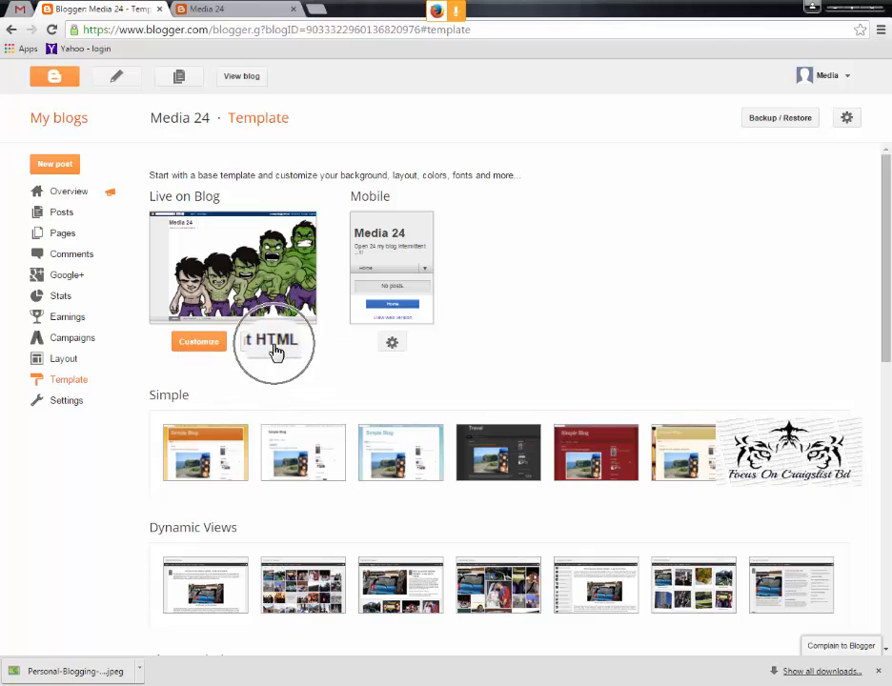
Step: Preview the dark Awesome Inc. template with the blue bar and apply it to the blog
scroll(275, 353, "down", 5)
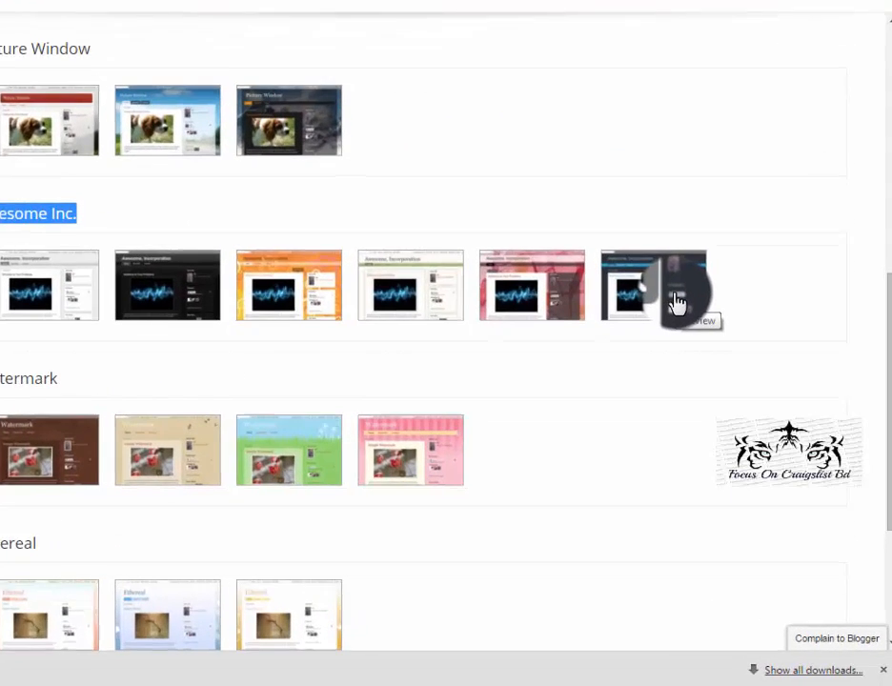
left_click(710, 374)
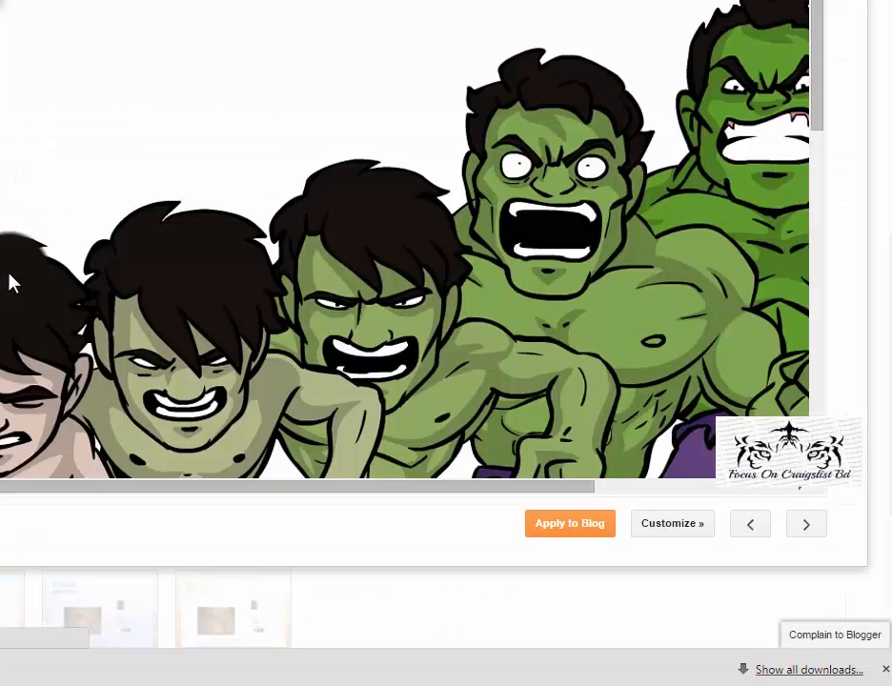
scroll(14, 277, "down", 10)
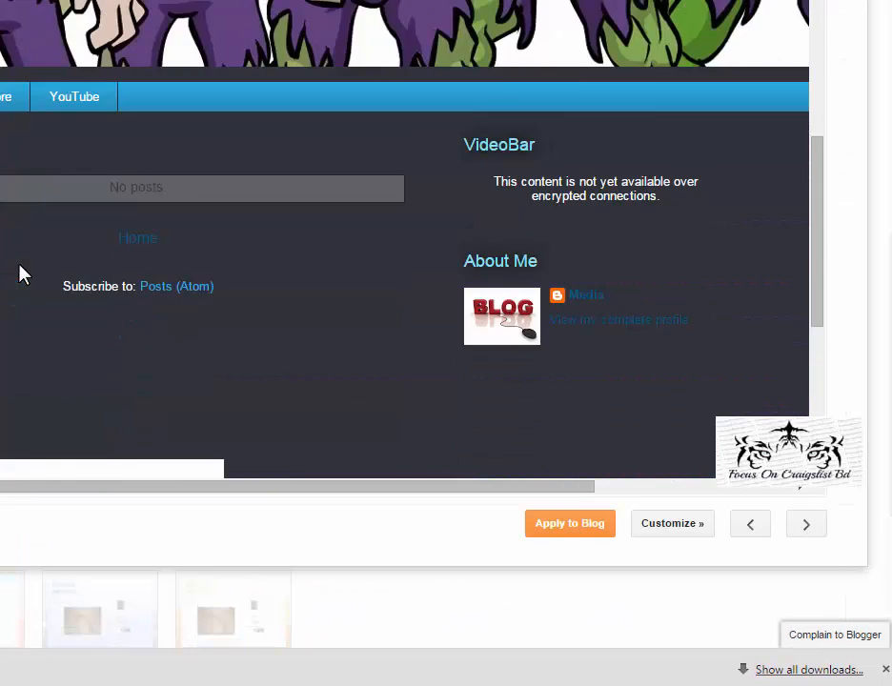
scroll(114, 286, "up", 5)
left_click(591, 529)
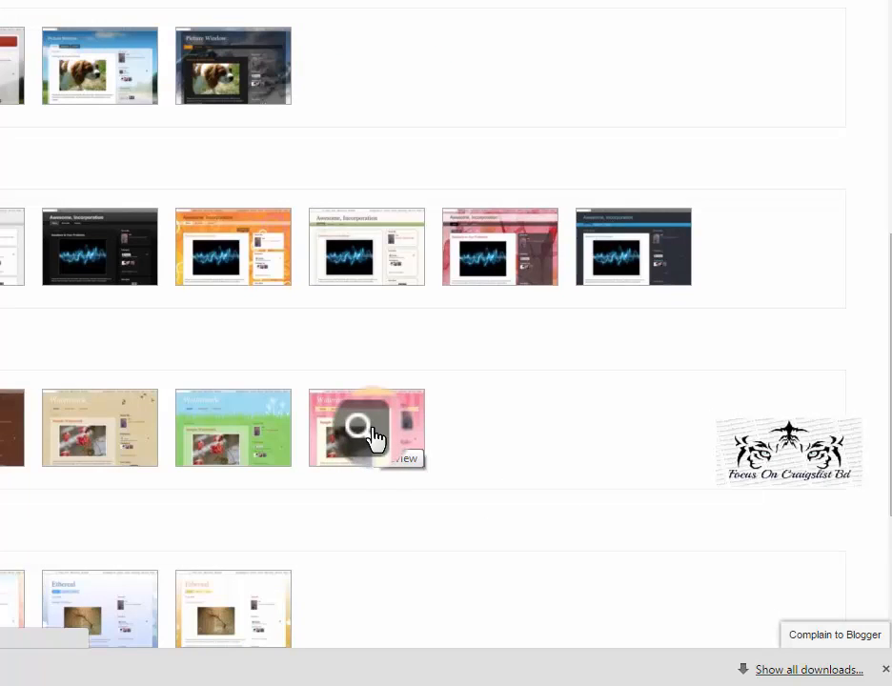
Step: Reload the live blog and review the applied template from the header down to the footer
key("ctrl+Tab")
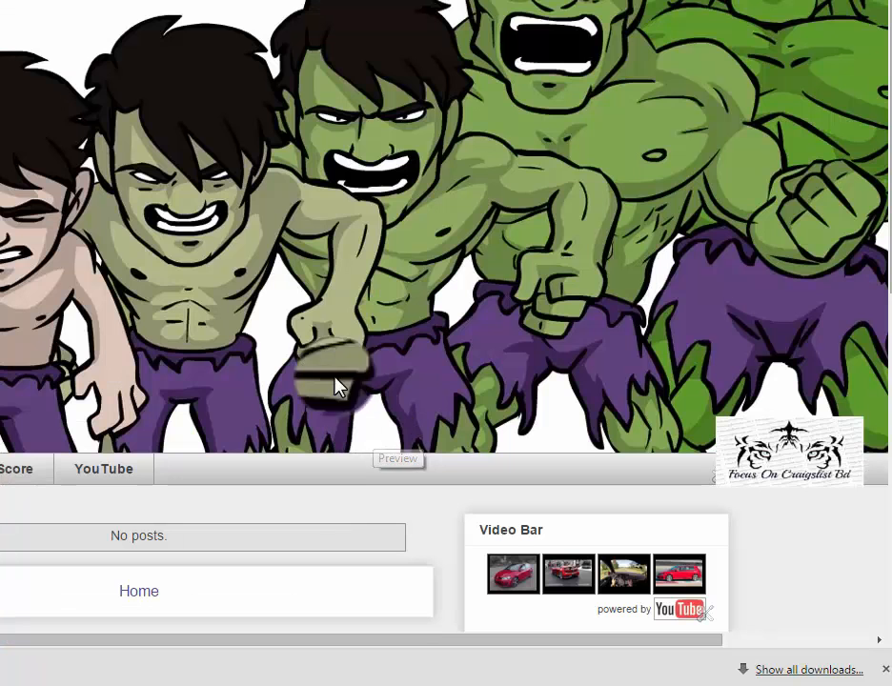
right_click(24, 7)
left_click(60, 65)
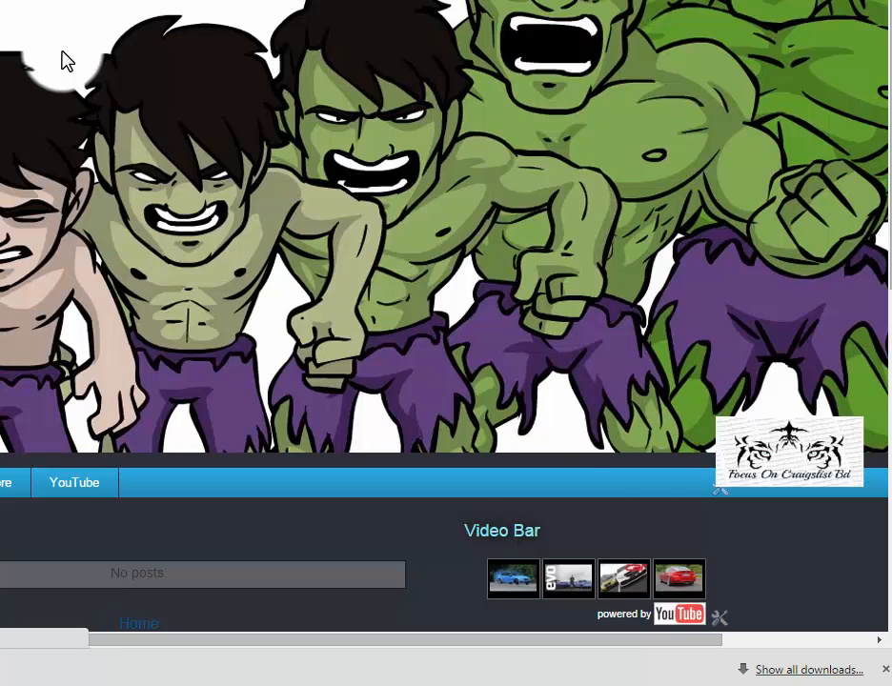
scroll(67, 61, "down", 5)
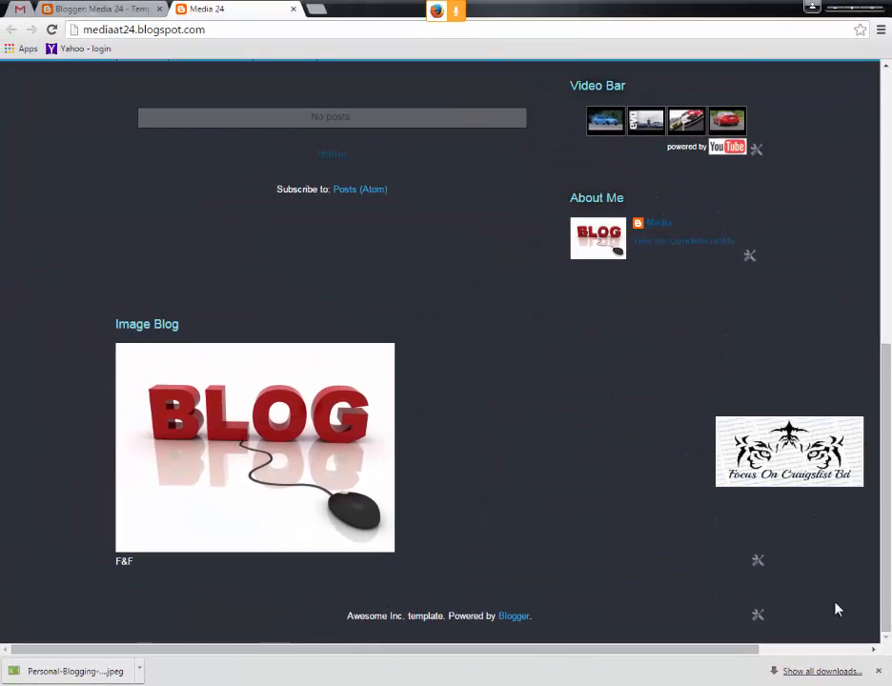
left_click(874, 670)
scroll(484, 538, "up", 8)
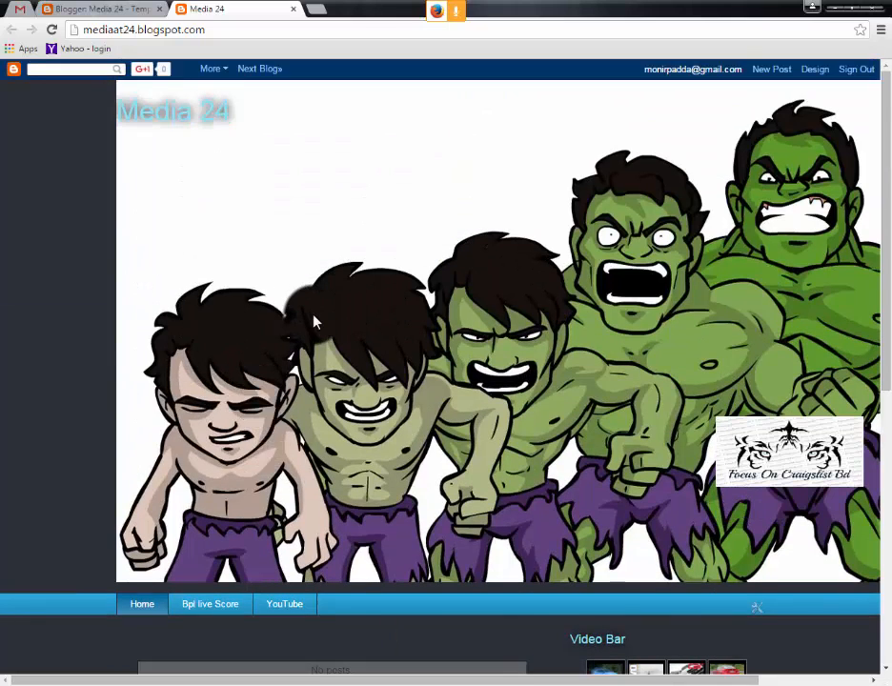
scroll(314, 319, "down", 1)
scroll(317, 323, "up", 1)
scroll(317, 323, "down", 4)
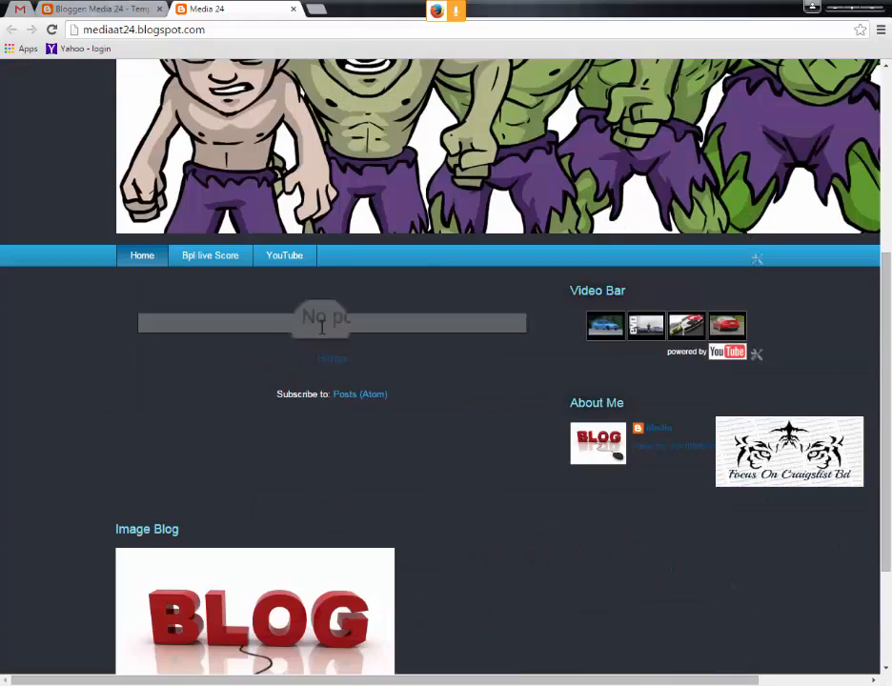
scroll(323, 370, "up", 2)
scroll(164, 134, "down", 3)
Step: Return to the Template page, preview the black Awesome Inc. template and apply it to the blog
left_click(117, 9)
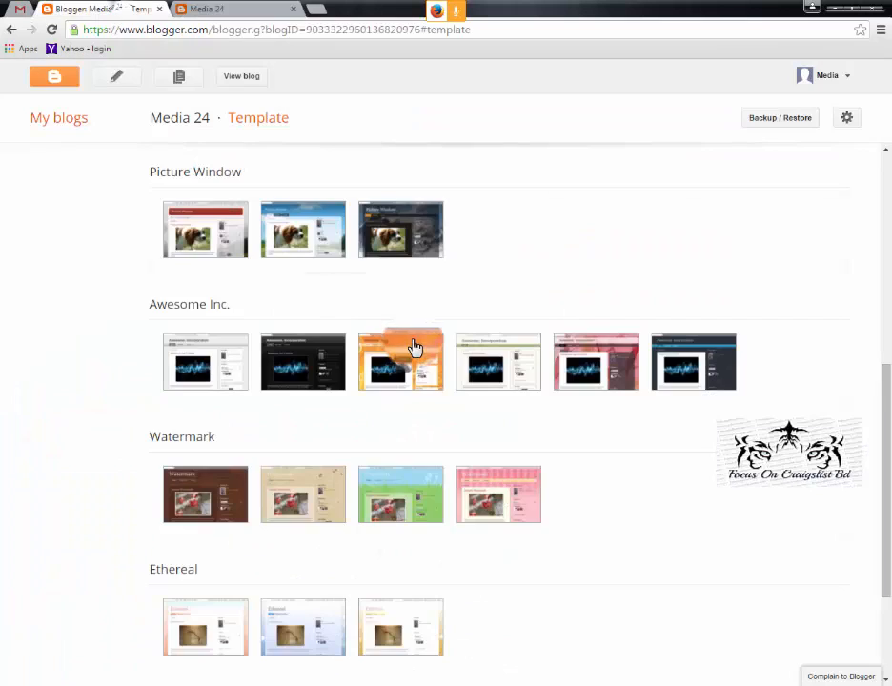
left_click(331, 378)
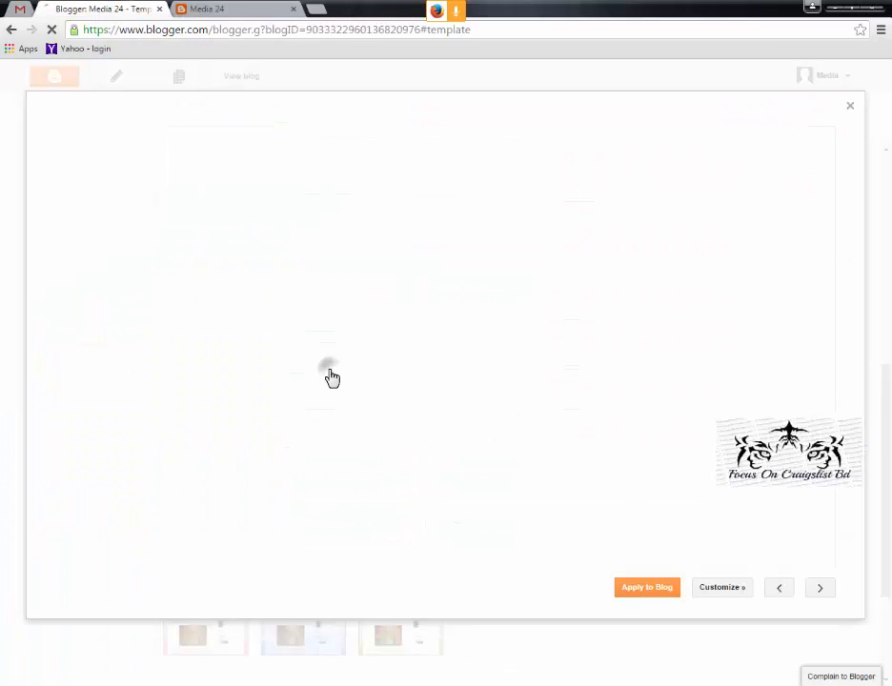
scroll(330, 378, "down", 8)
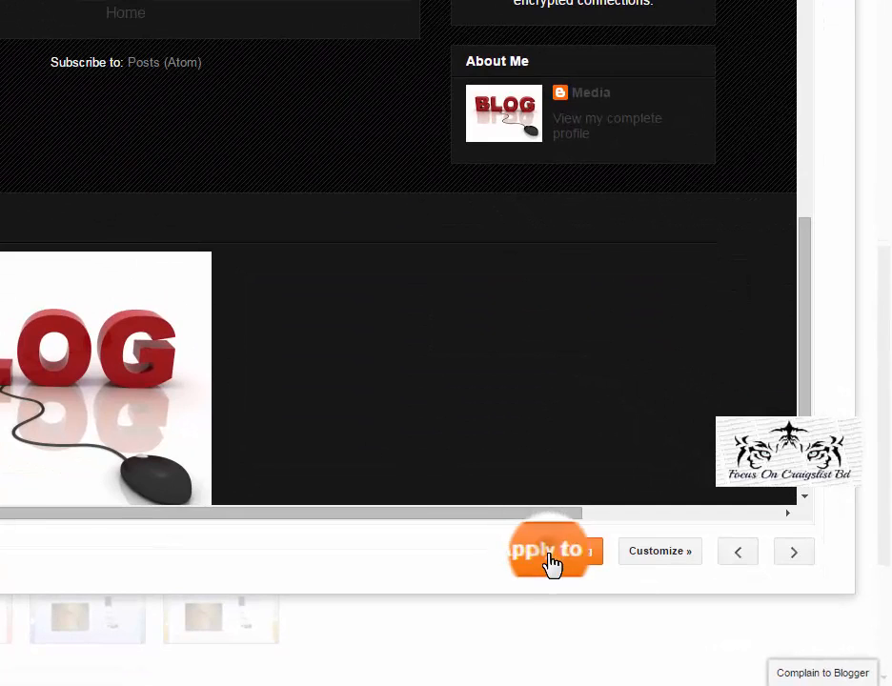
left_click(551, 562)
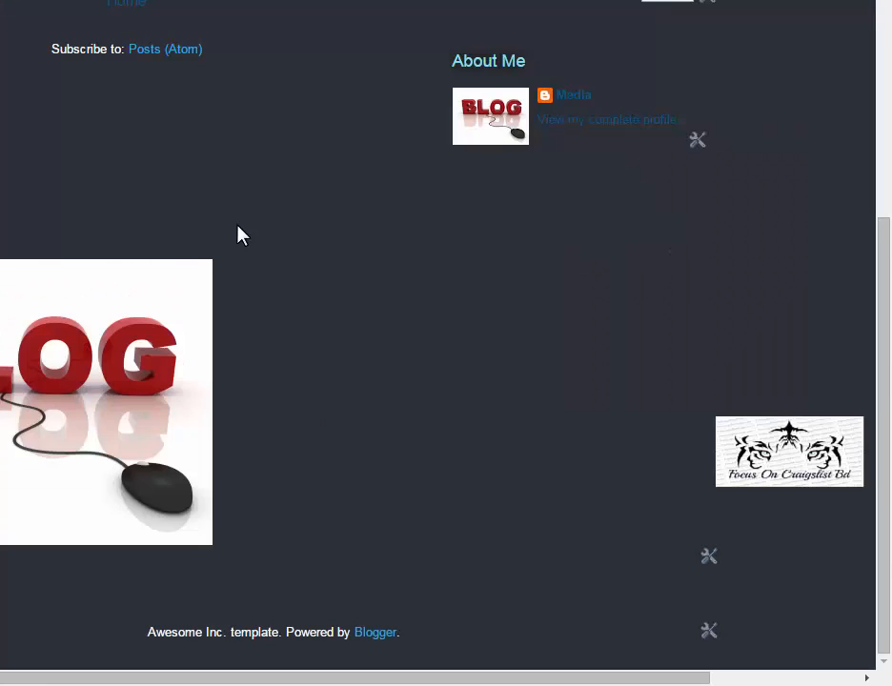
Step: Reload the live blog and review the black Awesome Inc. template from the header down to the footer
right_click(238, 229)
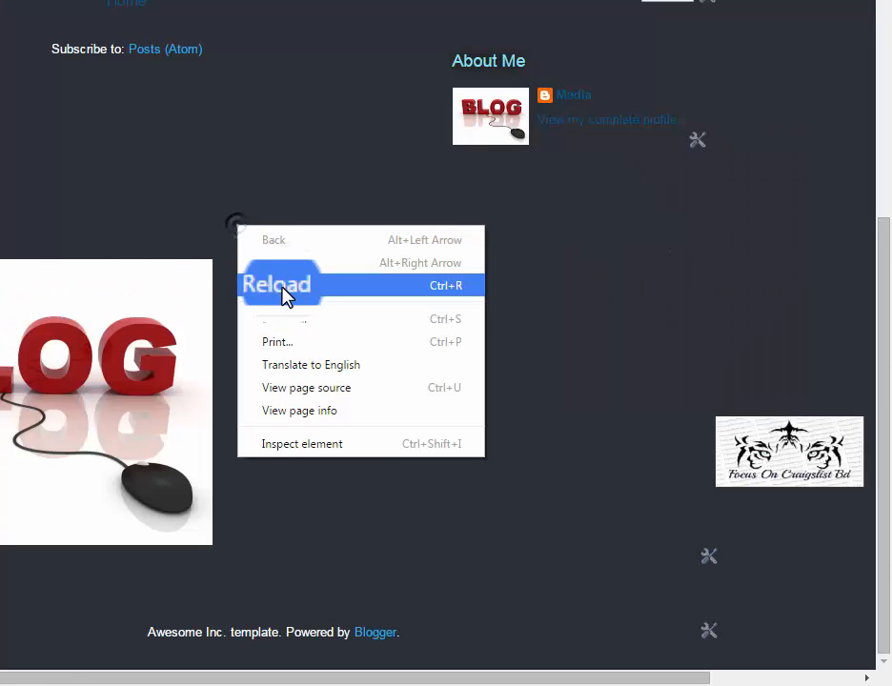
left_click(285, 295)
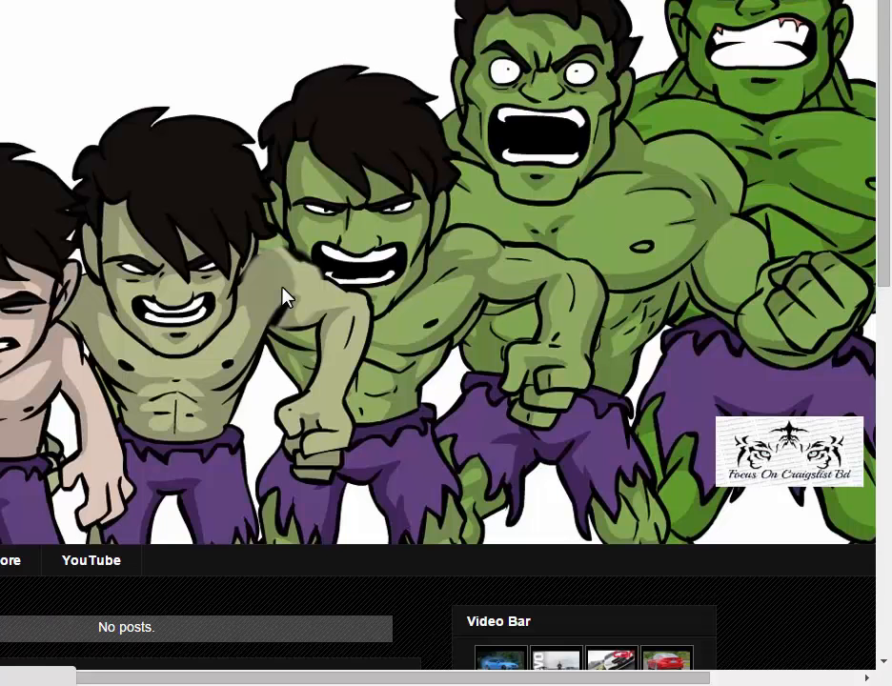
scroll(275, 293, "up", 7)
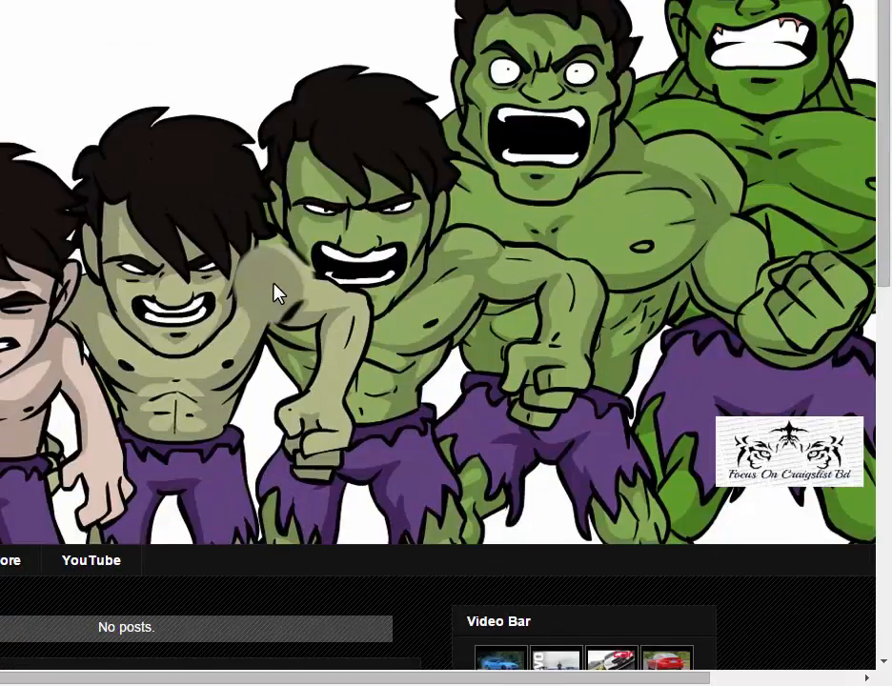
scroll(42, 100, "down", 7)
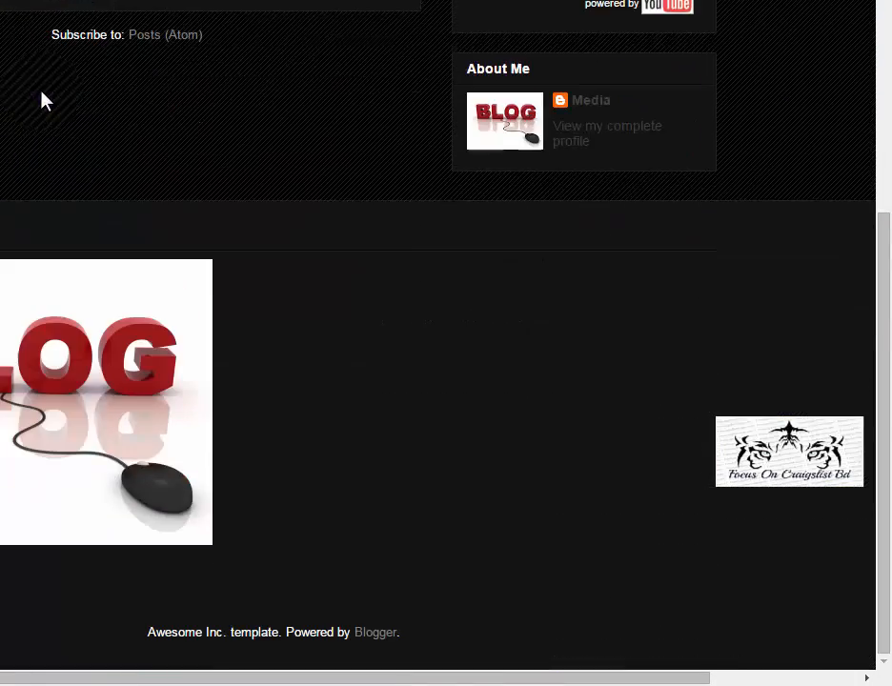
scroll(43, 100, "up", 7)
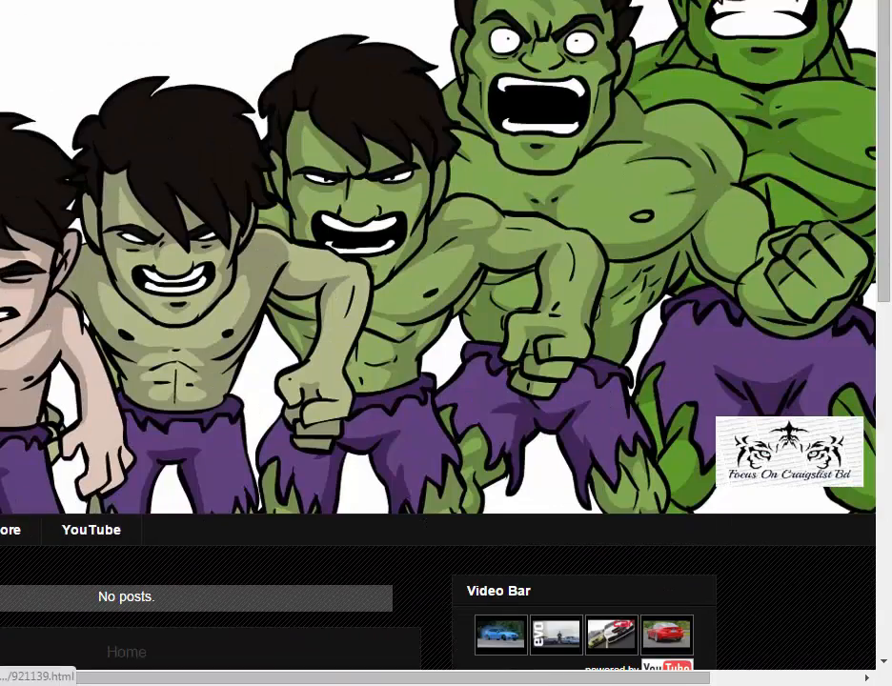
scroll(148, 541, "down", 4)
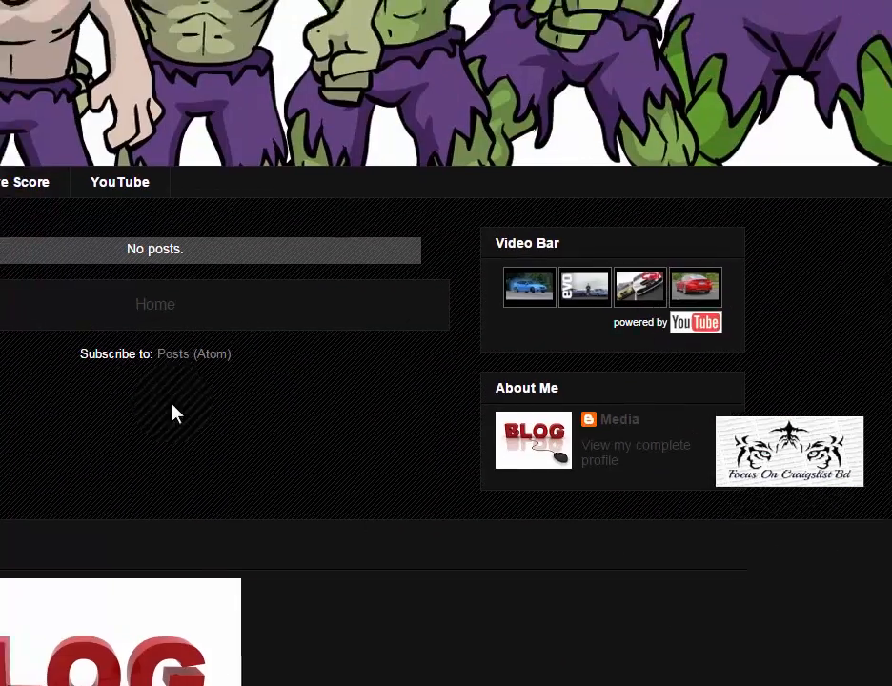
scroll(149, 386, "up", 4)
Step: Return to the Template page, preview the dark grey Simple template and apply it to the blog
left_click(65, 12)
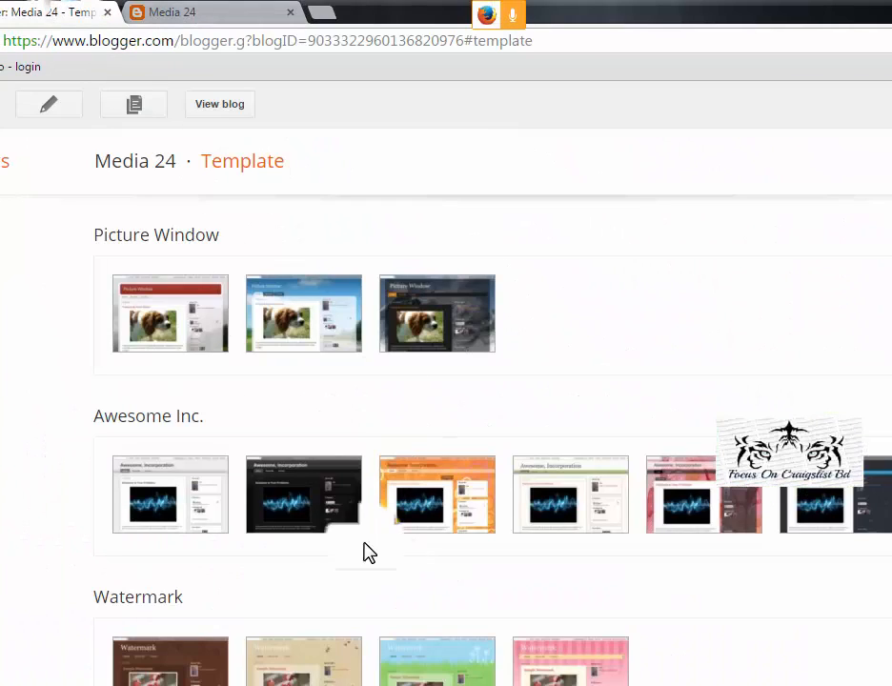
scroll(352, 520, "up", 1)
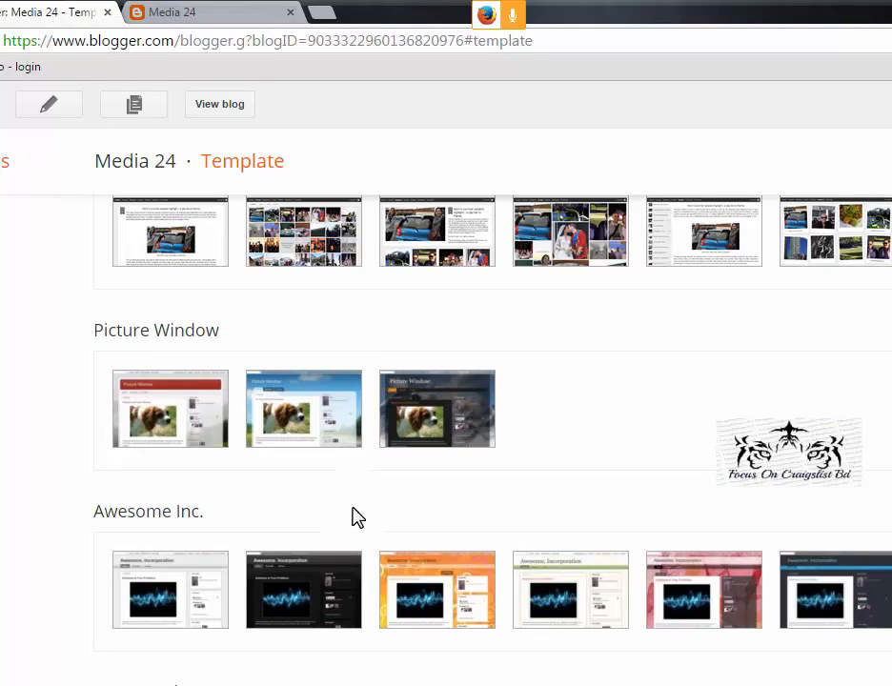
scroll(357, 518, "up", 2)
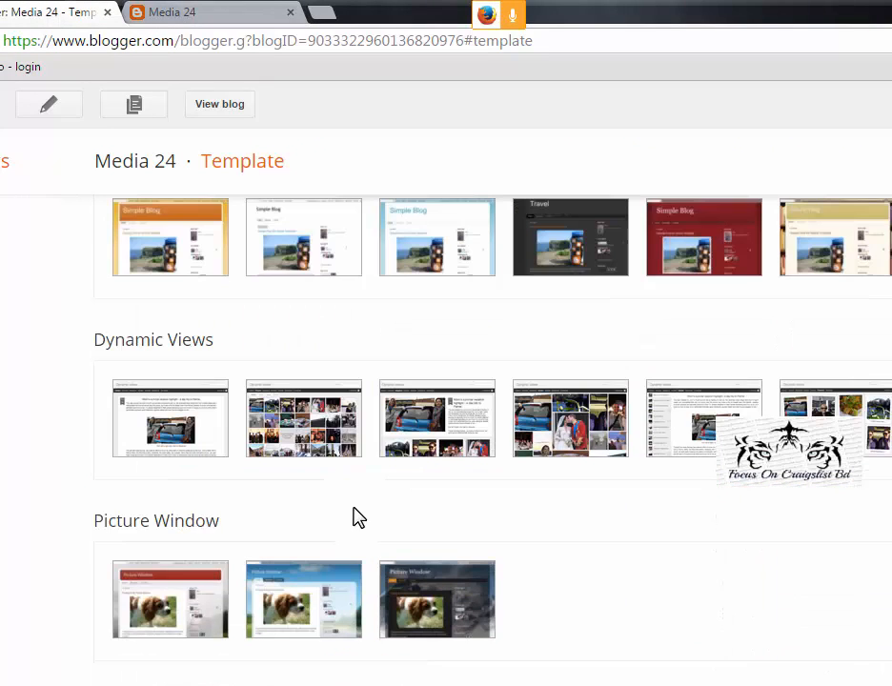
left_click(566, 259)
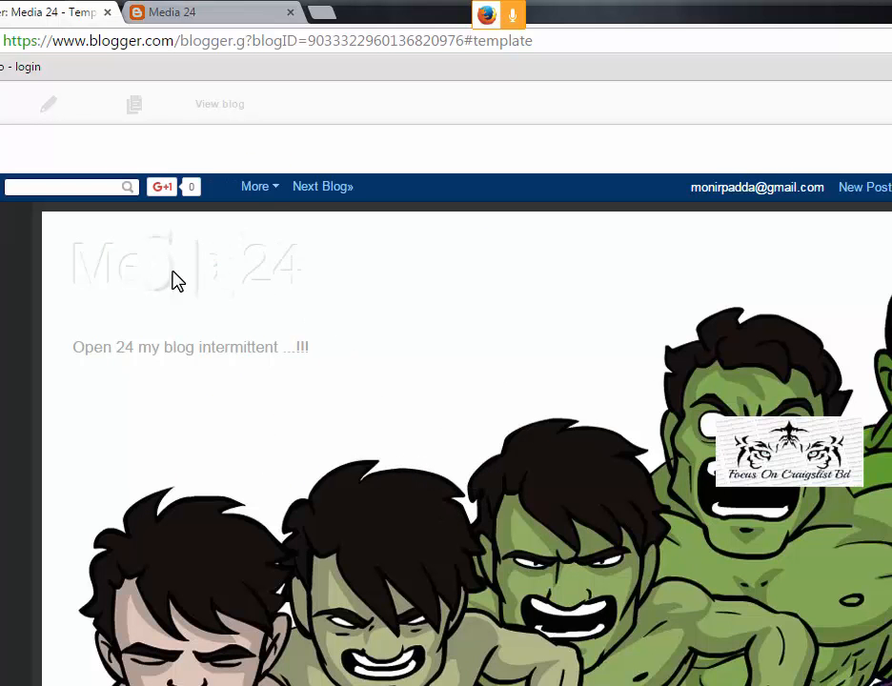
scroll(389, 434, "down", 8)
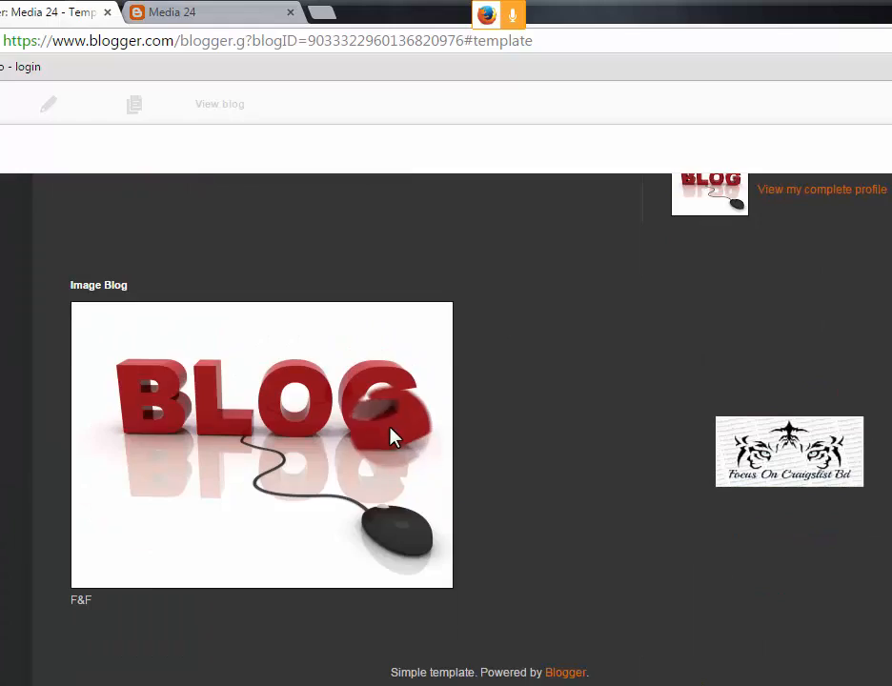
scroll(391, 436, "up", 6)
scroll(394, 439, "up", 3)
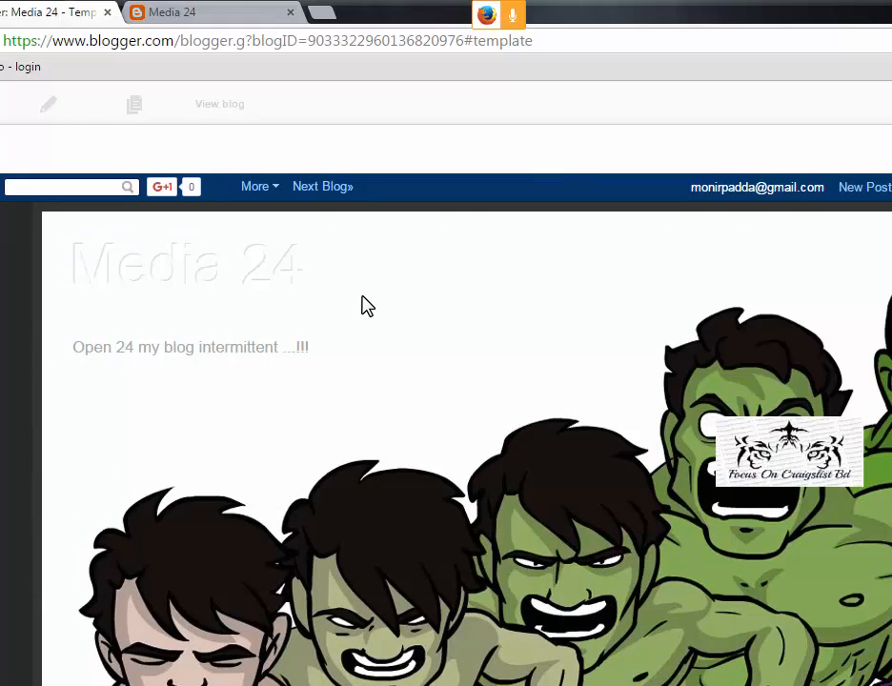
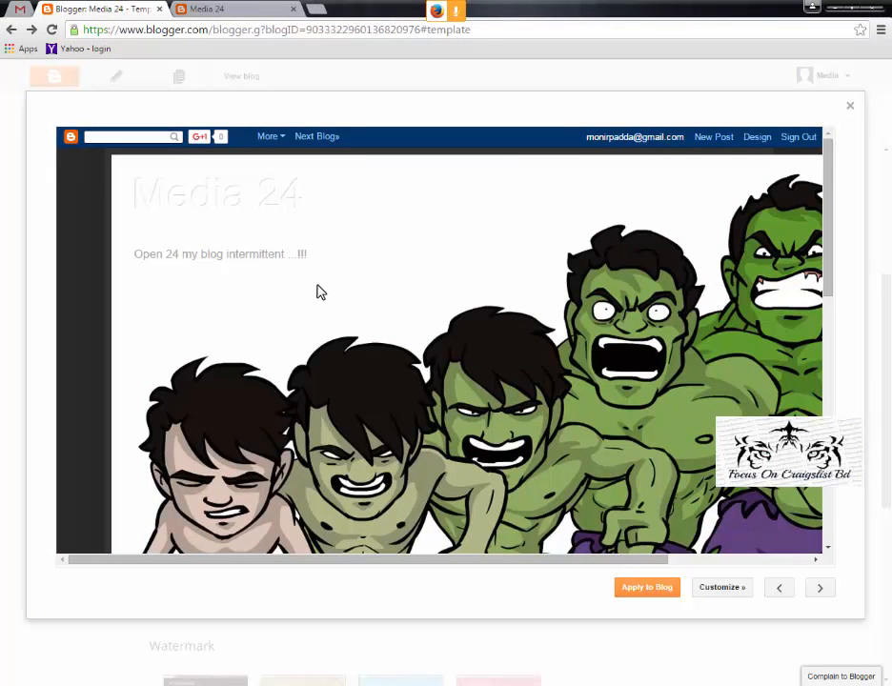
left_click(654, 587)
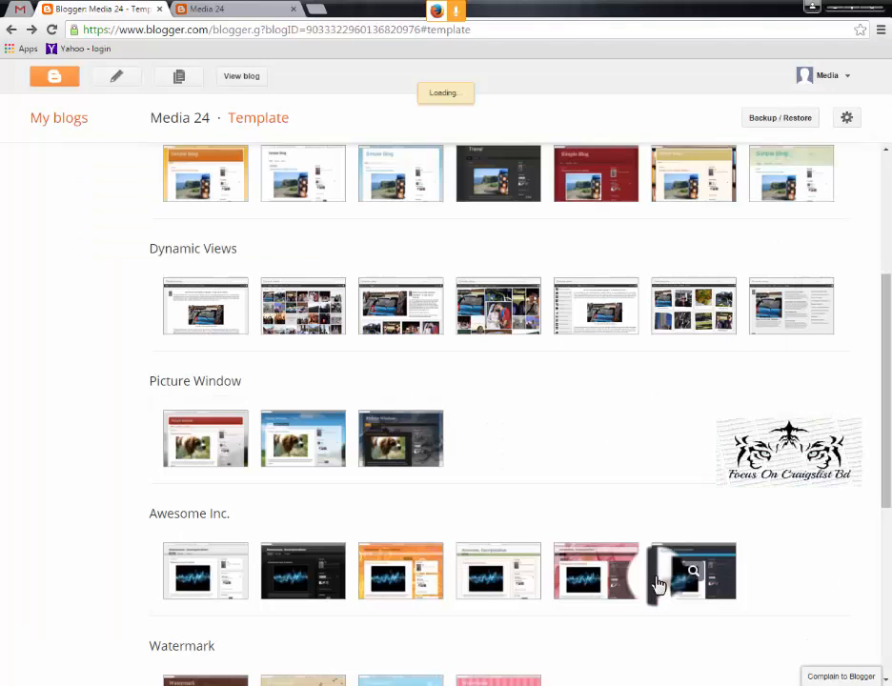
Step: Preview the dark red Simple template down to its footer and apply it to the blog
left_click(579, 195)
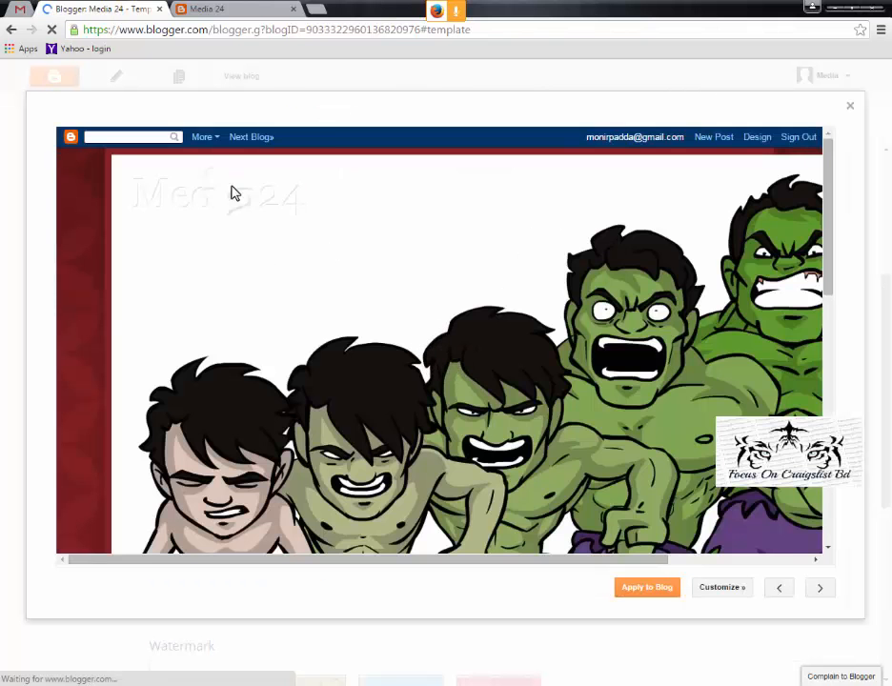
scroll(350, 330, "down", 3)
scroll(350, 329, "down", 5)
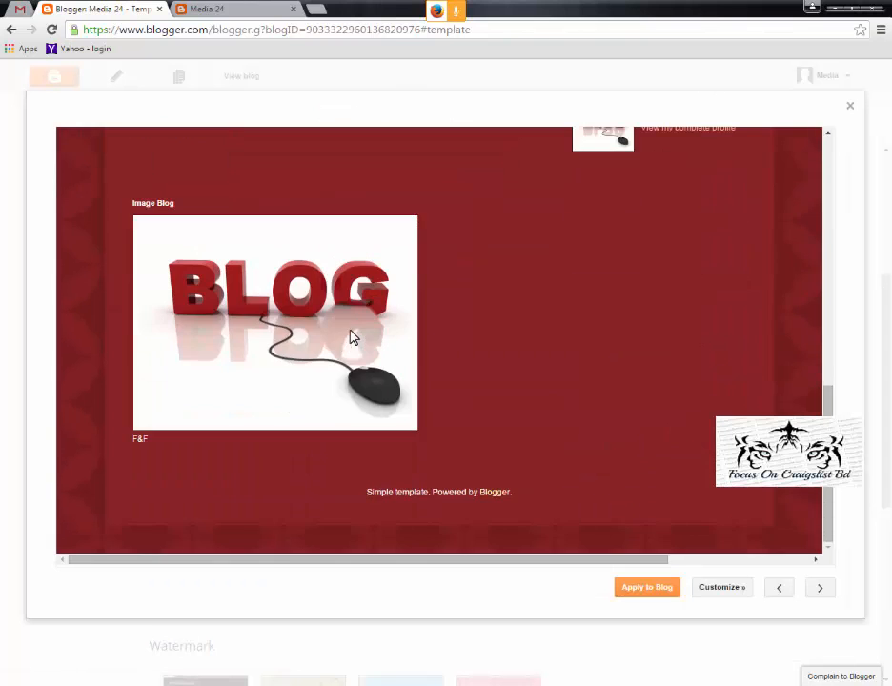
scroll(354, 339, "up", 10)
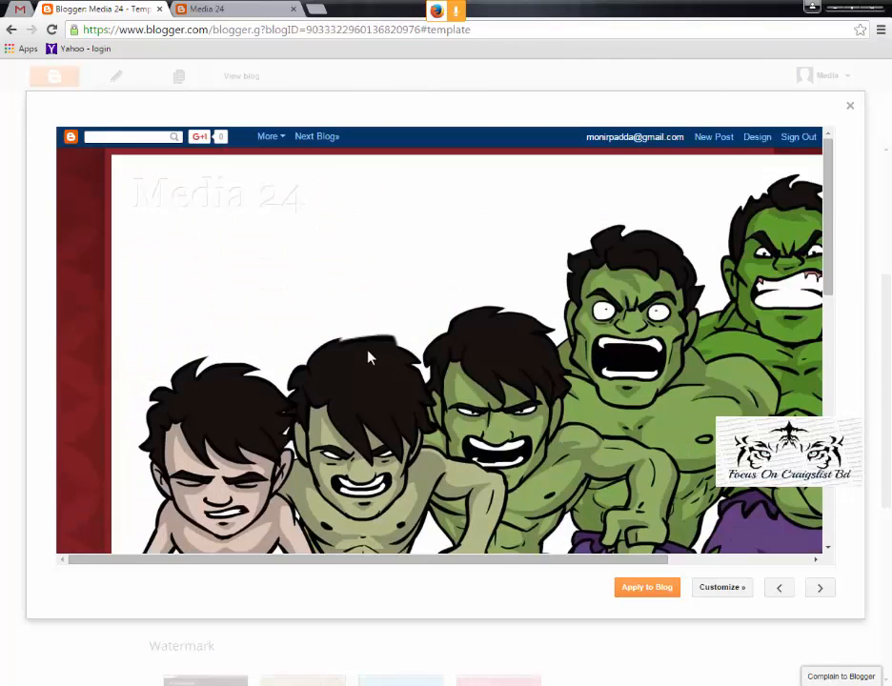
scroll(371, 354, "down", 1)
scroll(524, 486, "down", 3)
left_click(647, 589)
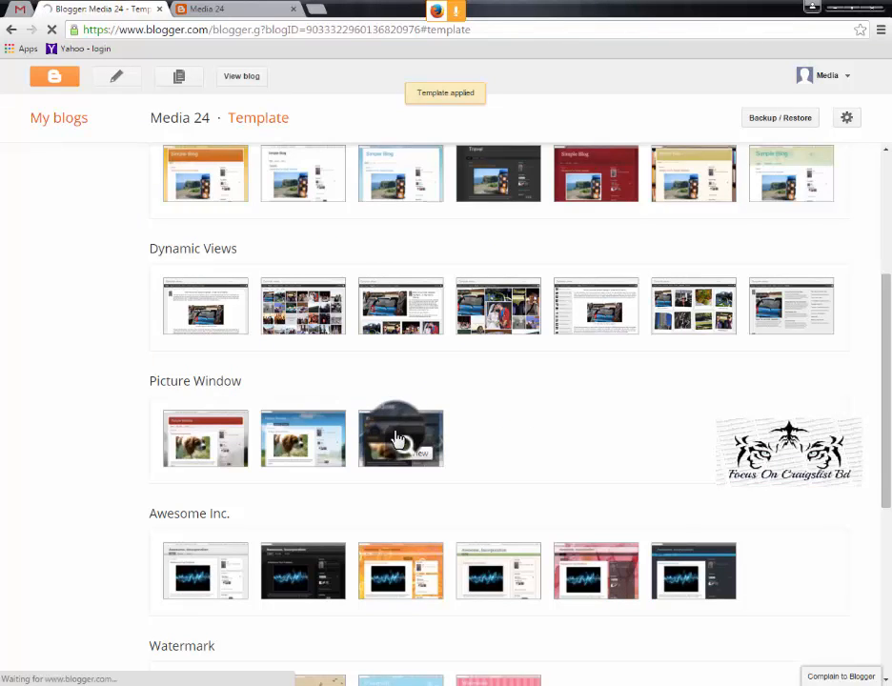
Step: Reload the live blog and highlight the header's title and description to check their legibility
key("ctrl+Tab")
right_click(274, 219)
left_click(323, 262)
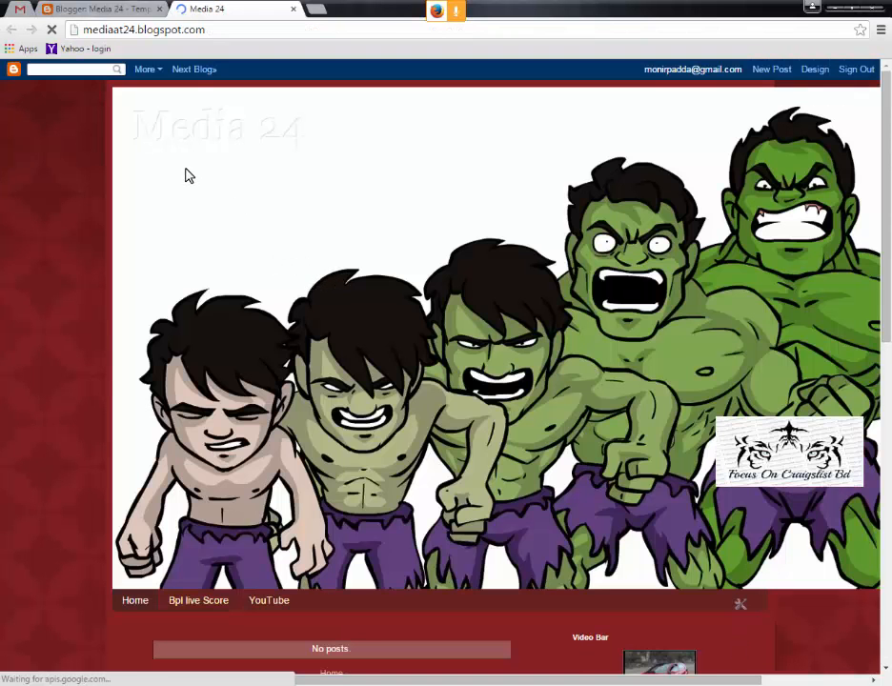
left_click_drag(132, 133, 313, 128)
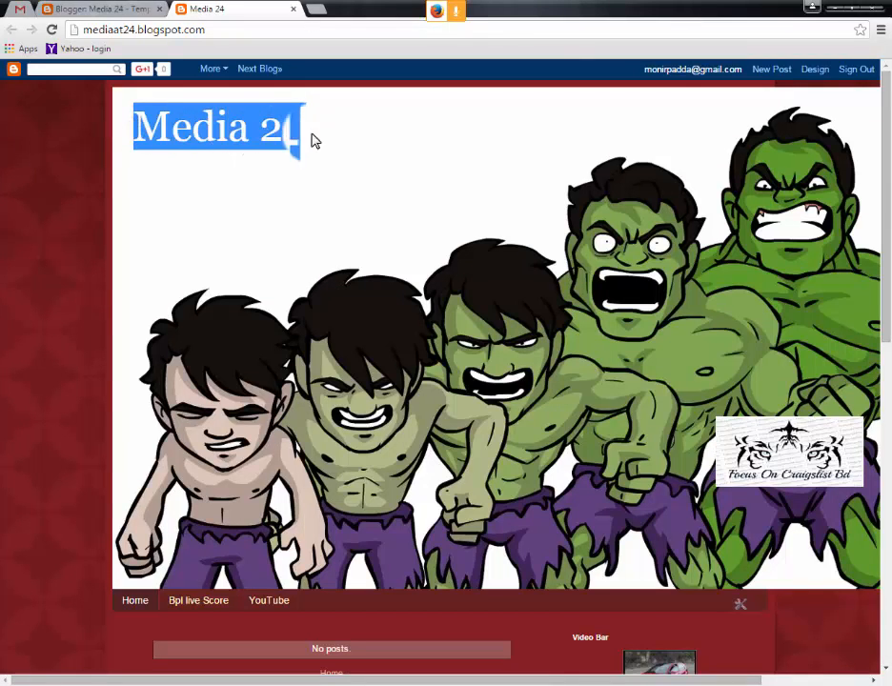
left_click_drag(127, 183, 329, 197)
left_click(307, 204)
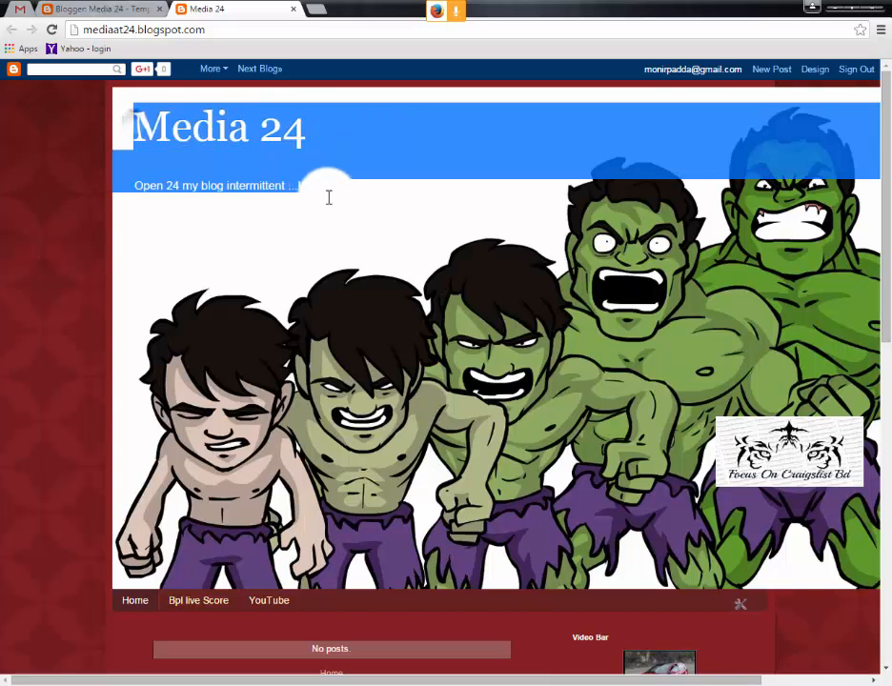
Step: Return to the Template page, customize the live template and open the Template Designer's advanced settings
left_click(124, 10)
scroll(299, 350, "up", 3)
left_click(204, 347)
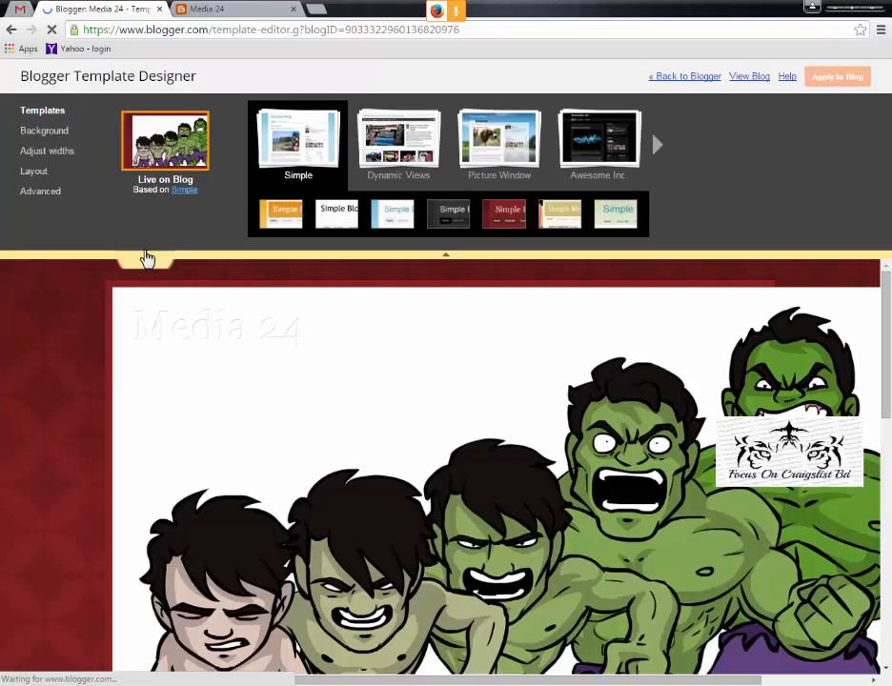
left_click(46, 195)
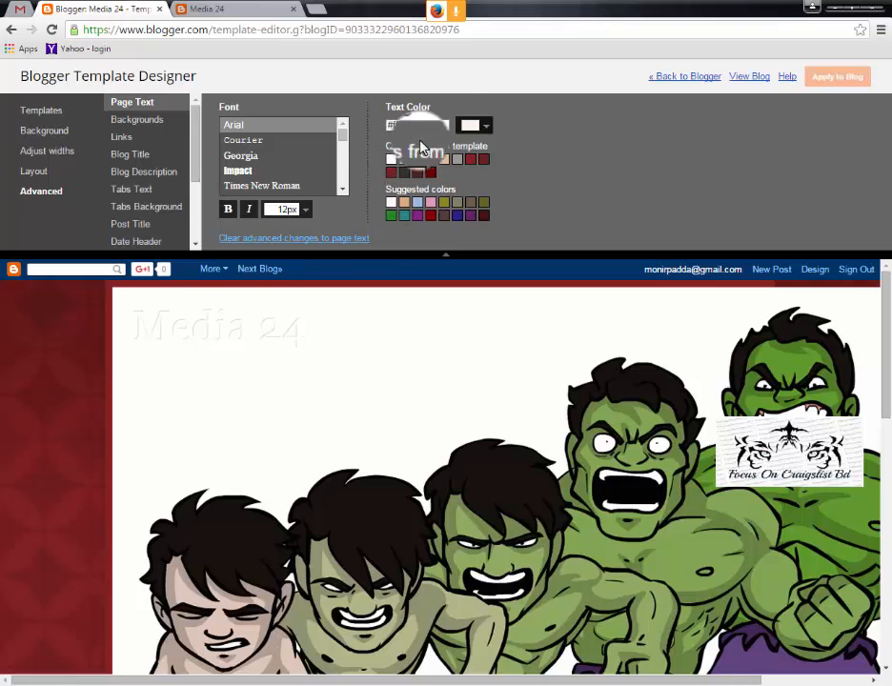
Step: Set the page text color to bright blue #00cffc and its font to Impact
left_click(474, 127)
left_click_drag(524, 193, 533, 232)
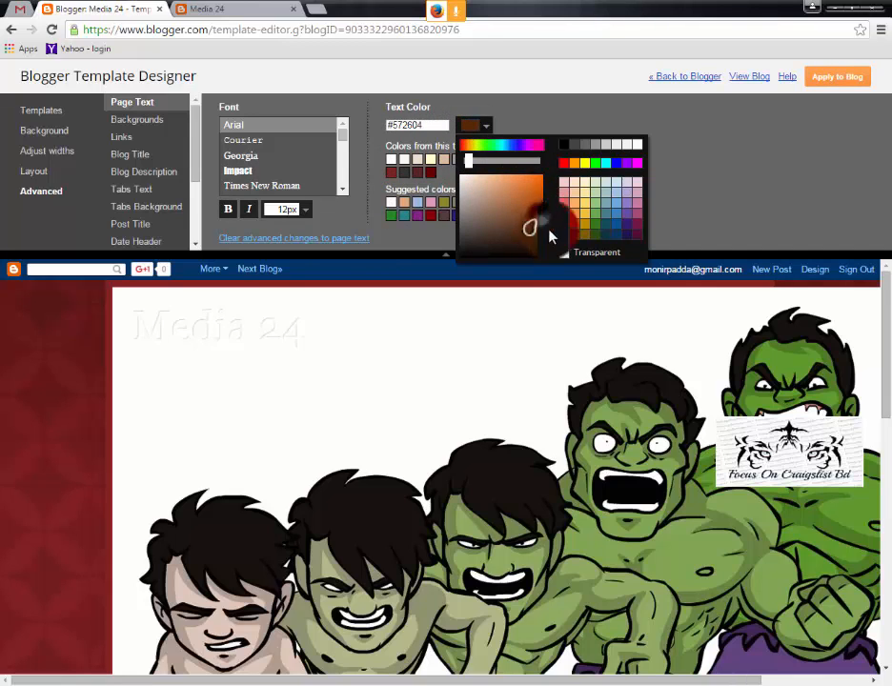
left_click(608, 214)
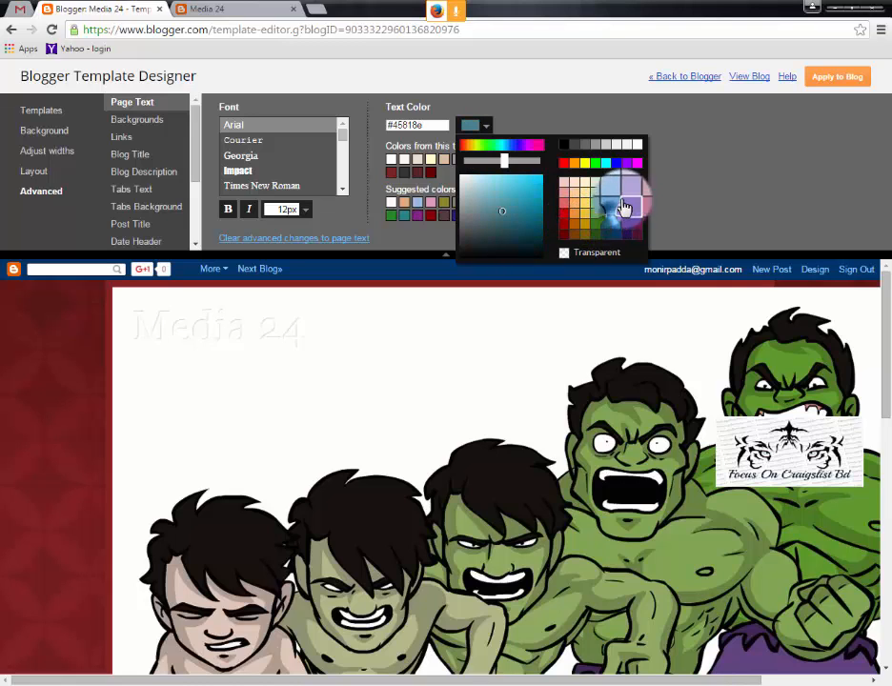
left_click_drag(539, 190, 544, 175)
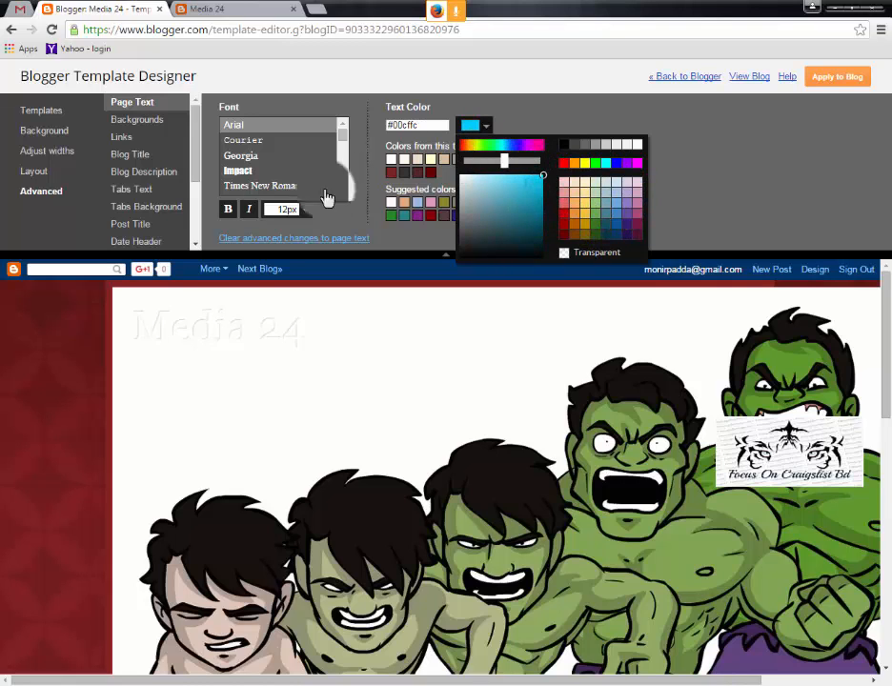
left_click(268, 172)
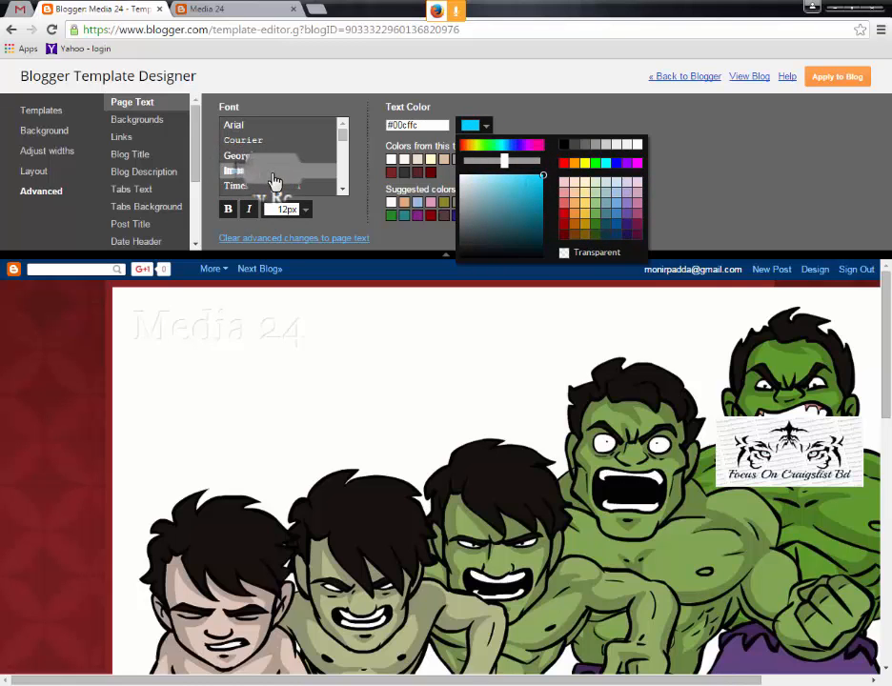
Step: Try grey, blue and orange for the blog title, and set its color to red #cc0000
left_click(131, 154)
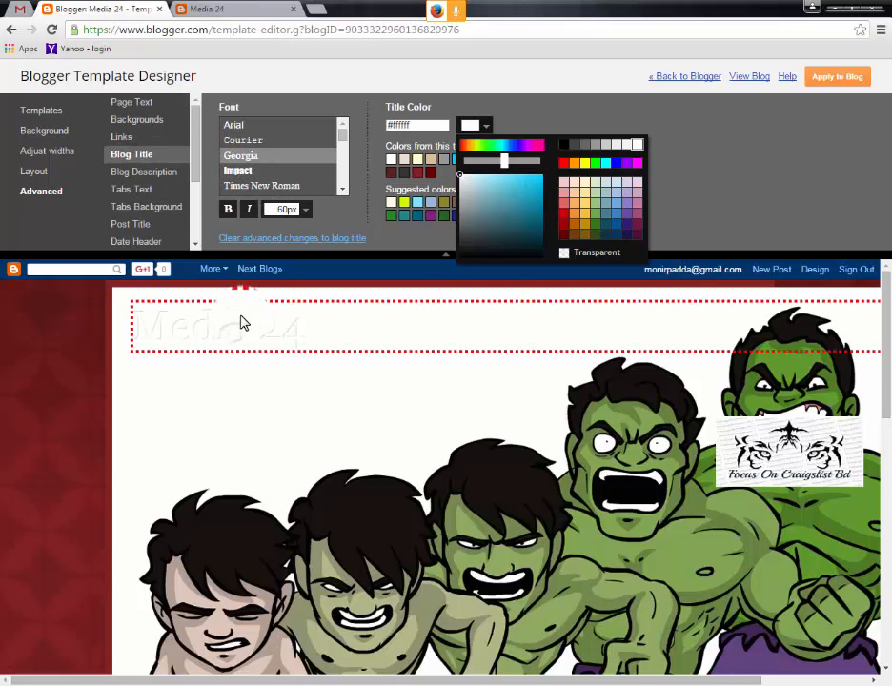
left_click_drag(519, 179, 460, 191)
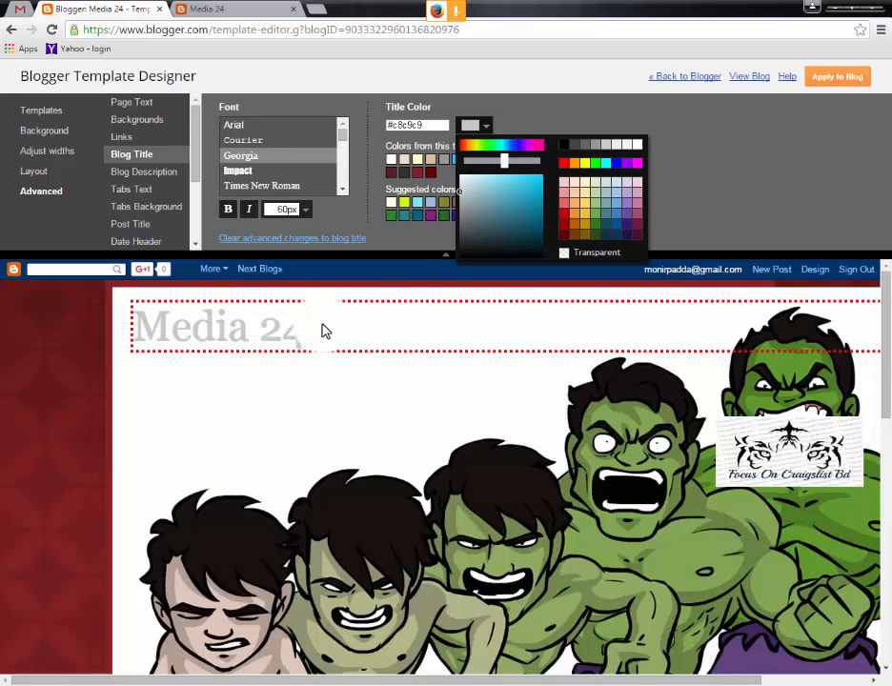
left_click(531, 190)
left_click_drag(538, 186, 540, 186)
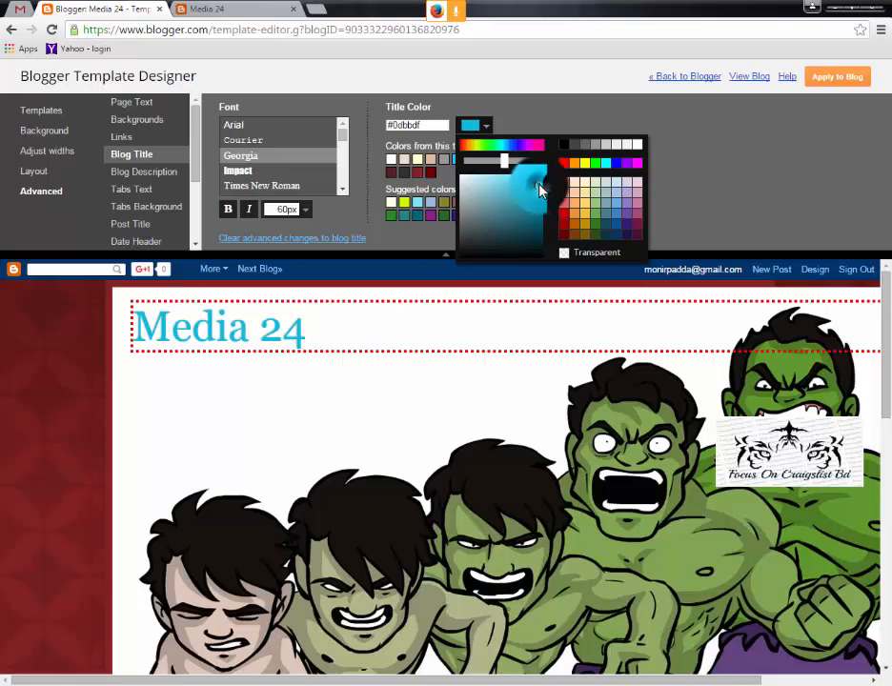
left_click(570, 221)
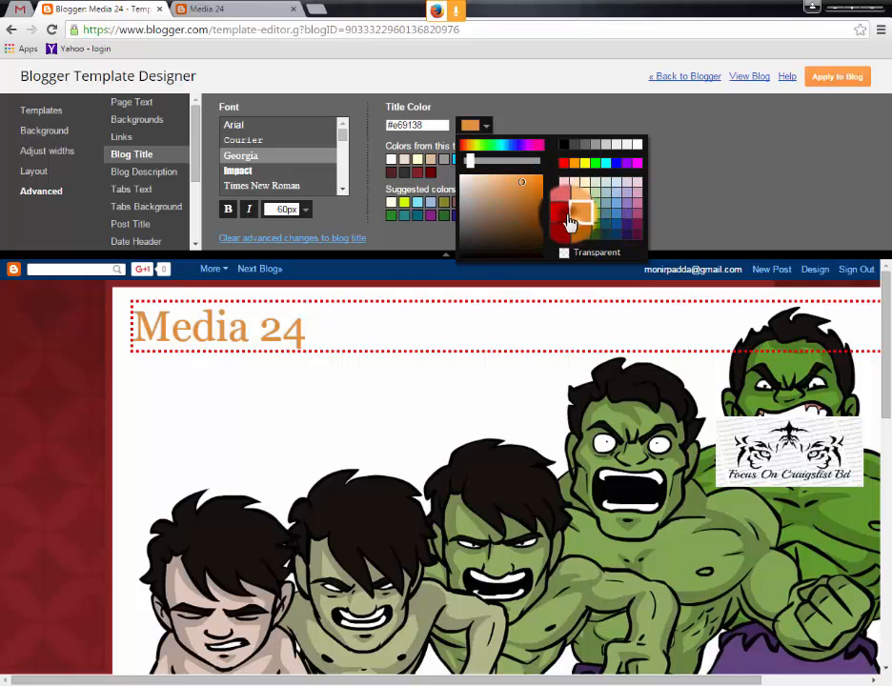
left_click(569, 221)
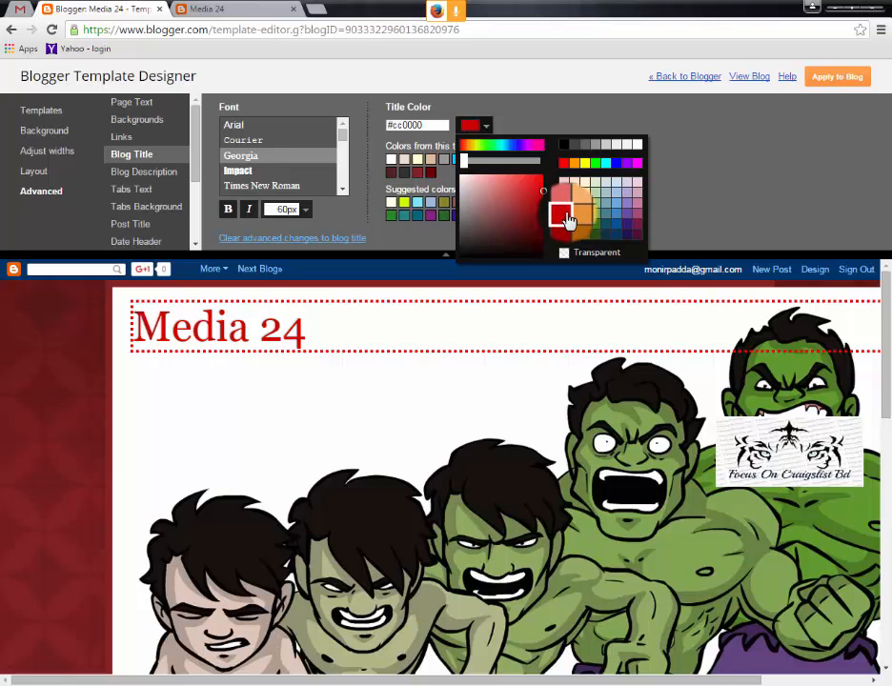
Step: Try Impact, IM Fell French Canon SC and several other fonts from the list on the blog title
left_click(307, 179)
scroll(308, 179, "down", 4)
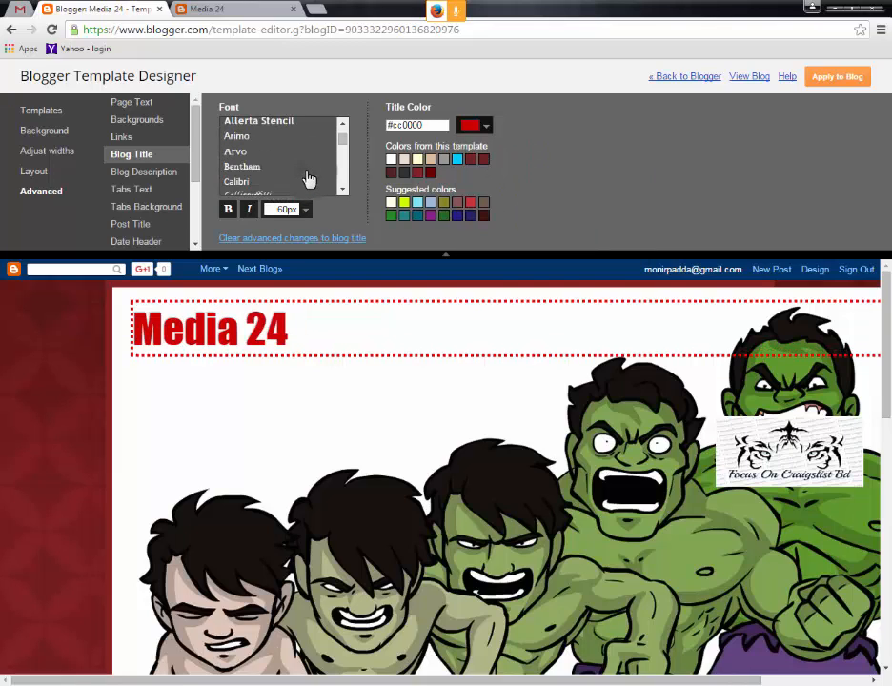
left_click(308, 178)
scroll(308, 179, "down", 1)
left_click(308, 177)
scroll(308, 179, "down", 1)
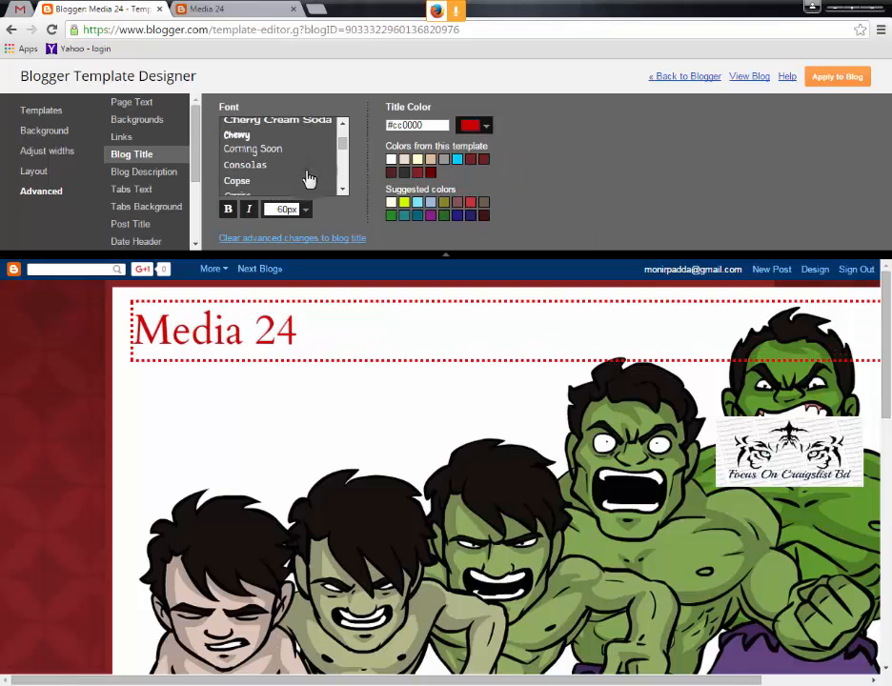
left_click(308, 177)
scroll(308, 179, "down", 1)
left_click(308, 178)
scroll(308, 179, "down", 1)
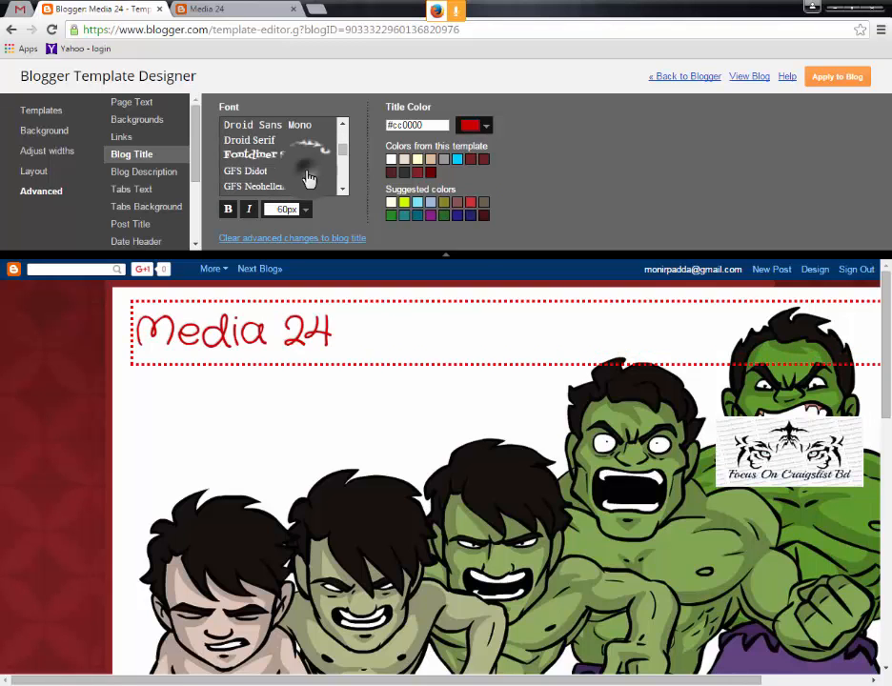
left_click(308, 177)
scroll(308, 179, "down", 1)
left_click(308, 177)
scroll(308, 179, "down", 1)
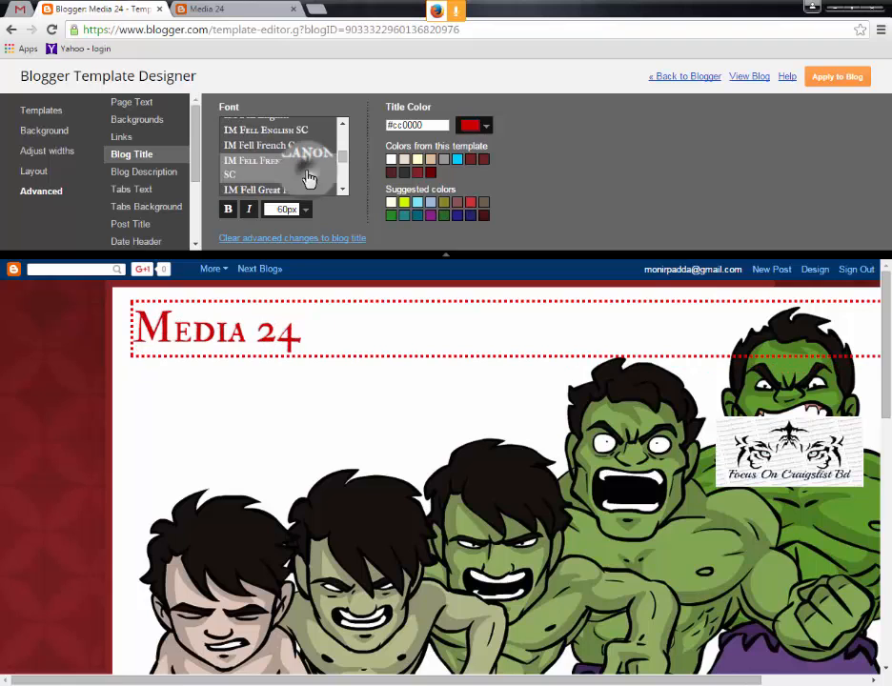
left_click(308, 178)
scroll(308, 179, "down", 1)
left_click(308, 178)
scroll(308, 178, "down", 8)
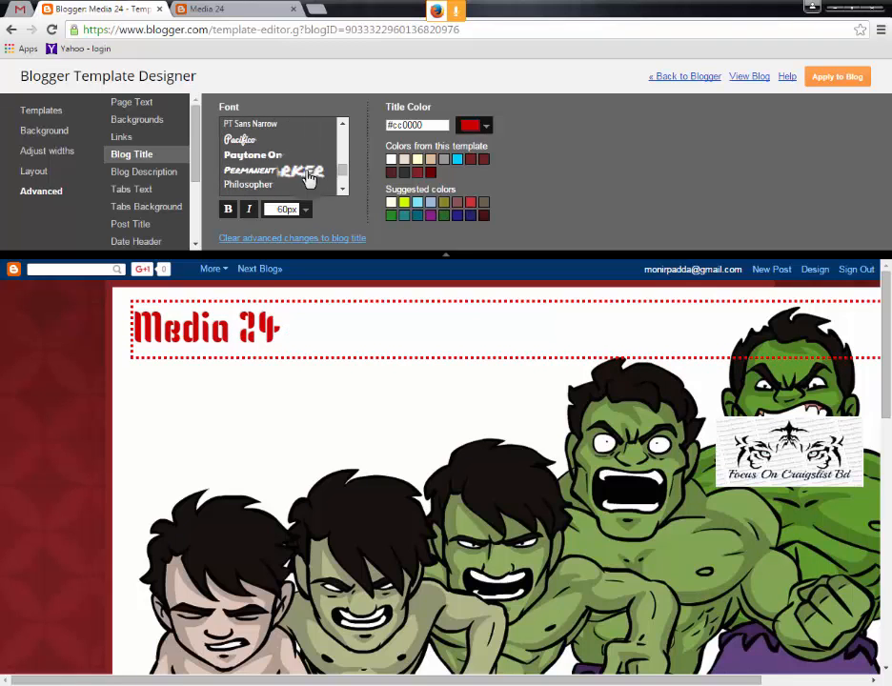
Step: Compare Paytone One with Permanent Marker for the blog title and set its font to Permanent Marker
left_click(308, 177)
left_click(301, 158)
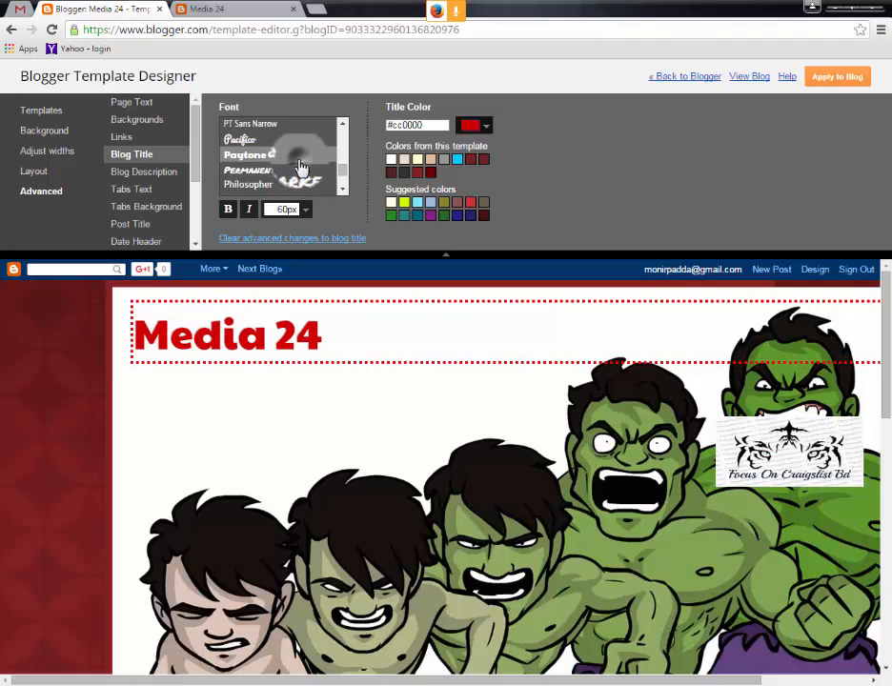
left_click(298, 171)
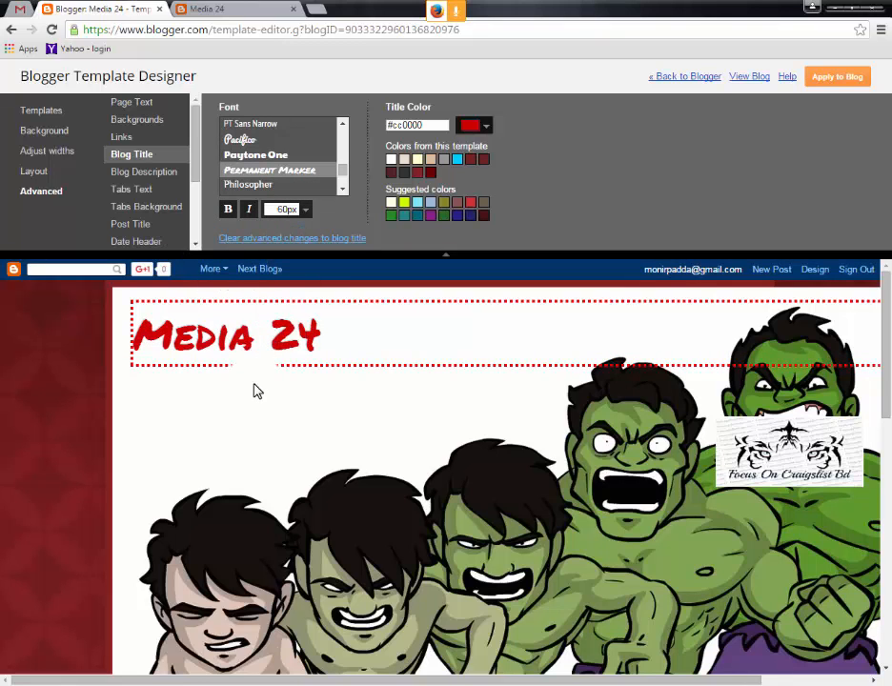
Step: Set the blog description's color to dark grey #333333
left_click(155, 174)
scroll(271, 276, "down", 2)
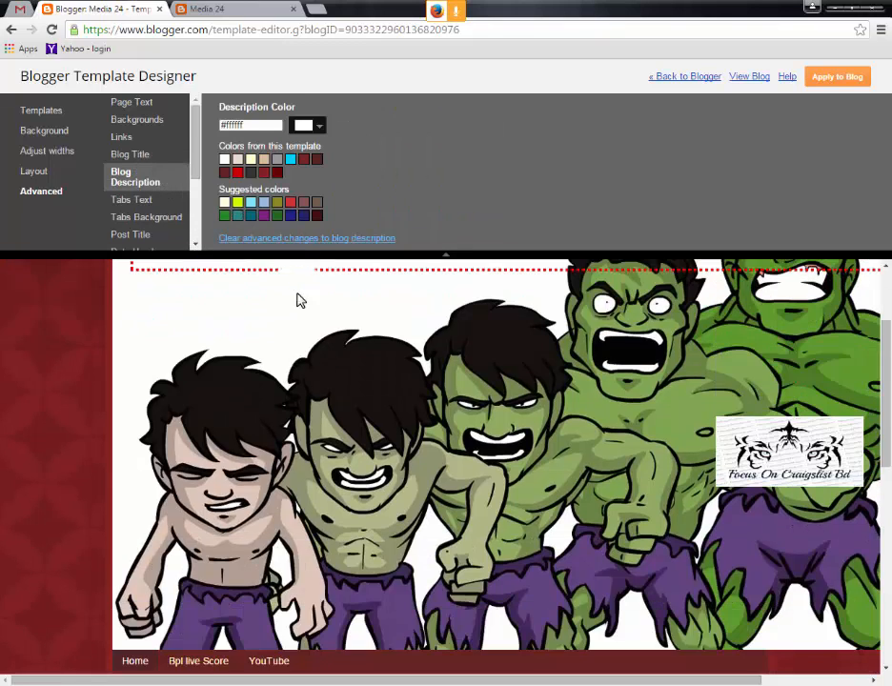
scroll(303, 324, "up", 1)
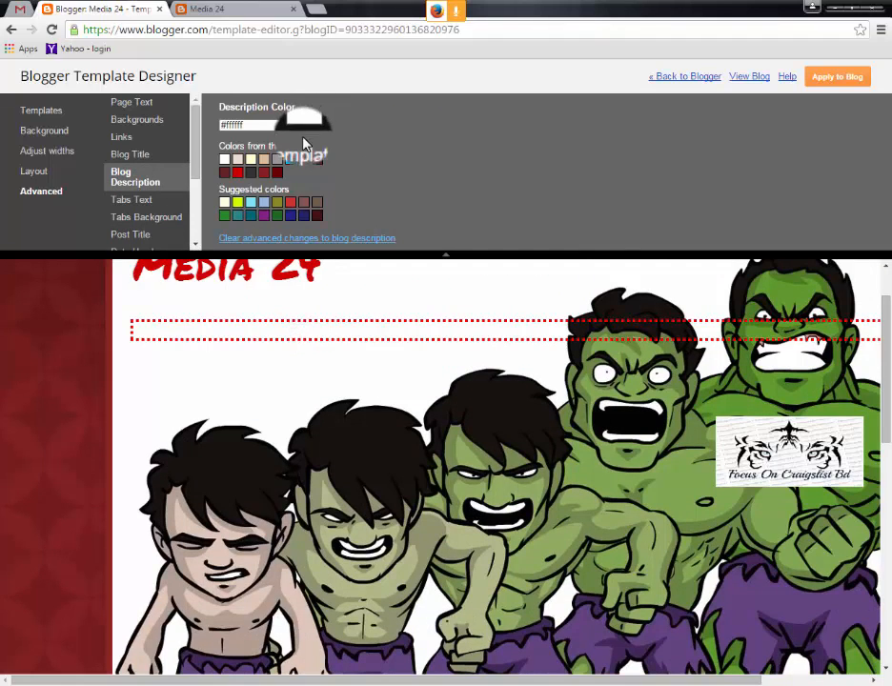
left_click(237, 172)
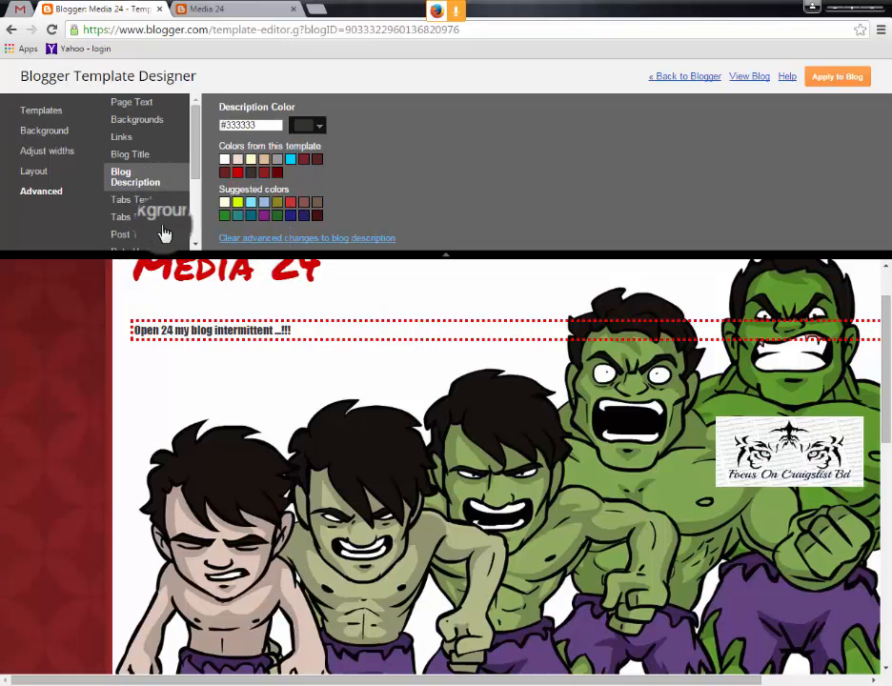
Step: Set the font of the blog's tabs text to Chewy
left_click(133, 201)
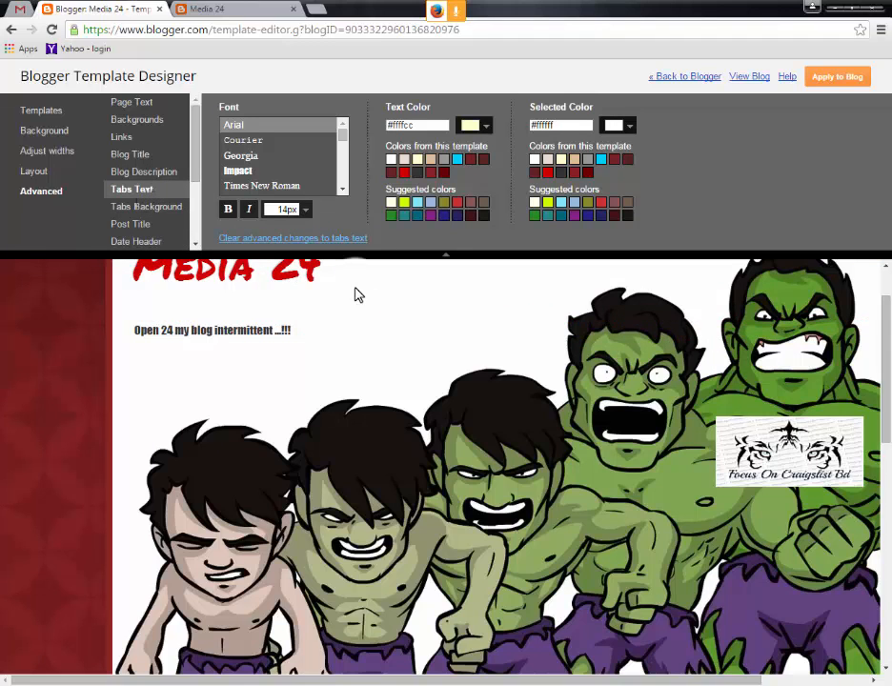
scroll(355, 295, "down", 5)
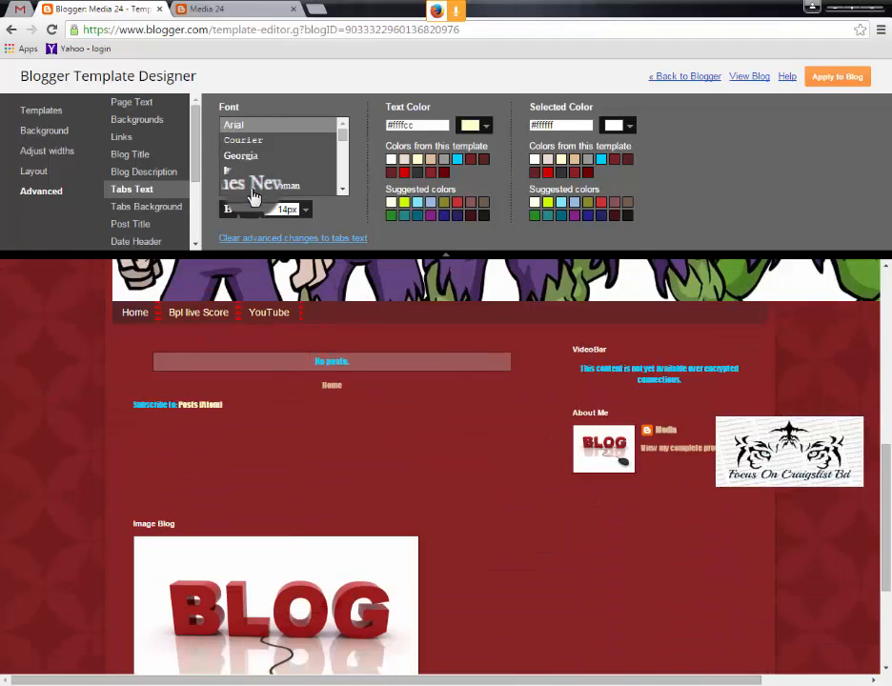
scroll(274, 167, "down", 6)
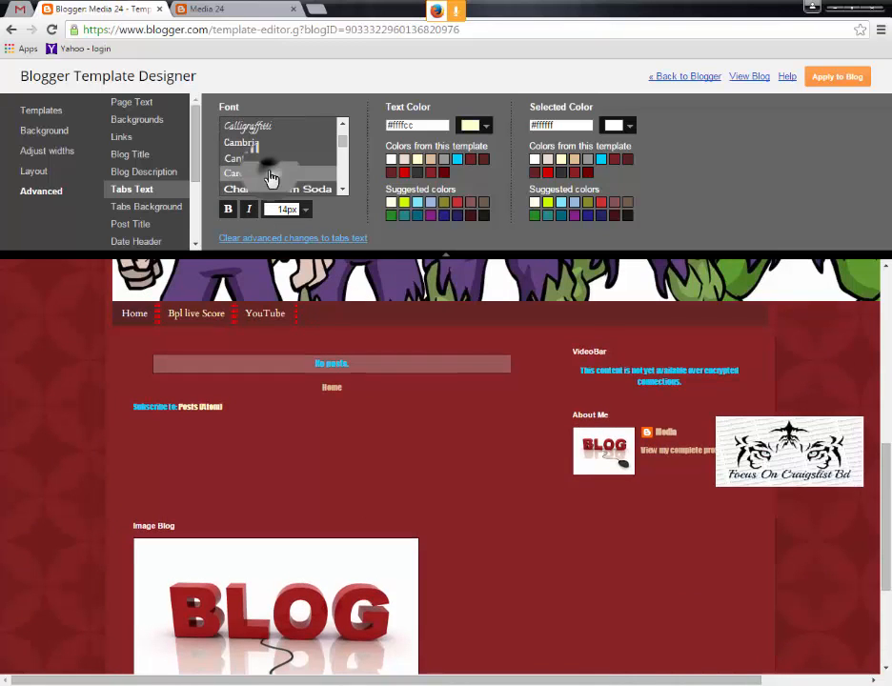
scroll(271, 176, "down", 2)
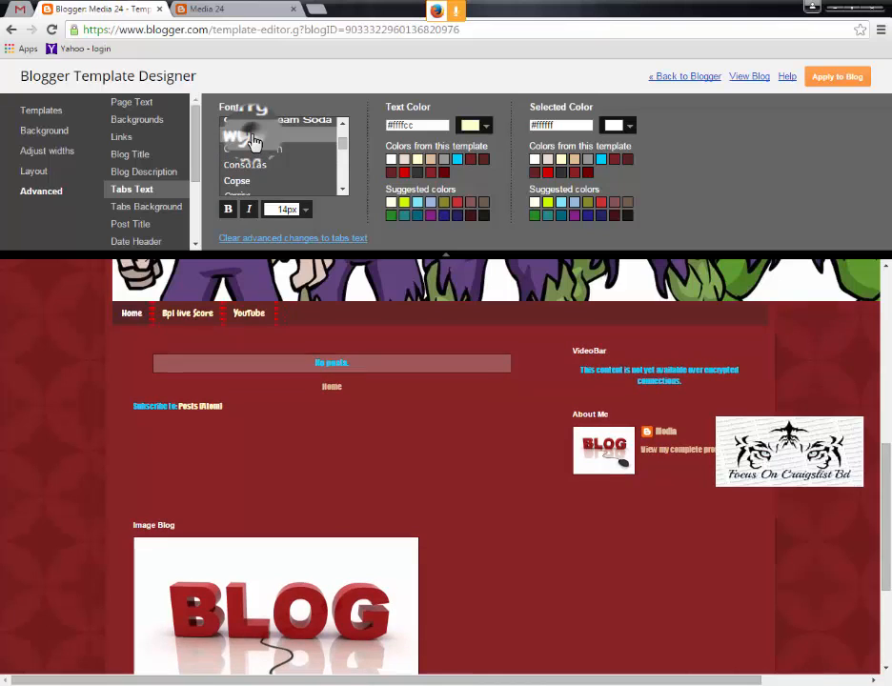
left_click(253, 139)
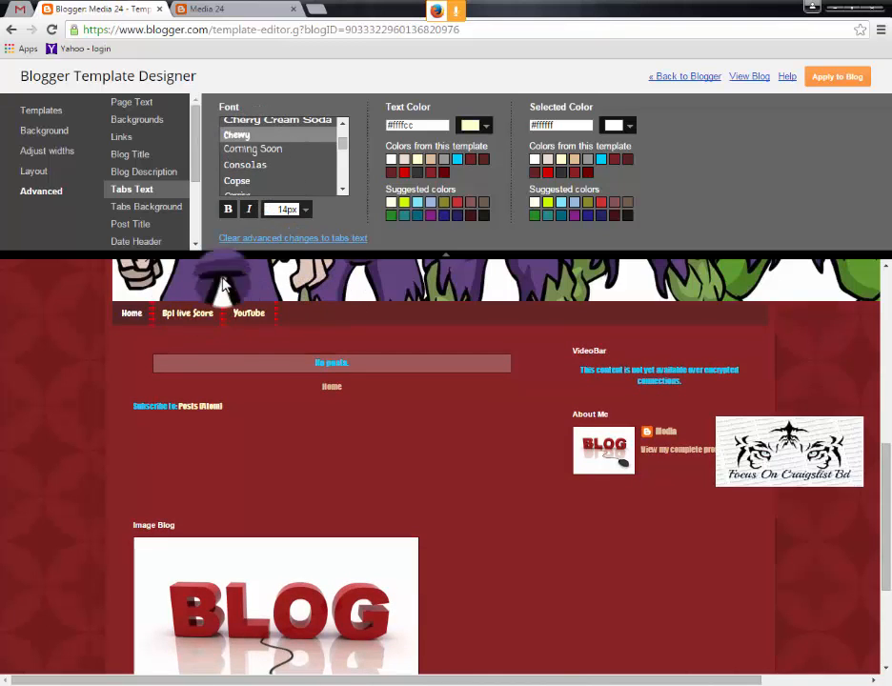
Step: Try white, blue and red as the selected tab's background color, and set it to black #000000
left_click(162, 213)
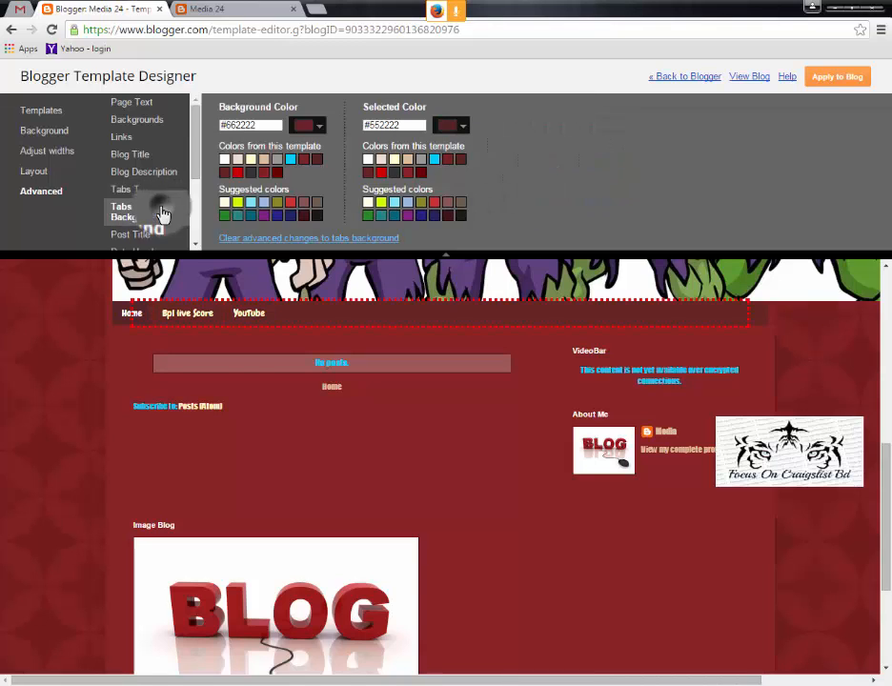
left_click(370, 163)
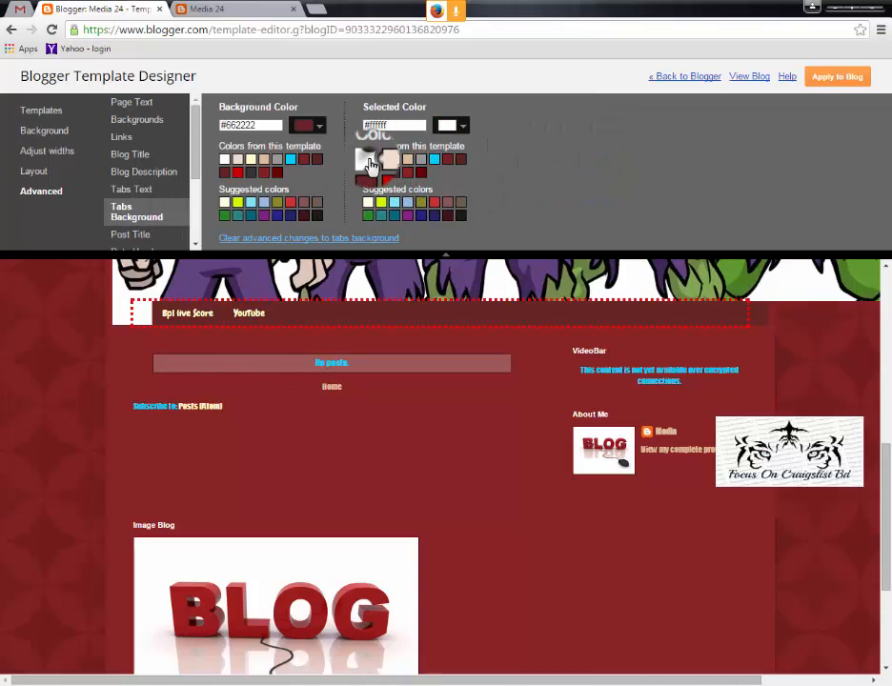
left_click(464, 134)
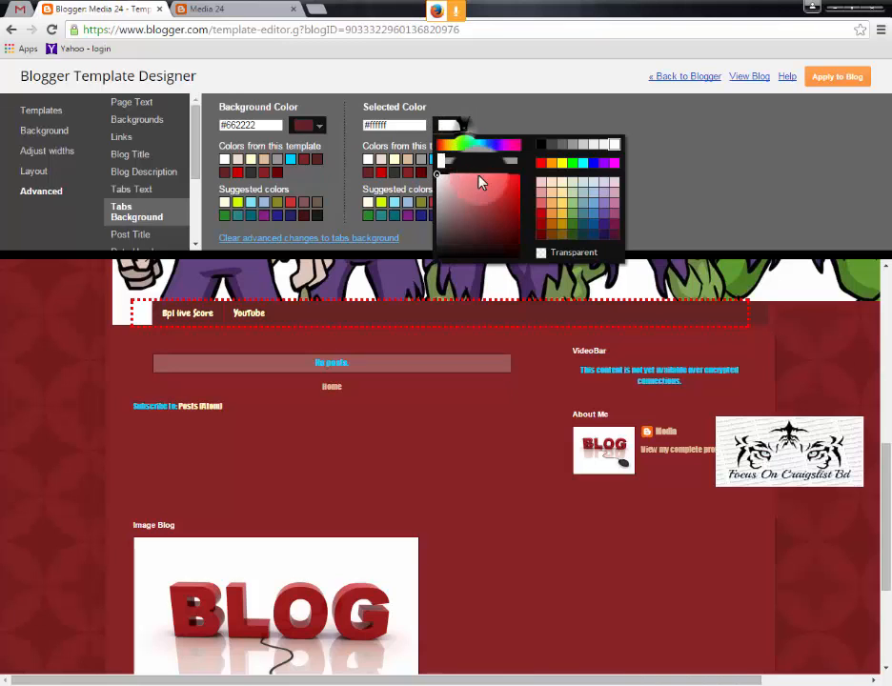
left_click(592, 164)
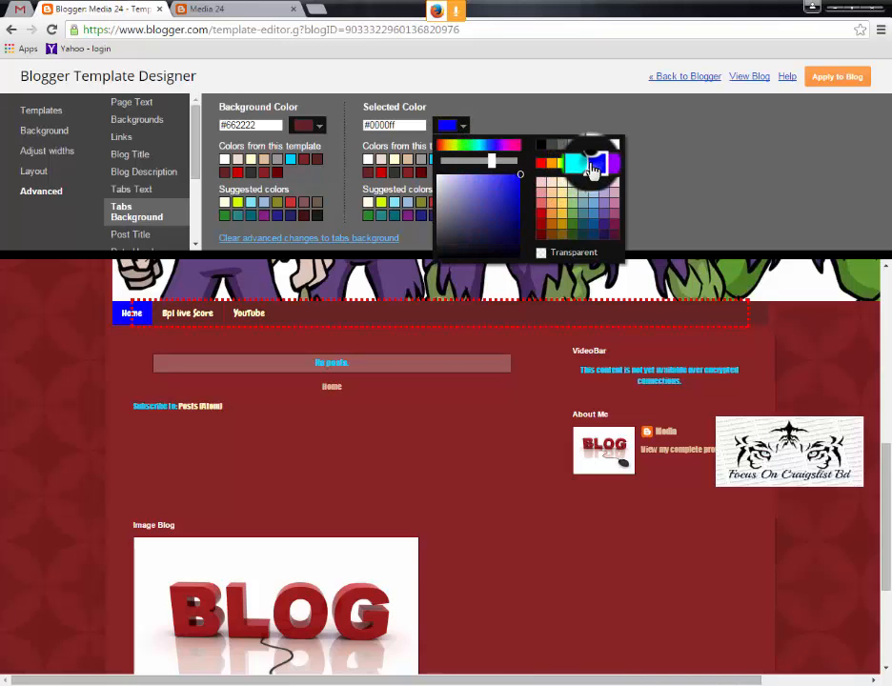
left_click(544, 221)
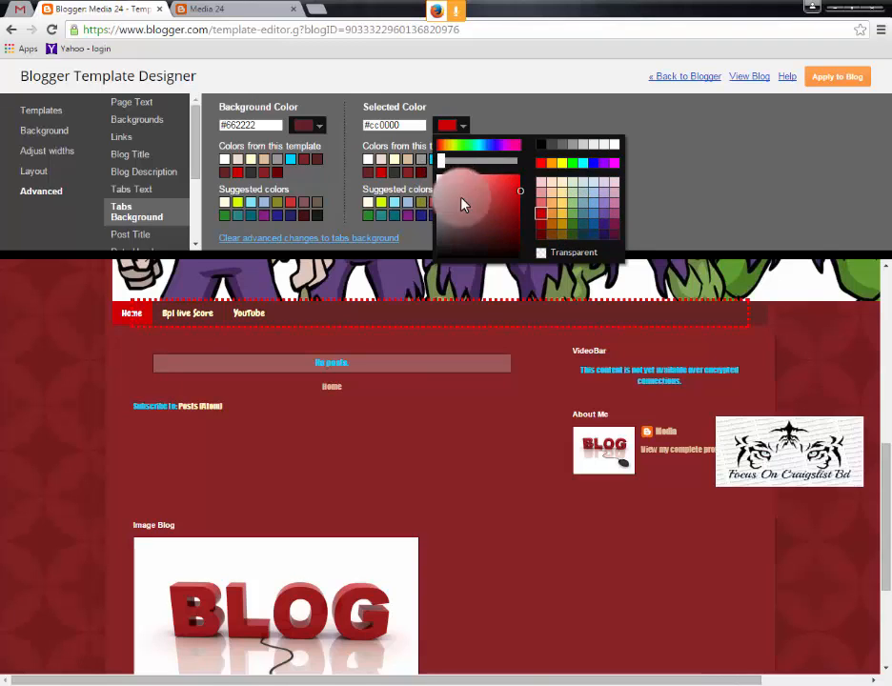
left_click_drag(510, 249, 520, 257)
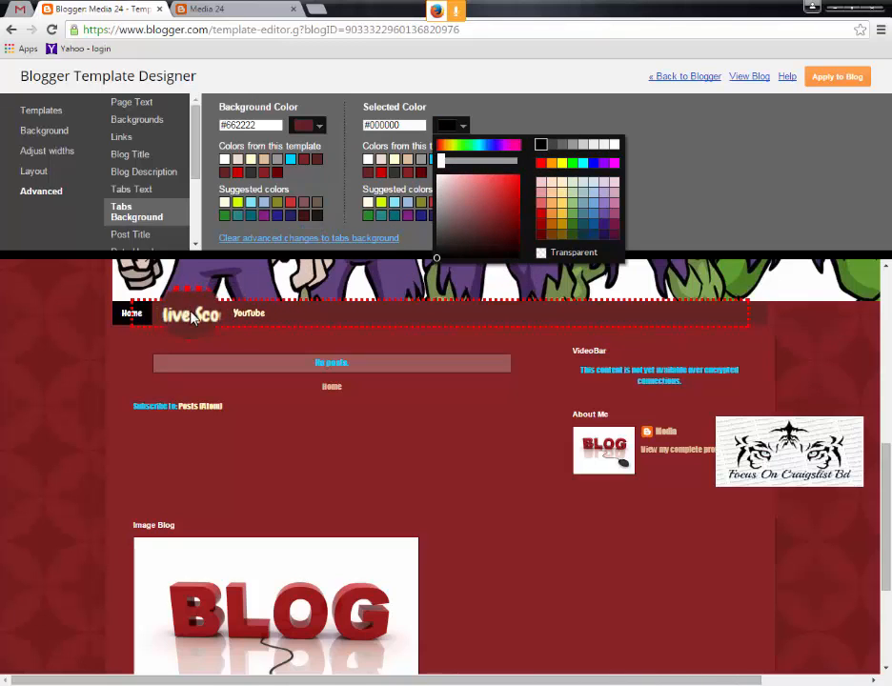
Step: Set the post title's font to Calibri
left_click(122, 234)
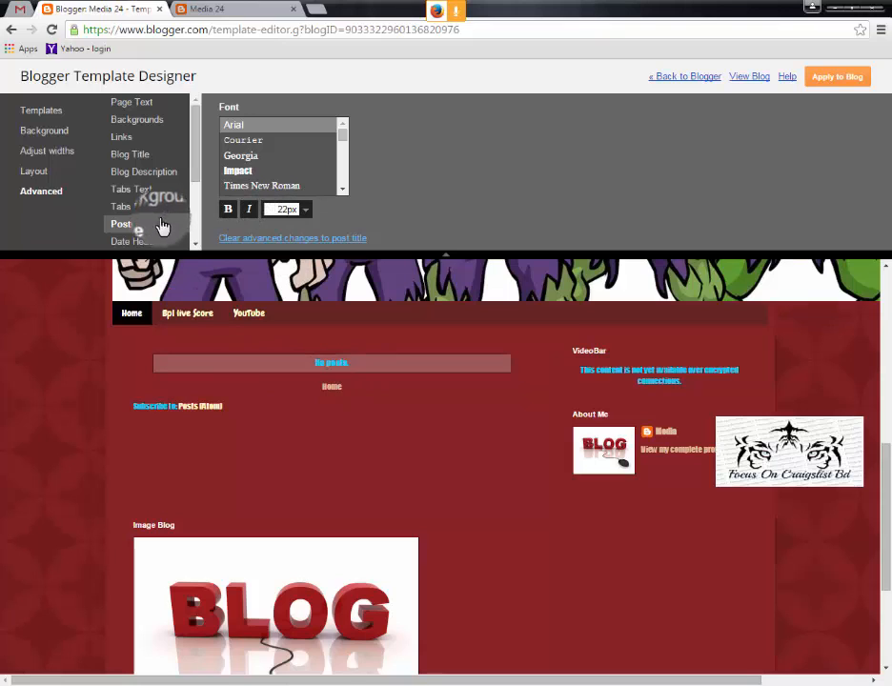
scroll(270, 179, "down", 3)
left_click(262, 181)
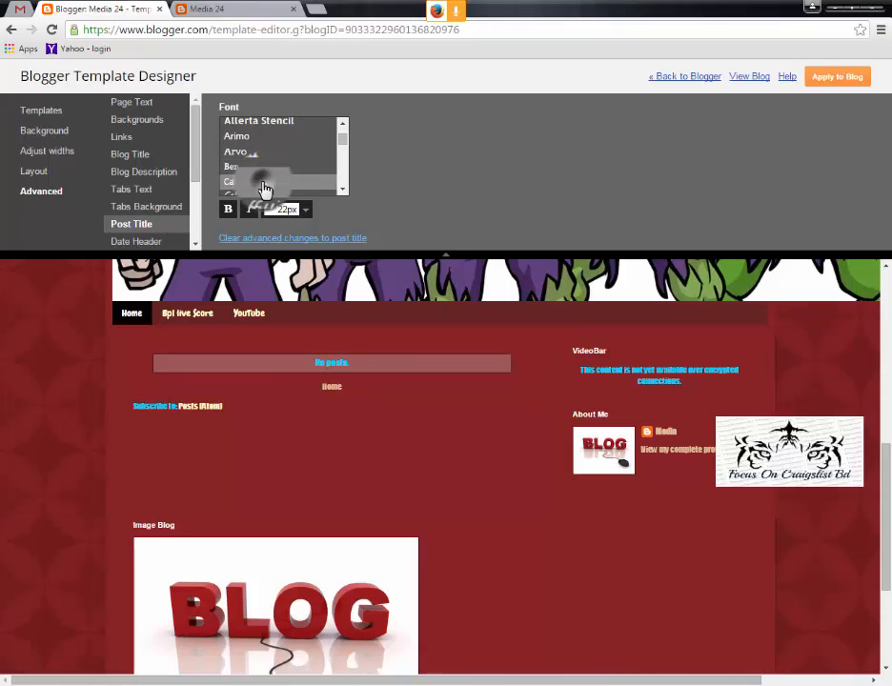
Step: Set the date header's background color to white #ffffff and check the whole page in the preview
left_click(136, 241)
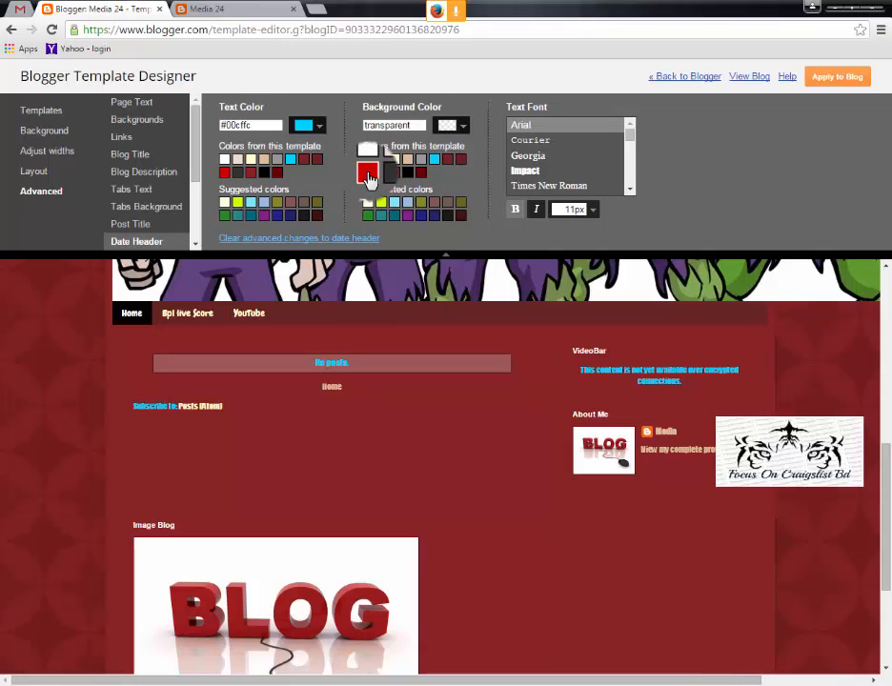
left_click(367, 162)
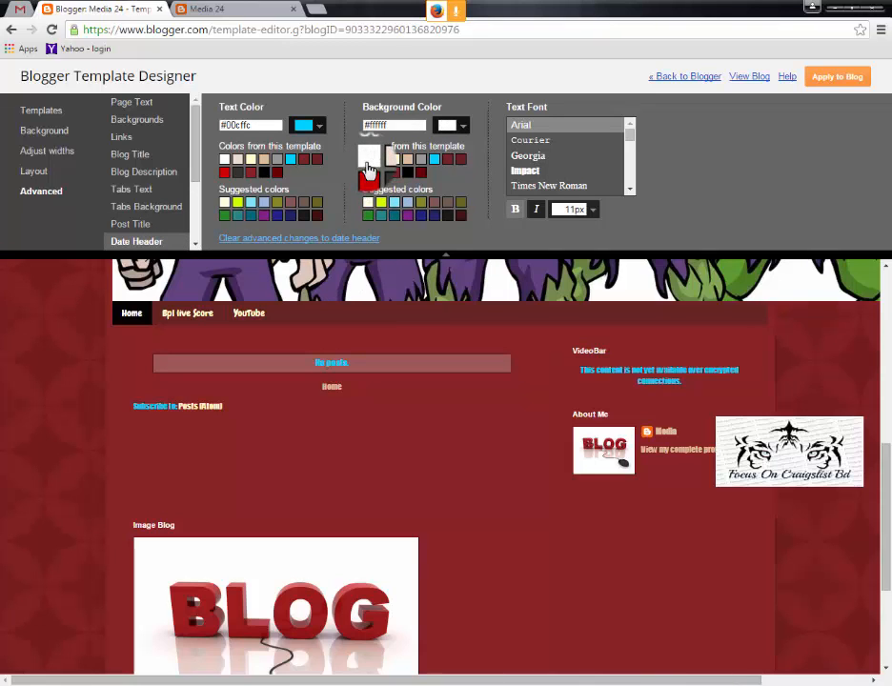
scroll(286, 505, "down", 2)
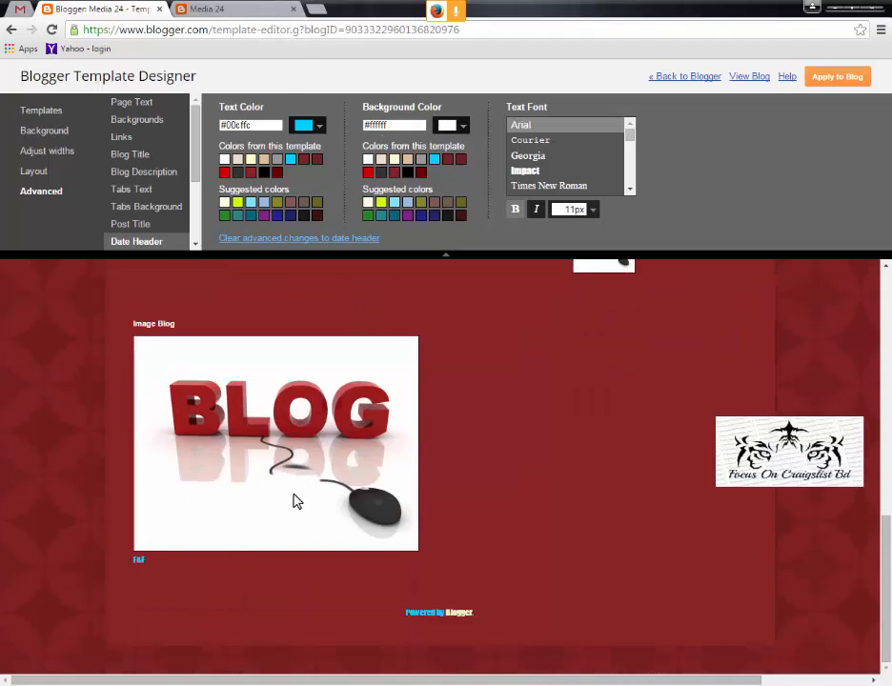
scroll(295, 492, "up", 10)
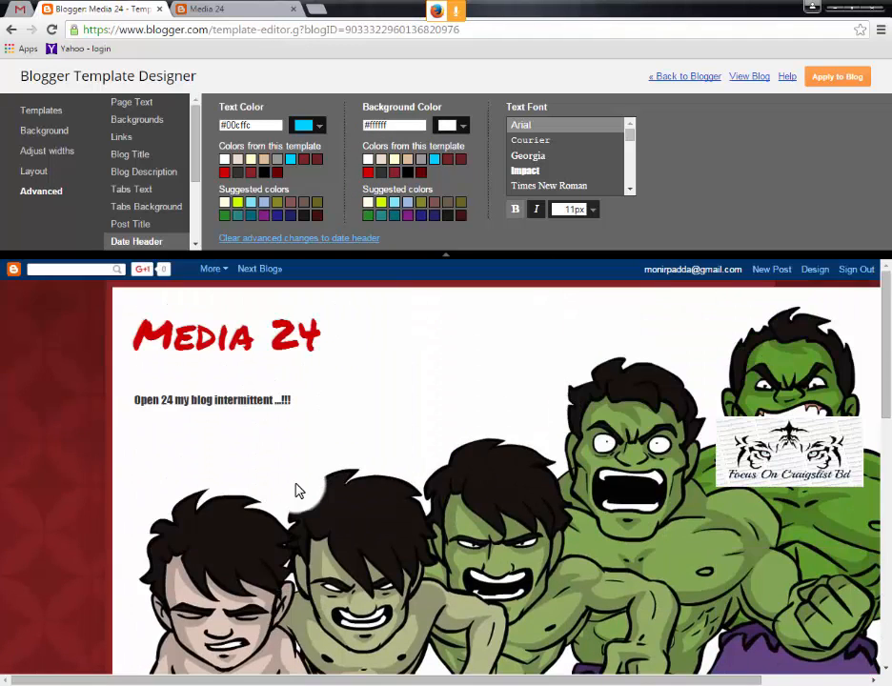
scroll(295, 492, "down", 3)
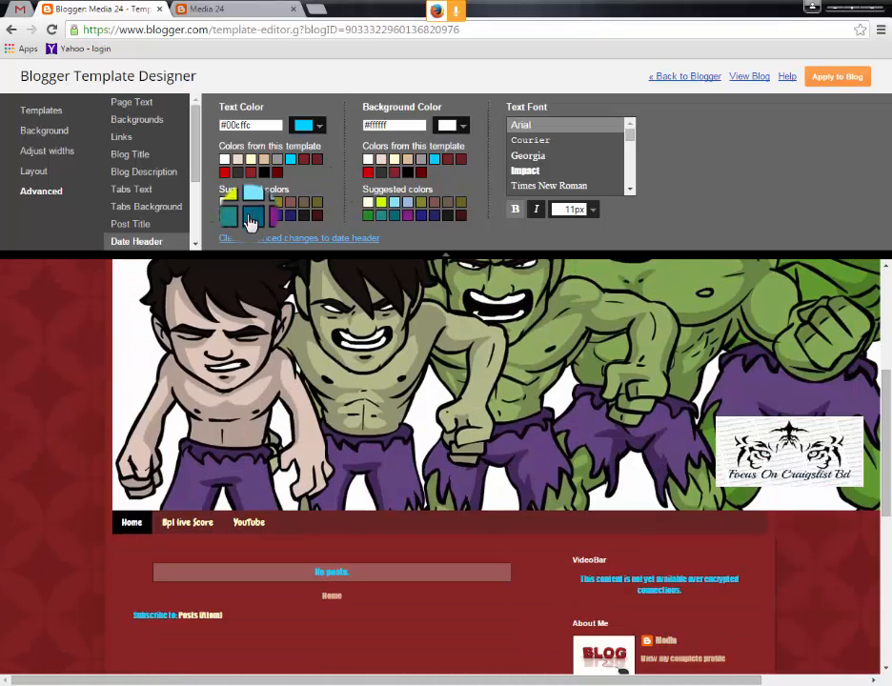
Step: Apply the customized template to the blog and reload the live Media 24 page
left_click(848, 80)
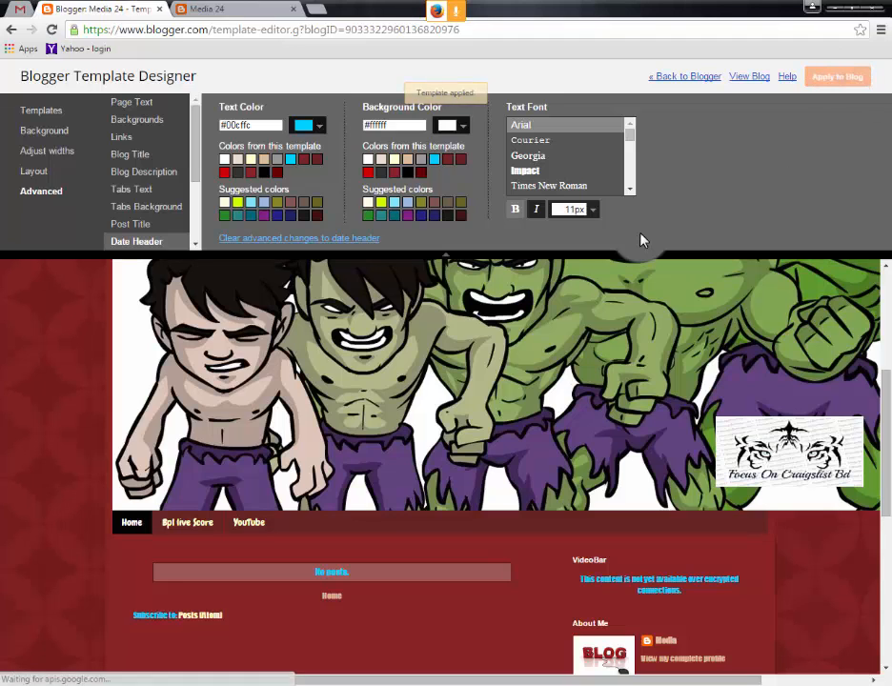
left_click(219, 8)
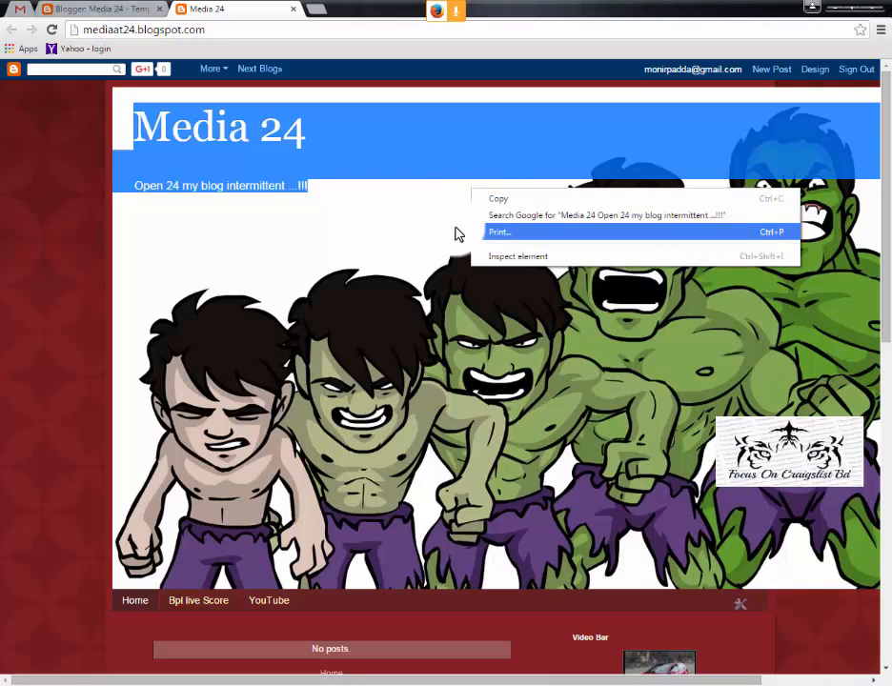
left_click(398, 235)
key("F5")
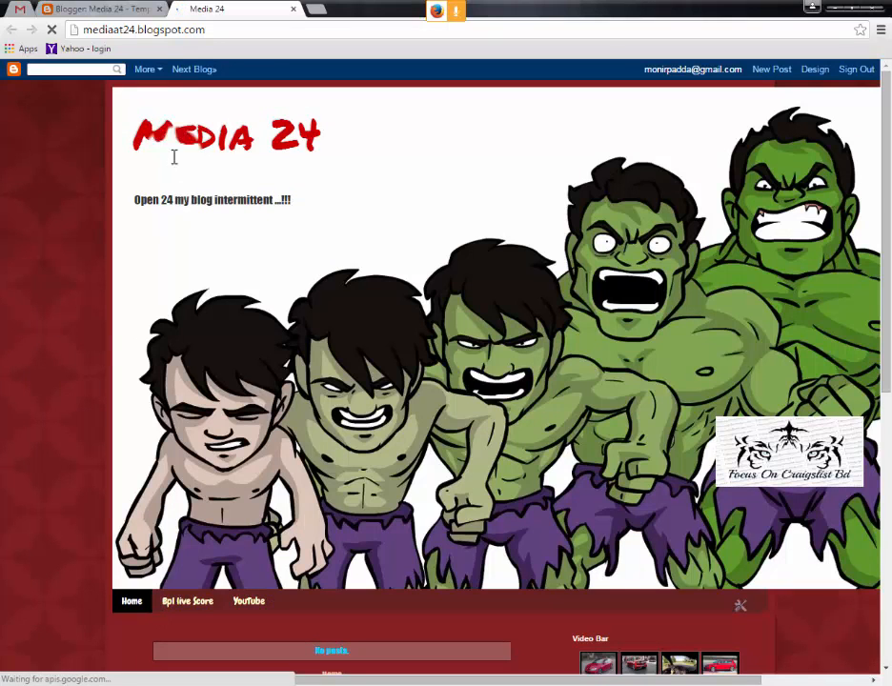
Step: Highlight the live blog's title and description to check their styling, and review the tabs and content below the header
left_click_drag(131, 140, 316, 144)
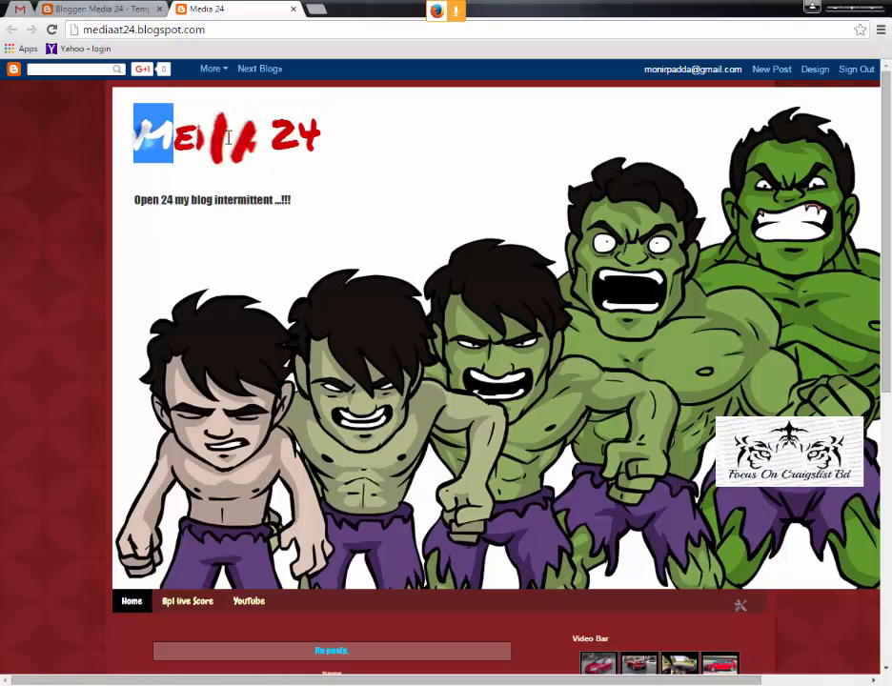
left_click_drag(324, 146, 144, 153)
scroll(144, 152, "down", 2)
scroll(150, 175, "up", 2)
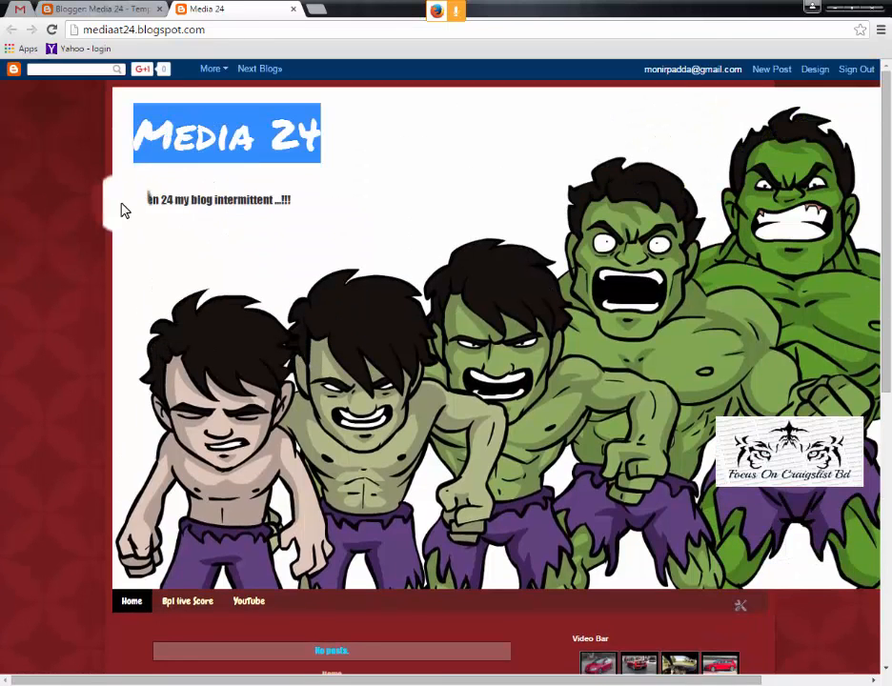
left_click_drag(132, 200, 300, 200)
left_click(293, 212)
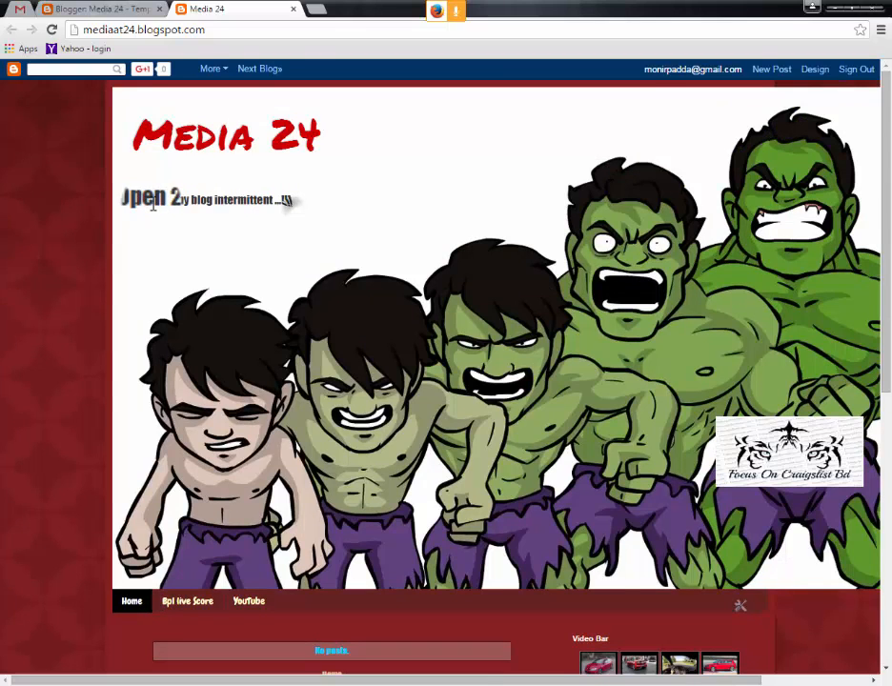
scroll(162, 208, "down", 2)
scroll(162, 213, "down", 2)
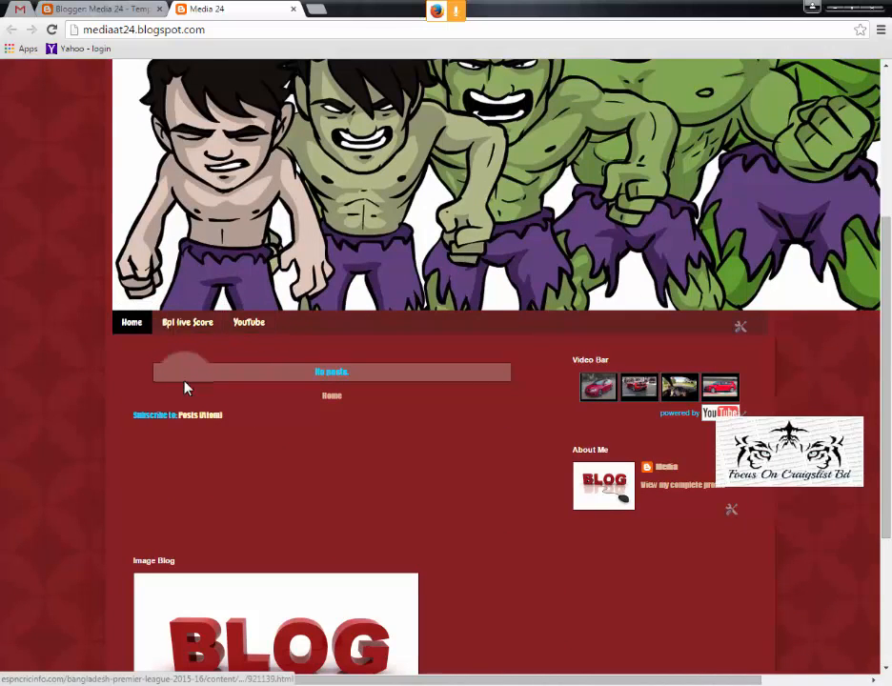
Step: Review the live blog's header image, tabs, posts area, sidebar gadgets and Image Blog section
scroll(220, 423, "down", 2)
scroll(220, 422, "up", 2)
scroll(442, 433, "down", 3)
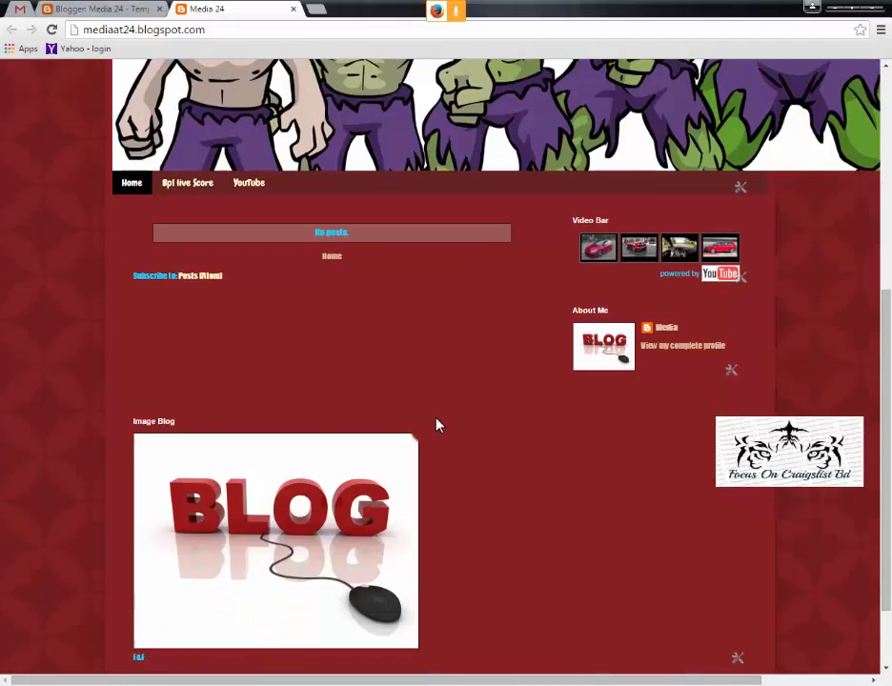
scroll(264, 437, "up", 3)
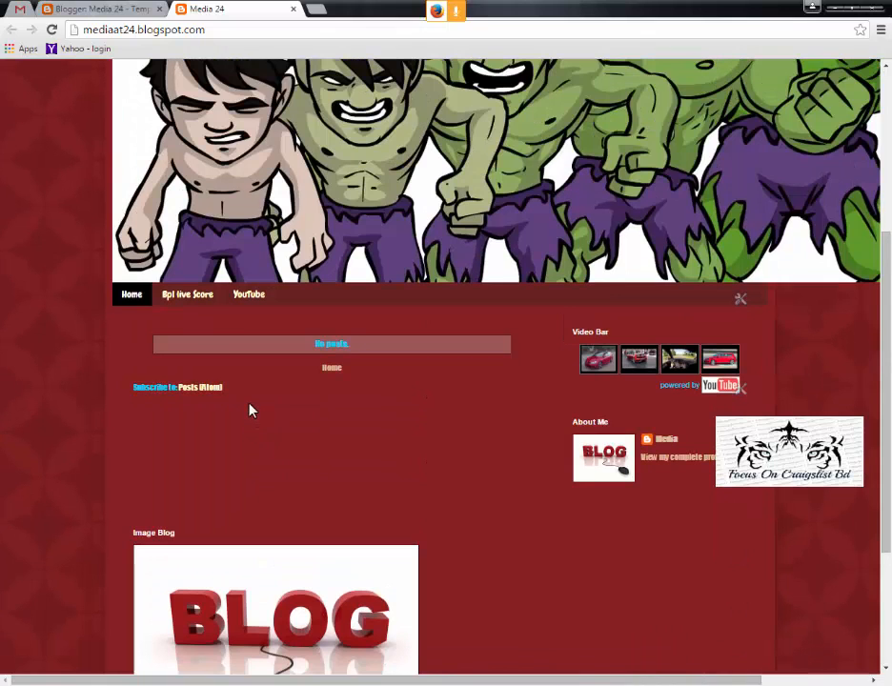
scroll(246, 407, "up", 3)
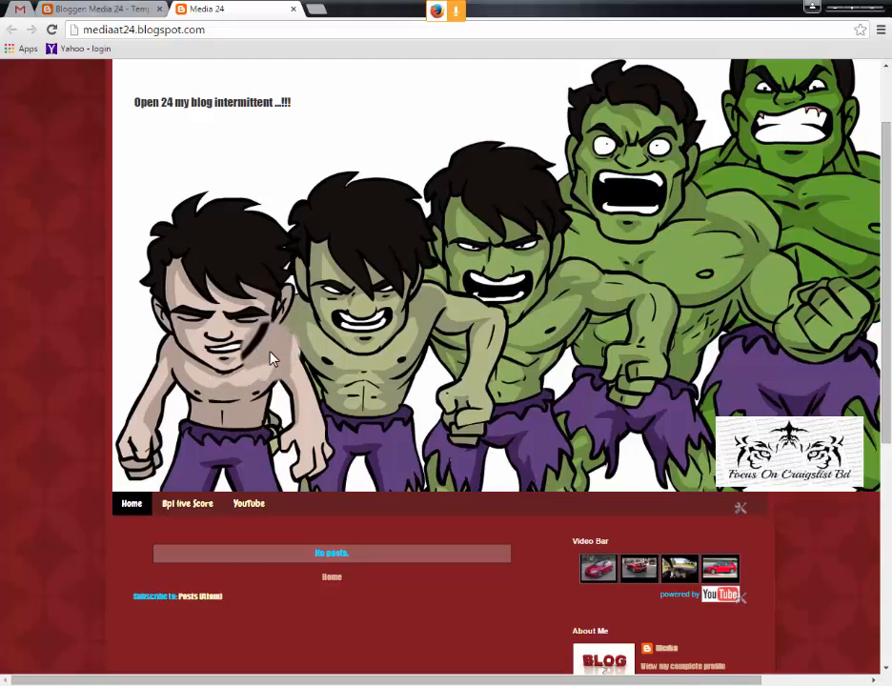
scroll(290, 462, "down", 3)
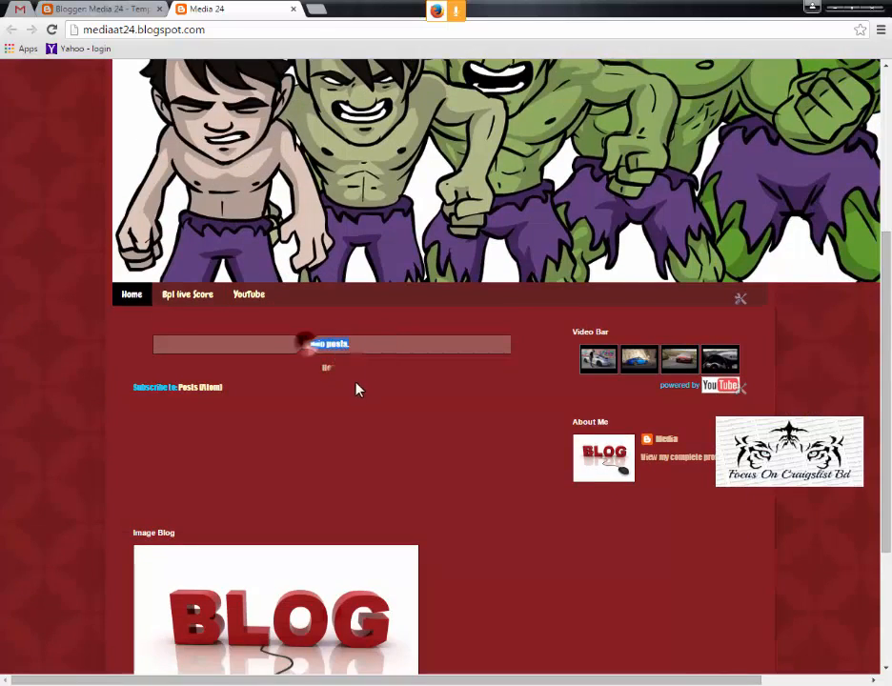
Step: Leave the Template Designer for the blog's dashboard and create a new post from the empty posts list
left_click(118, 15)
scroll(191, 324, "up", 5)
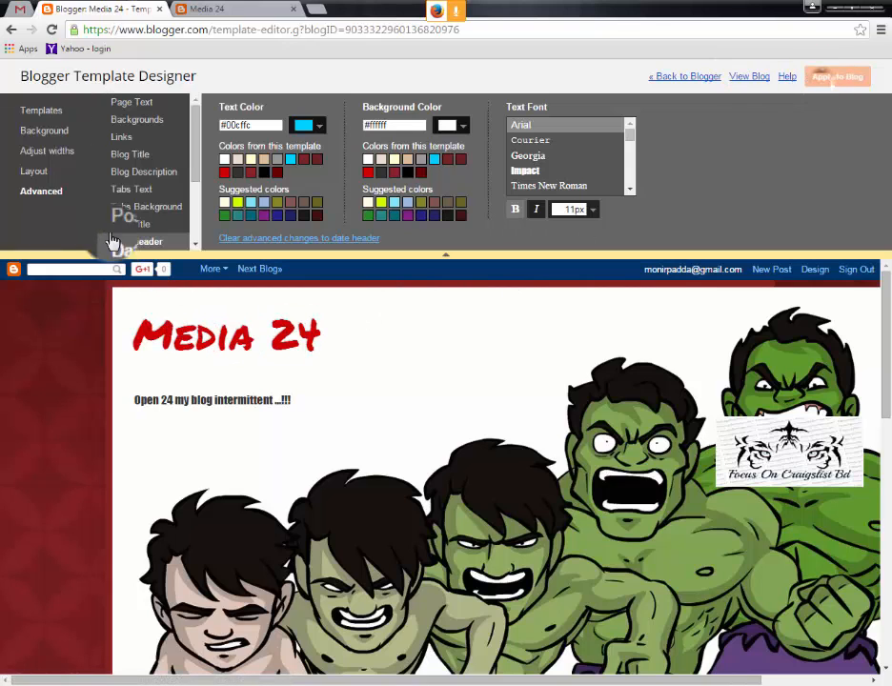
left_click(669, 76)
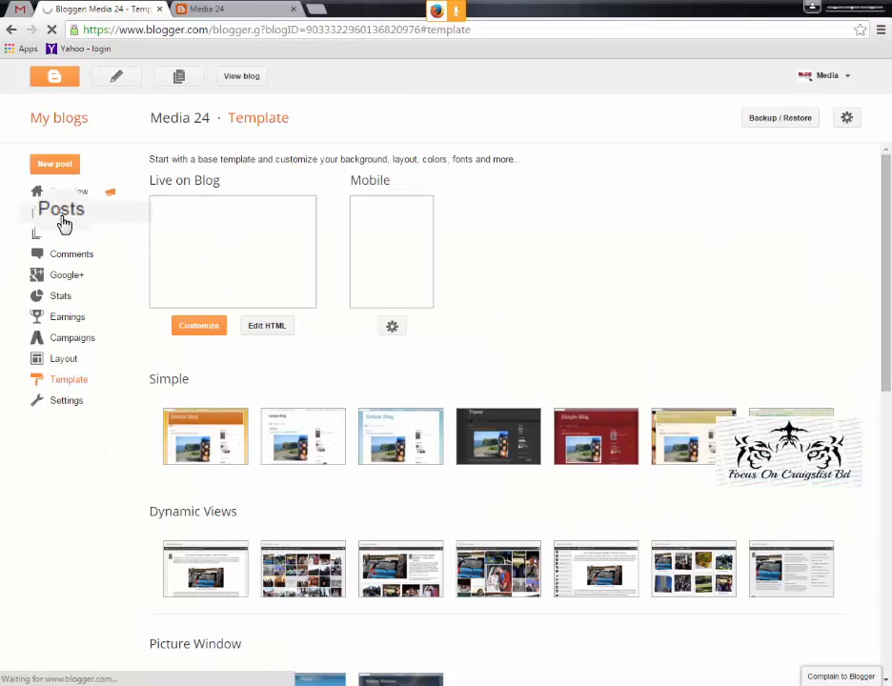
left_click(63, 217)
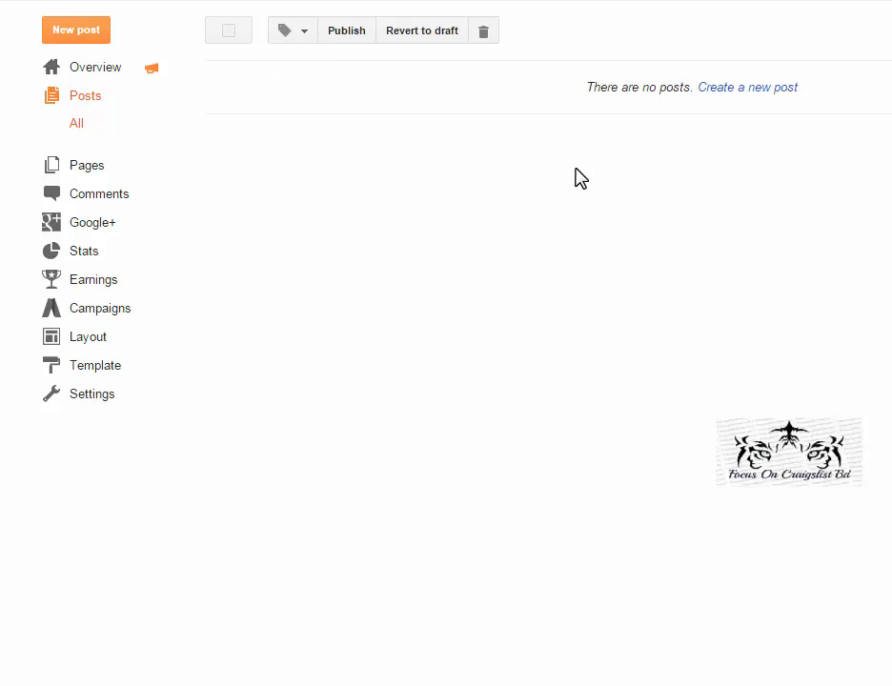
left_click_drag(582, 91, 856, 103)
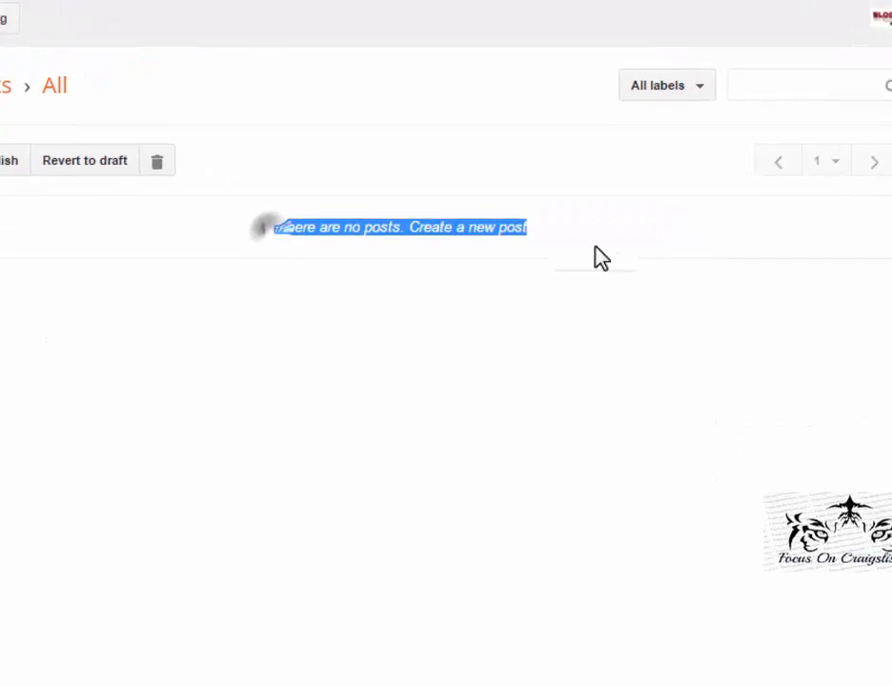
left_click(498, 230)
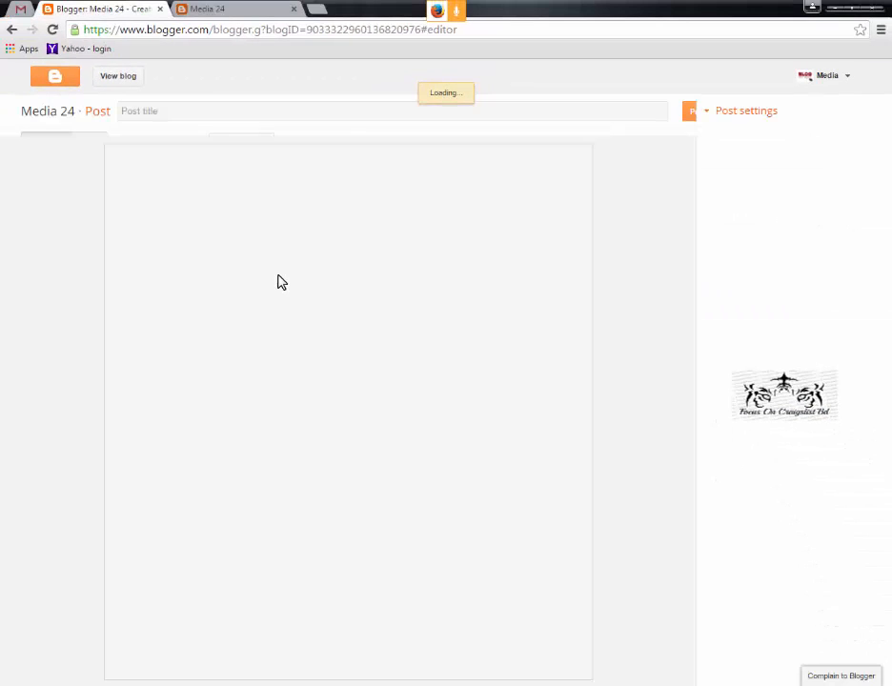
Step: Title the post "How to Create A Blog" and enter "Google Is Very Good Side All Site--!!!!" as its body text
left_click(253, 110)
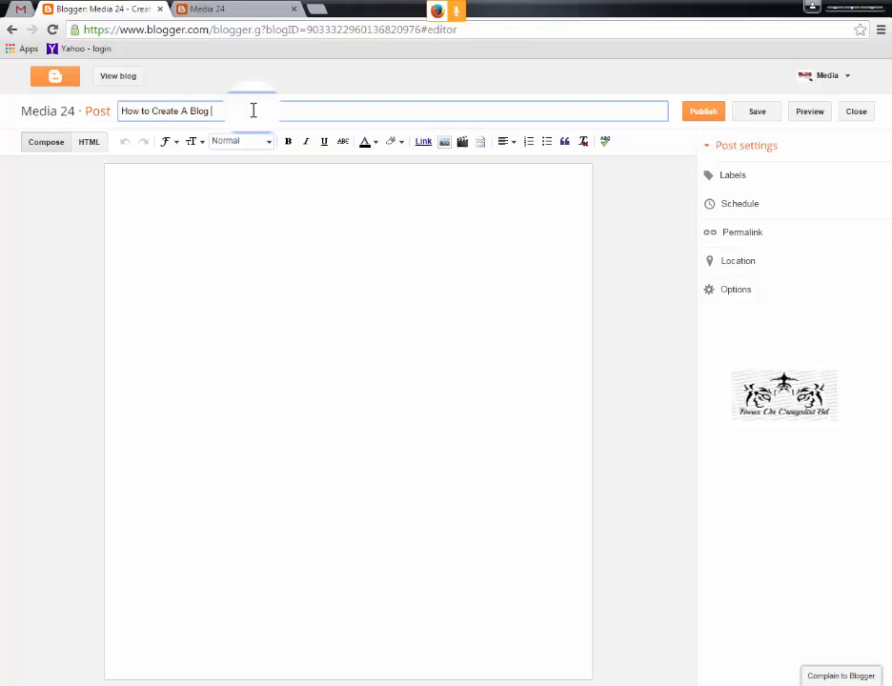
key("Tab")
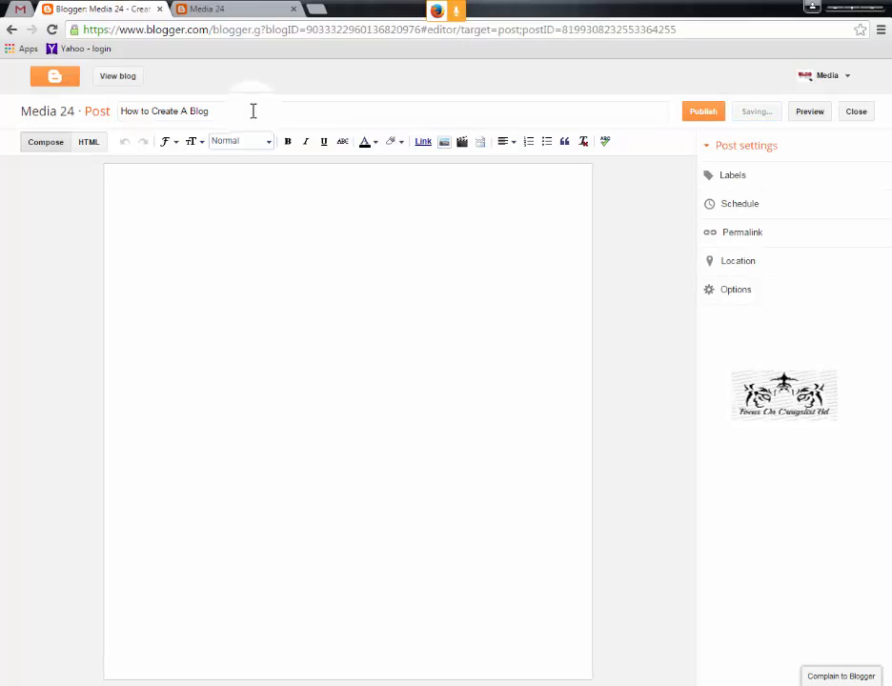
left_click(235, 298)
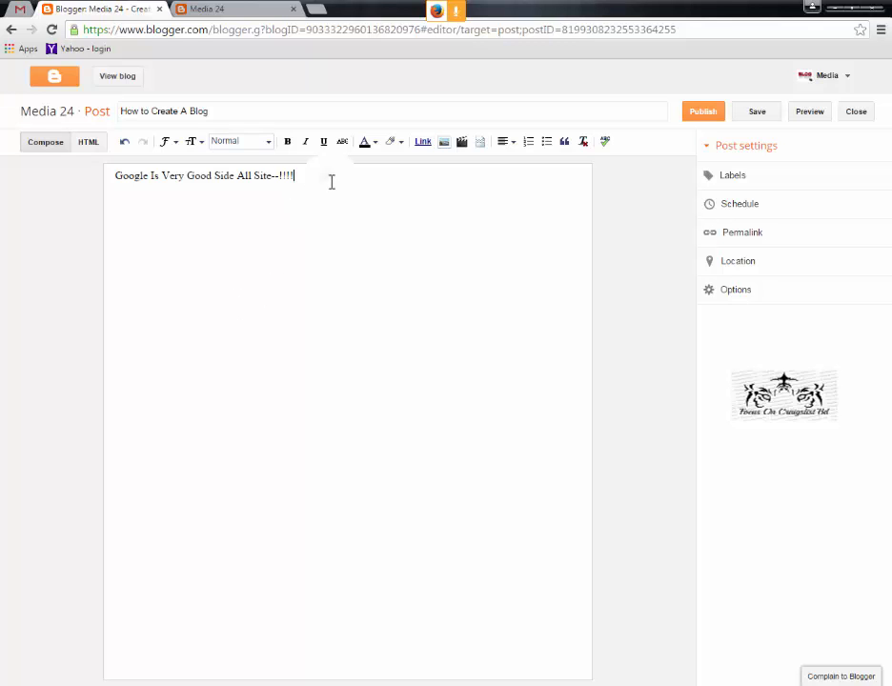
Step: Make the whole line of body text in the post bold
left_click_drag(324, 175, 113, 215)
left_click(211, 226)
left_click_drag(303, 177, 66, 175)
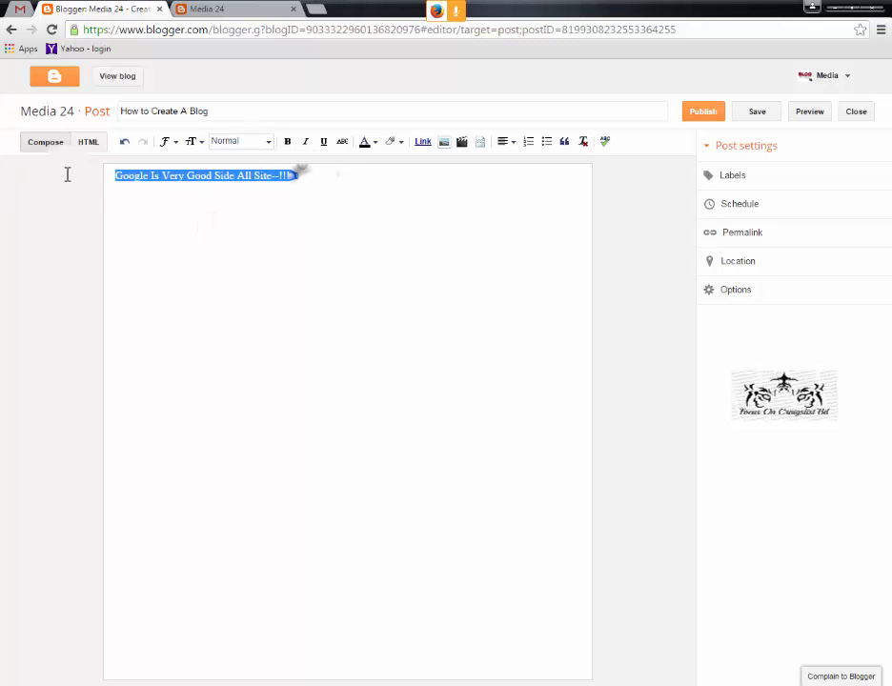
left_click(288, 143)
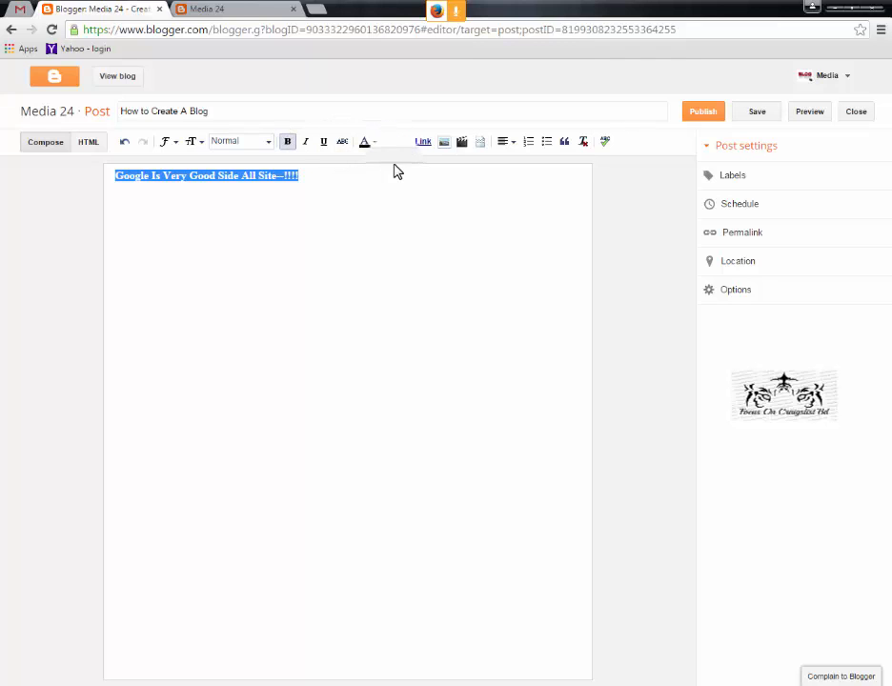
left_click(303, 175)
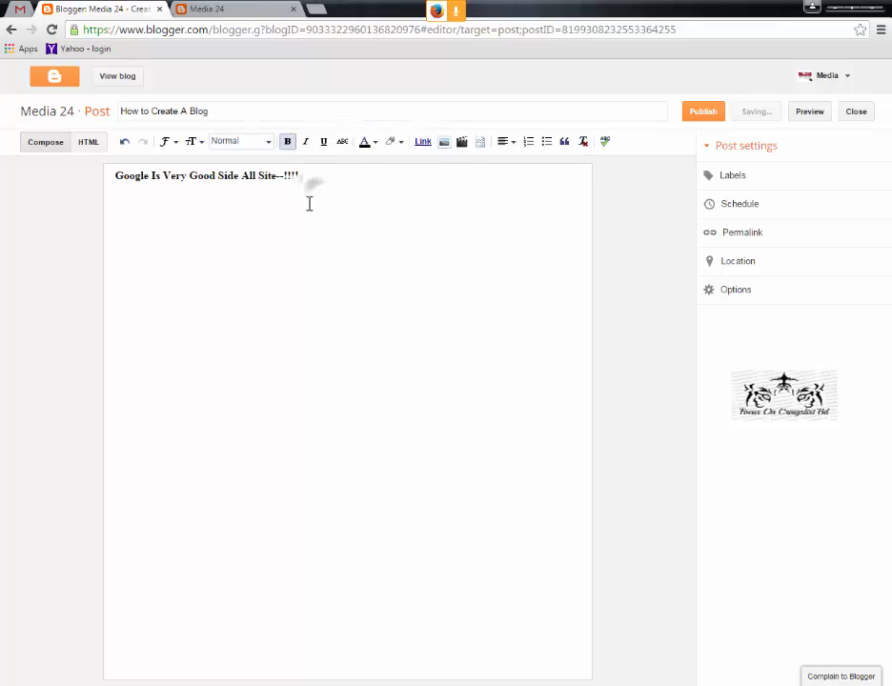
Step: Insert the red BLOG image with the mouse from this blog's existing images below the text
left_click(446, 142)
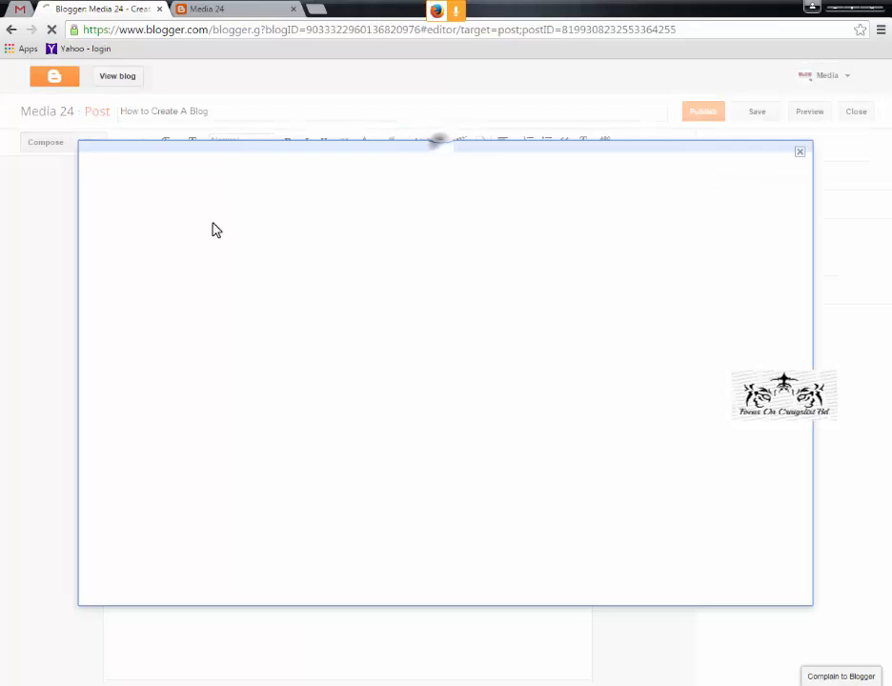
left_click(199, 218)
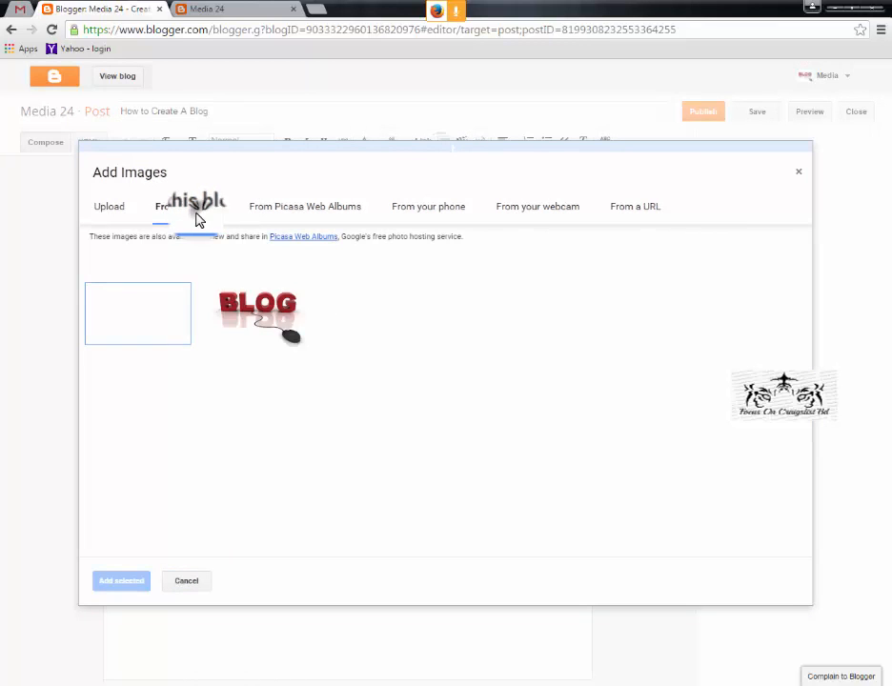
double_click(258, 310)
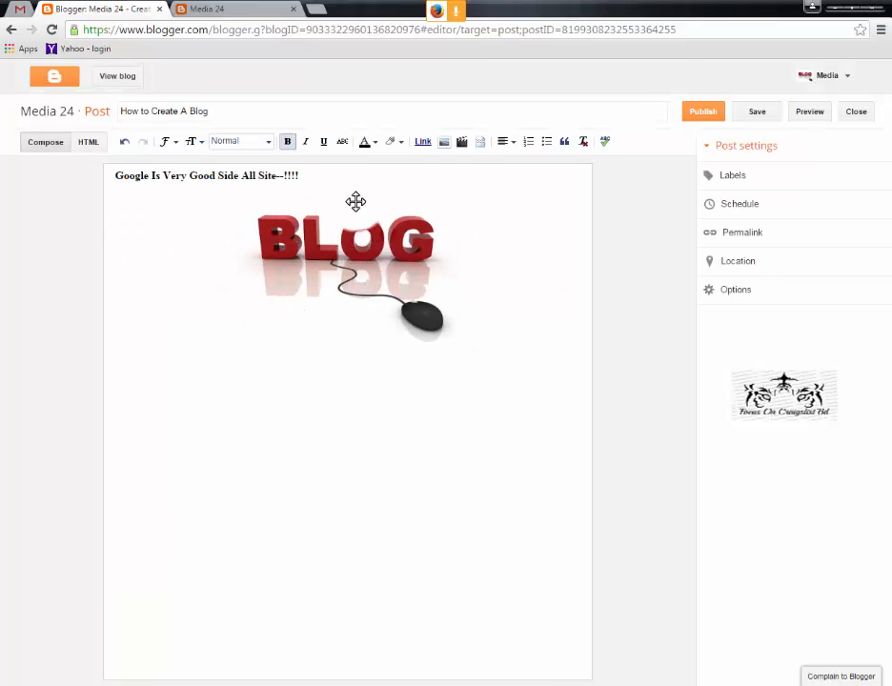
Step: Review the sources for adding a video: YouTube search, own YouTube videos, phone and upload, and close without adding one
left_click(461, 142)
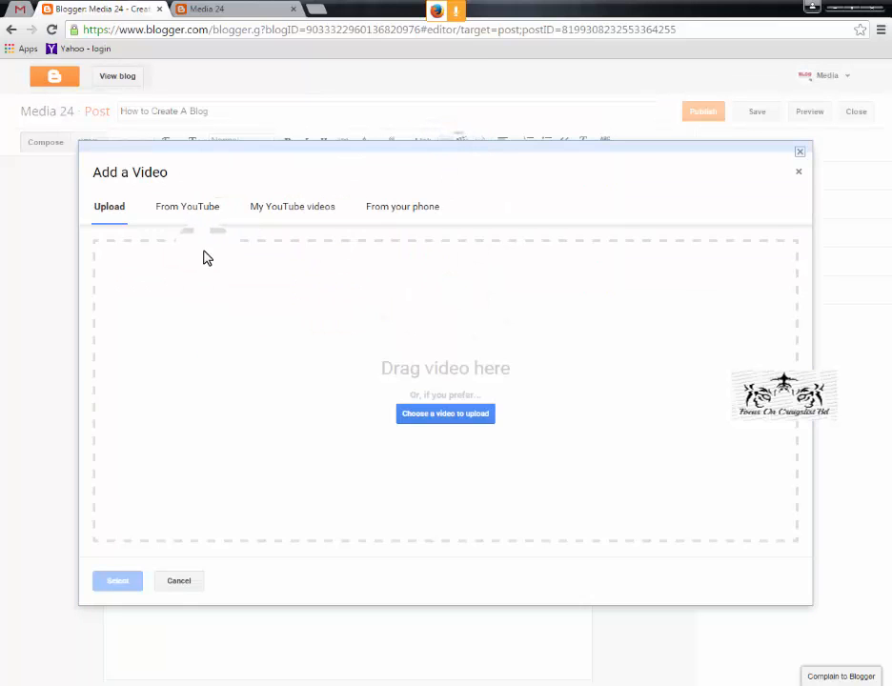
left_click(215, 210)
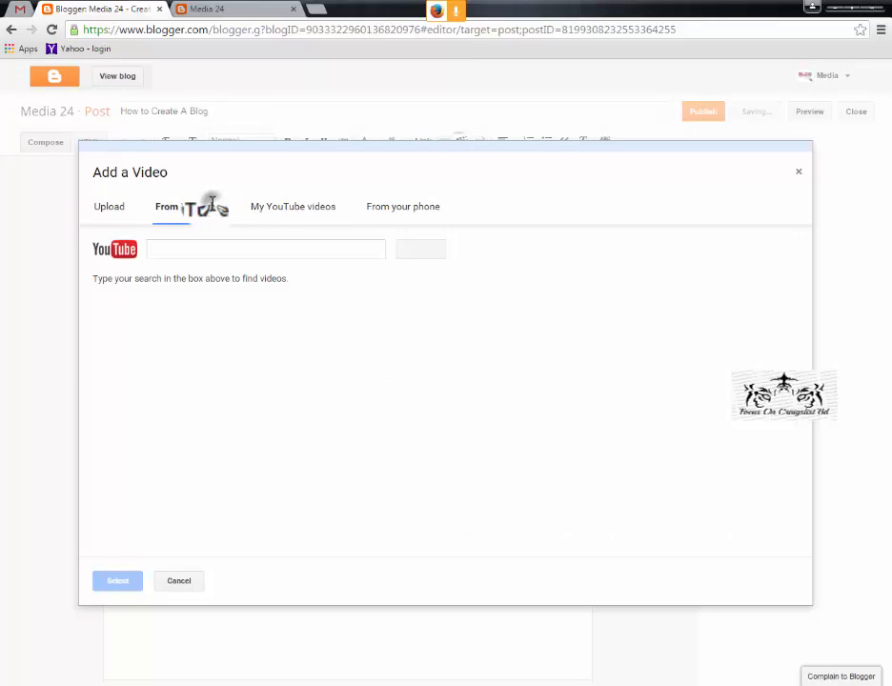
left_click(294, 209)
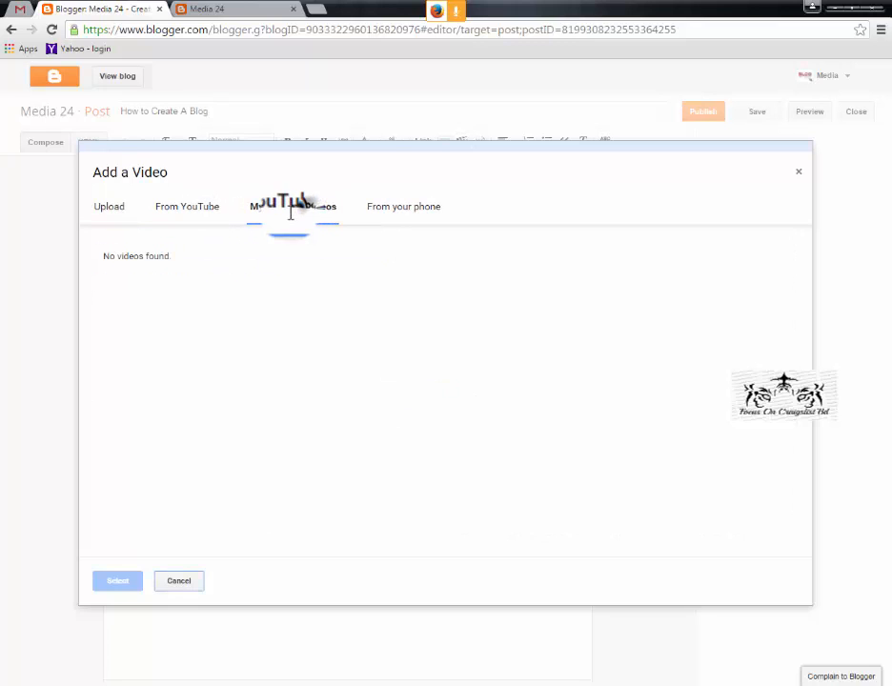
left_click(395, 214)
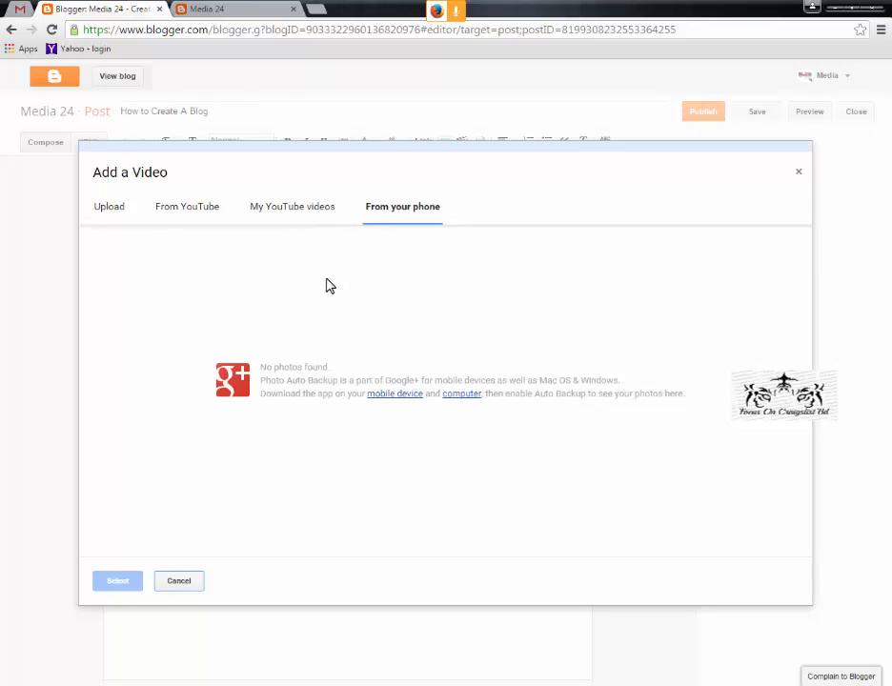
left_click(112, 203)
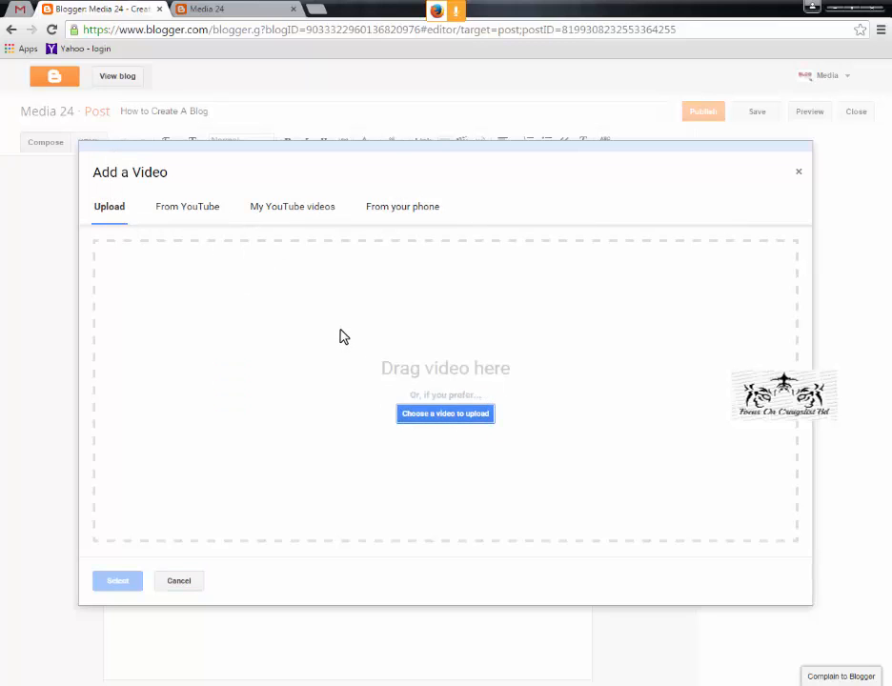
left_click(801, 170)
Step: Upload a video file from the first subfolder of the You Tube folder on drive F&F (E:) into the post
left_click(461, 142)
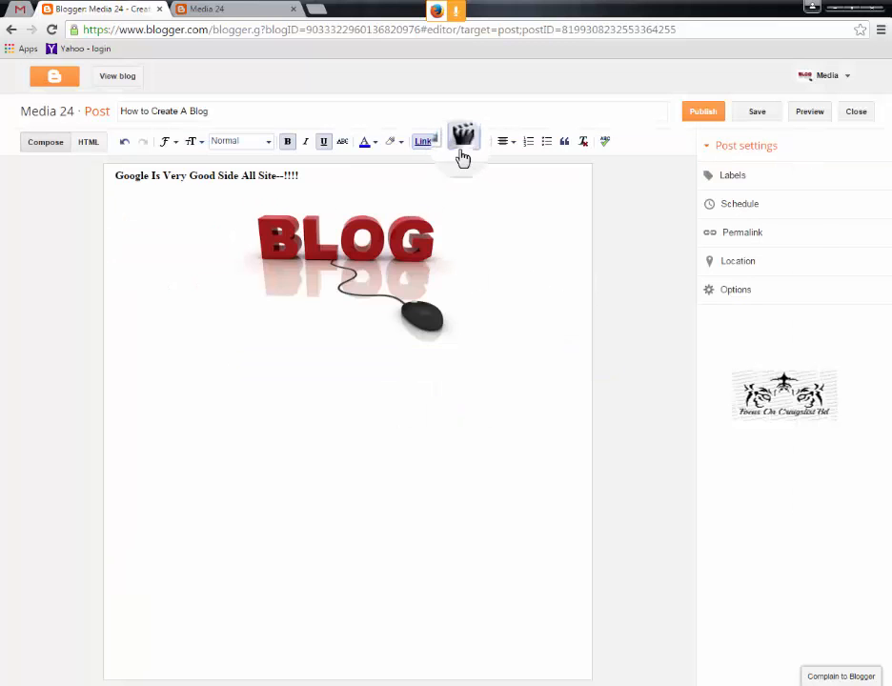
left_click(445, 415)
left_click(59, 241)
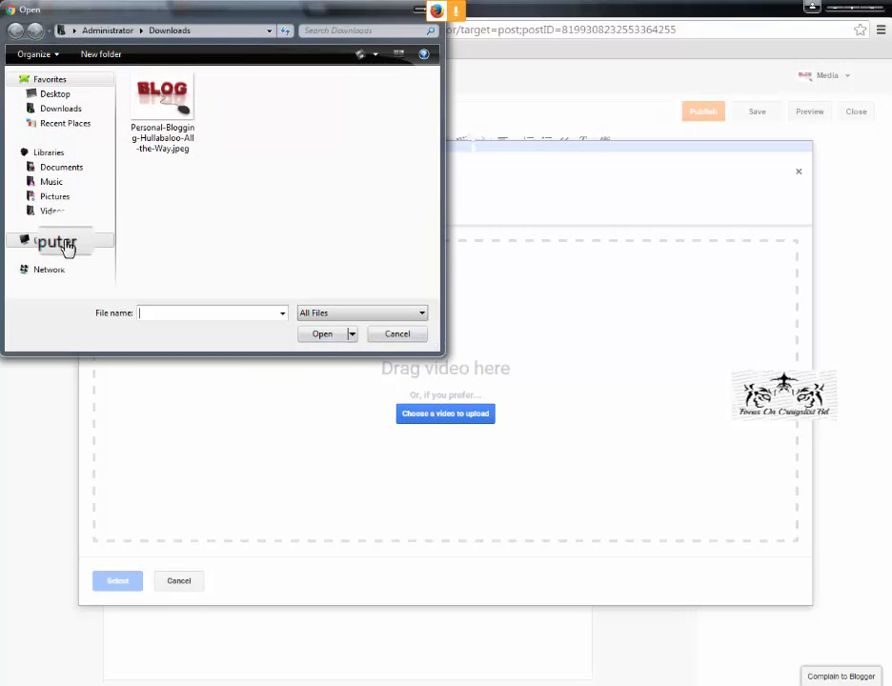
left_click(244, 197)
double_click(244, 196)
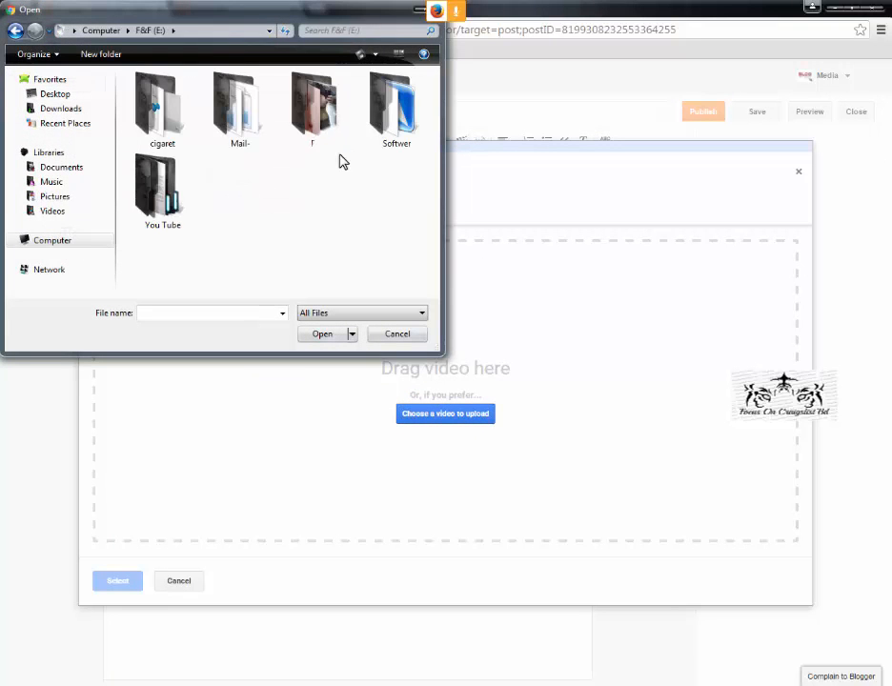
double_click(181, 181)
double_click(172, 94)
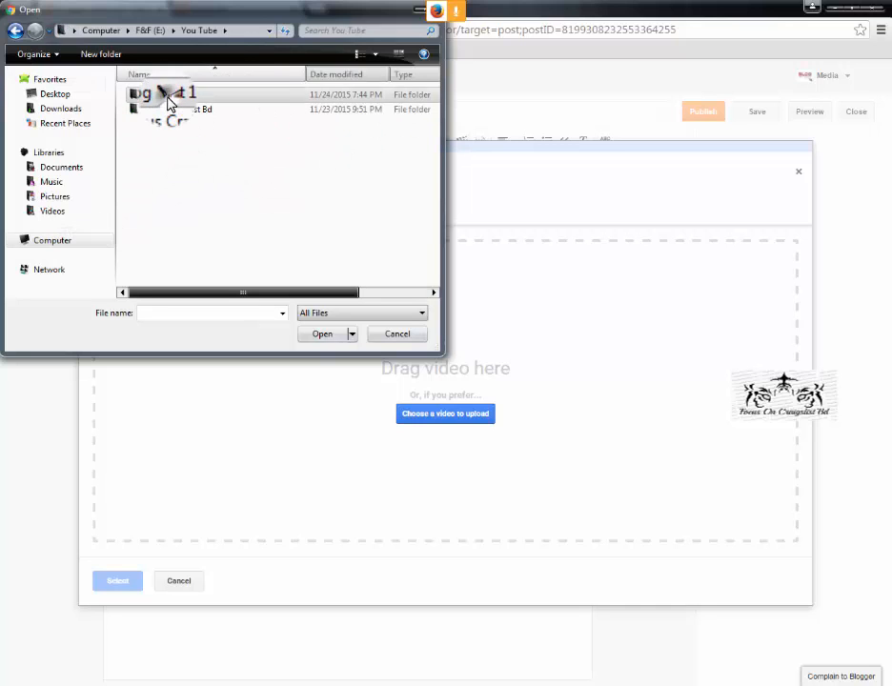
double_click(170, 139)
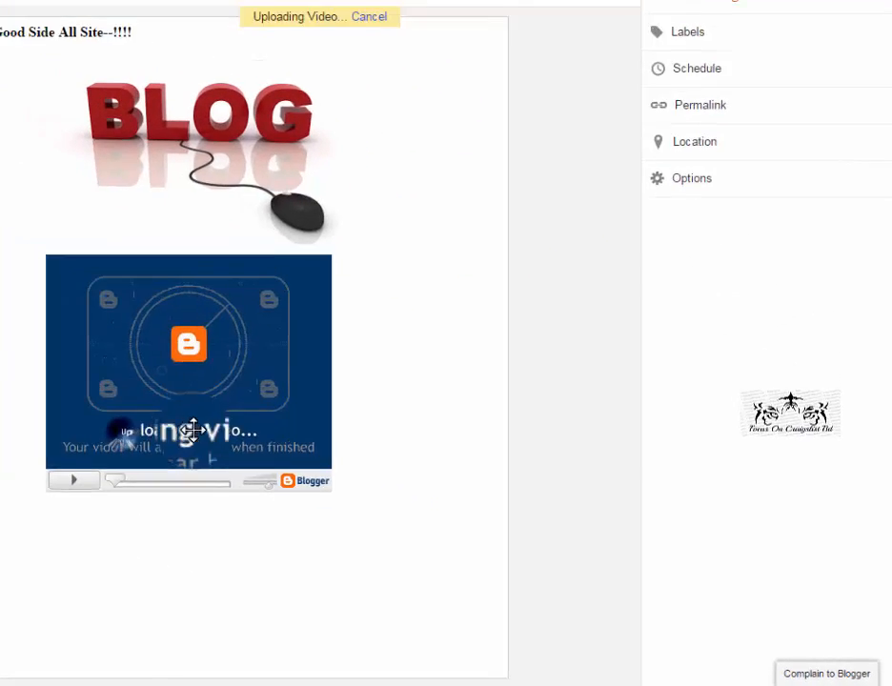
double_click(291, 466)
left_click(528, 465)
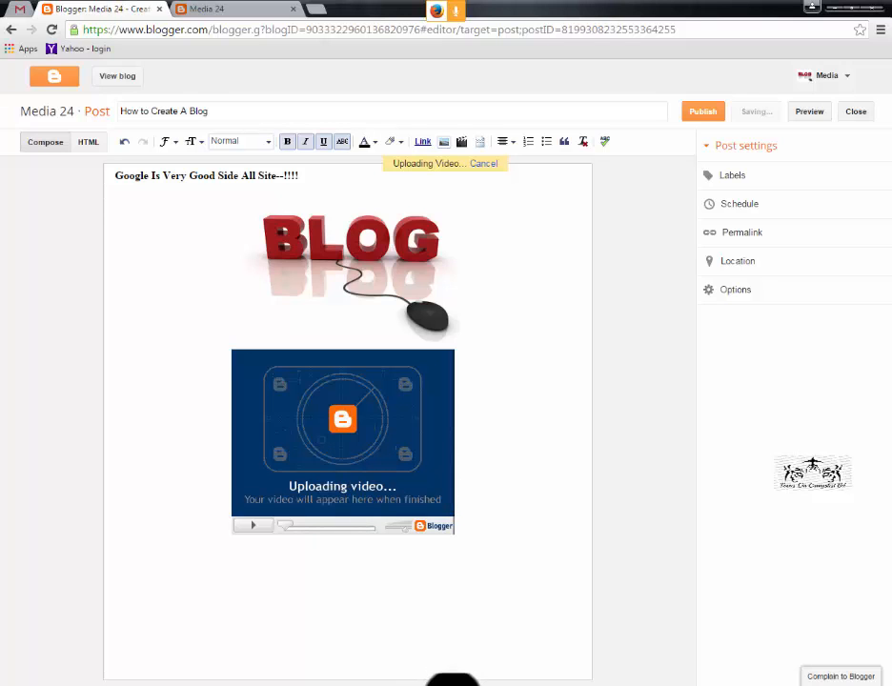
Step: Check the live blog's posts area, return to the post editor and check the video's processing status
left_click(448, 678)
left_click(821, 631)
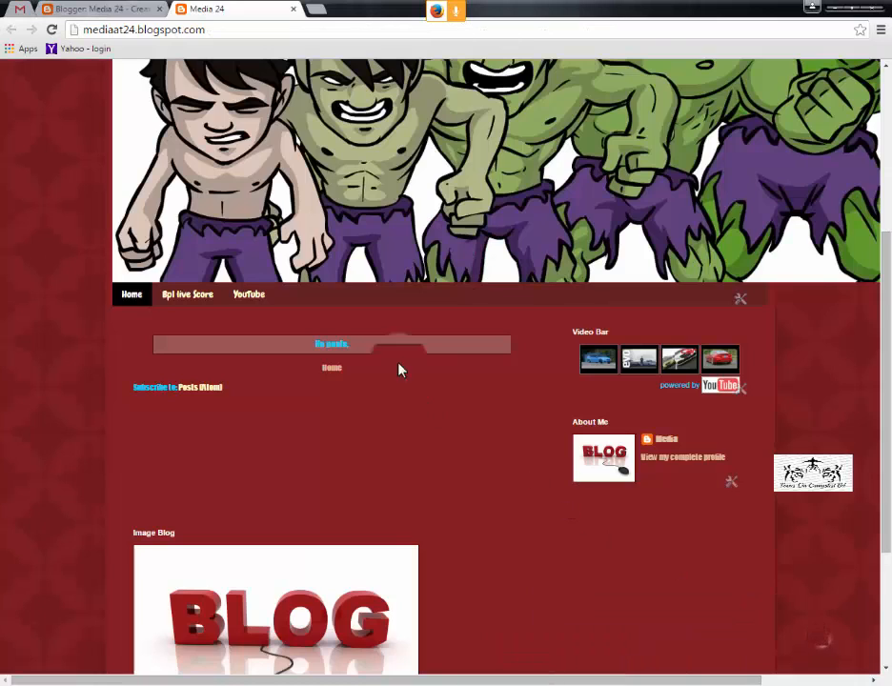
left_click(124, 11)
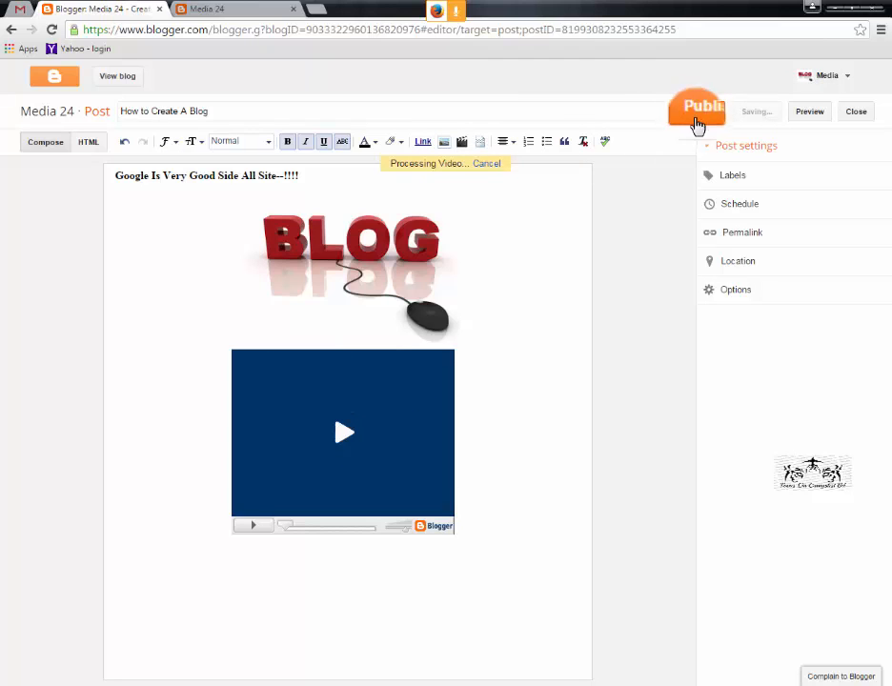
left_click_drag(391, 164, 461, 165)
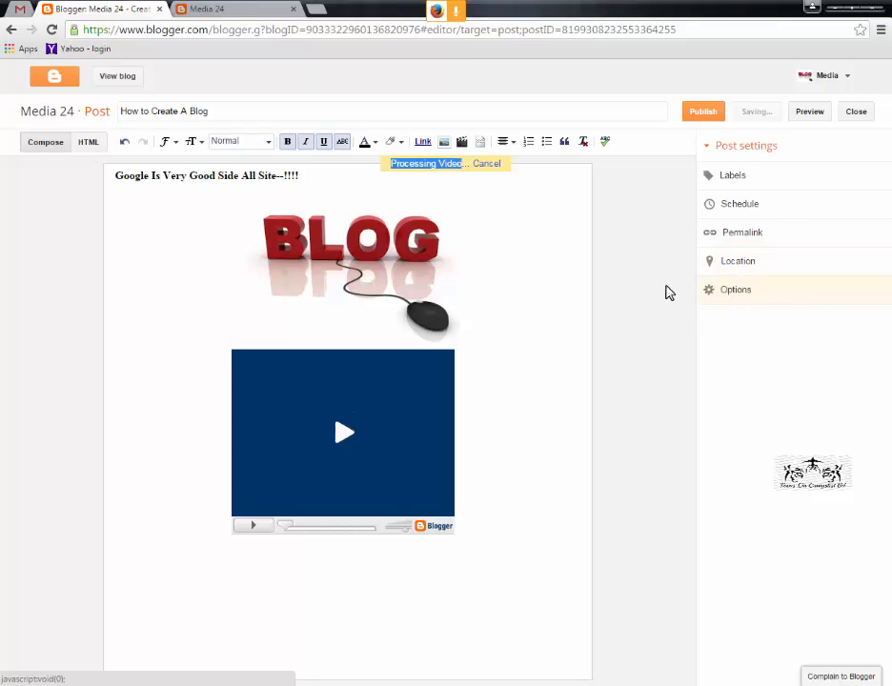
Step: Allow Blogger to know the location and search for bangladesh as the post's location
left_click(741, 269)
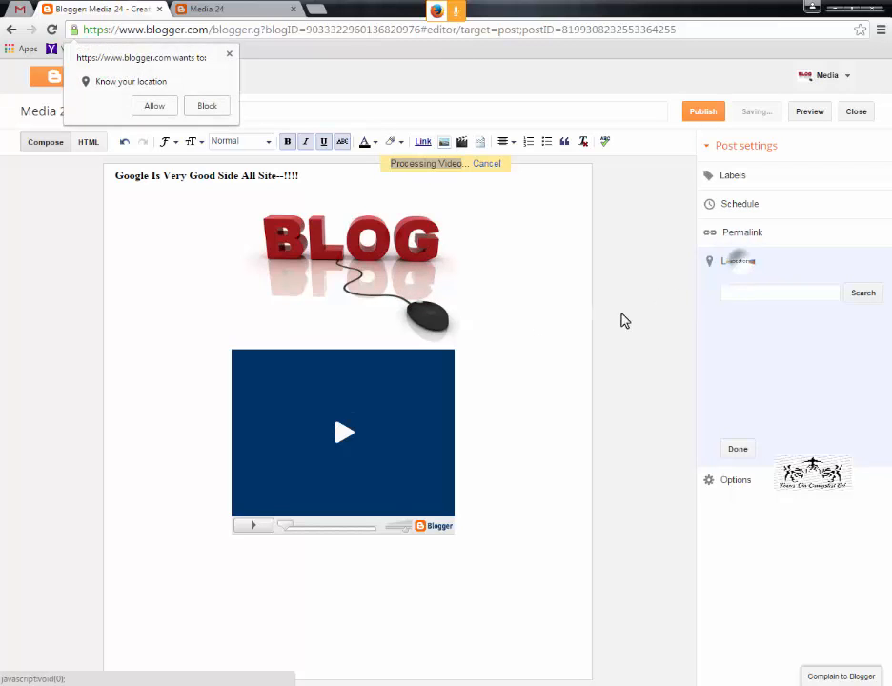
left_click(155, 107)
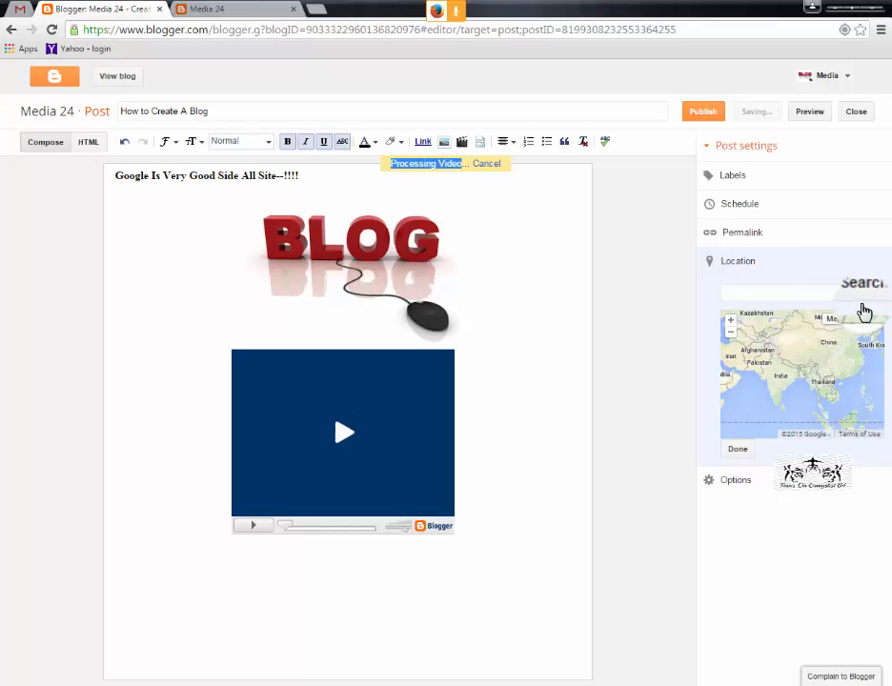
left_click(832, 295)
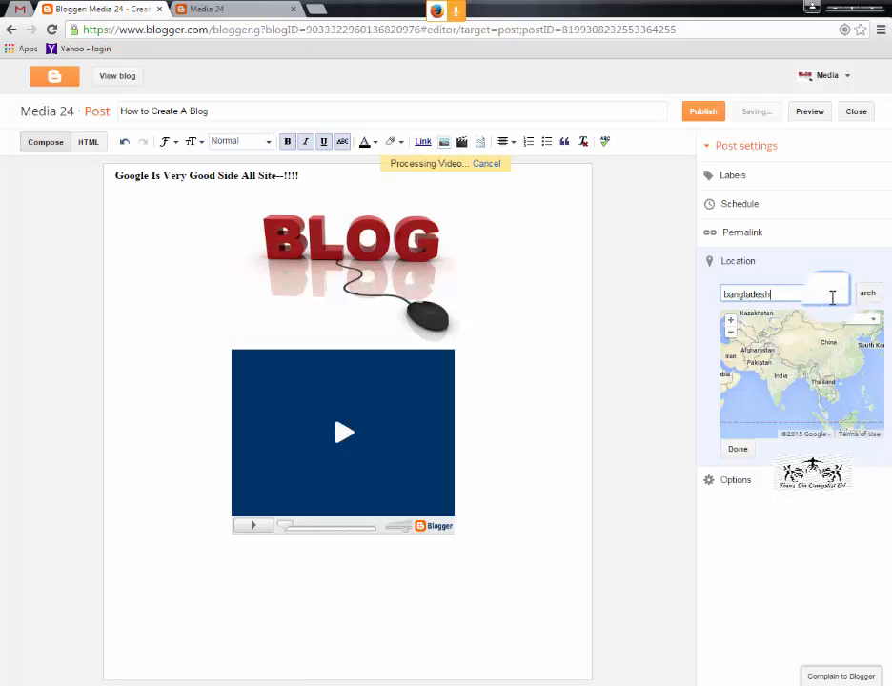
type("bangladesh")
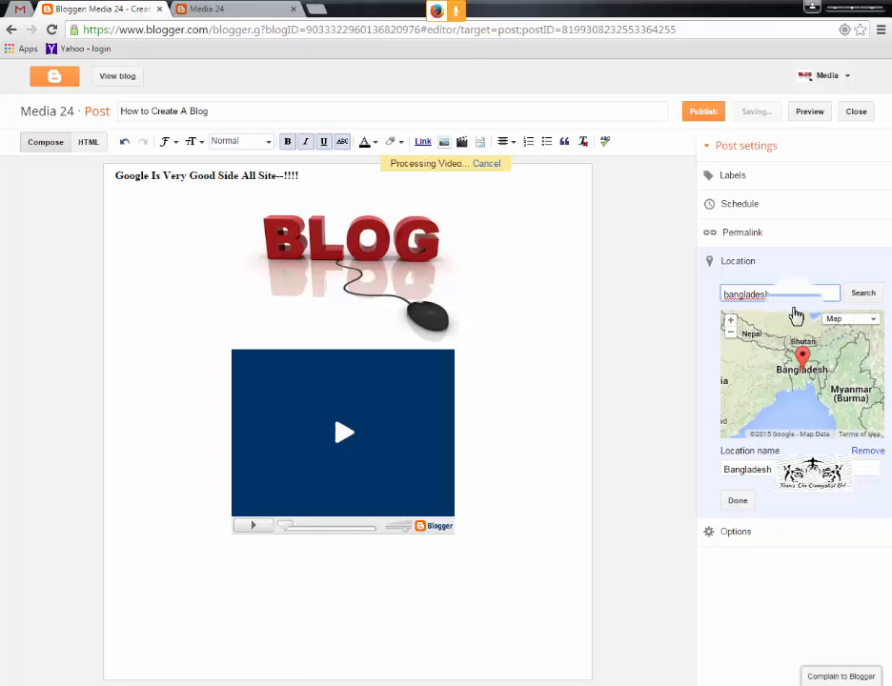
Step: Replace the location search with Dhanmondi, inspect the marker on the map and apply it as the post's location
left_click_drag(793, 294, 574, 299)
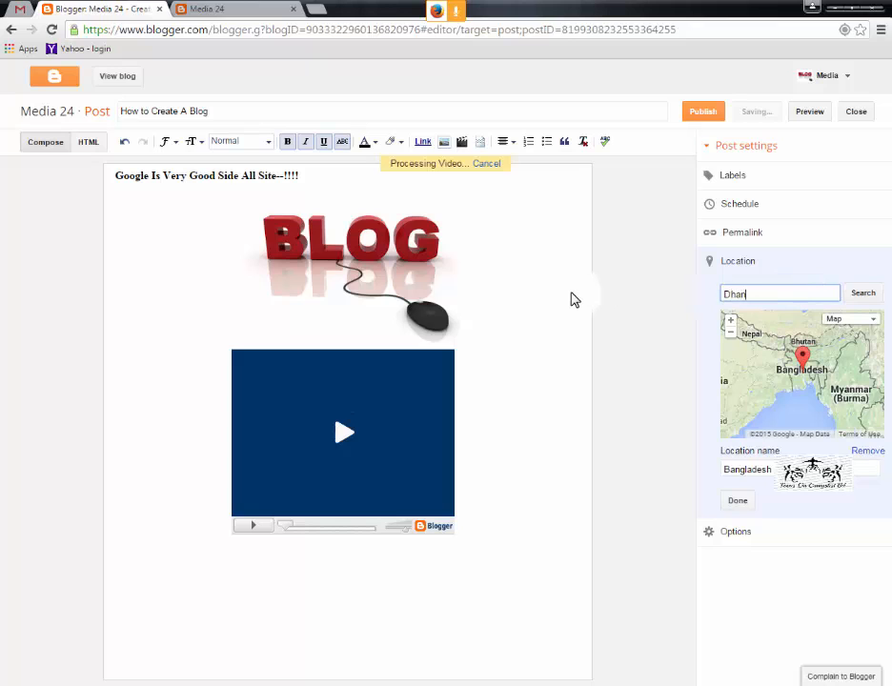
key("Return")
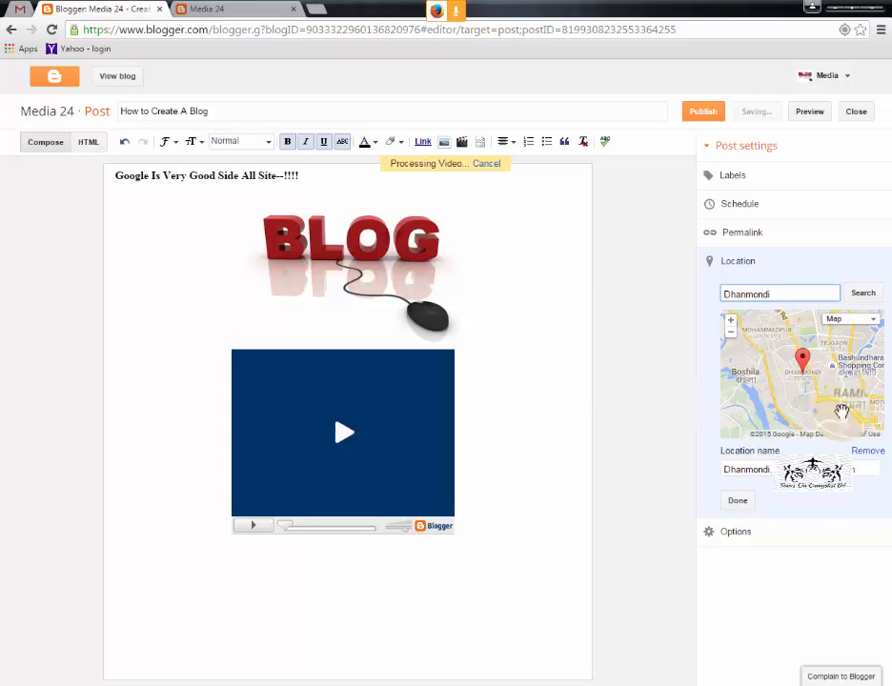
scroll(807, 372, "up", 2)
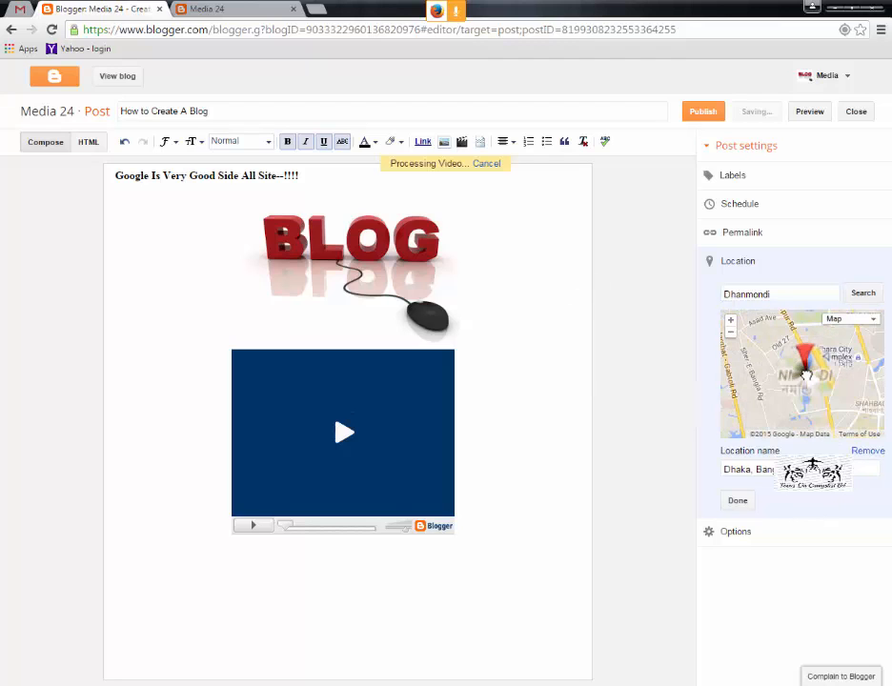
scroll(806, 375, "up", 2)
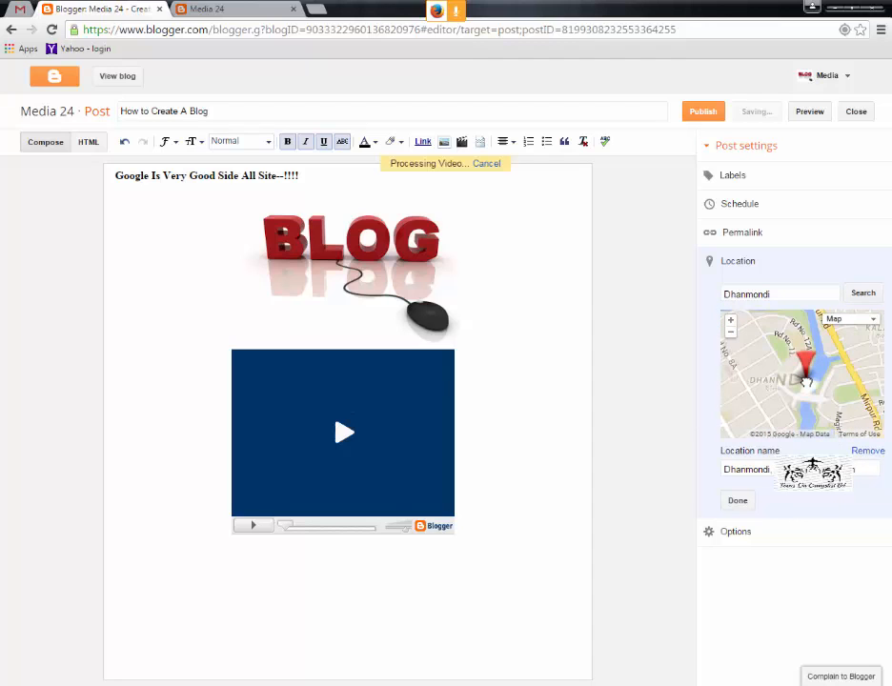
scroll(806, 380, "up", 2)
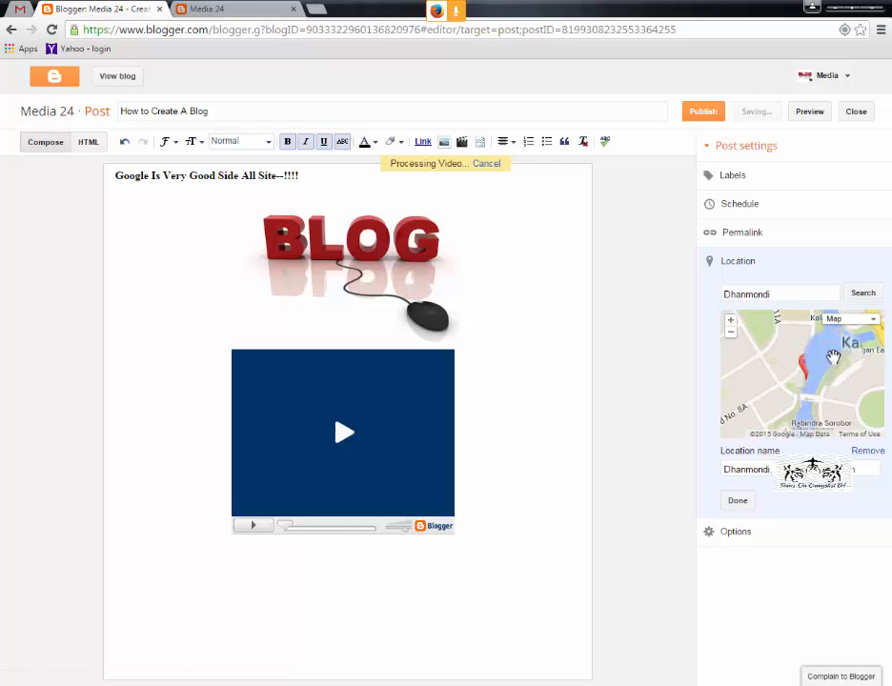
left_click(737, 501)
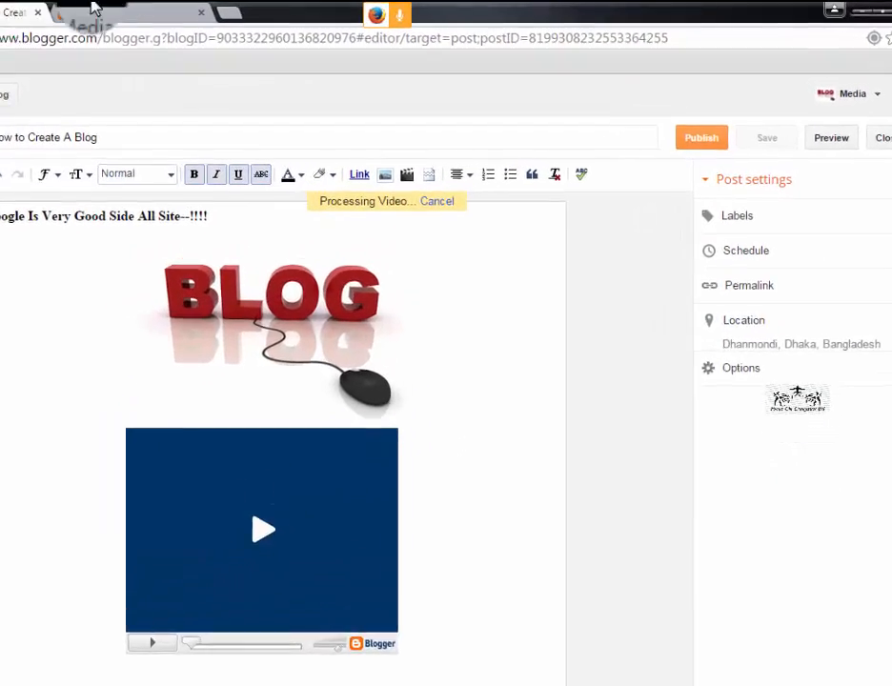
Step: Reload the live blog to check its posts area, and check the video's processing status in the post editor
left_click(206, 9)
right_click(243, 294)
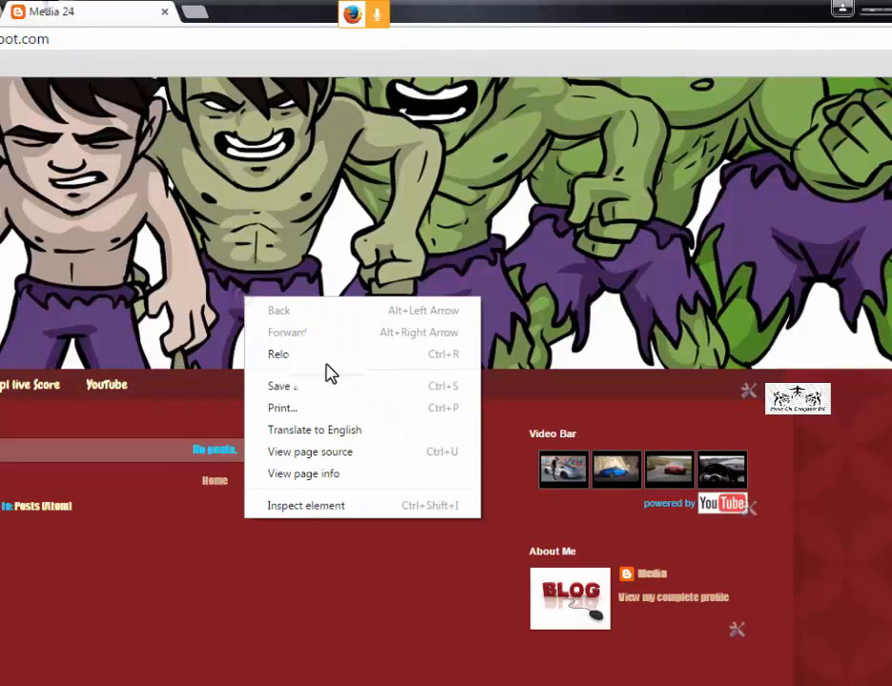
left_click(327, 355)
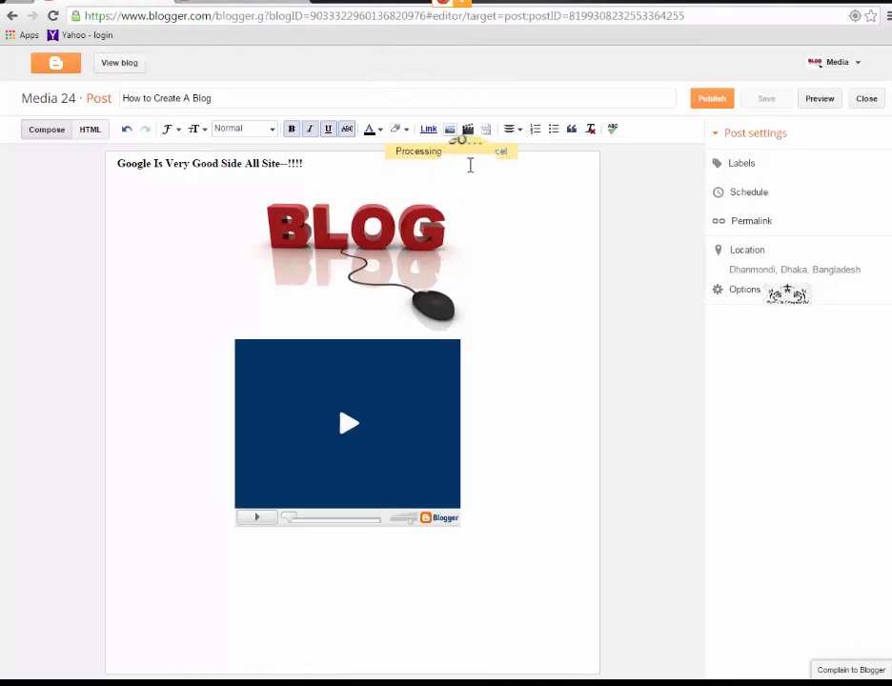
Step: Return to the live blog and open the Media 24 layout page from there
left_click(249, 1)
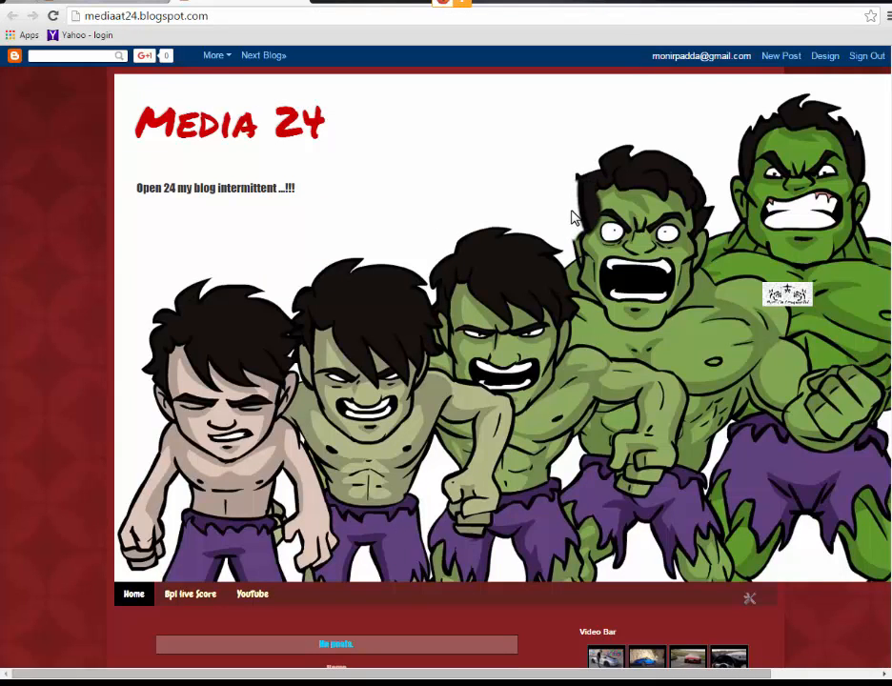
left_click(824, 55)
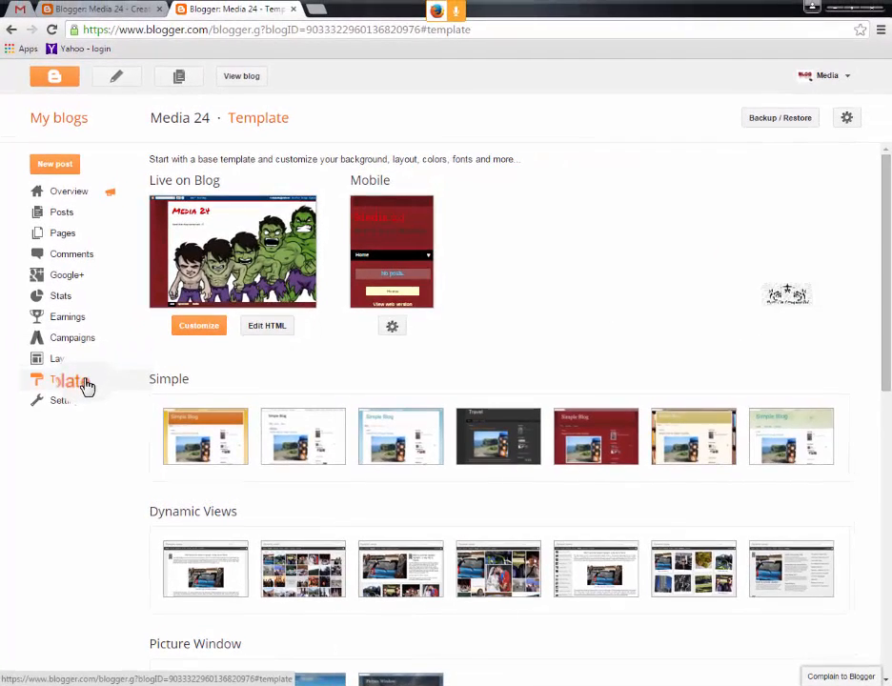
left_click(63, 355)
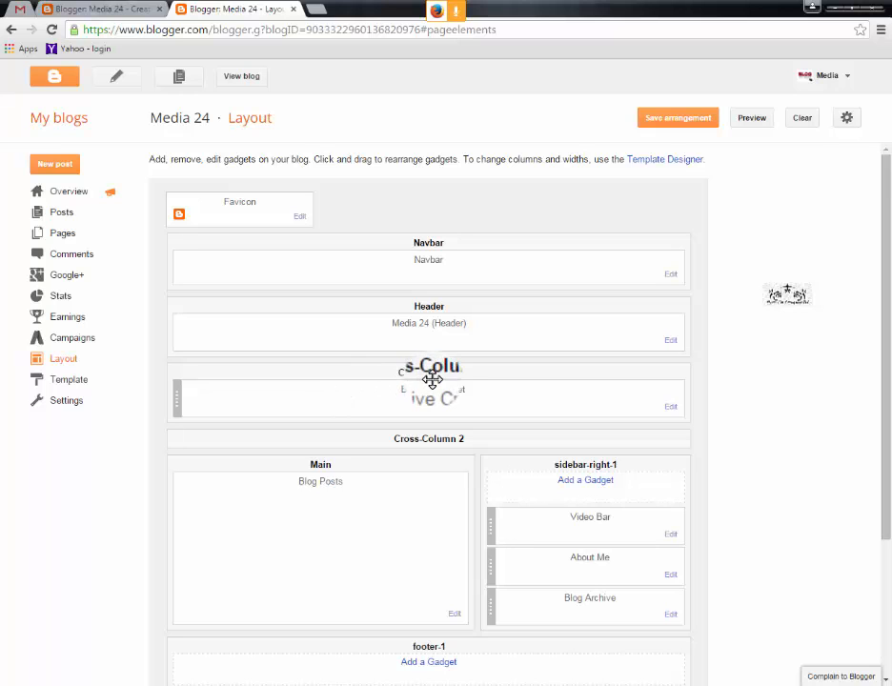
left_click(672, 345)
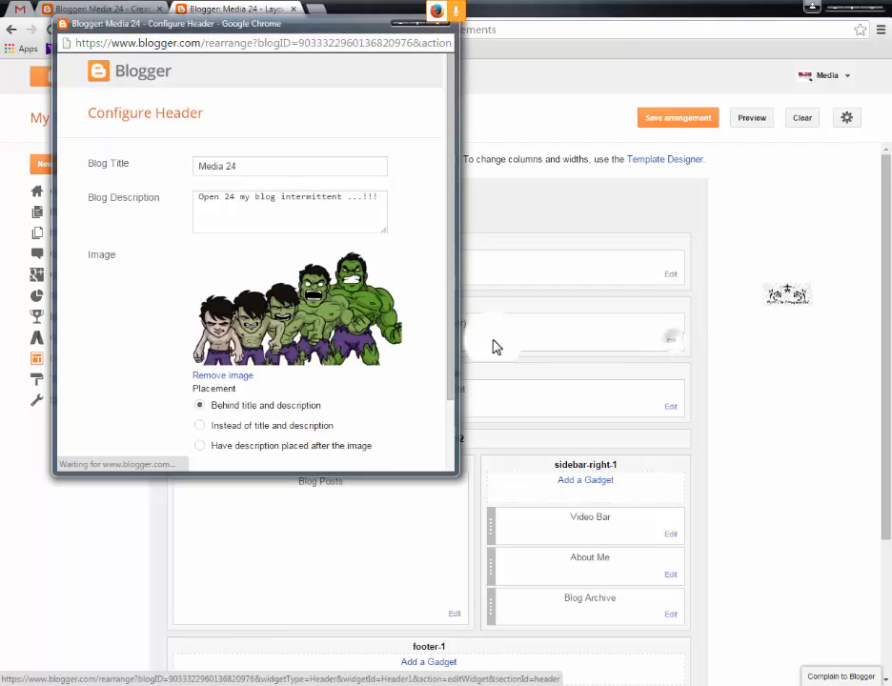
scroll(246, 332, "down", 1)
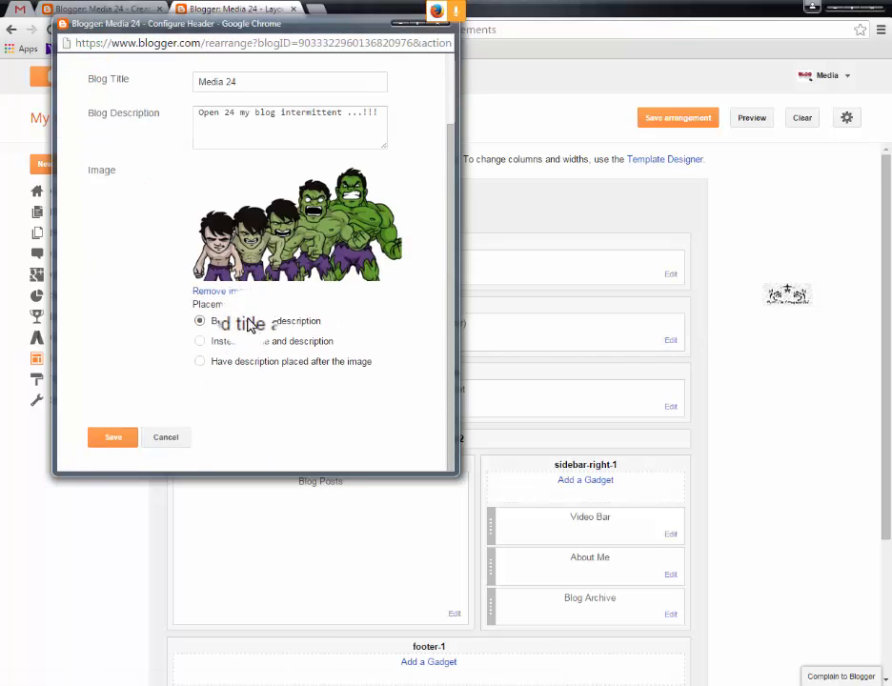
left_click(229, 291)
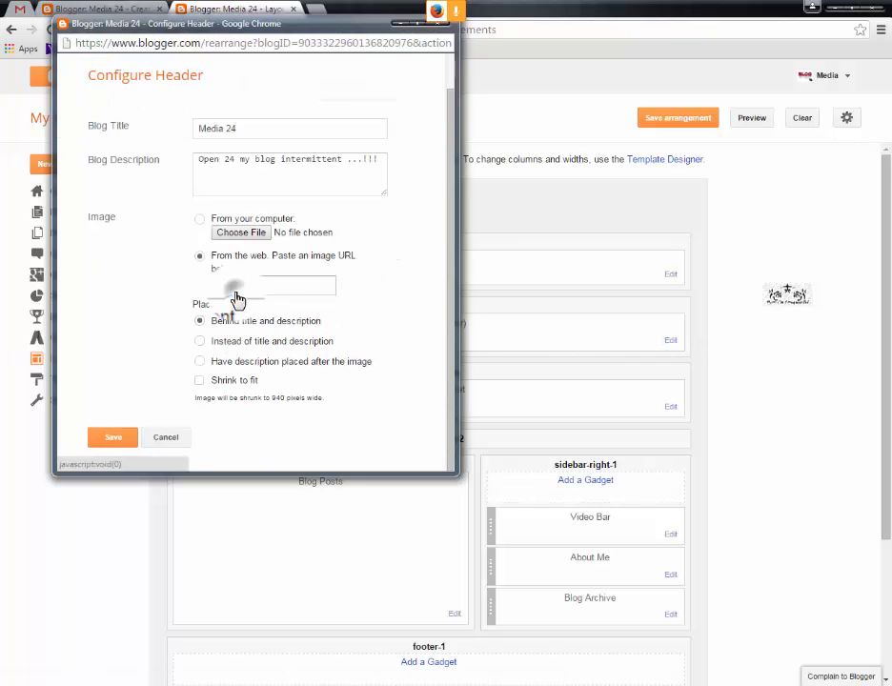
left_click(241, 232)
left_click(116, 141)
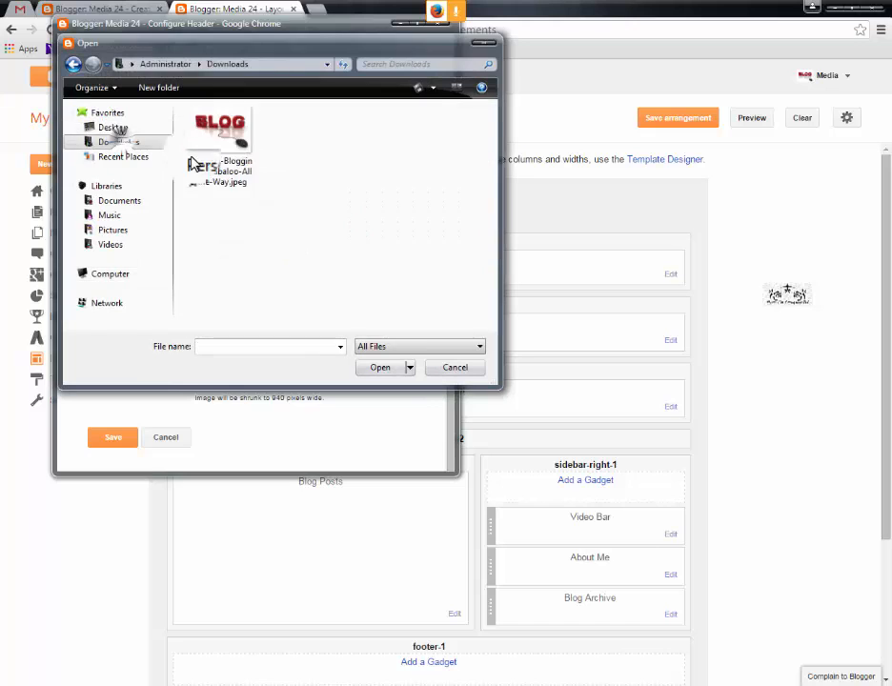
double_click(211, 150)
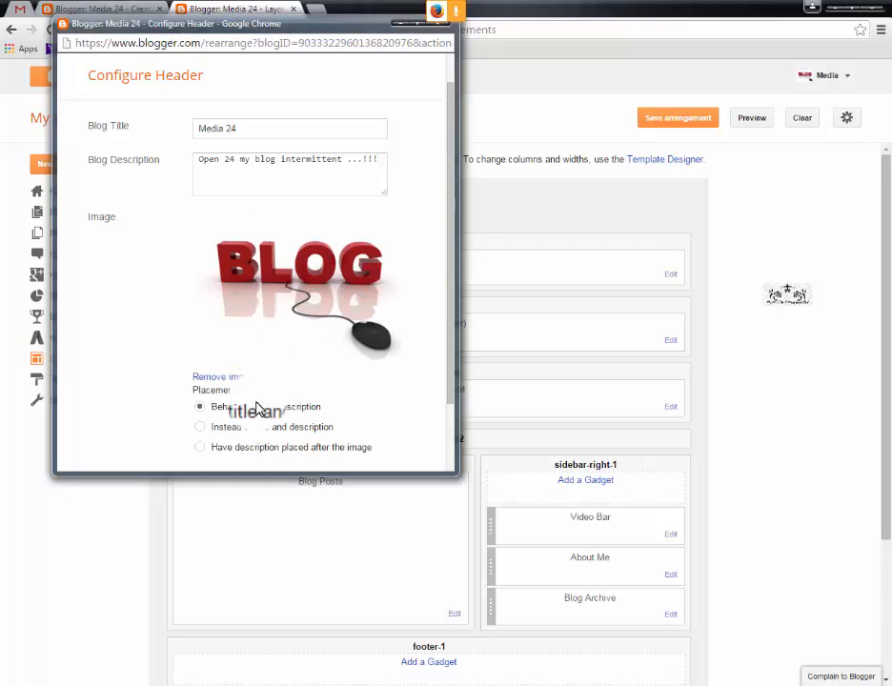
scroll(249, 378, "down", 1)
left_click(174, 439)
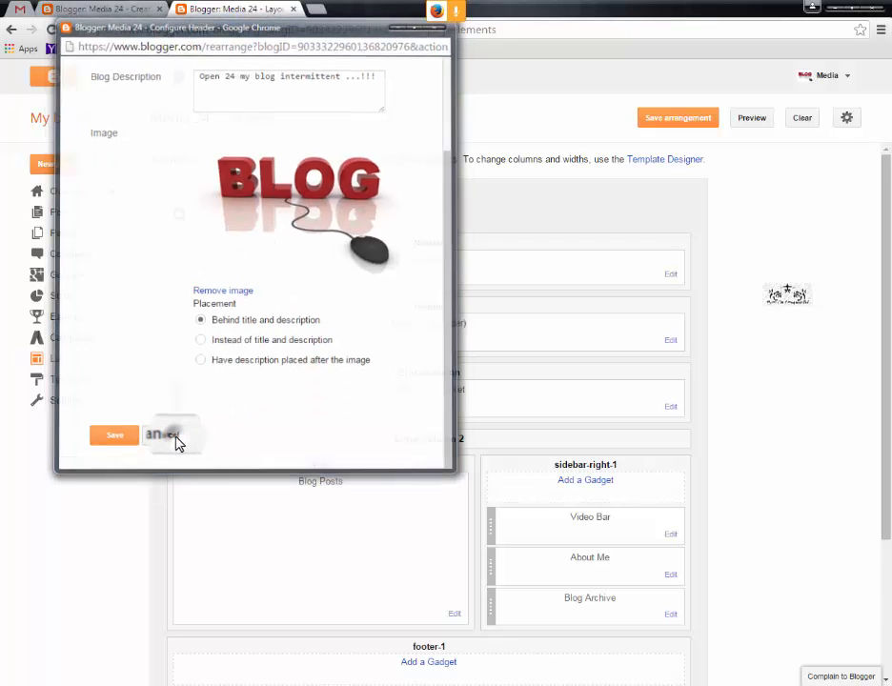
Step: Remove the header's Hulk image and open Personal-Blogging-Hullabaloo-All-the-Way.jpeg from the Downloads folder for editing in Paint
left_click(672, 345)
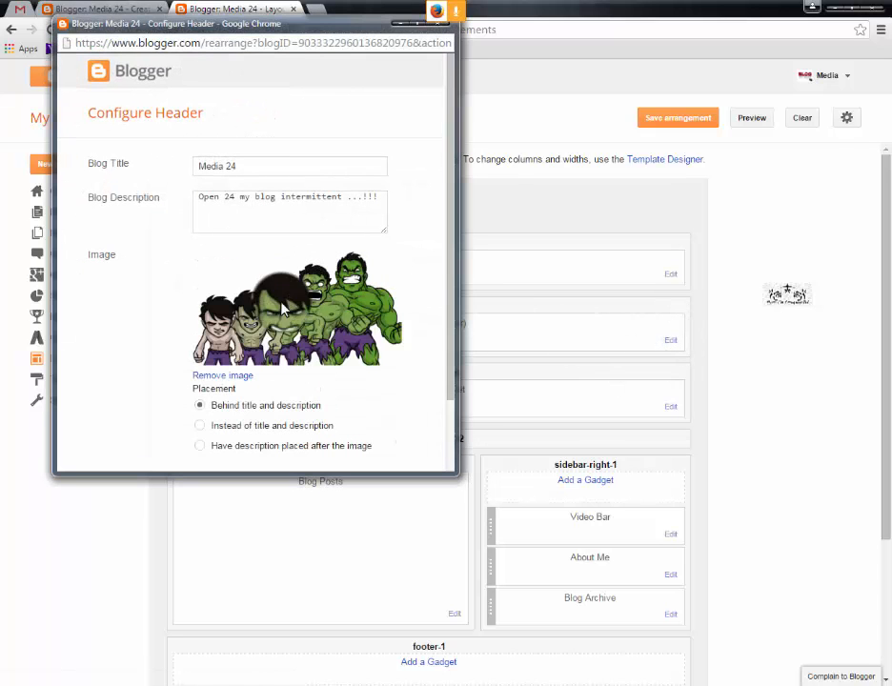
scroll(243, 416, "down", 1)
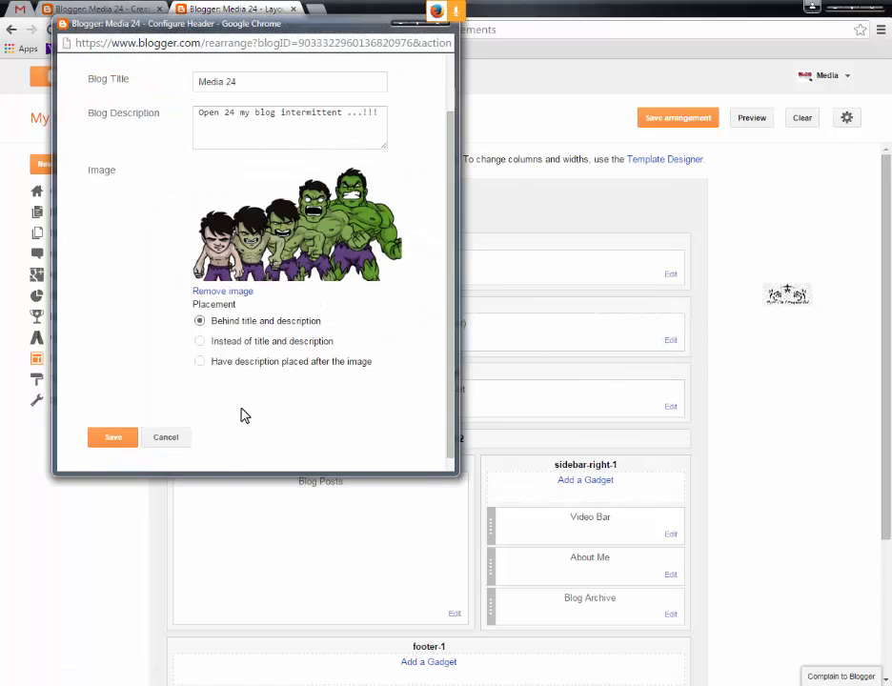
left_click(234, 292)
left_click(229, 232)
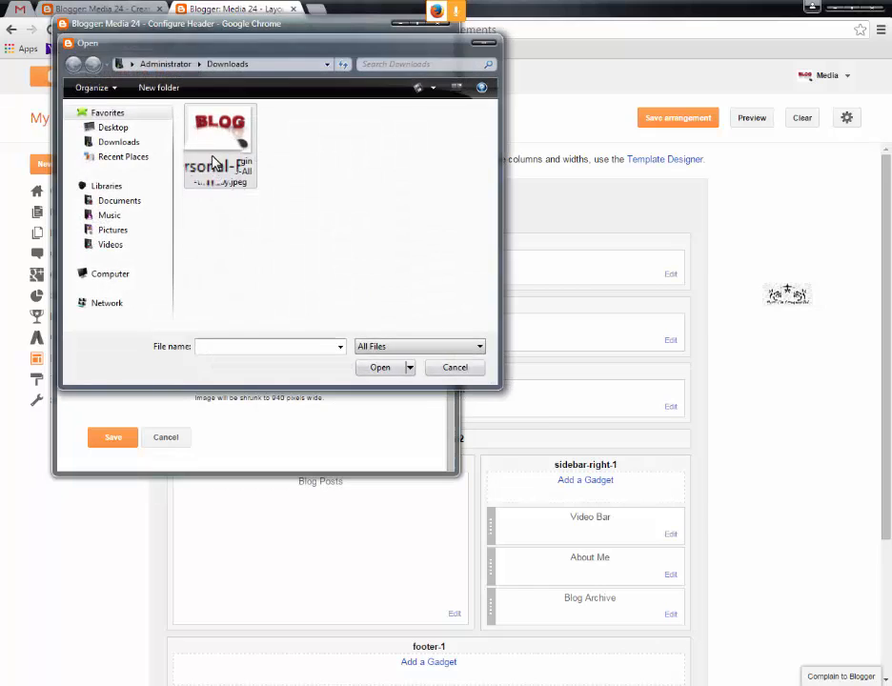
right_click(212, 158)
left_click(267, 216)
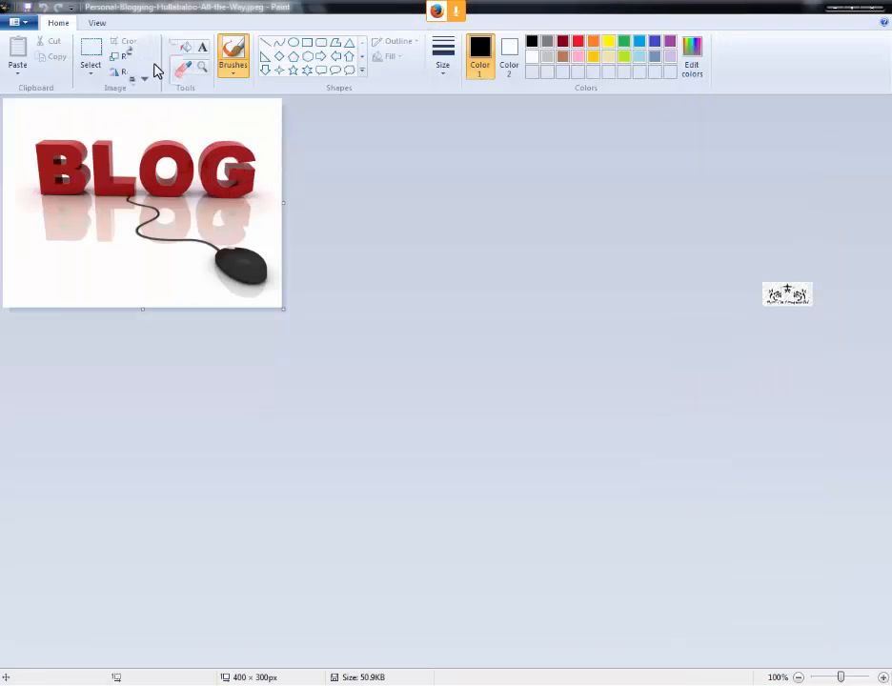
Step: Crop the picture closely around the BLOG letters and the mouse, to about 341 × 211 px
left_click(91, 55)
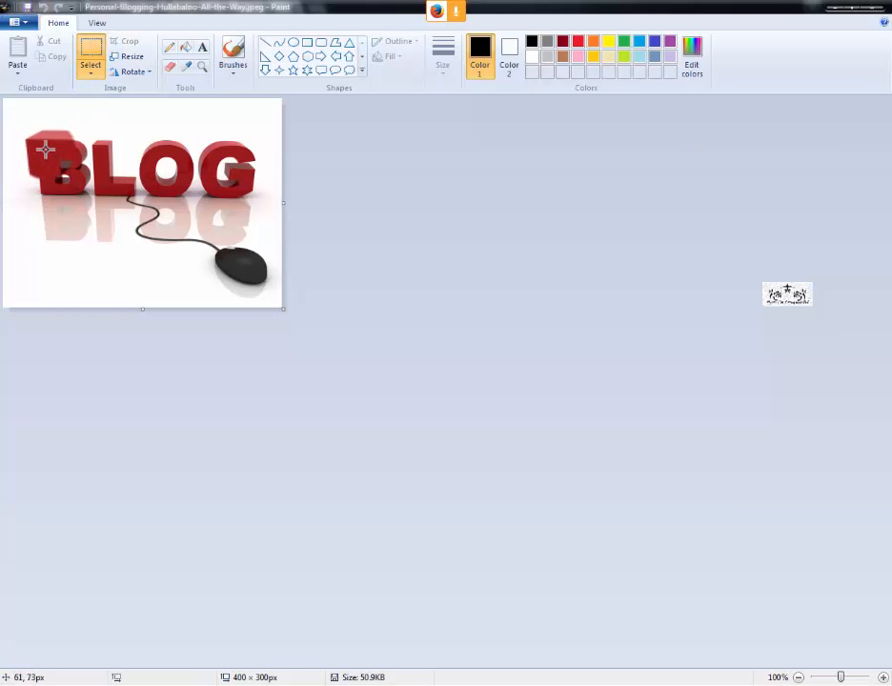
left_click_drag(33, 138, 268, 284)
left_click(124, 41)
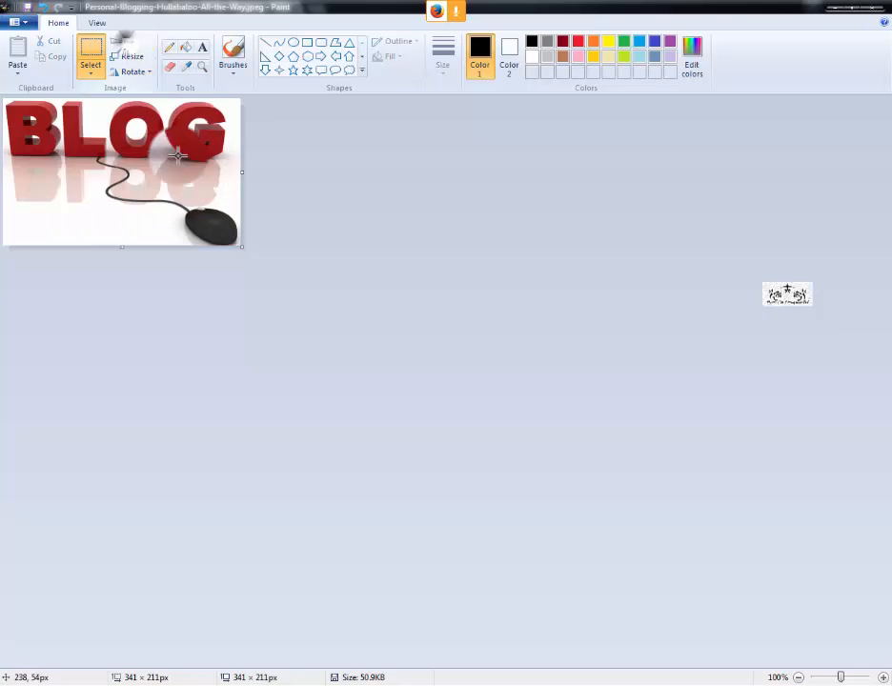
scroll(181, 164, "up", 3)
scroll(135, 134, "down", 1)
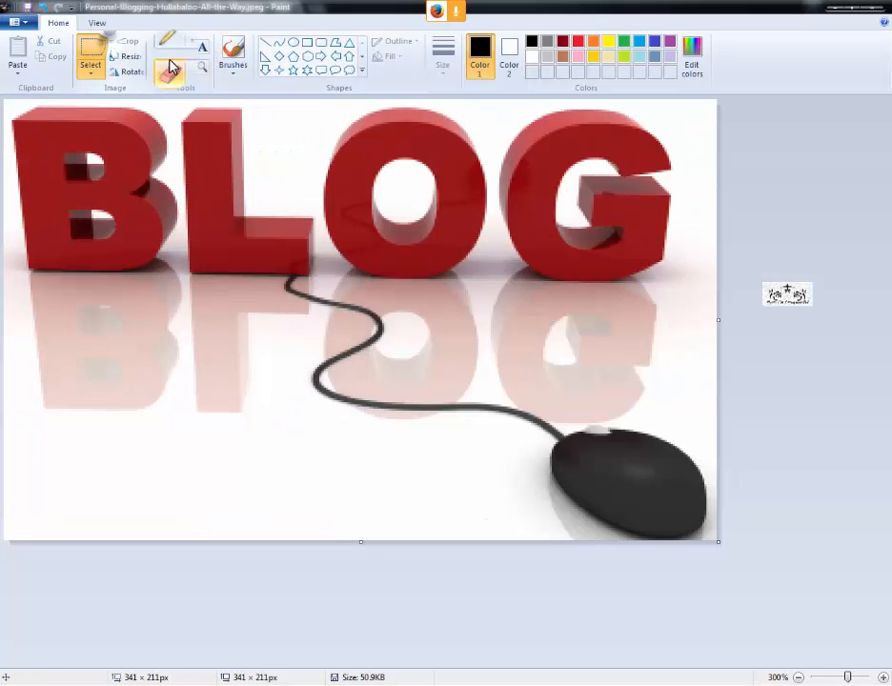
left_click(240, 81)
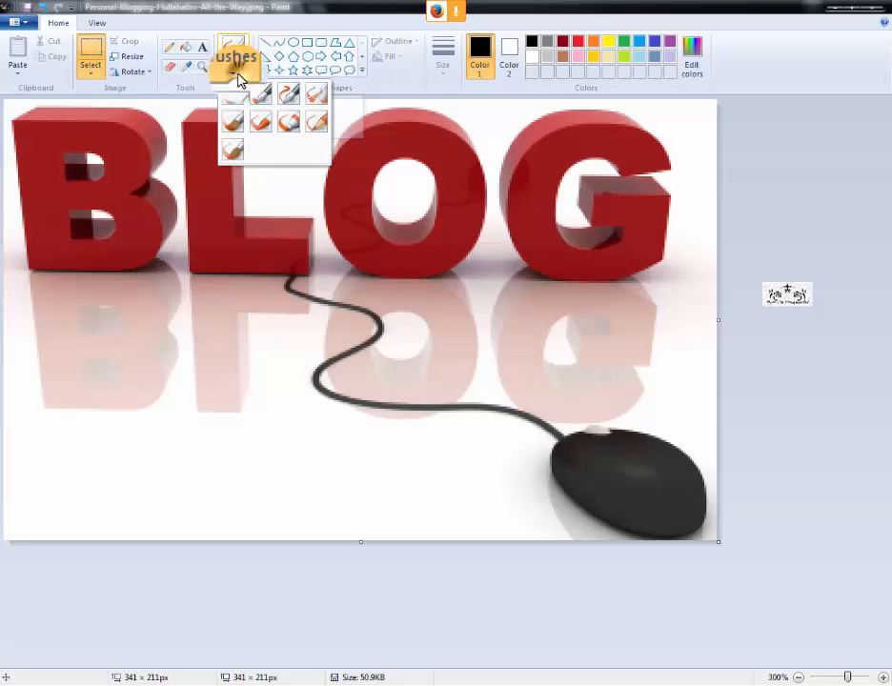
left_click(236, 124)
left_click_drag(29, 305, 169, 372)
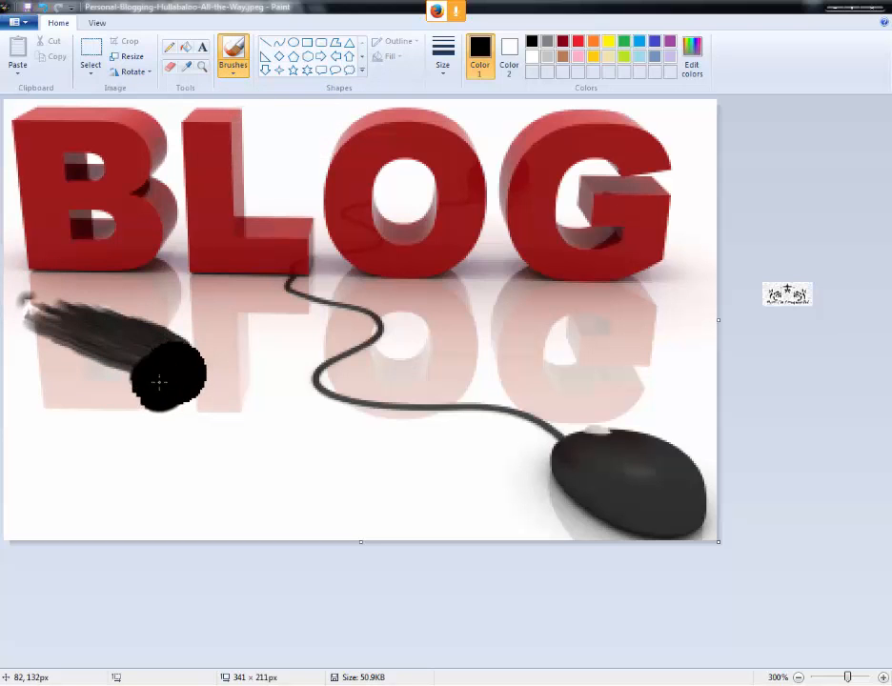
key("ctrl+z")
Step: Save the cropped picture, close Paint, upload the picture as the header image behind the title and description, and save the header
left_click(836, 7)
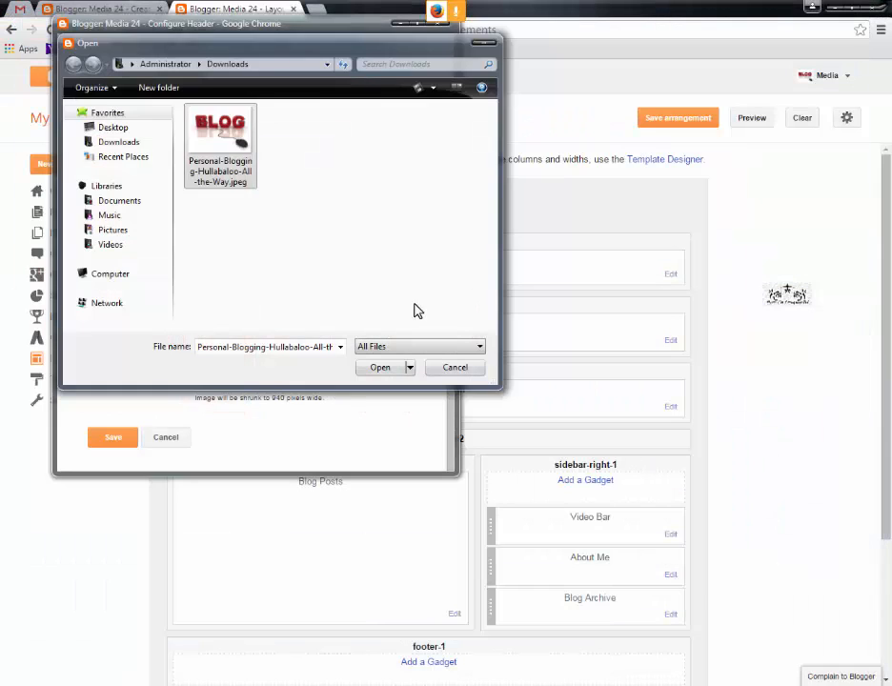
double_click(207, 149)
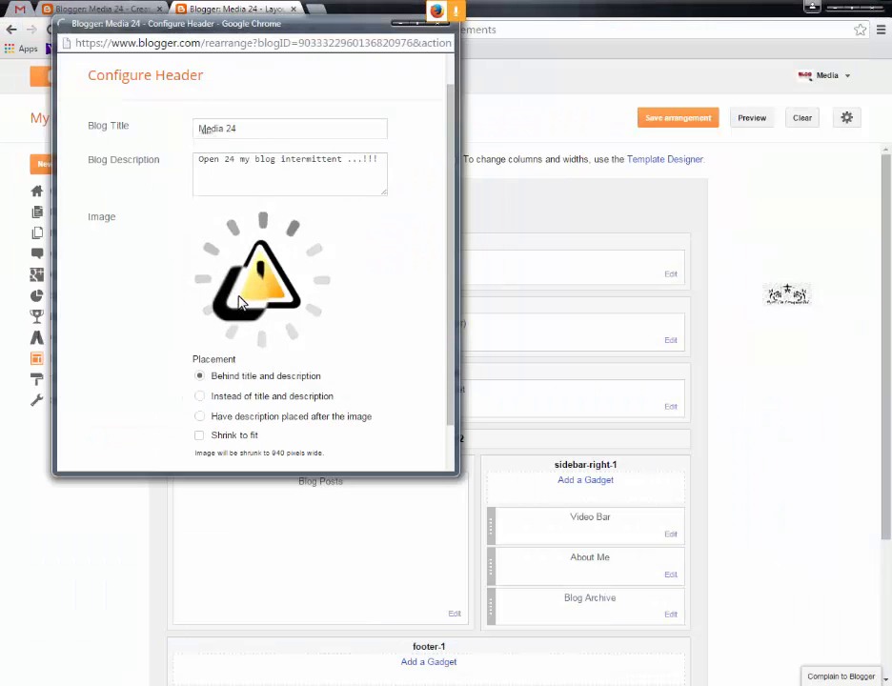
scroll(240, 304, "down", 1)
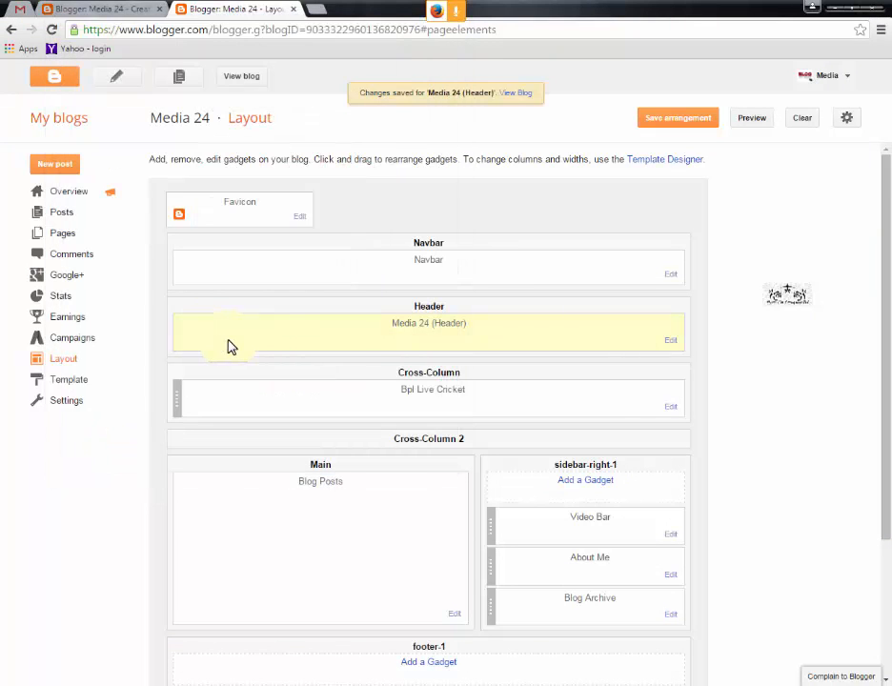
Step: Save the layout arrangement and preview the blog with the new header image
left_click(688, 118)
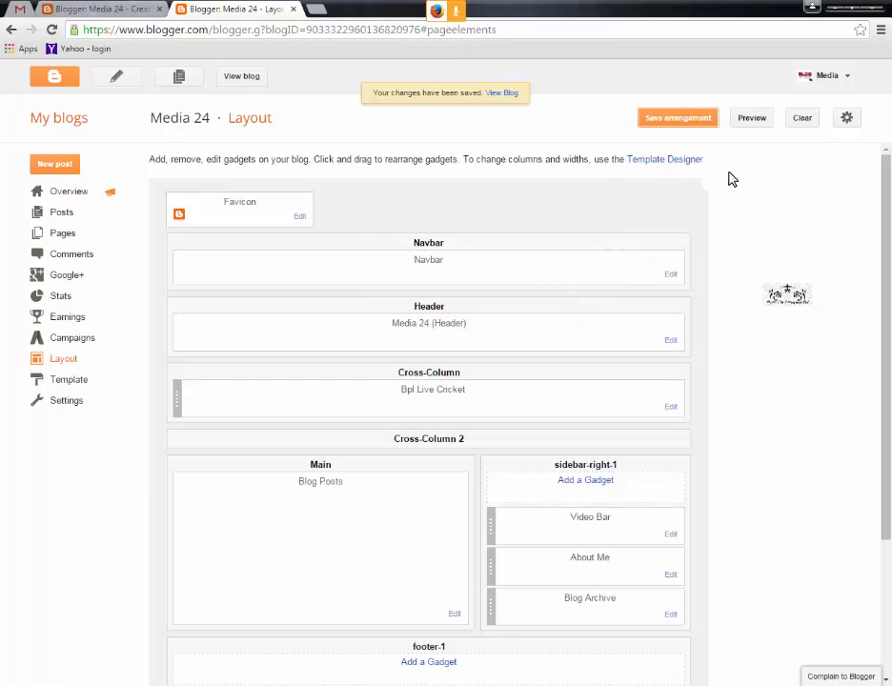
left_click(750, 119)
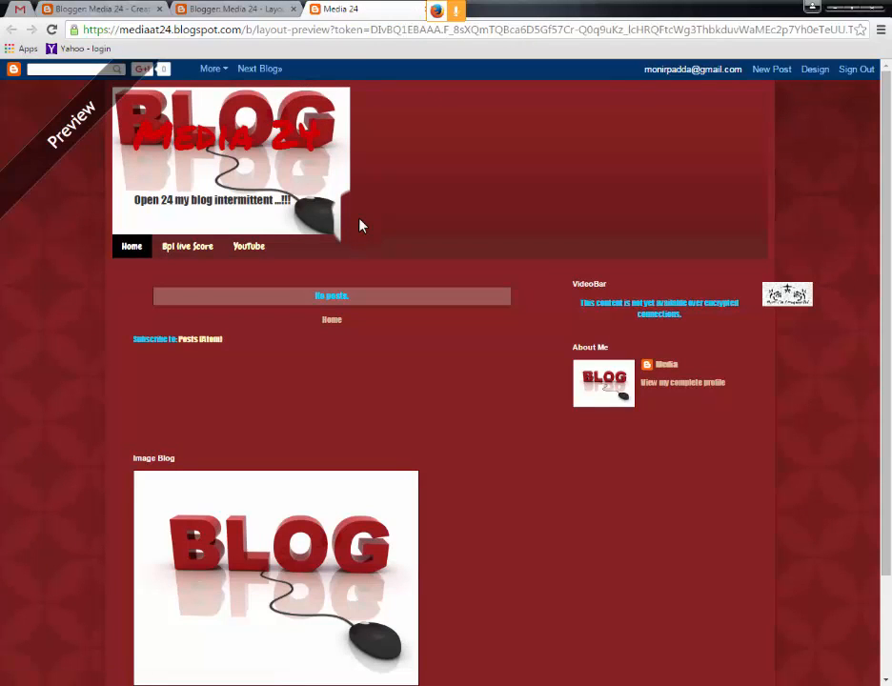
Step: Close the layout preview and check the new BLOG header image on the live blog, returning to the layout page
scroll(360, 226, "down", 1)
scroll(360, 226, "up", 1)
key("ctrl+w")
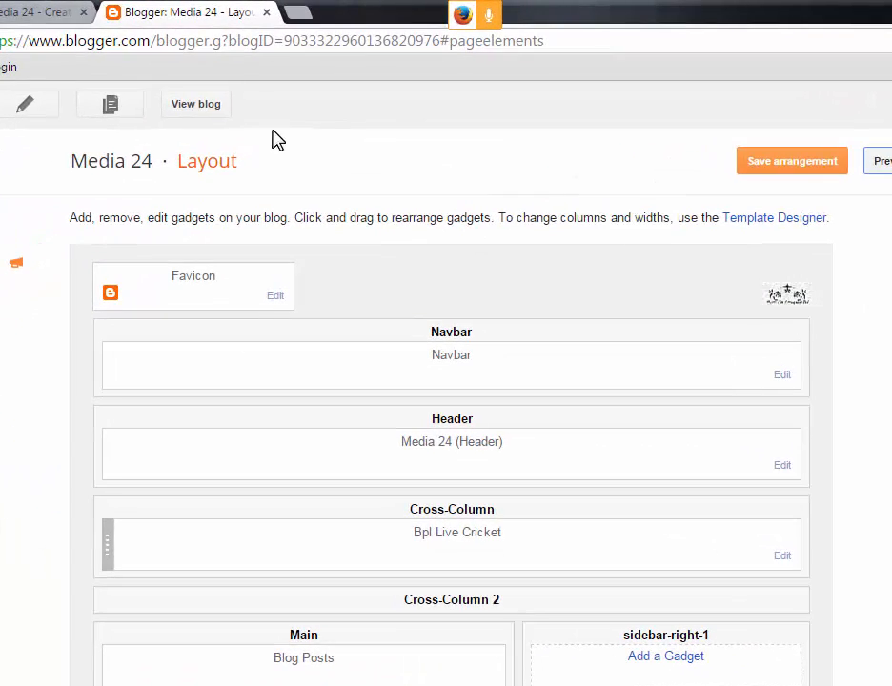
left_click(211, 111)
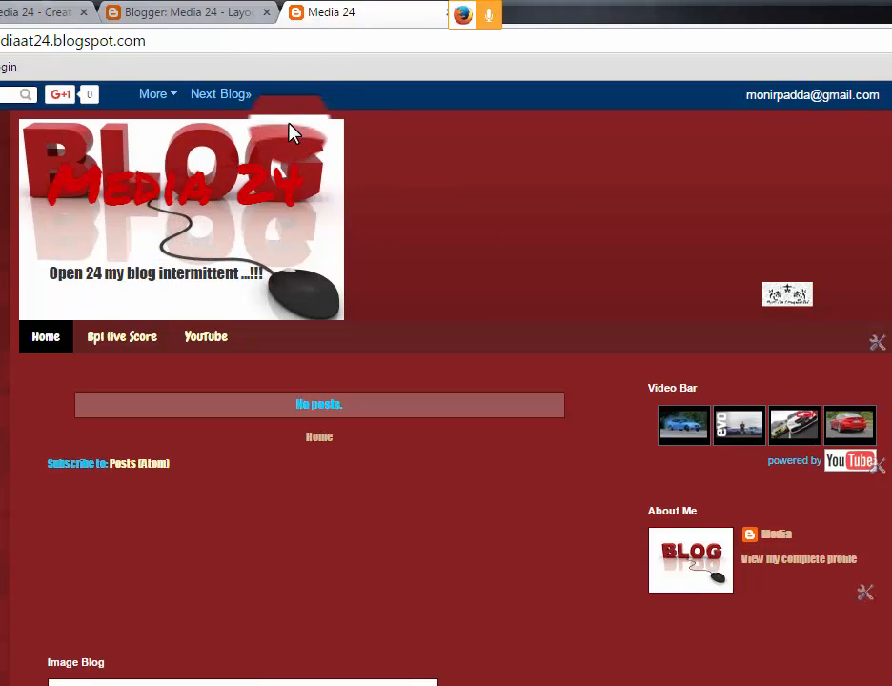
key("ctrl+w")
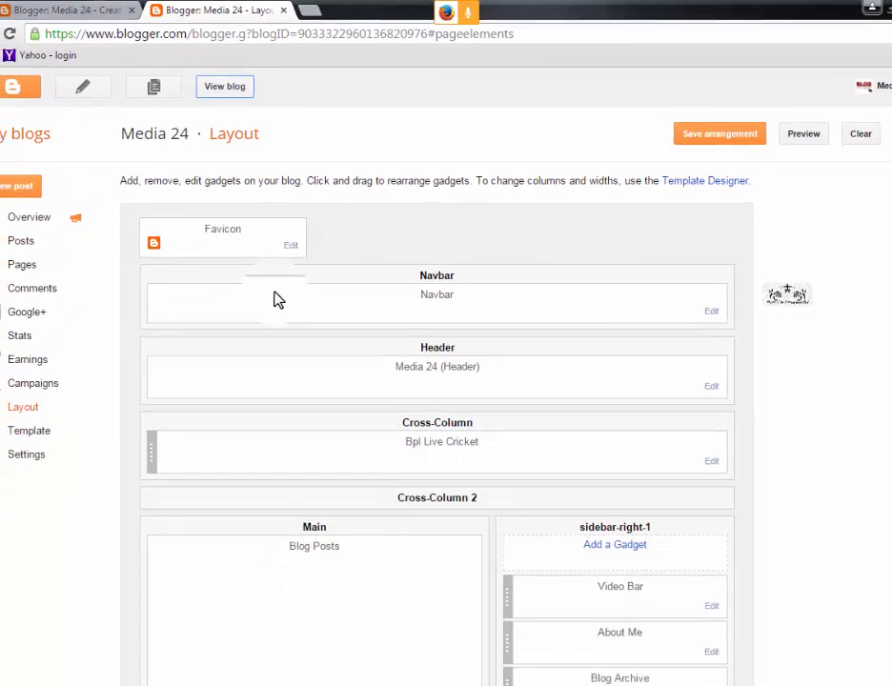
Step: Customize the template's advanced blog title settings, setting the title color to dark red #280606, and apply the change to the blog
left_click(78, 399)
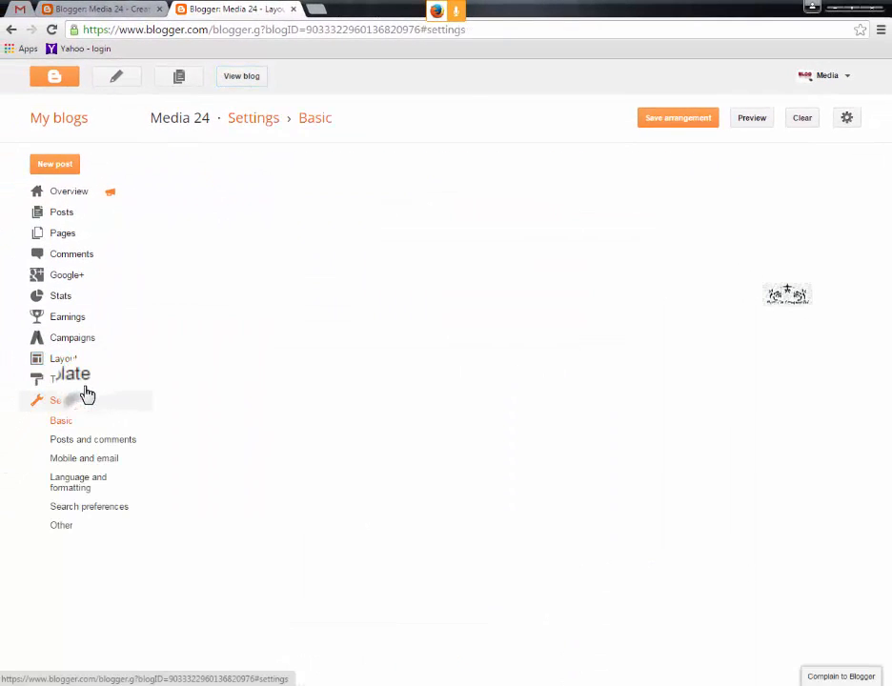
left_click(84, 384)
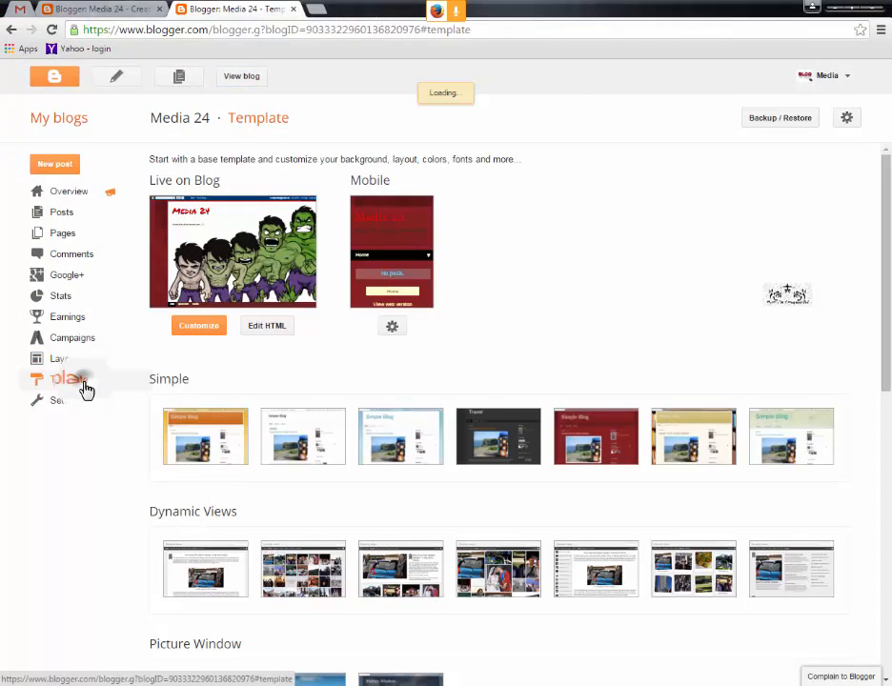
left_click(203, 329)
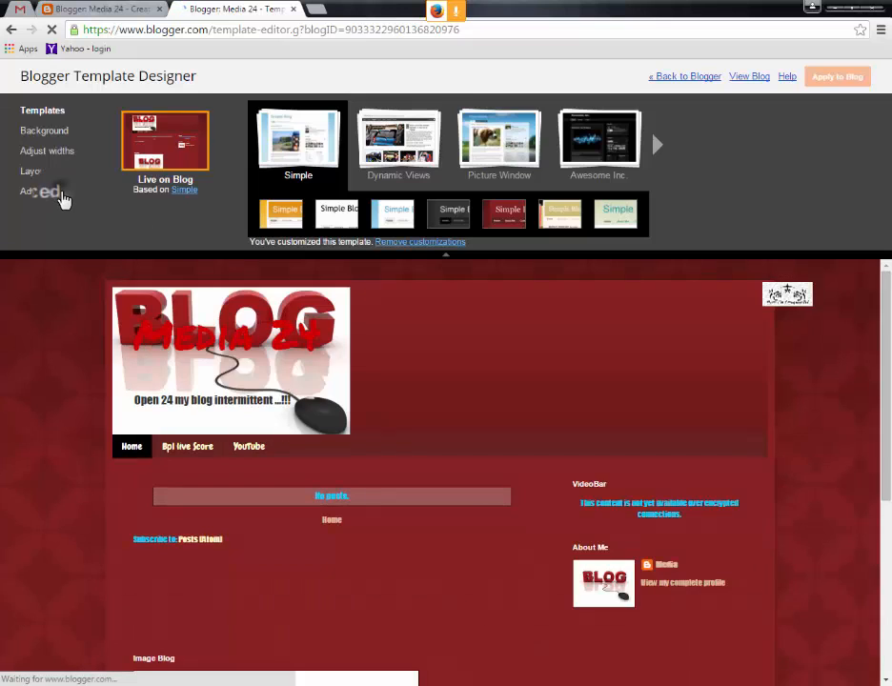
left_click(58, 192)
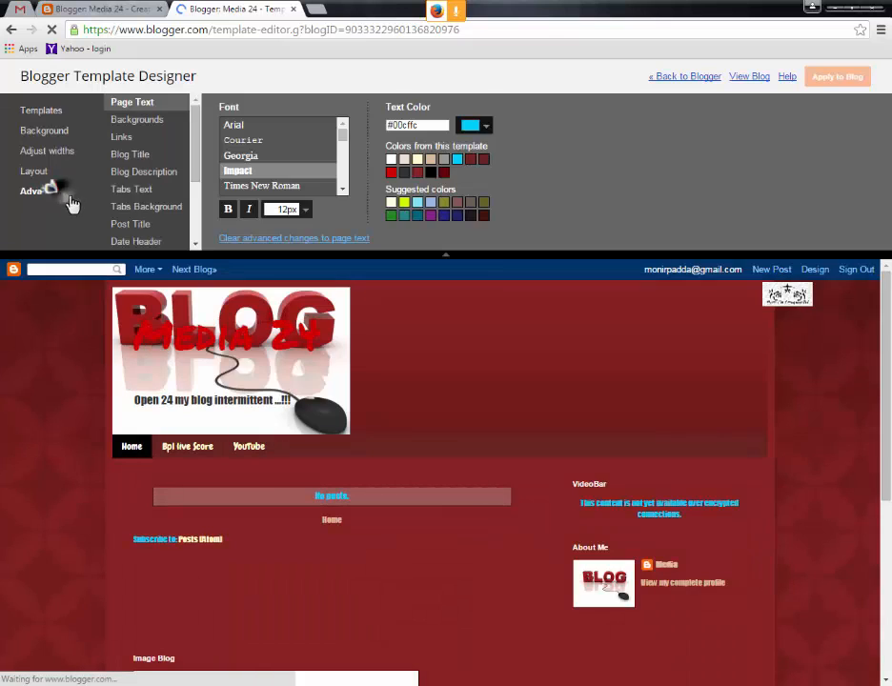
left_click(151, 156)
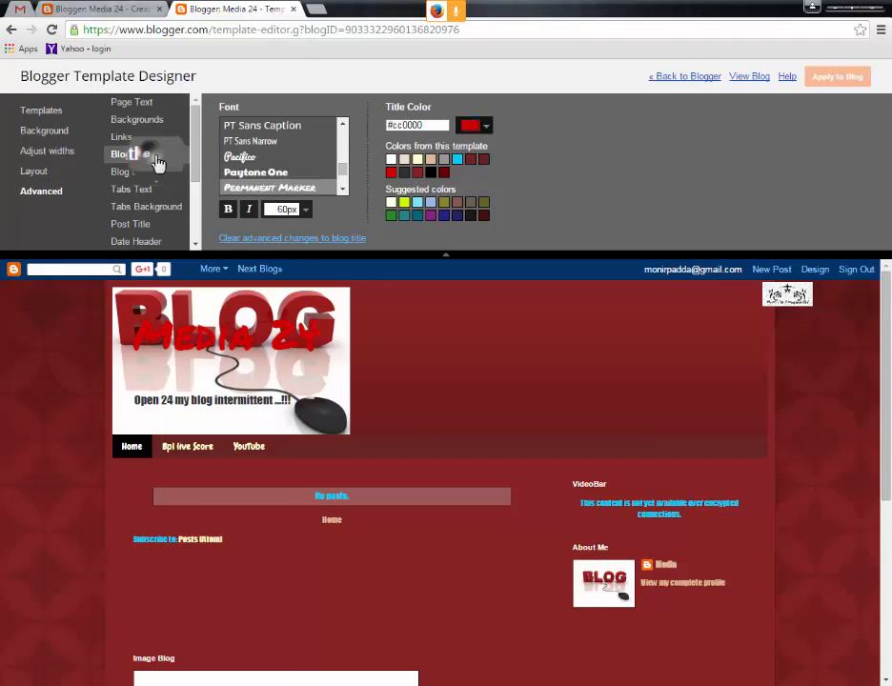
left_click(486, 124)
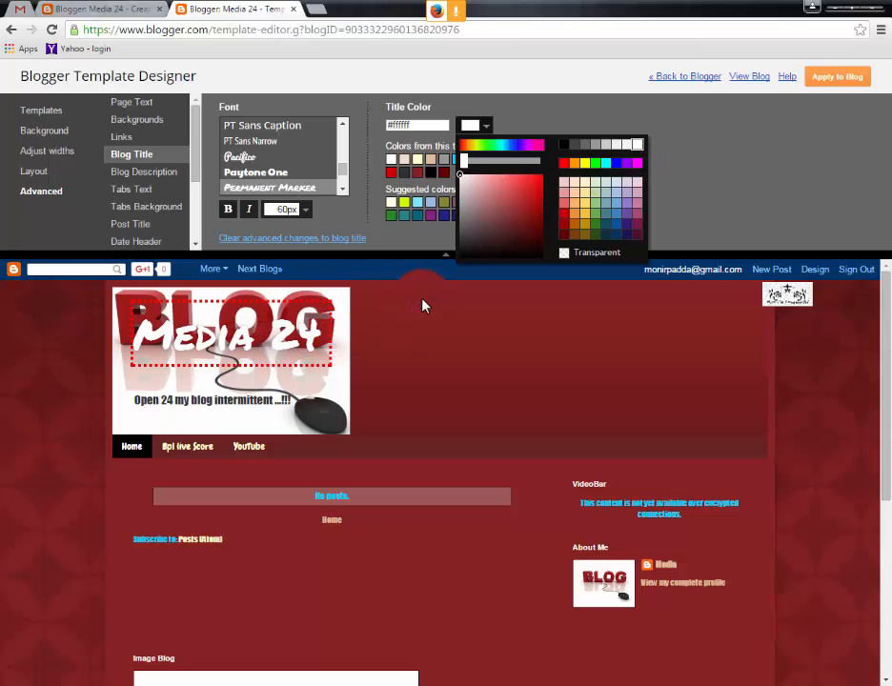
left_click(531, 250)
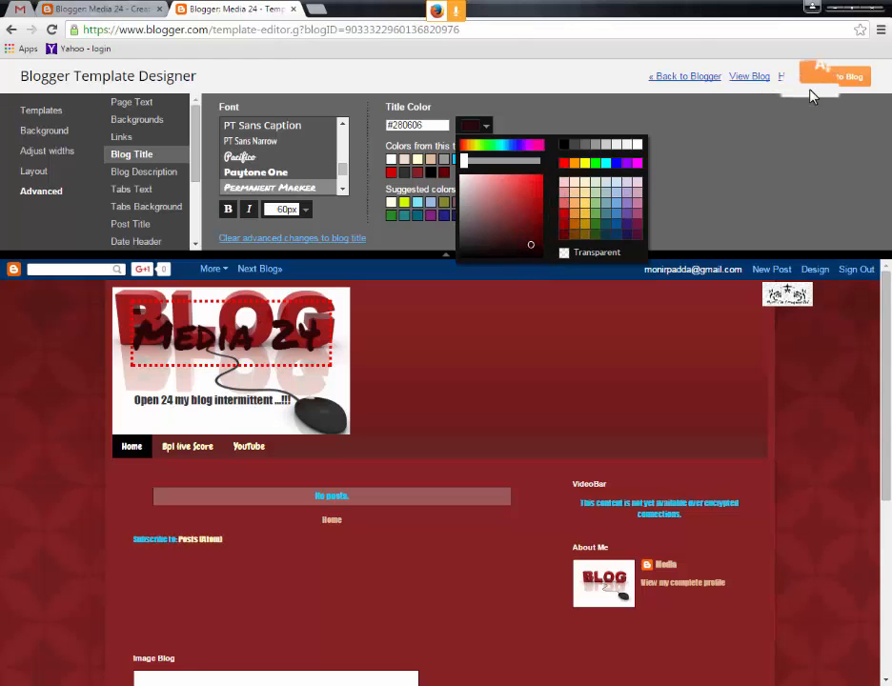
left_click(733, 149)
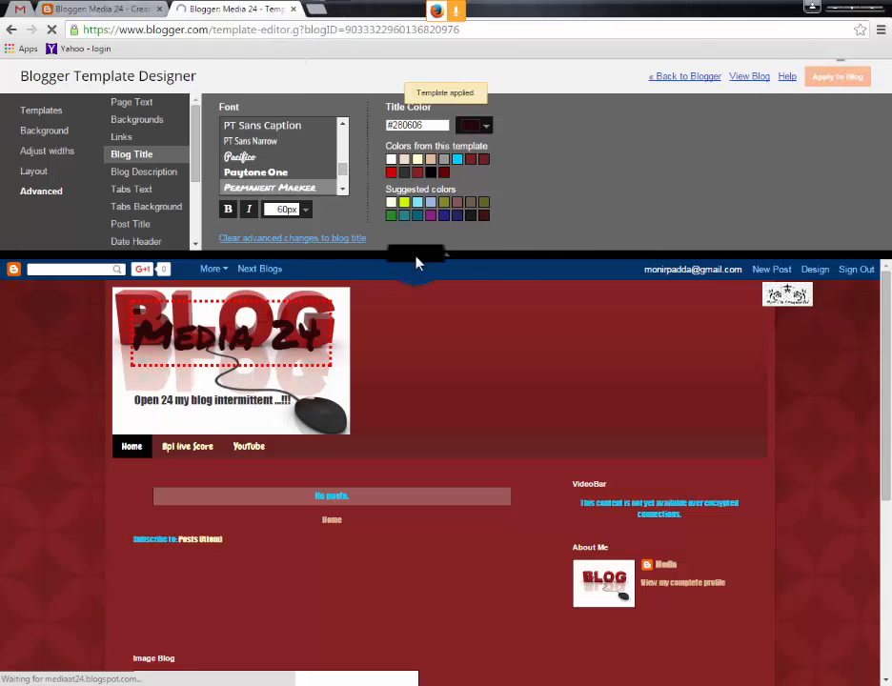
Step: Open the live Media 24 blog in its own tab and close the Template Designer
left_click(148, 8)
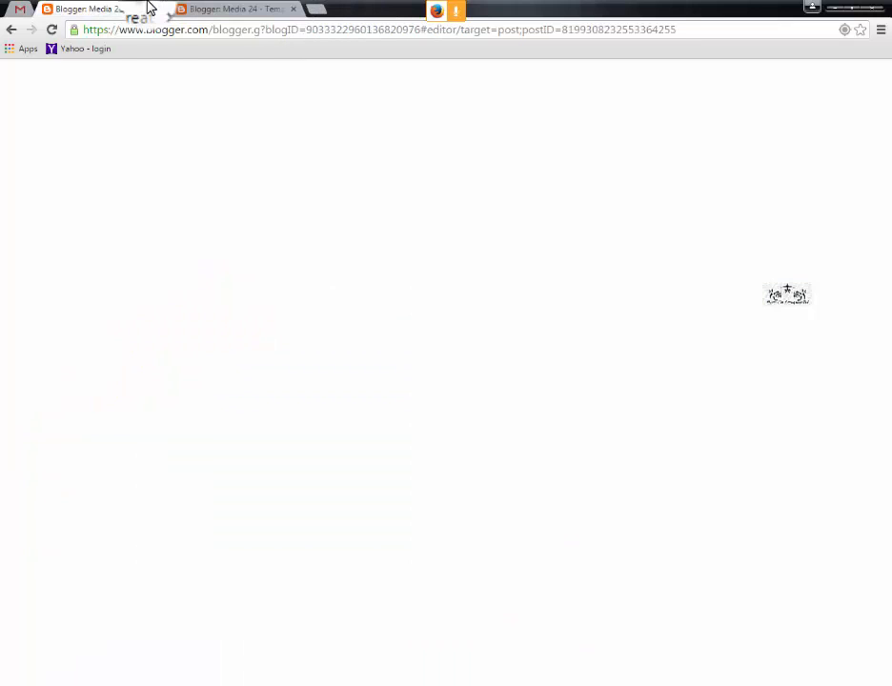
left_click(277, 9)
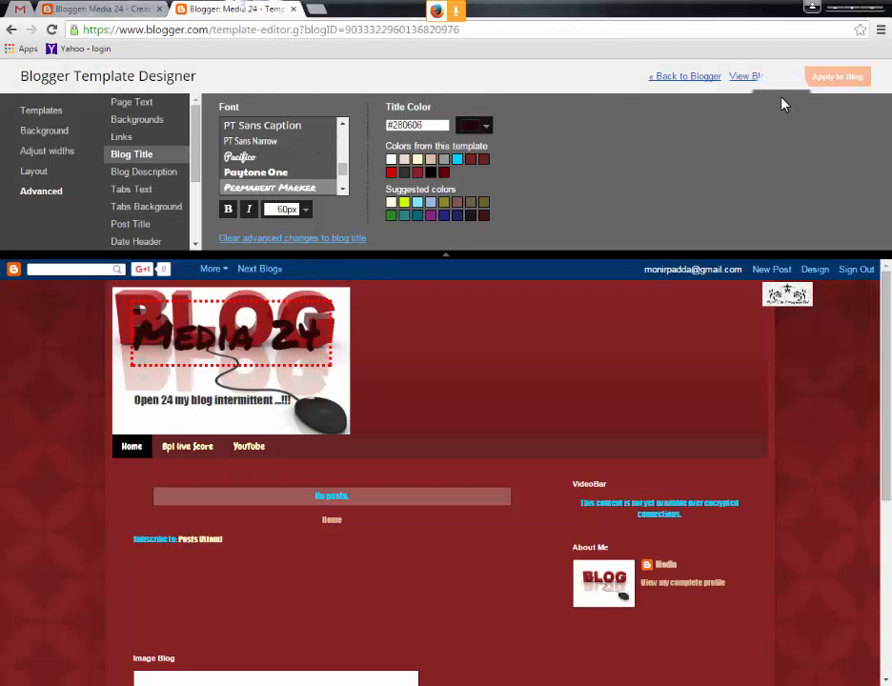
left_click(742, 84)
left_click(234, 8)
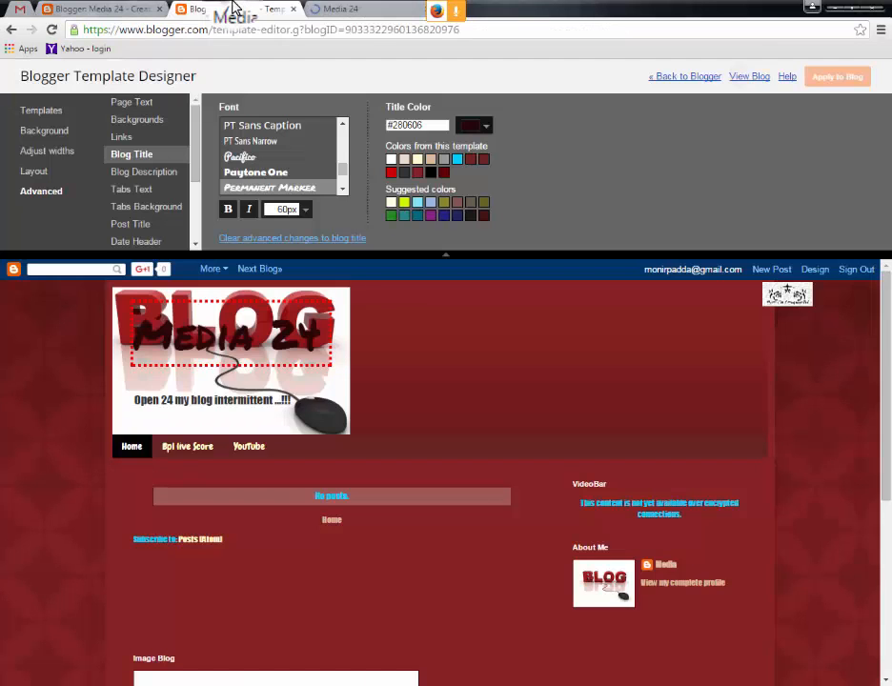
key("ctrl+w")
Step: Publish the How to Create A Blog post and reload the live blog page
left_click(143, 8)
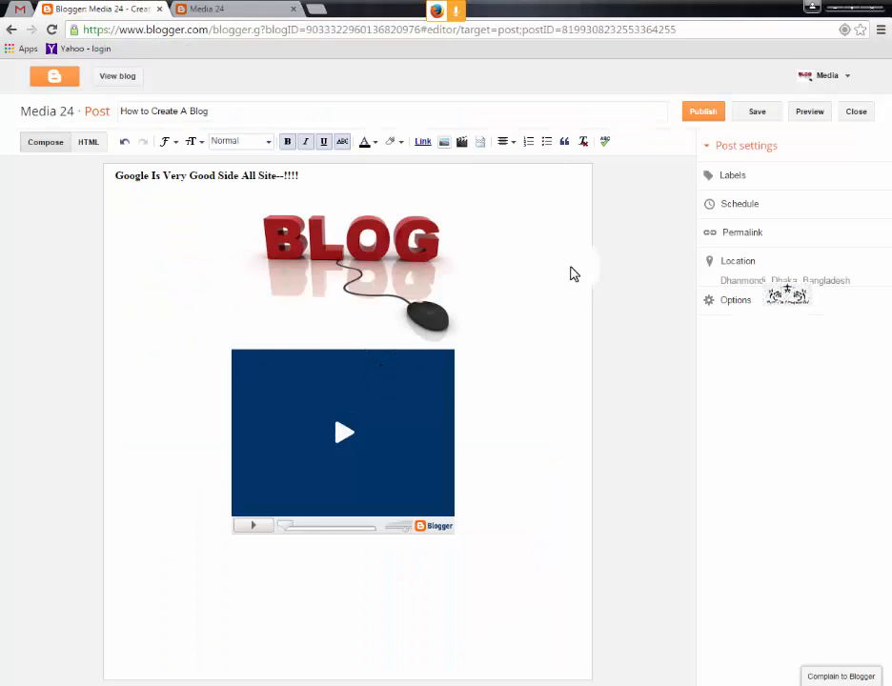
left_click(706, 115)
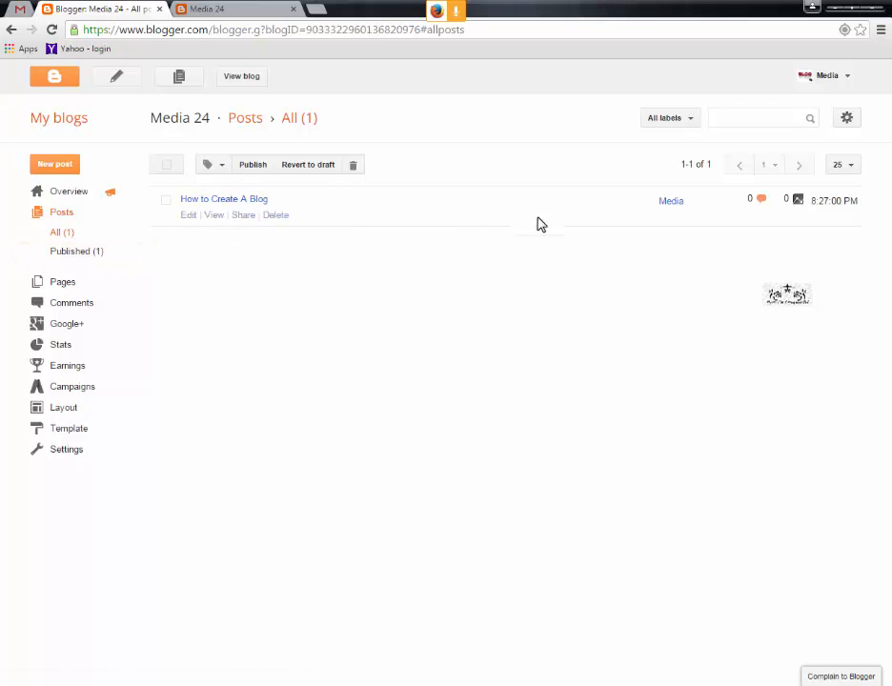
left_click(205, 9)
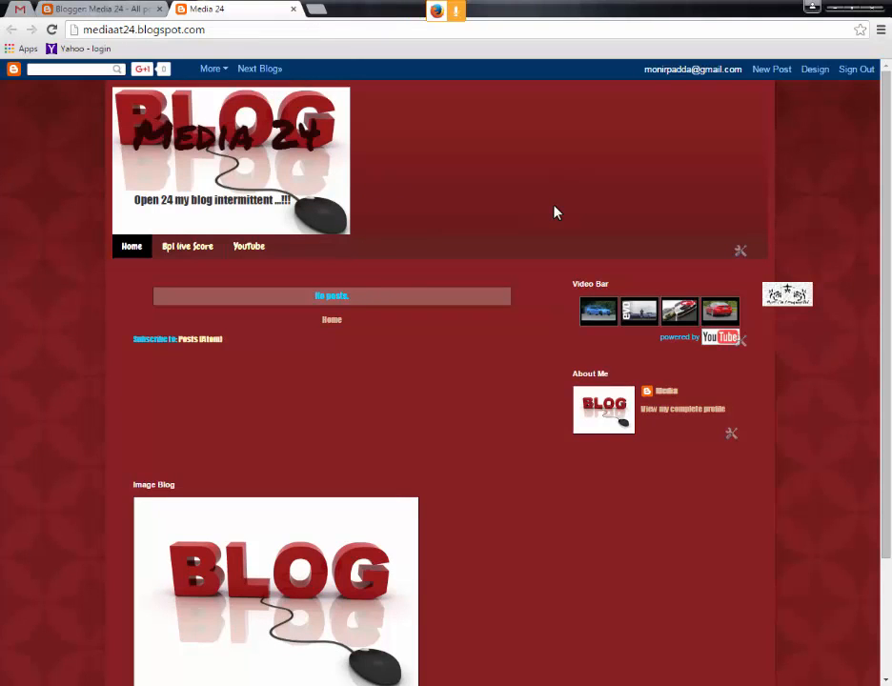
key("F5")
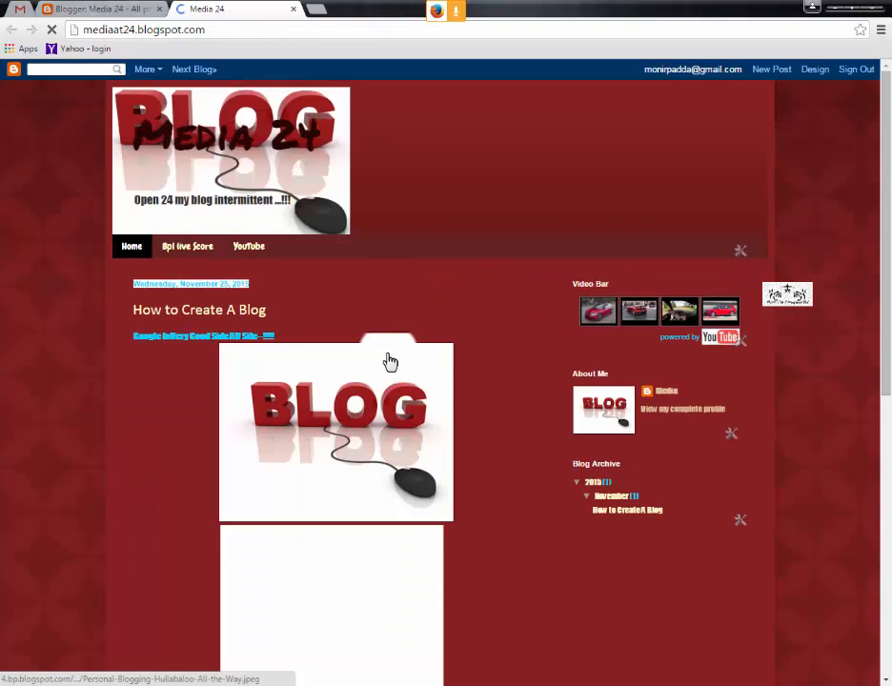
Step: Examine the published post on the live blog, highlighting its text line and enlarging its BLOG image before closing the enlarged view
scroll(357, 360, "down", 2)
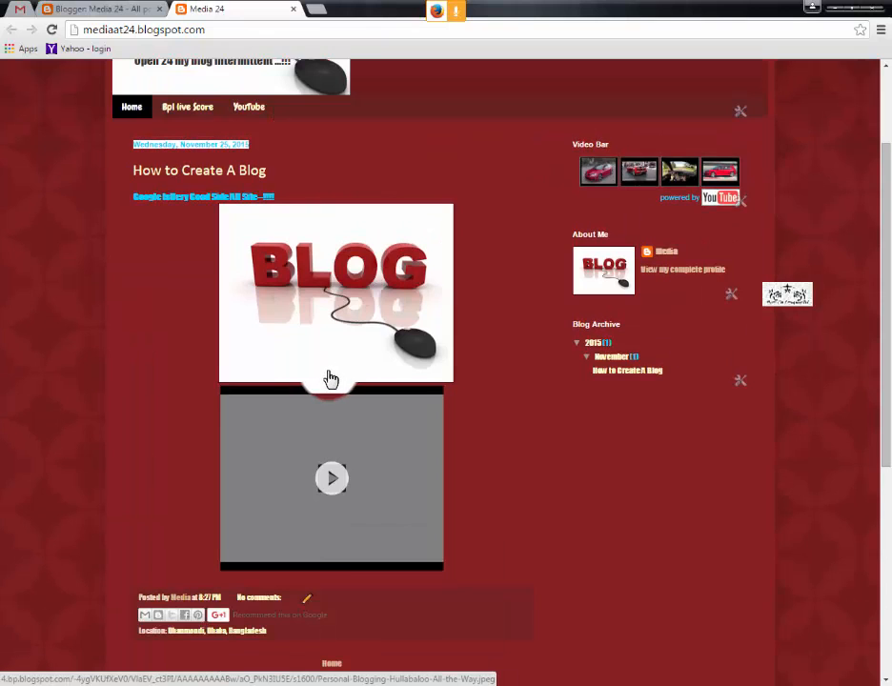
scroll(330, 380, "down", 1)
scroll(250, 267, "up", 3)
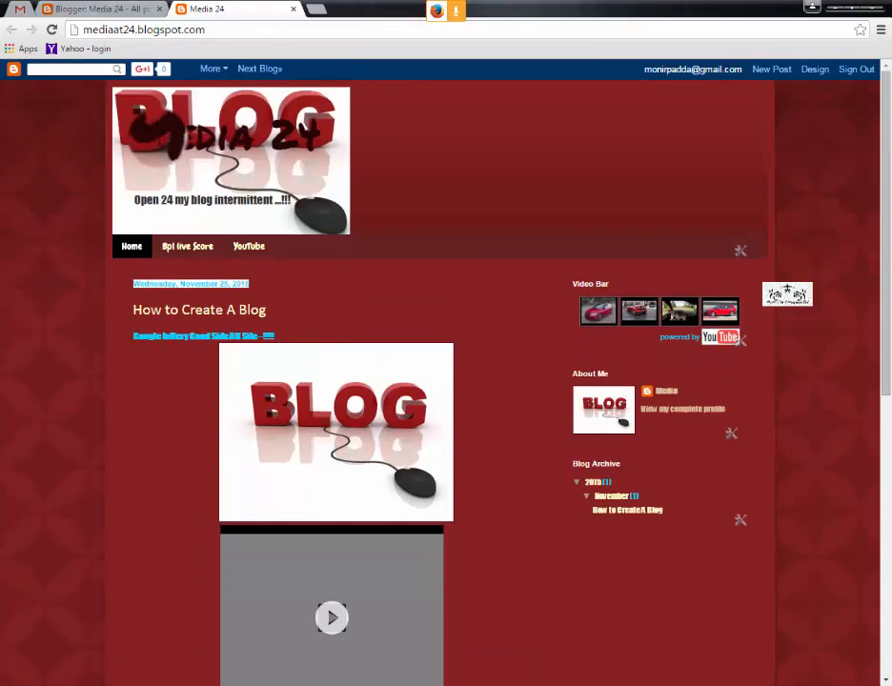
left_click(129, 400)
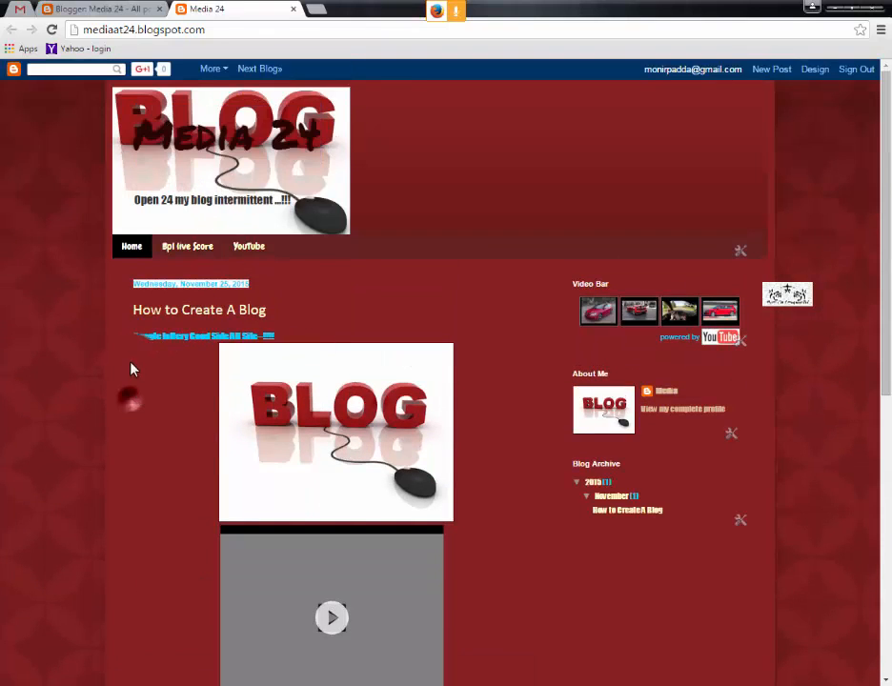
scroll(190, 245, "down", 2)
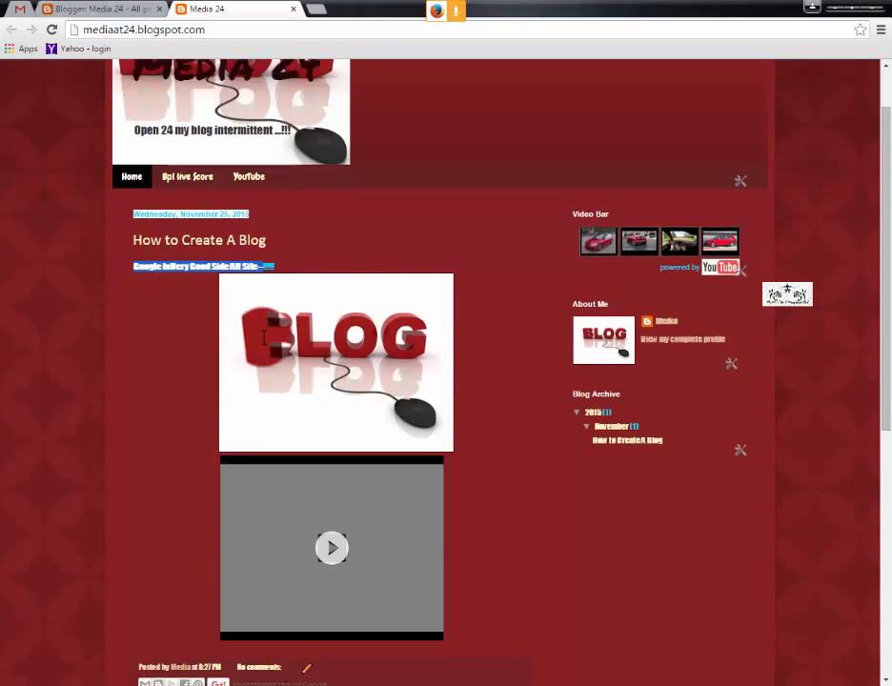
left_click(351, 271)
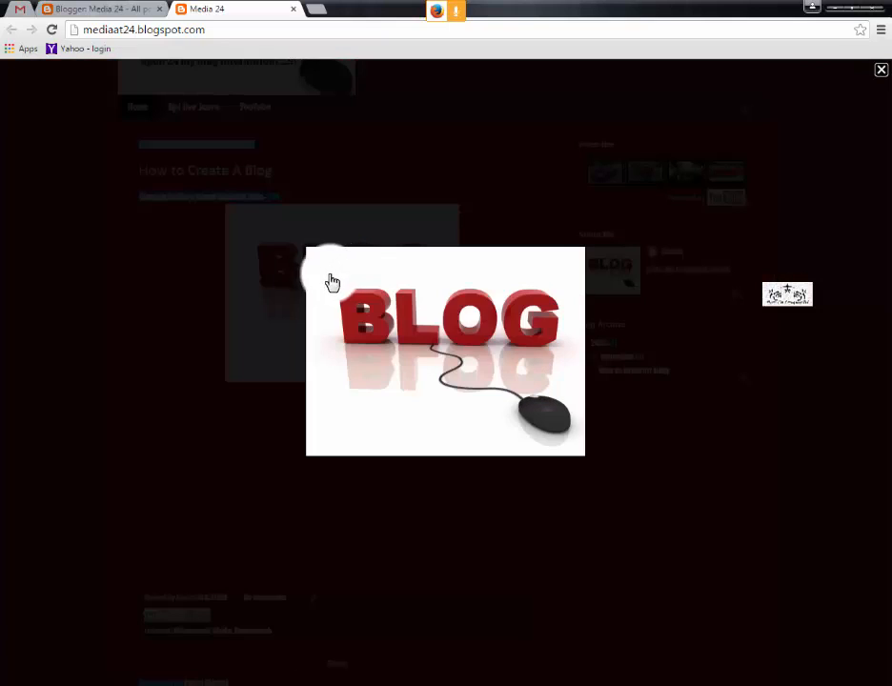
left_click(333, 471)
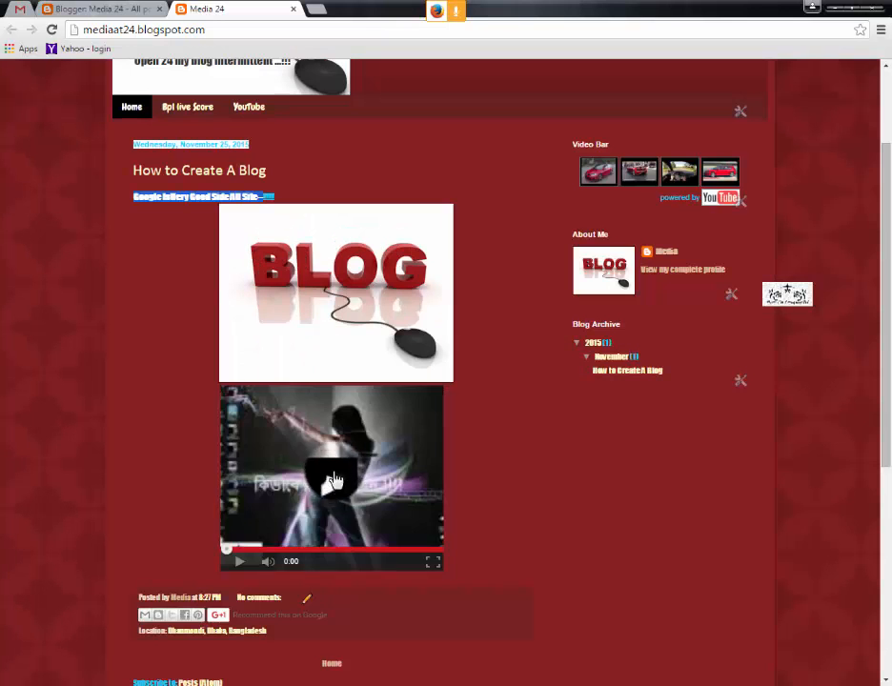
Step: Play the video embedded in the published post and look over the rest of the blog page
scroll(332, 471, "down", 3)
left_click(333, 276)
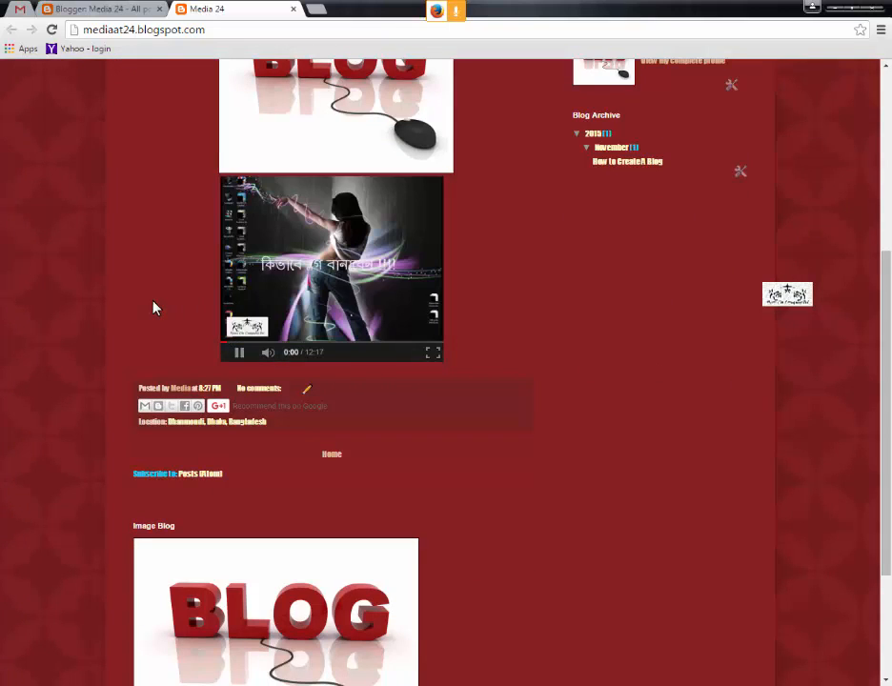
scroll(158, 309, "up", 2)
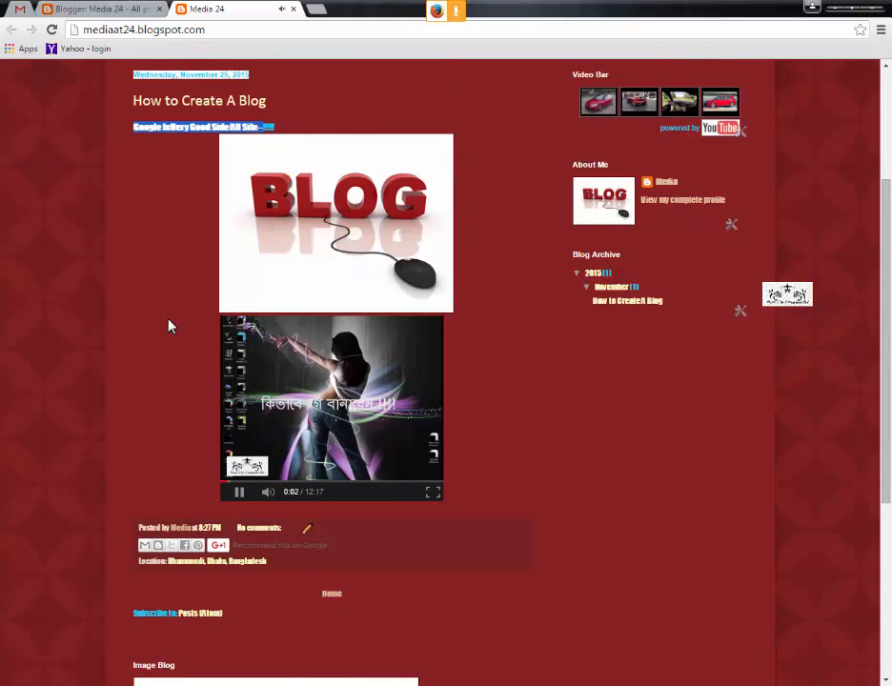
scroll(168, 326, "down", 2)
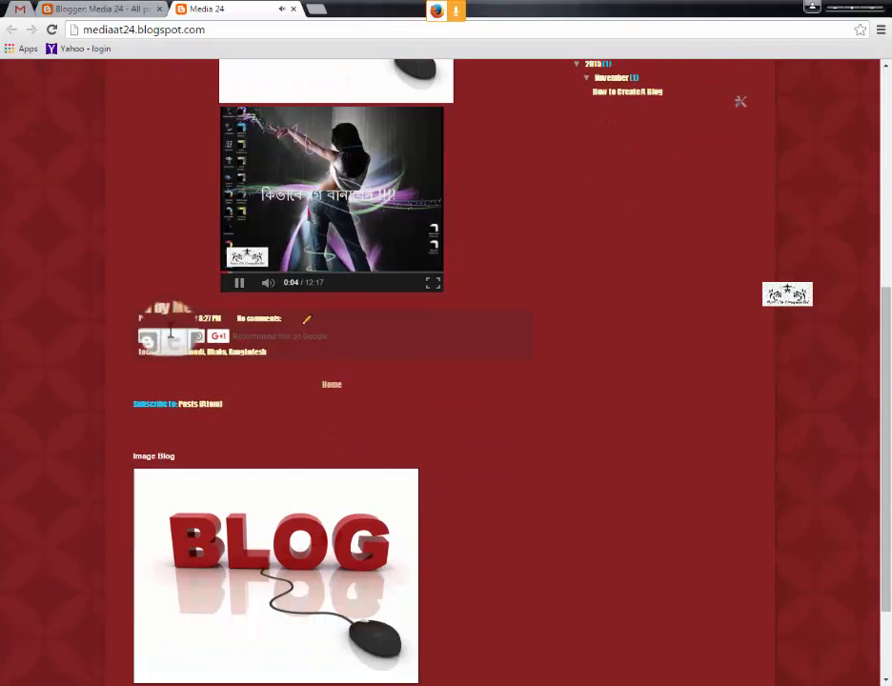
scroll(170, 334, "down", 1)
scroll(167, 330, "up", 5)
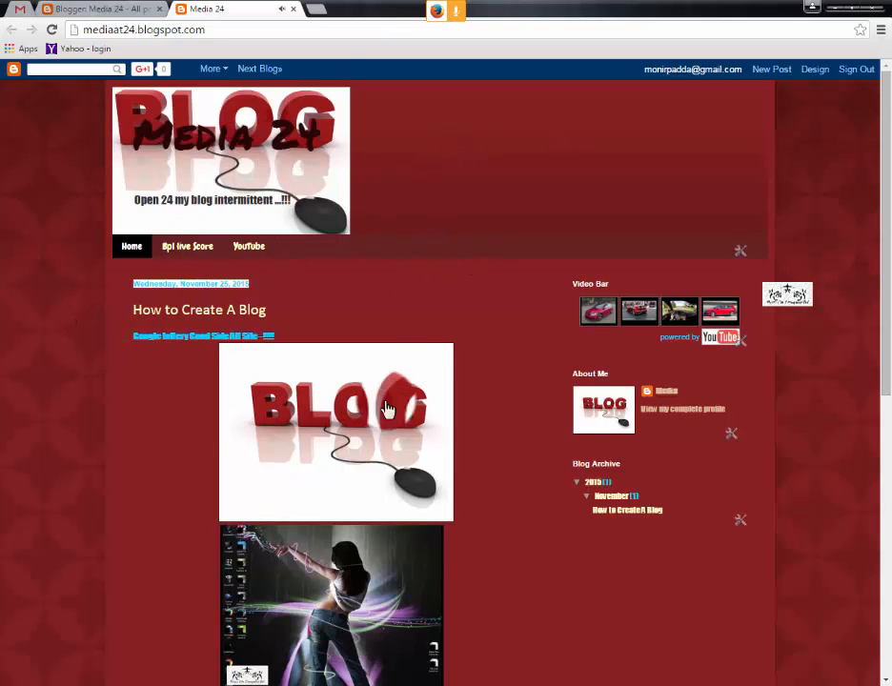
Step: View the post's playing video in full screen and return to the blog page
scroll(387, 409, "down", 3)
left_click(440, 426)
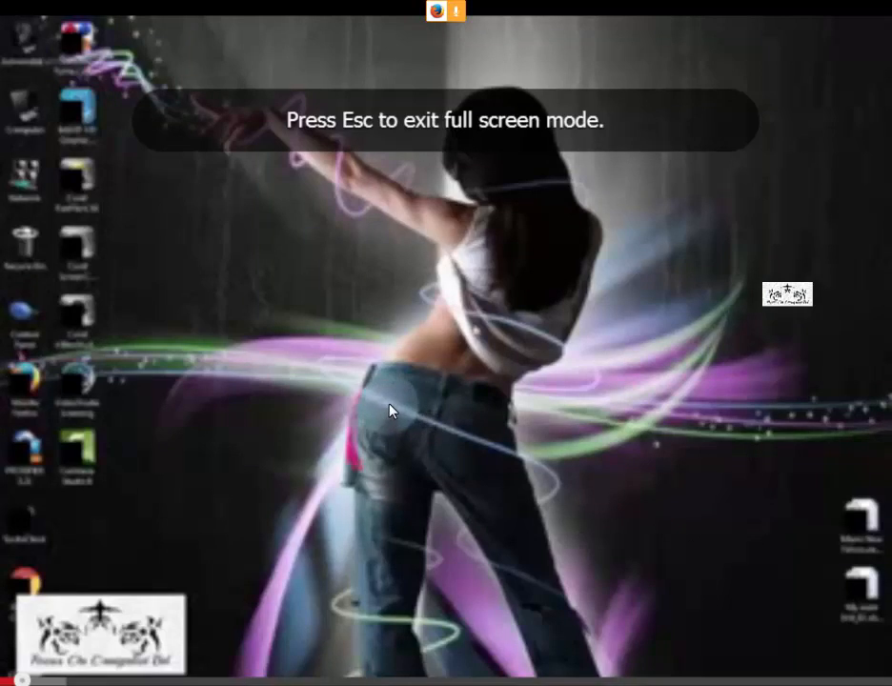
key("Escape")
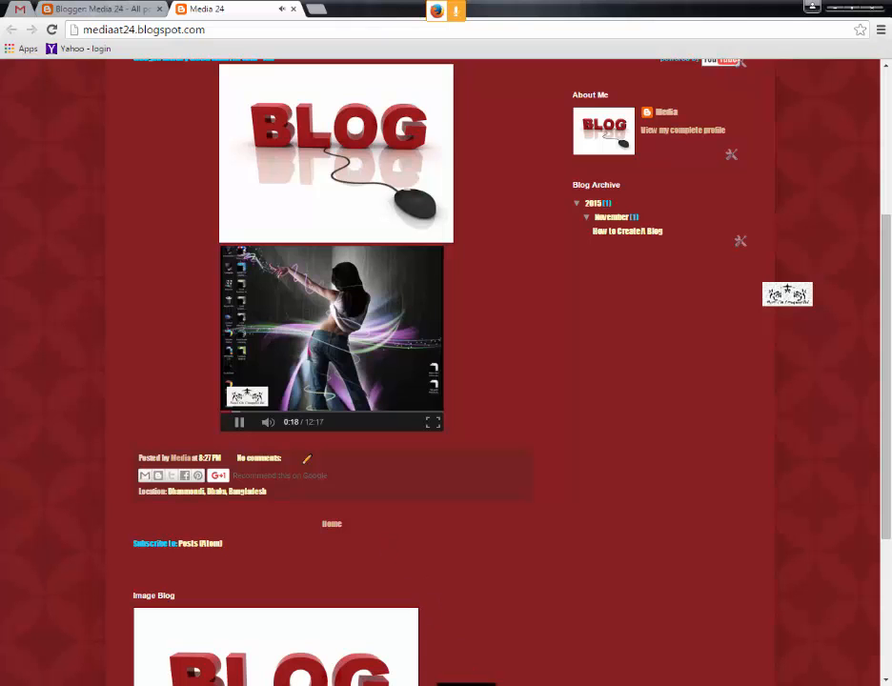
left_click(458, 685)
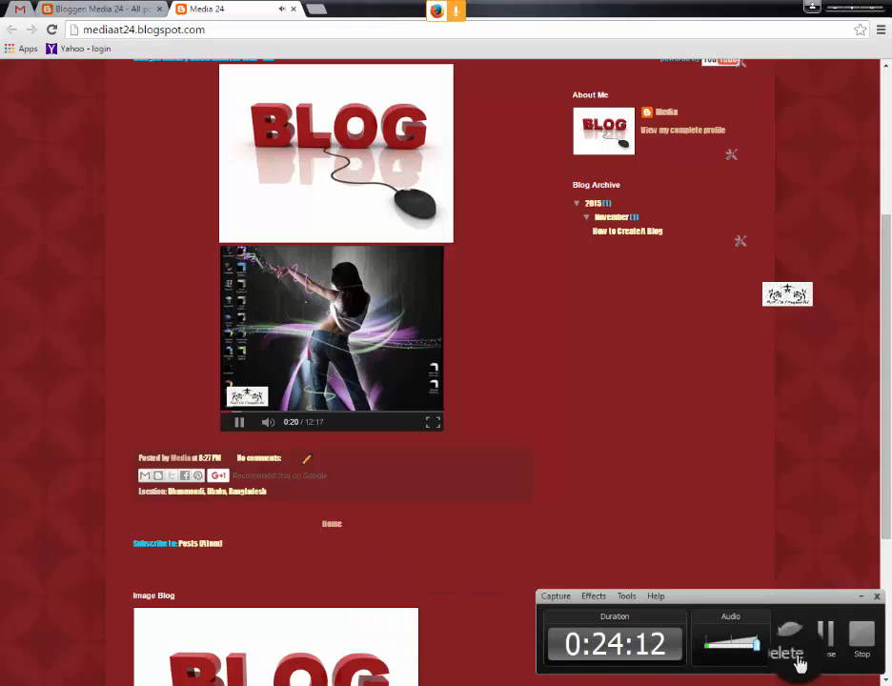